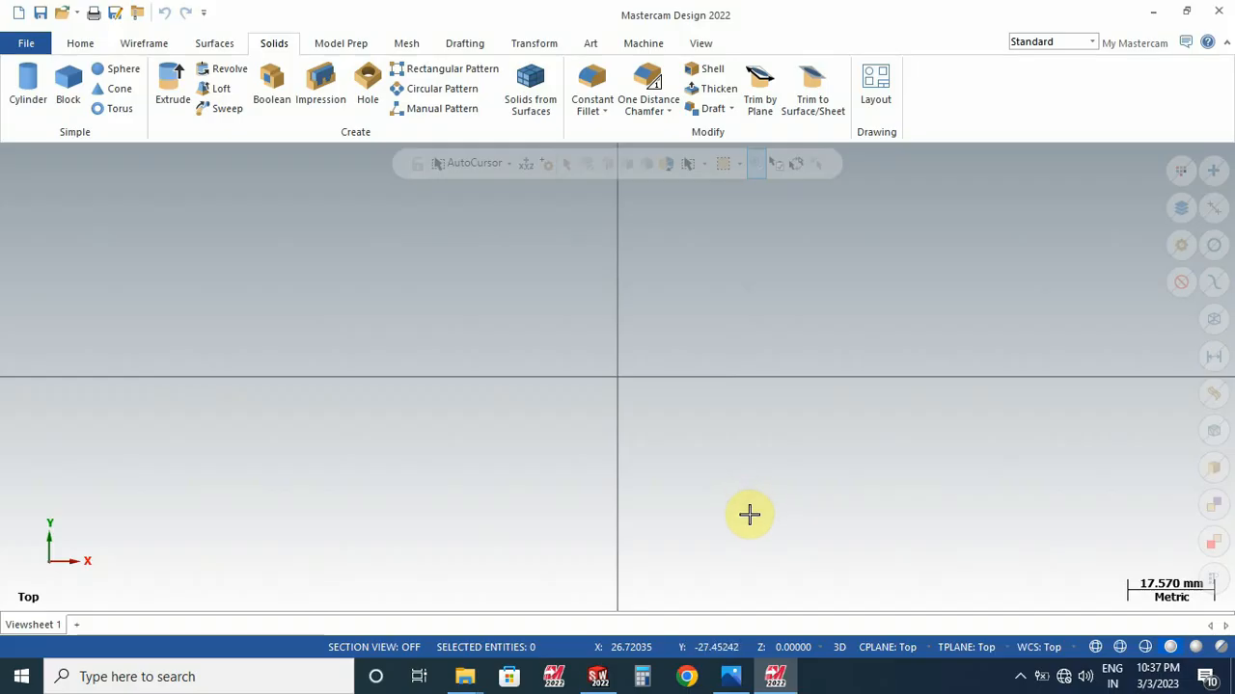
Step: Check the reference drawing and draw a centre-anchored rectangle of about 89 by 47 mm at the origin
{"action": "mouse_move", "coordinate": [731, 676]}
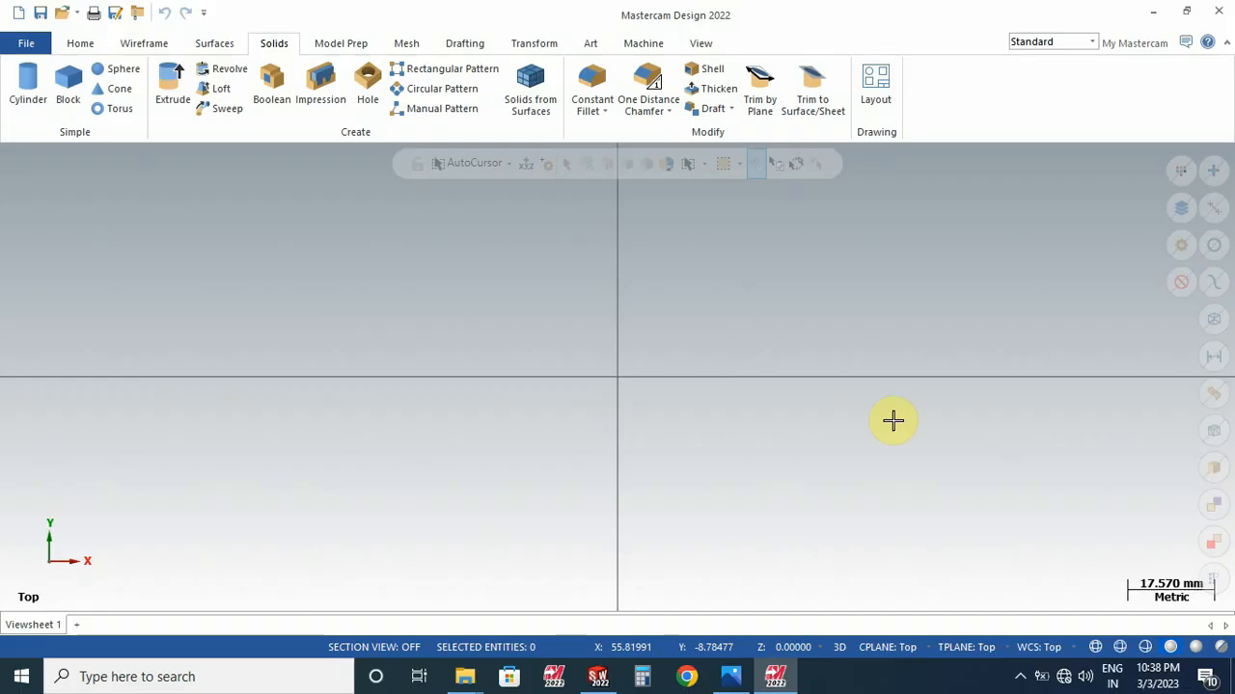
{"action": "left_click", "coordinate": [730, 680]}
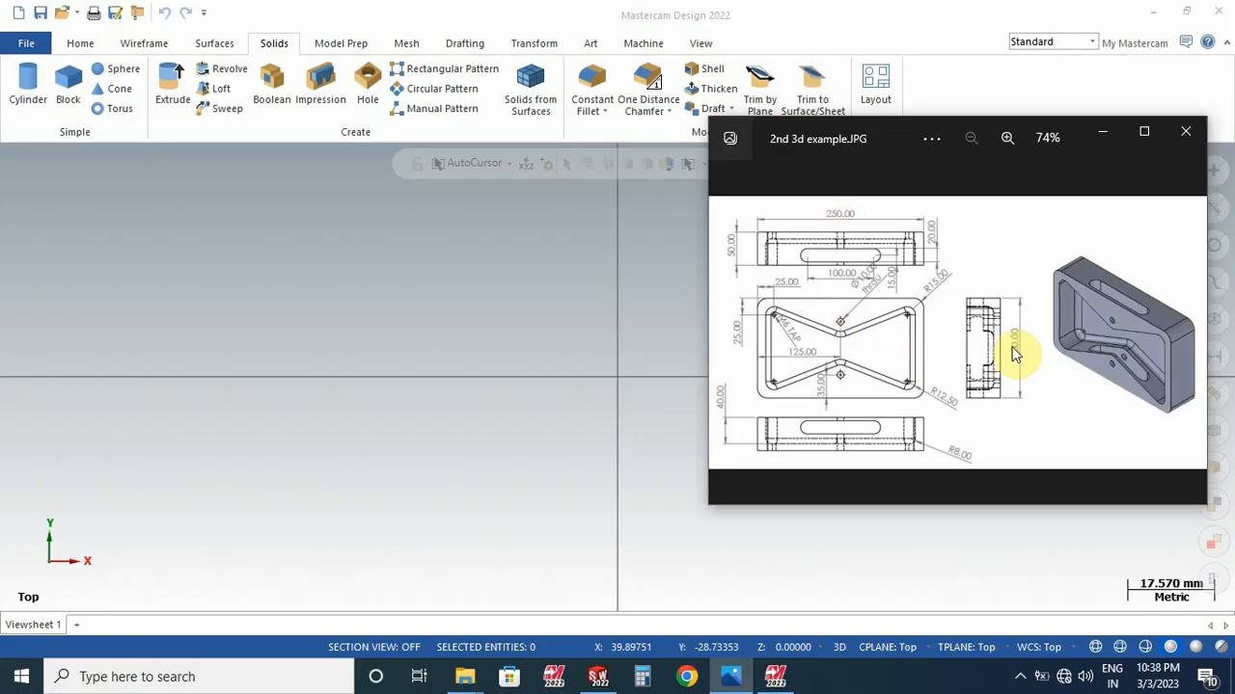
{"action": "left_click", "coordinate": [1102, 140]}
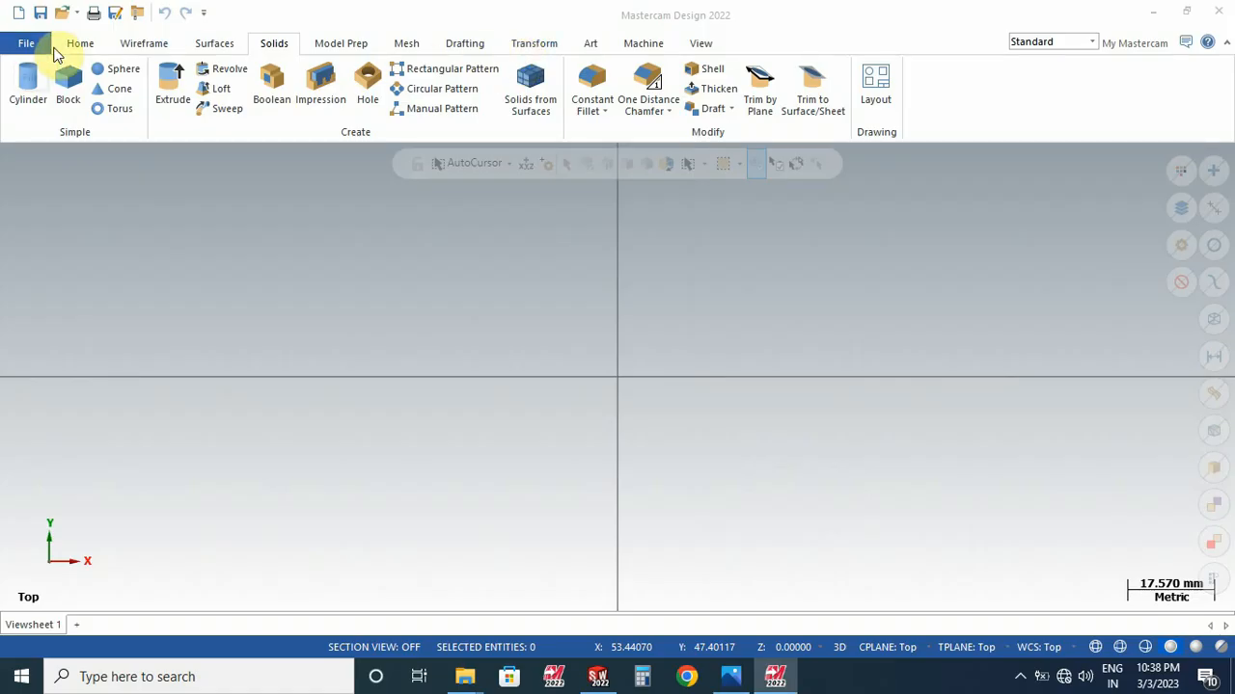
{"action": "left_click", "coordinate": [152, 45]}
{"action": "left_click", "coordinate": [548, 72]}
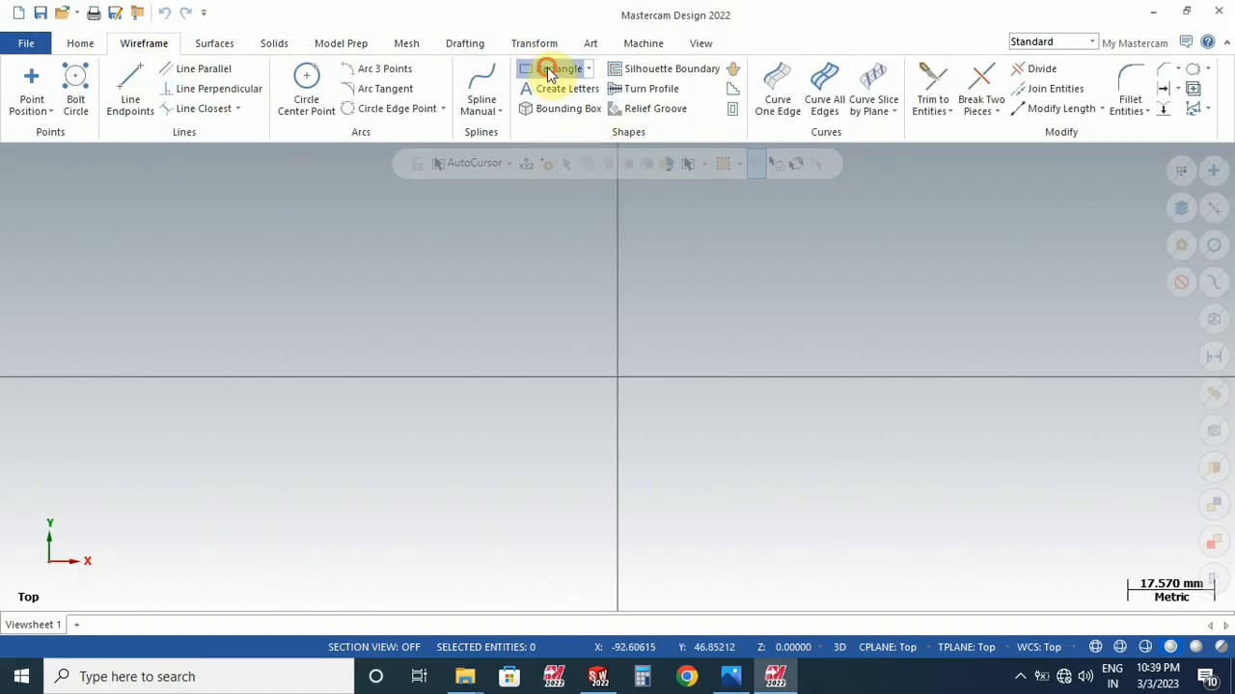
{"action": "left_click", "coordinate": [788, 378]}
{"action": "left_click", "coordinate": [1006, 493]}
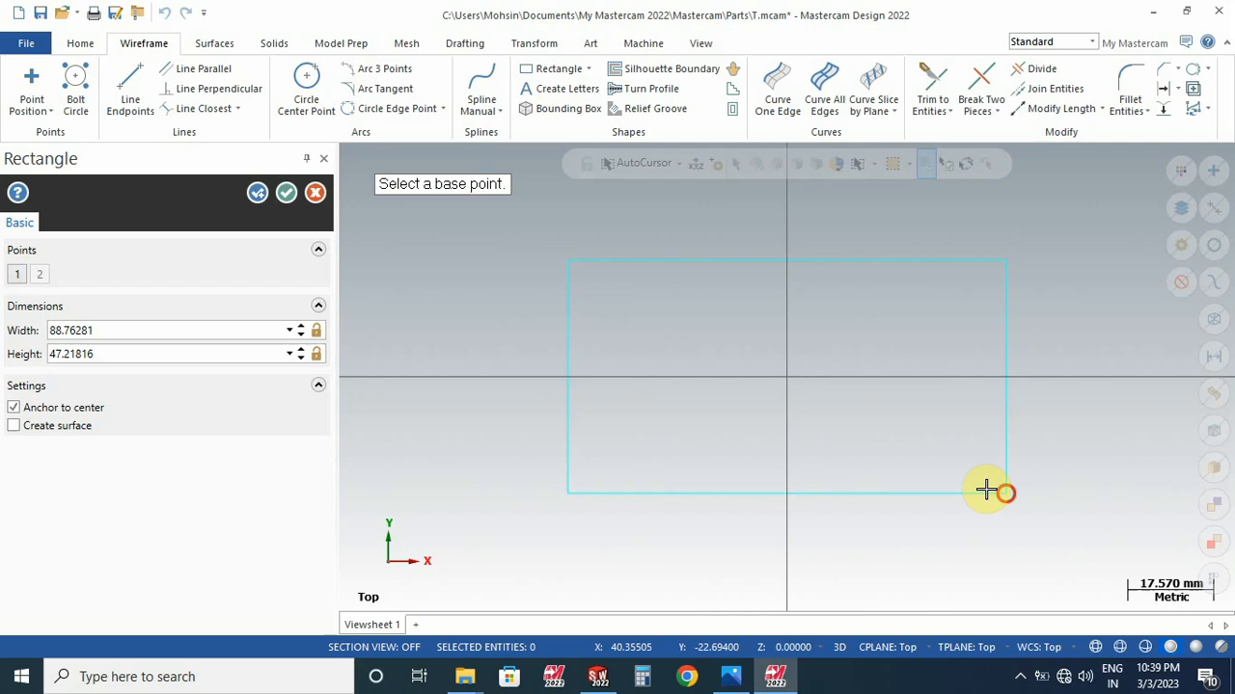
Step: Set the rectangle's height to 200 mm and width to 250 mm, and finish it
{"action": "double_click", "coordinate": [128, 354]}
{"action": "type", "text": "2"}
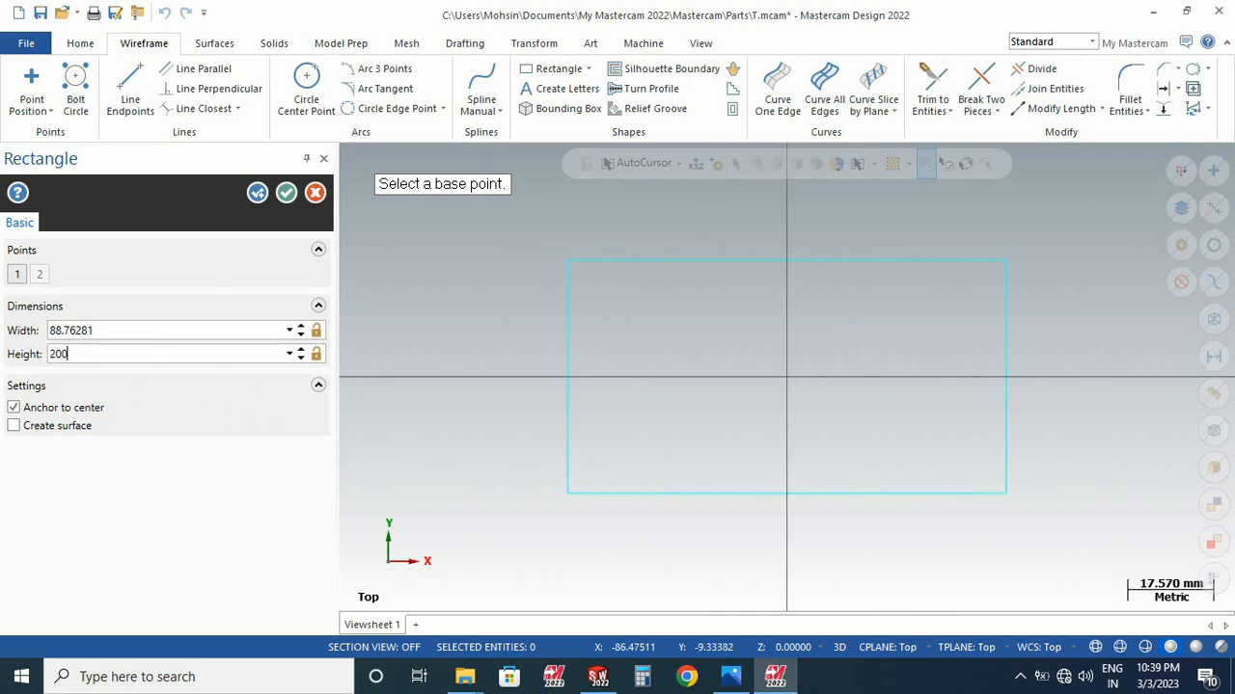
{"action": "type", "text": "00"}
{"action": "key", "text": "Return"}
{"action": "double_click", "coordinate": [102, 330]}
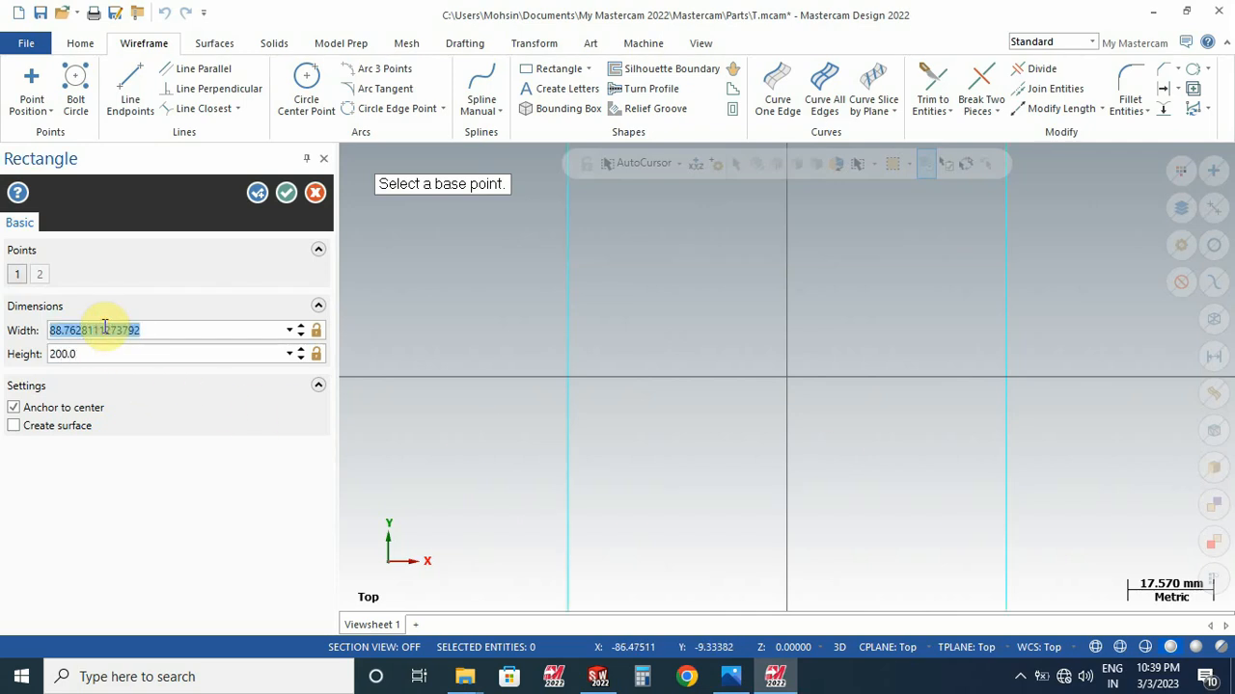
{"action": "type", "text": "250"}
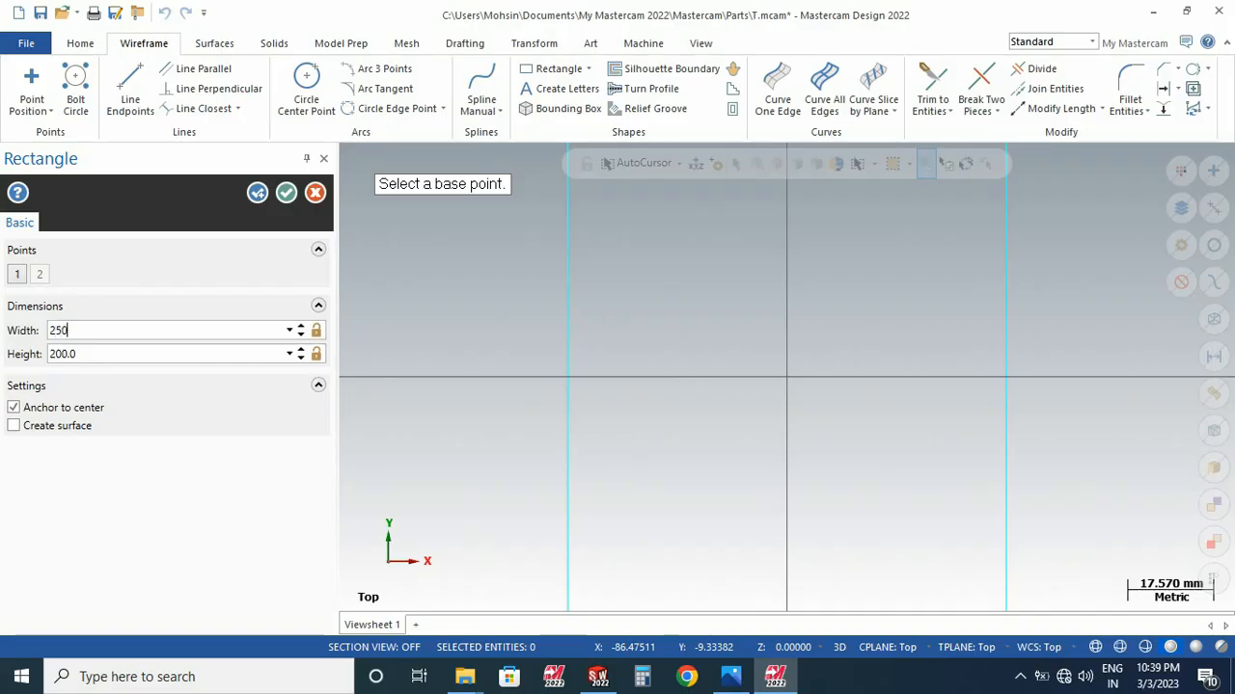
{"action": "key", "text": "Return"}
{"action": "left_click", "coordinate": [286, 192]}
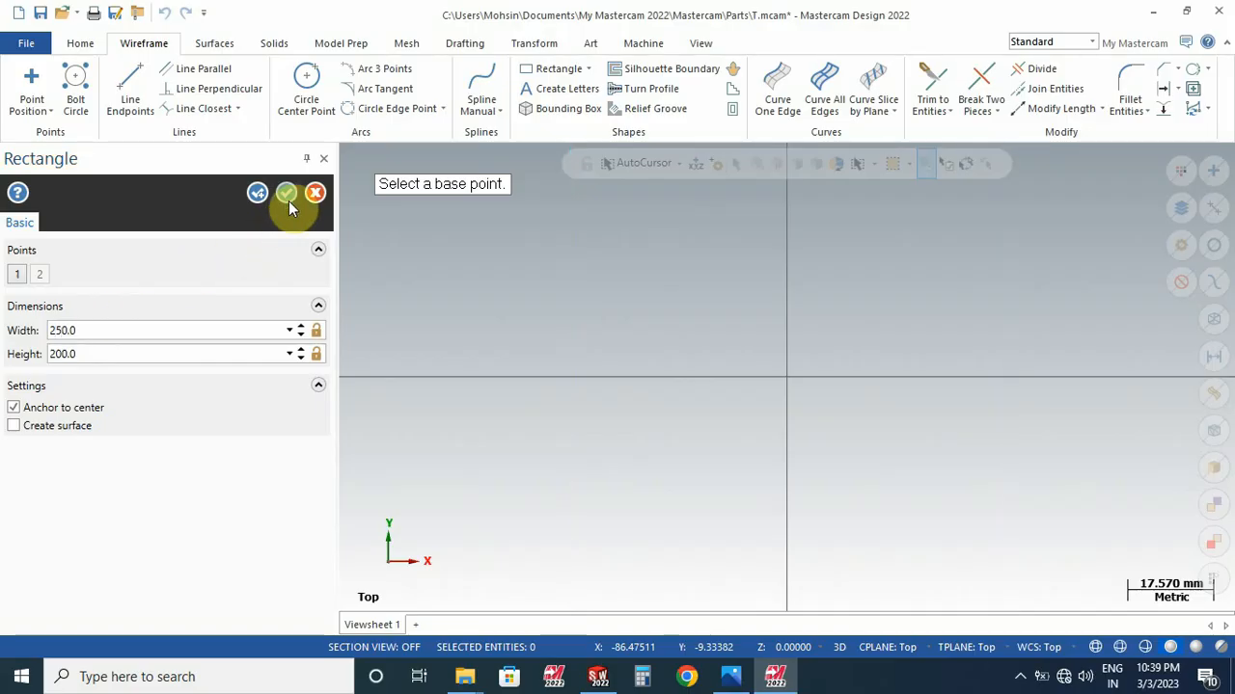
{"action": "right_click", "coordinate": [554, 302]}
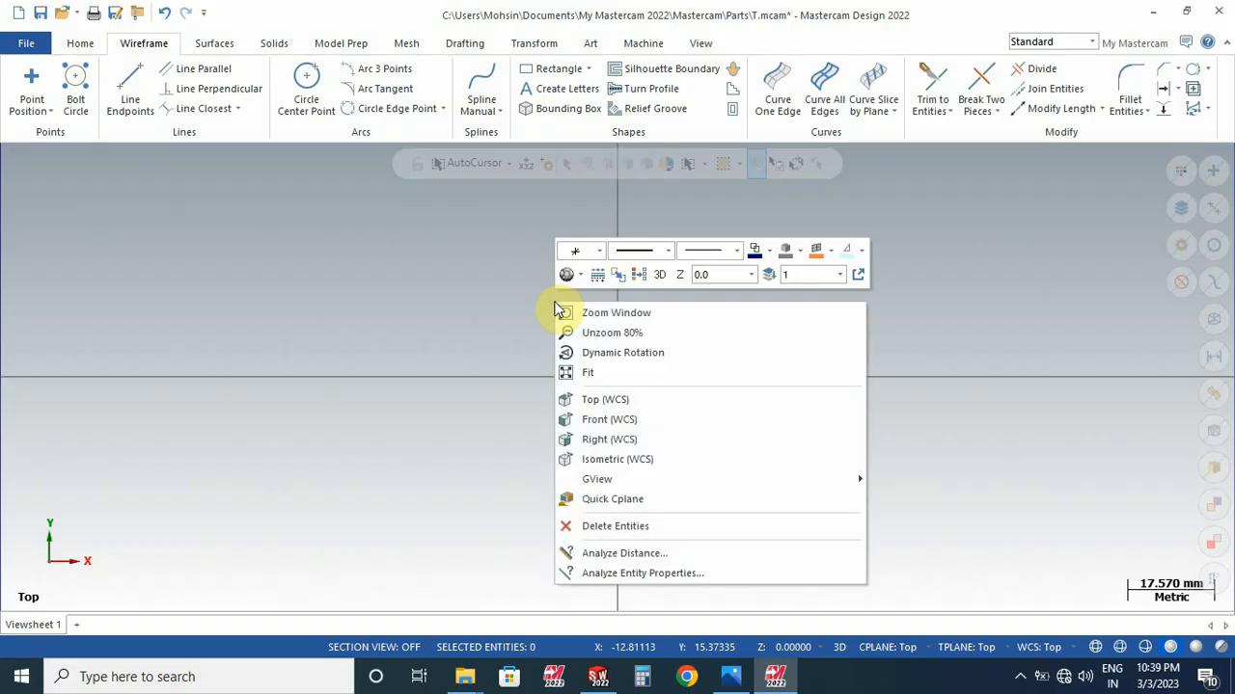
{"action": "left_click", "coordinate": [583, 372]}
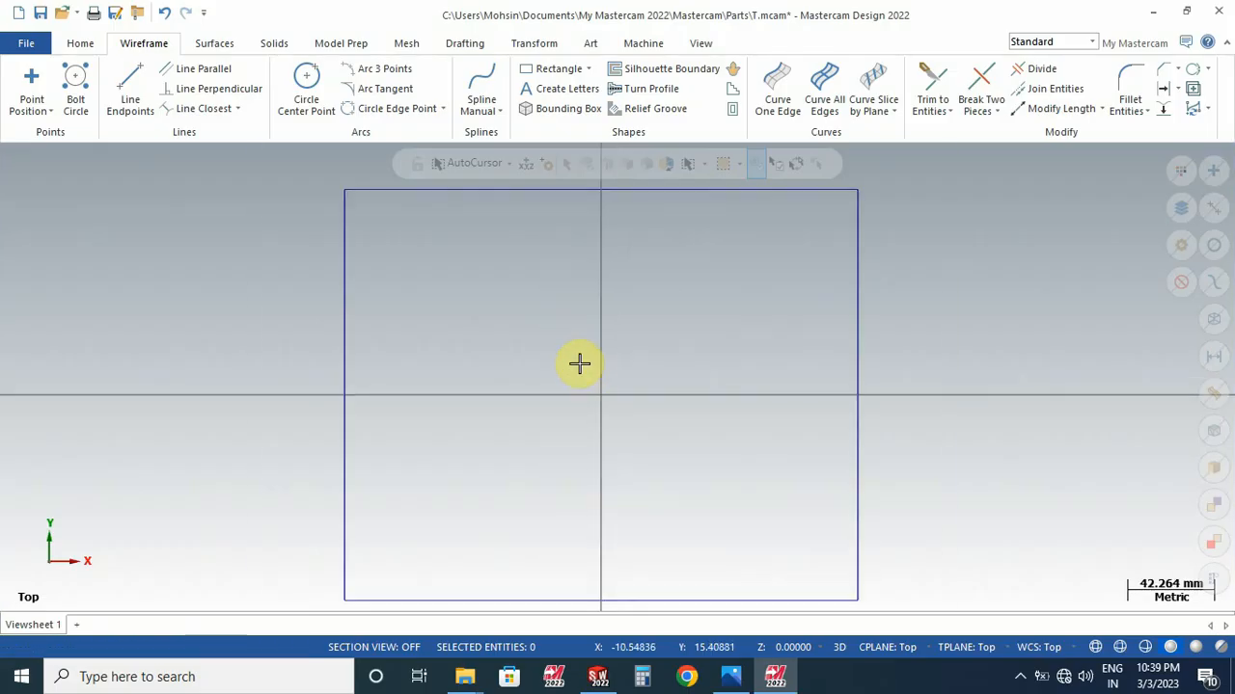
Step: Check the corner radius in the reference drawing and fillet all corners of the rectangle chain with a 15 mm radius
{"action": "left_click", "coordinate": [730, 676]}
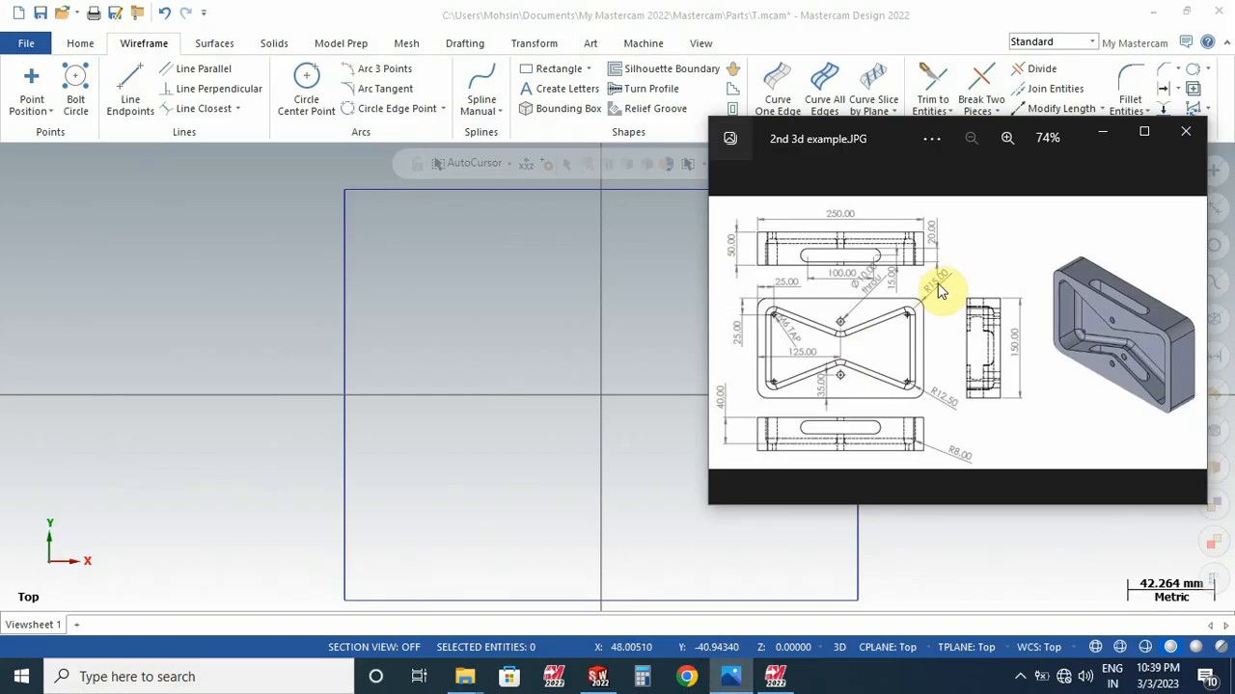
{"action": "left_click", "coordinate": [1100, 134]}
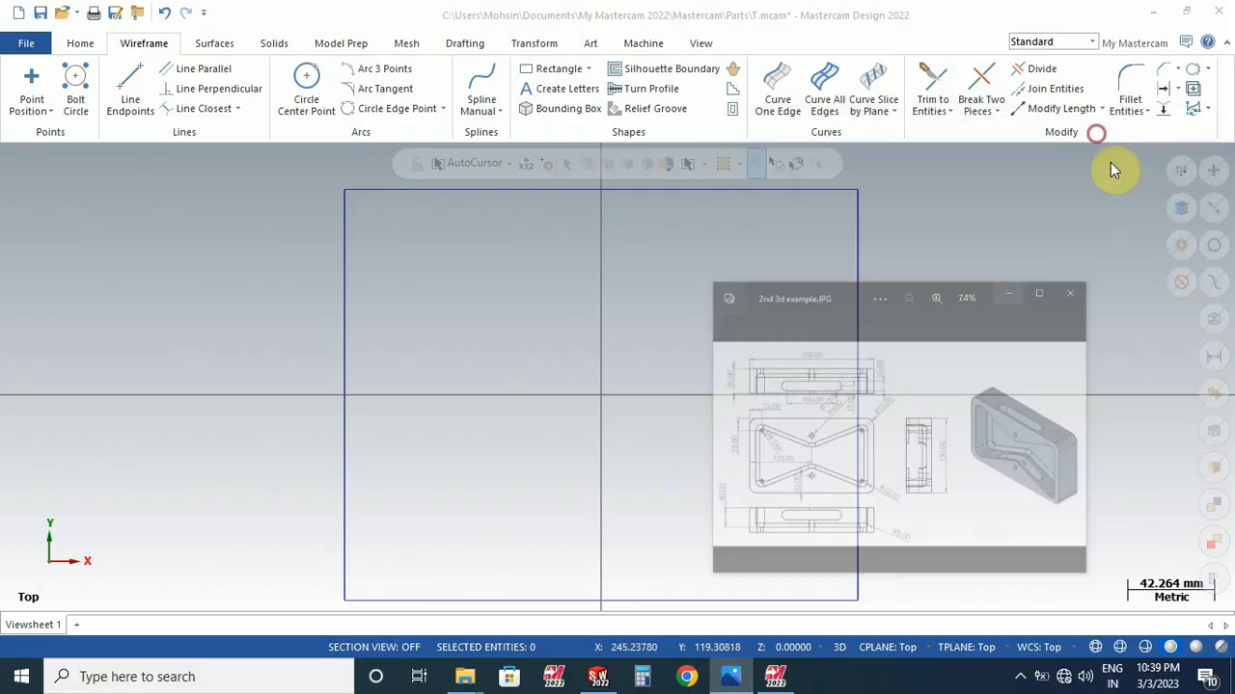
{"action": "left_click", "coordinate": [1146, 111]}
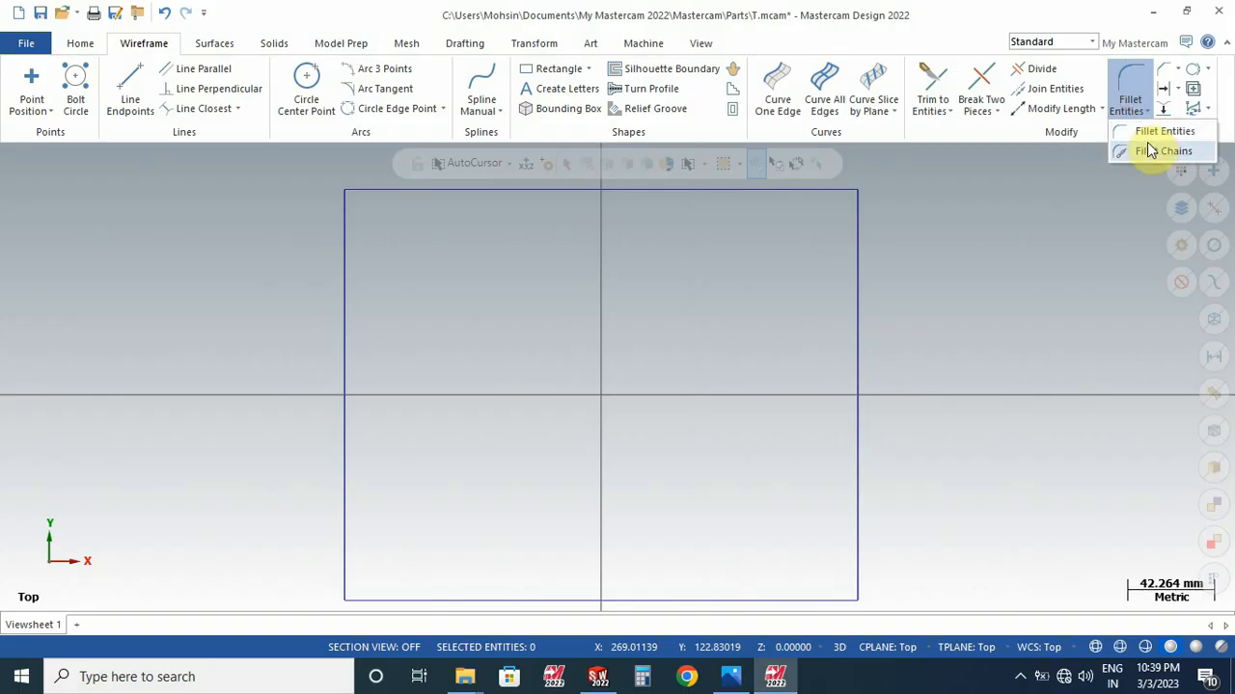
{"action": "left_click", "coordinate": [1147, 145]}
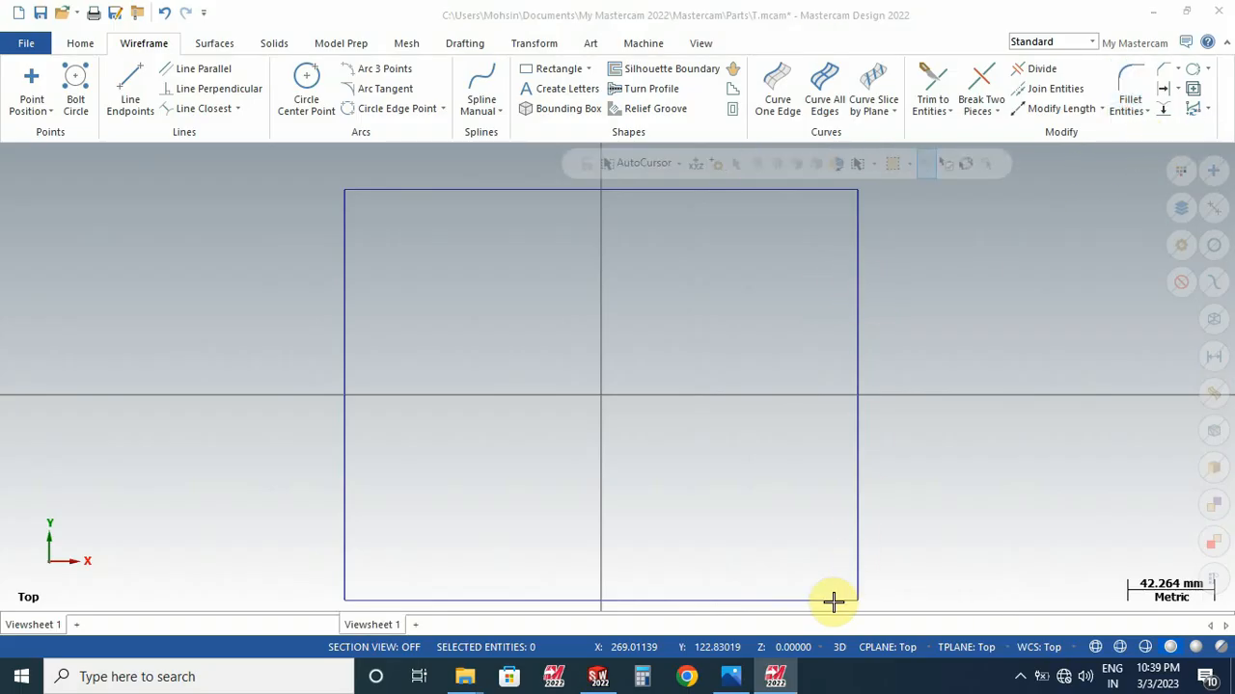
{"action": "left_click", "coordinate": [951, 599]}
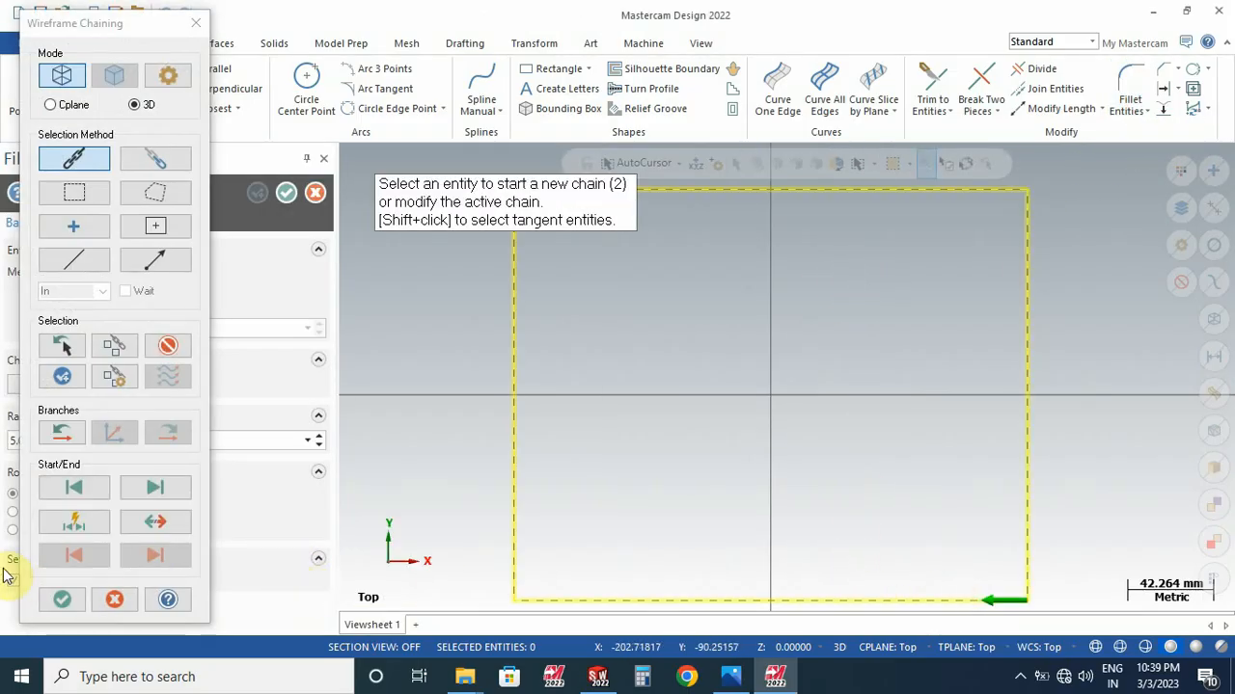
{"action": "left_click", "coordinate": [55, 598]}
{"action": "double_click", "coordinate": [39, 440]}
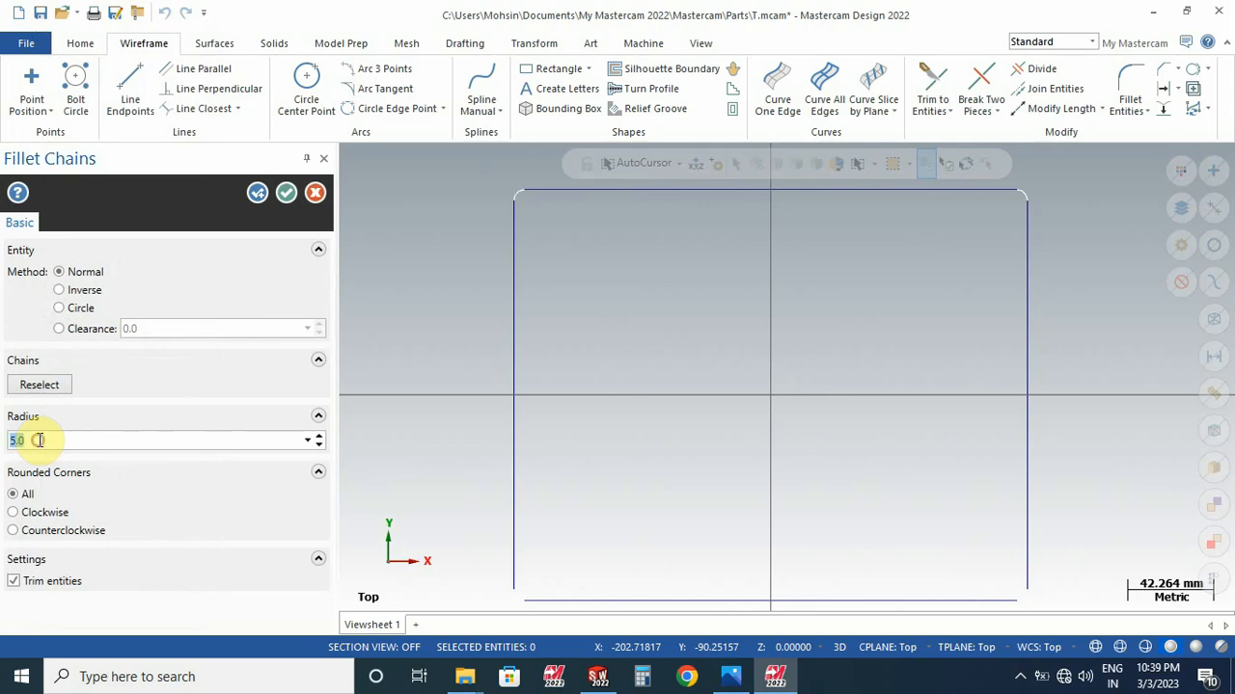
{"action": "type", "text": "15"}
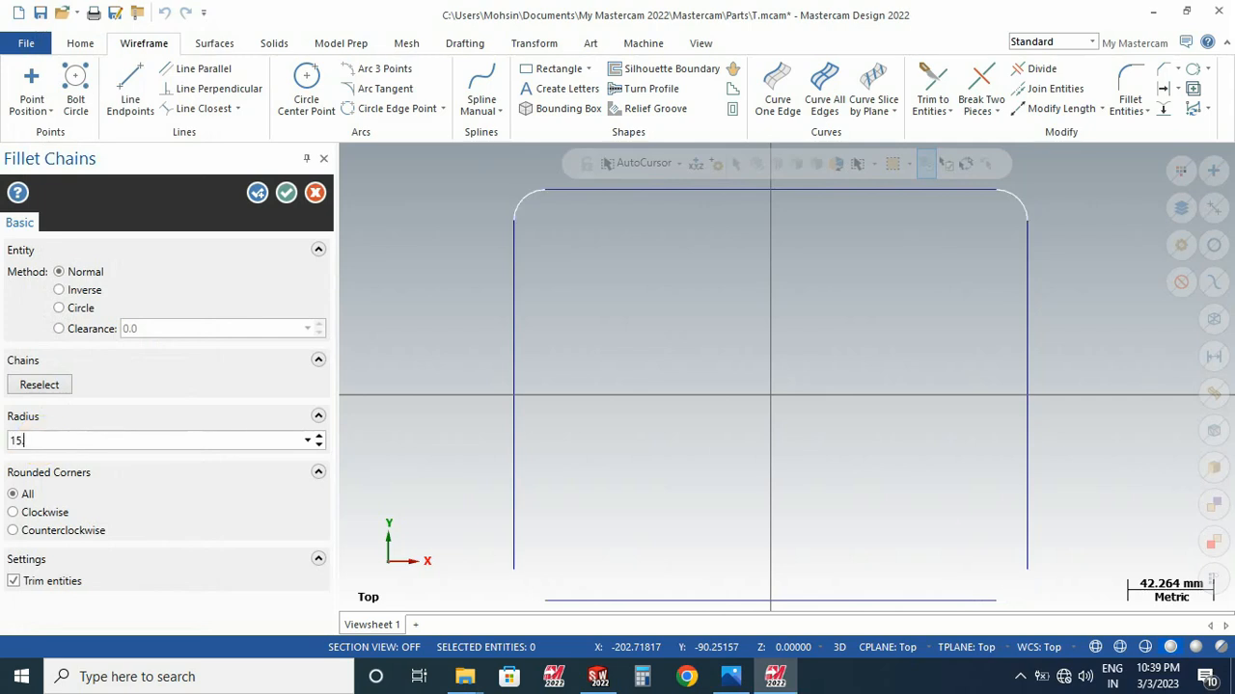
{"action": "left_click", "coordinate": [286, 193]}
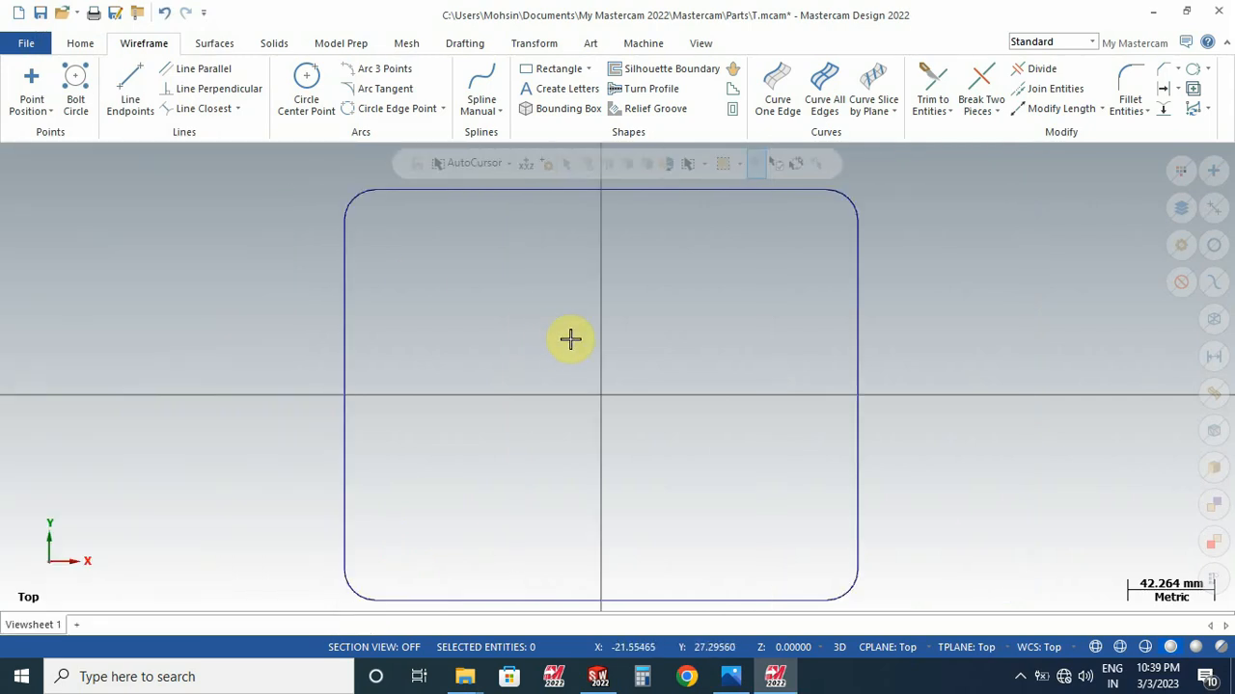
Step: Check the thickness in the reference drawing and extrude the rounded rectangle chain 50 mm downward as a new solid body
{"action": "left_click", "coordinate": [731, 676]}
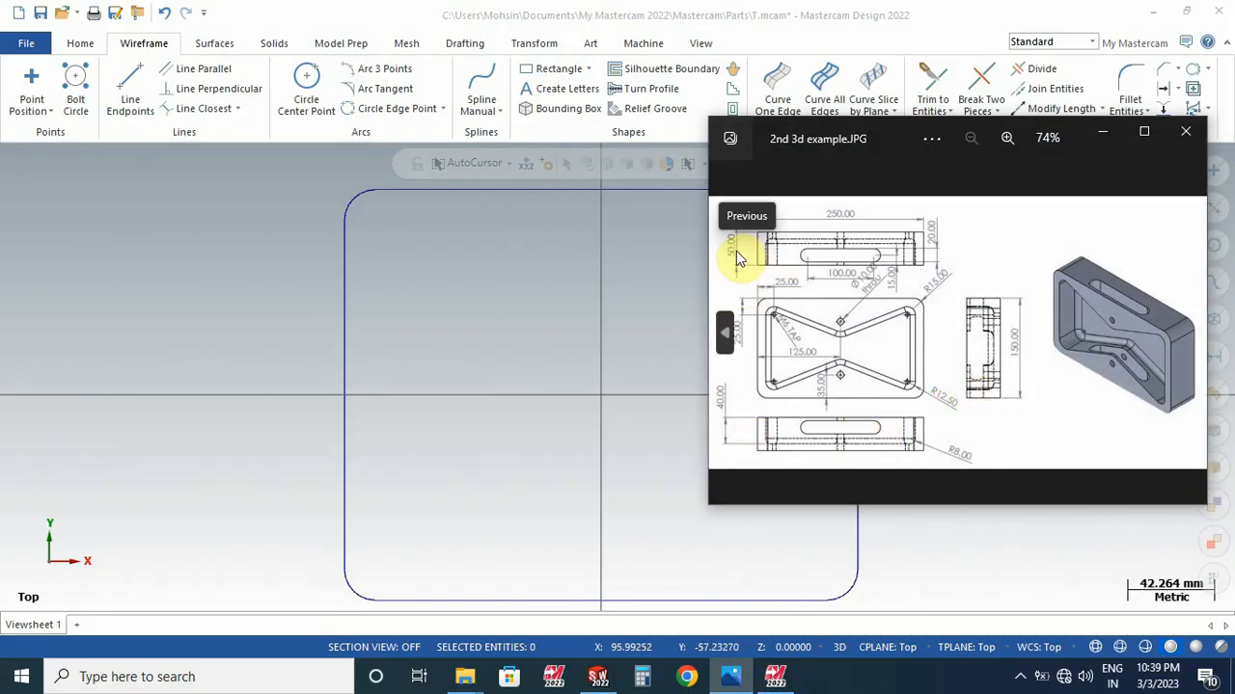
{"action": "left_click", "coordinate": [1101, 132]}
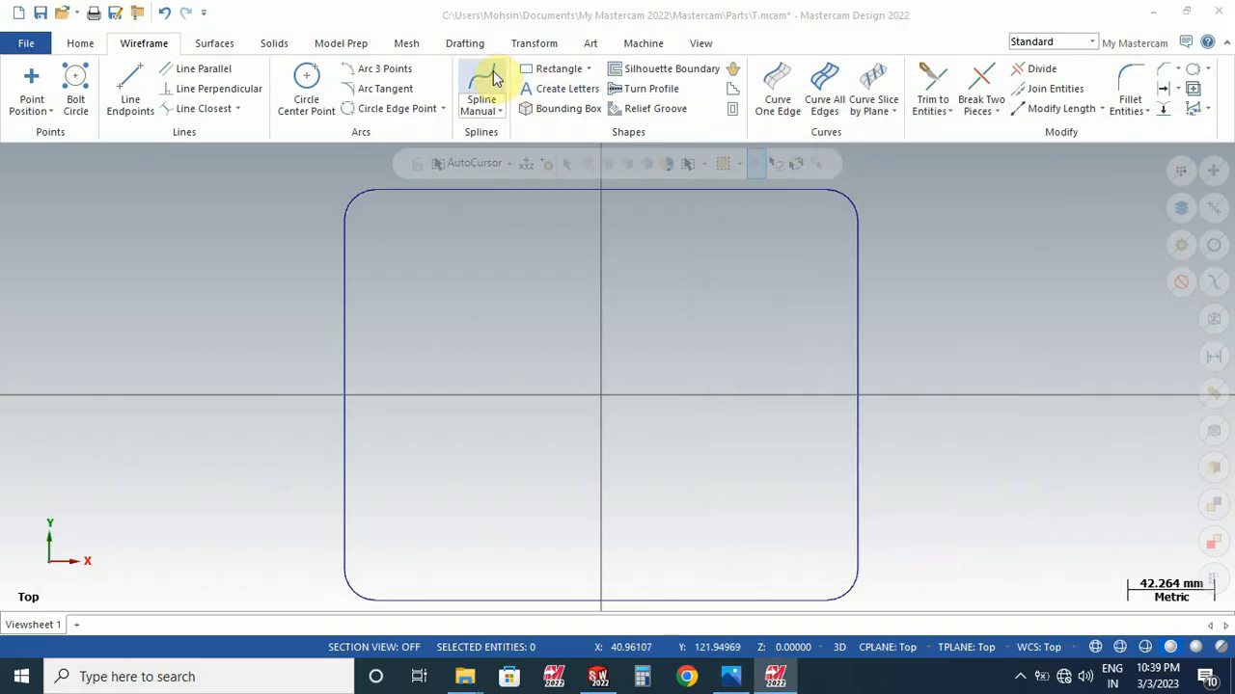
{"action": "middle_click_drag", "start_coordinate": [248, 333], "coordinate": [267, 269]}
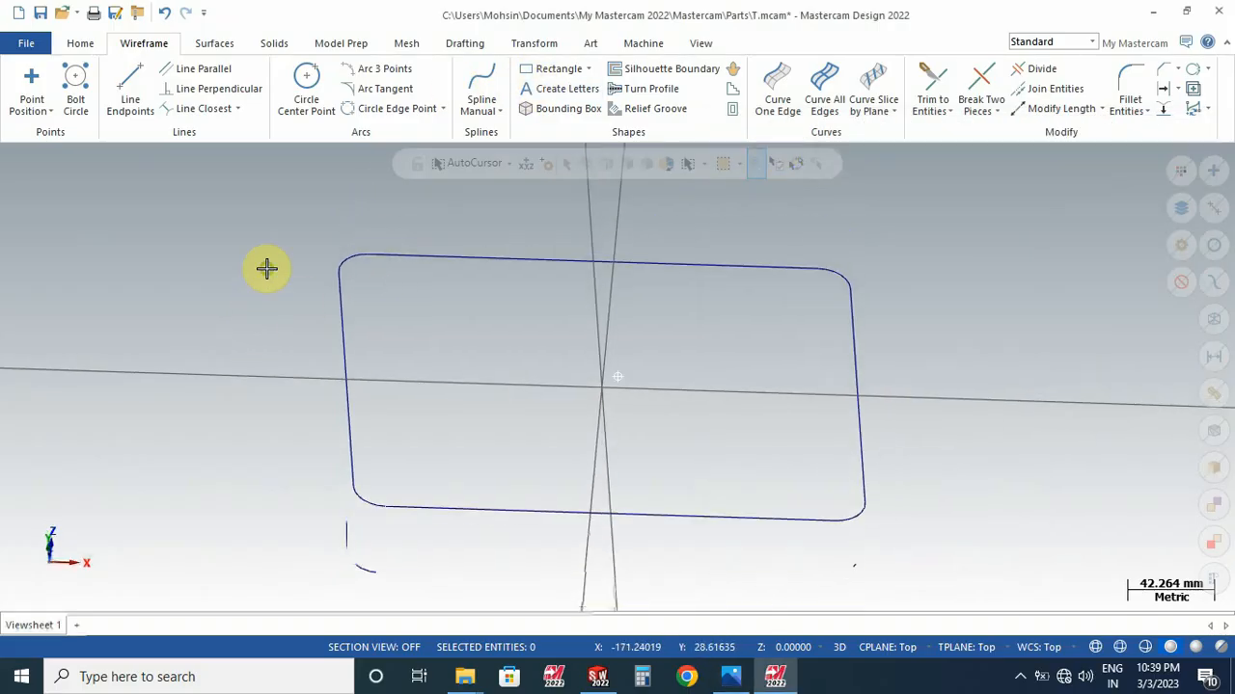
{"action": "scroll", "coordinate": [665, 270], "scroll_direction": "down", "scroll_amount": 3}
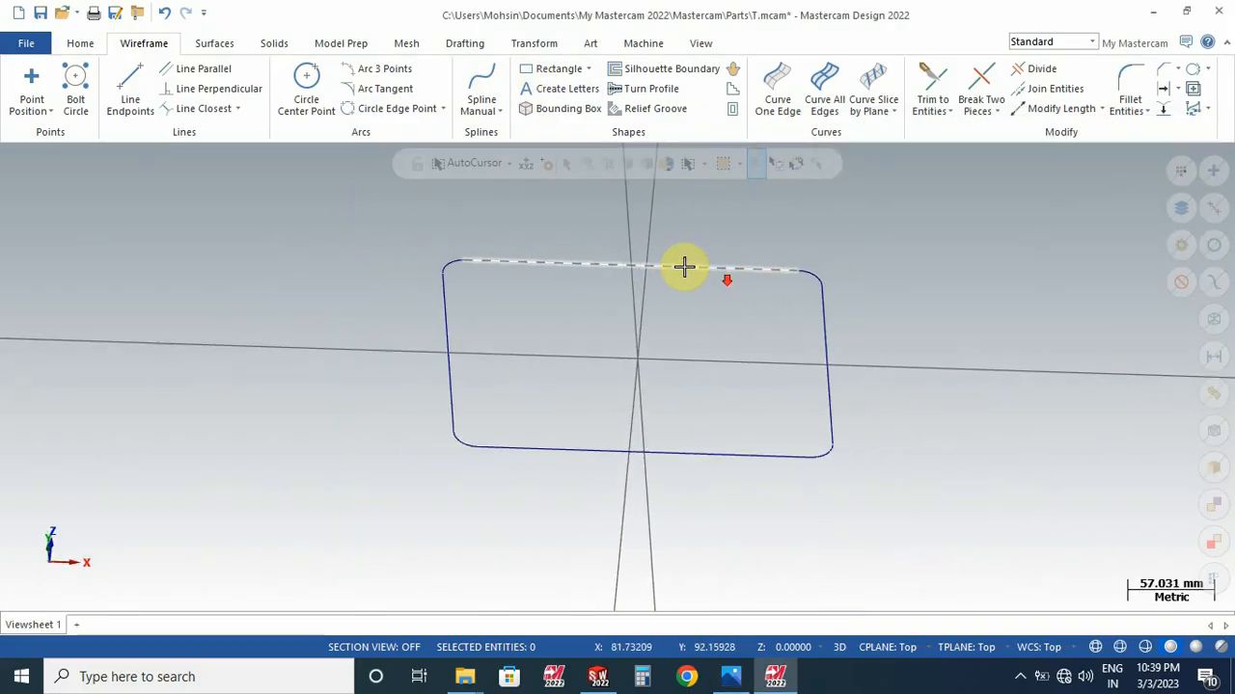
{"action": "left_click", "coordinate": [277, 44]}
{"action": "left_click", "coordinate": [172, 85]}
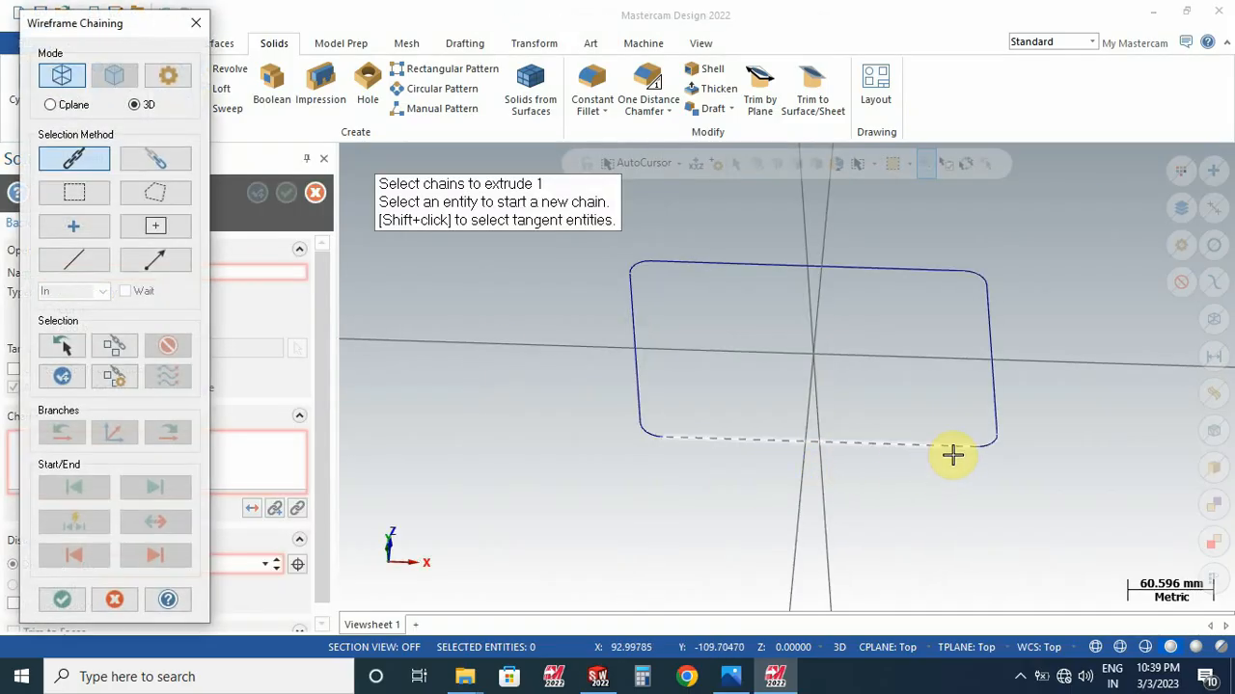
{"action": "left_click", "coordinate": [952, 454]}
{"action": "left_click", "coordinate": [62, 599]}
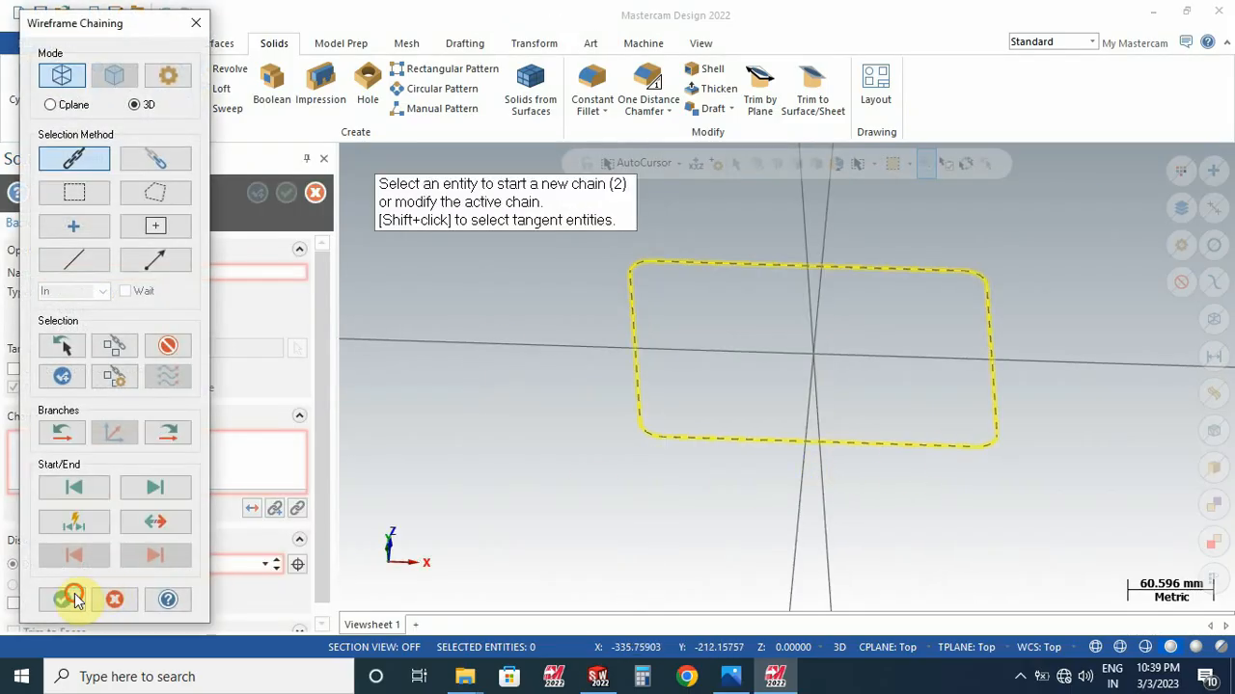
{"action": "middle_click_drag", "start_coordinate": [543, 440], "coordinate": [527, 422]}
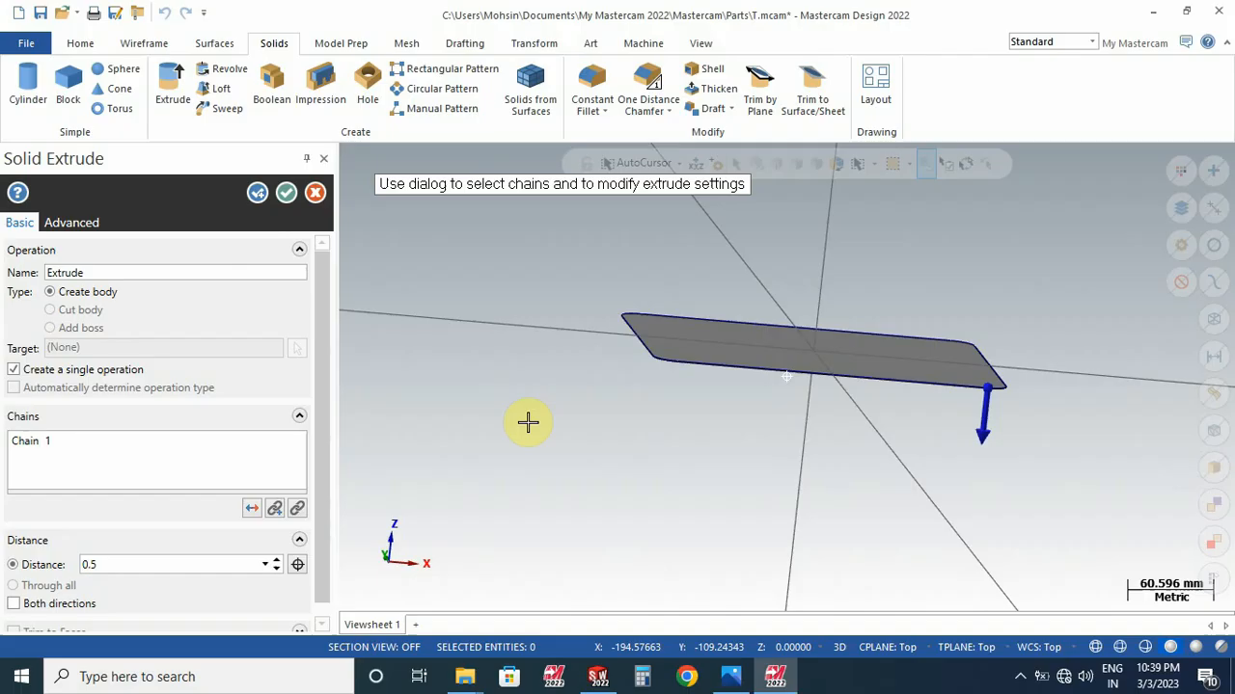
{"action": "left_click", "coordinate": [150, 565]}
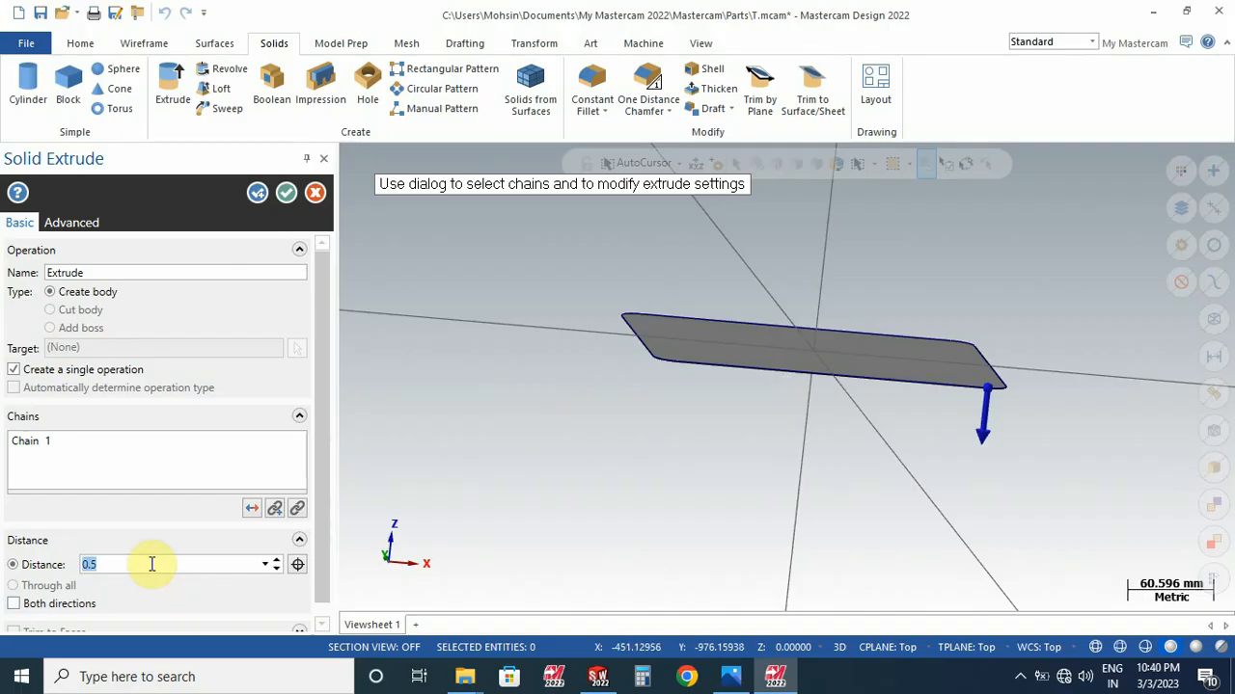
{"action": "type", "text": "50"}
{"action": "key", "text": "Return"}
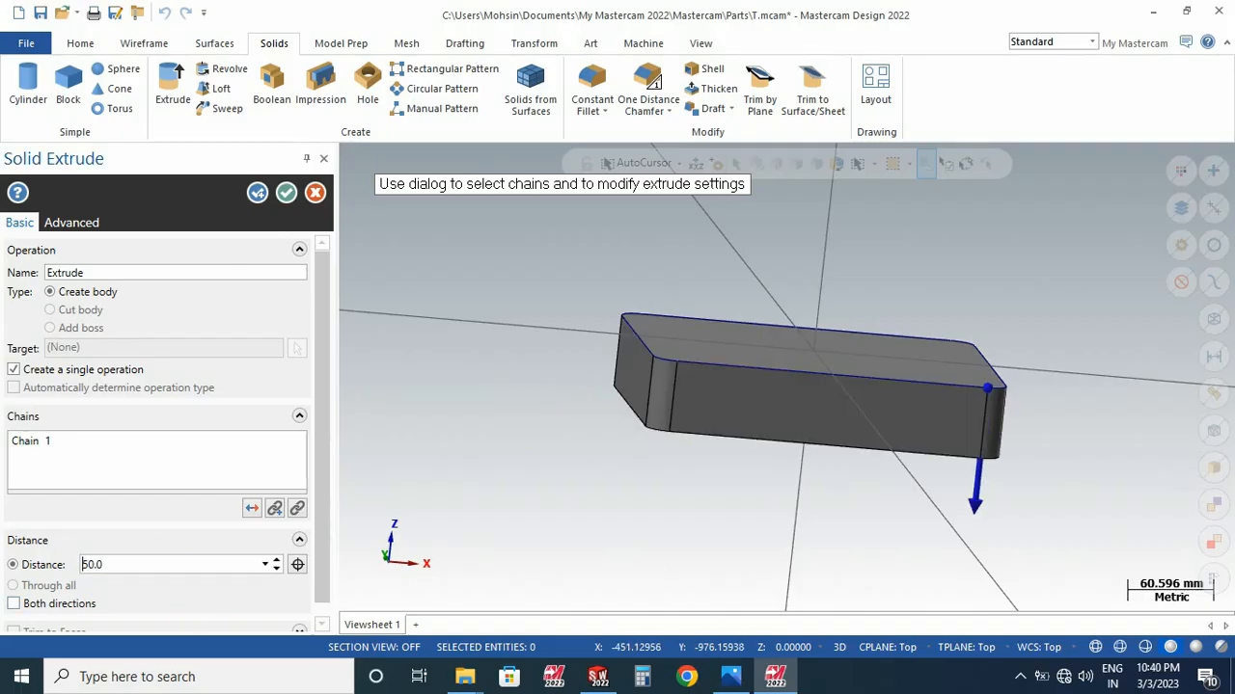
{"action": "left_click", "coordinate": [286, 193]}
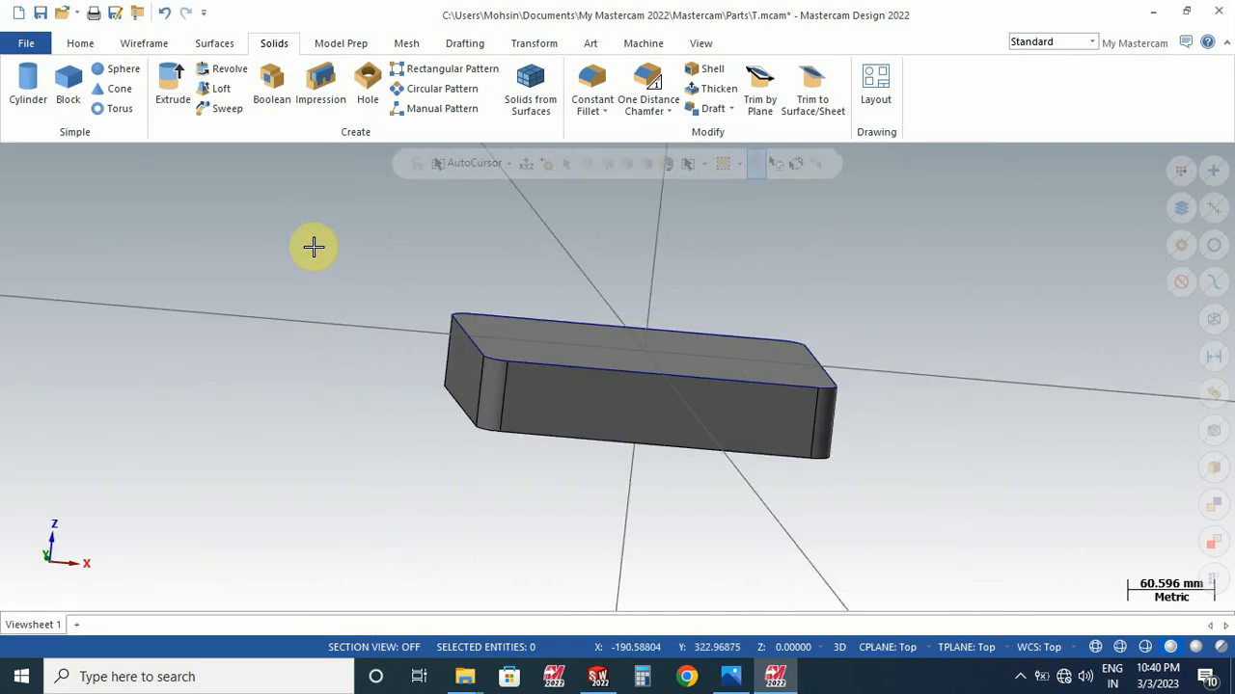
Step: Review the pocket dimensions in the reference drawing and pick a different wireframe colour for new geometry
{"action": "left_click", "coordinate": [731, 676]}
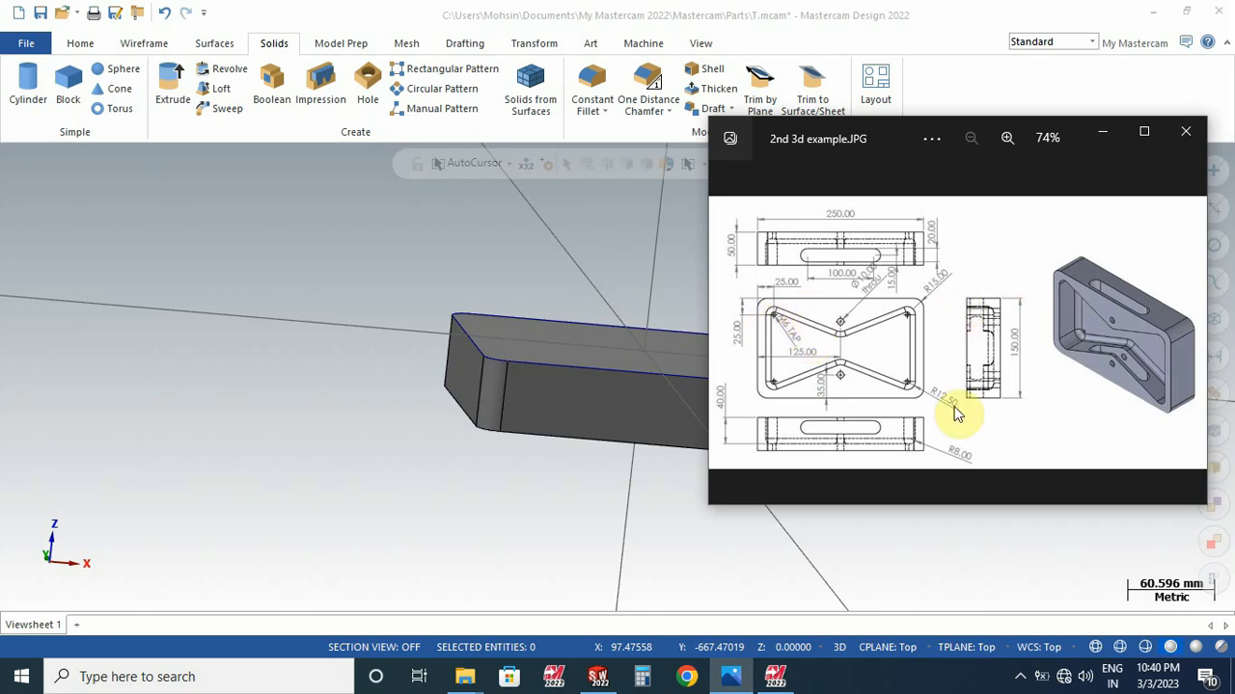
{"action": "left_click", "coordinate": [1102, 134]}
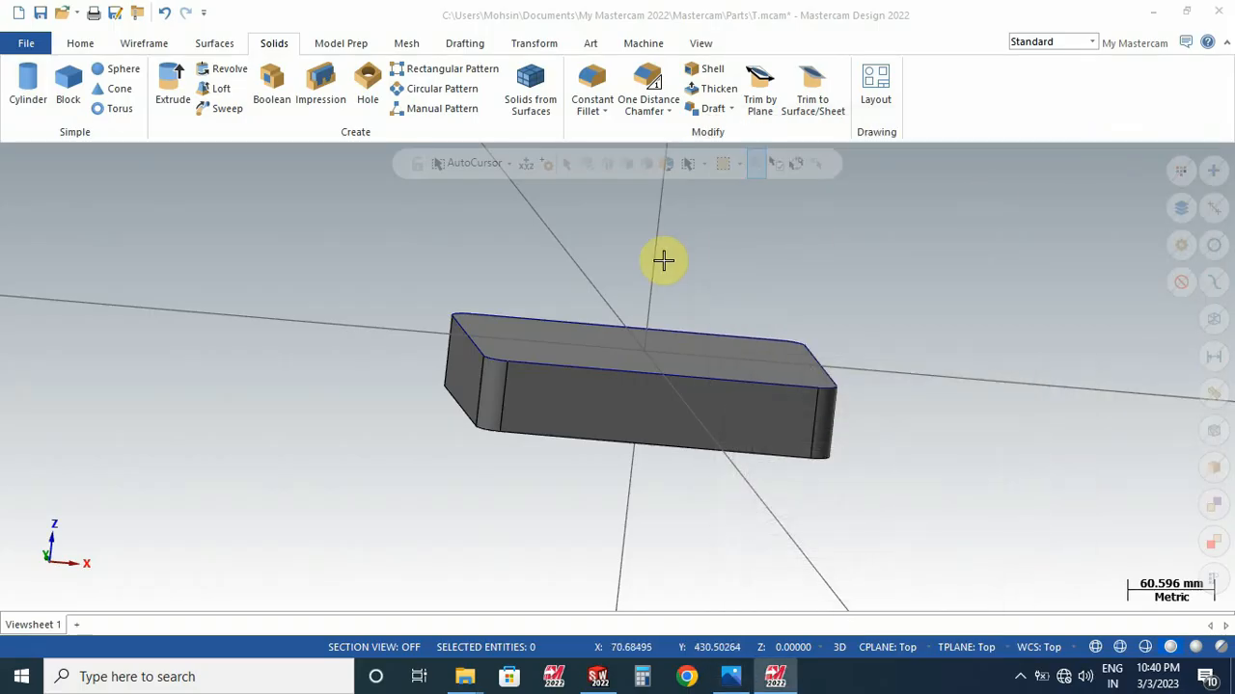
{"action": "middle_click_drag", "start_coordinate": [717, 309], "coordinate": [614, 356]}
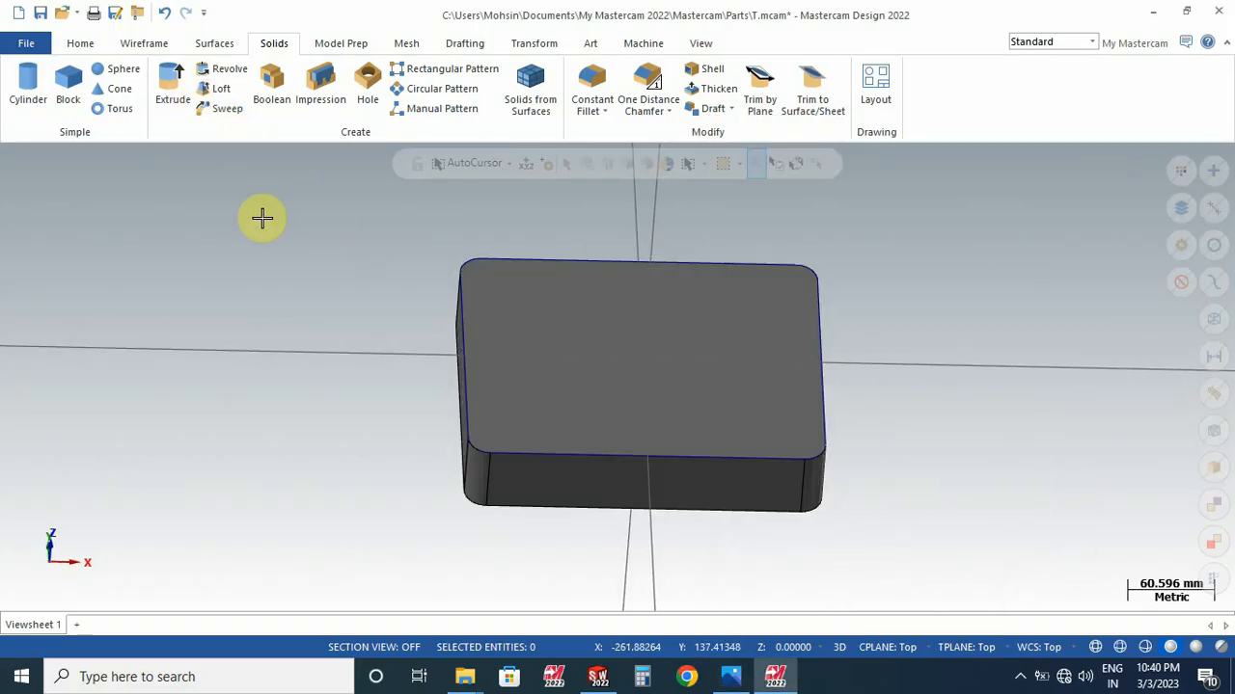
{"action": "right_click", "coordinate": [262, 218]}
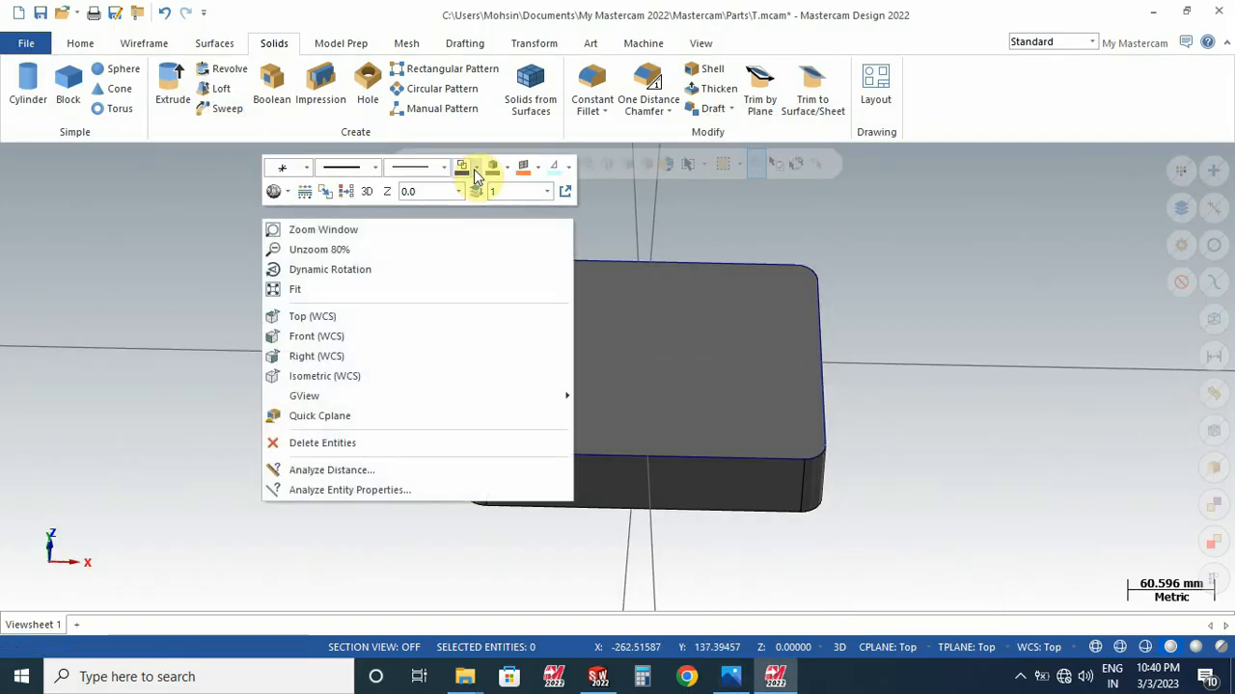
{"action": "left_click", "coordinate": [475, 170]}
{"action": "left_click", "coordinate": [487, 206]}
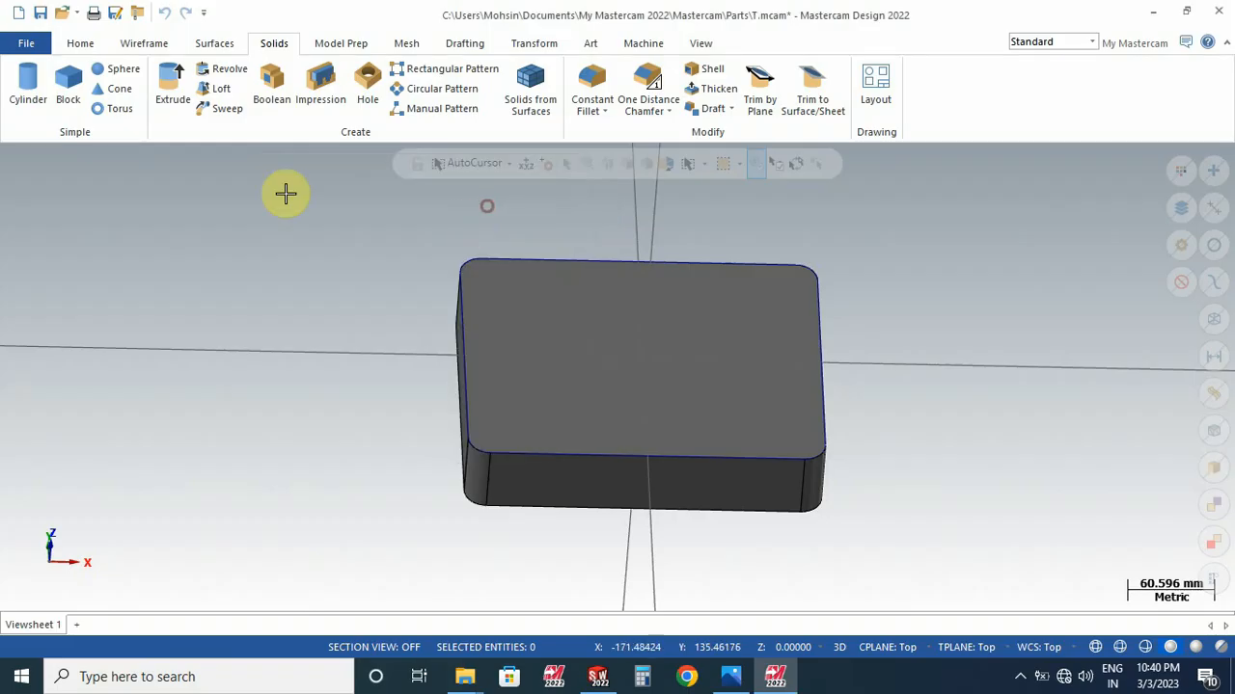
Step: Offset copies of the block's upper and left top-face edges 25 mm inward, using the Copy method and selected-side direction
{"action": "left_click", "coordinate": [154, 43]}
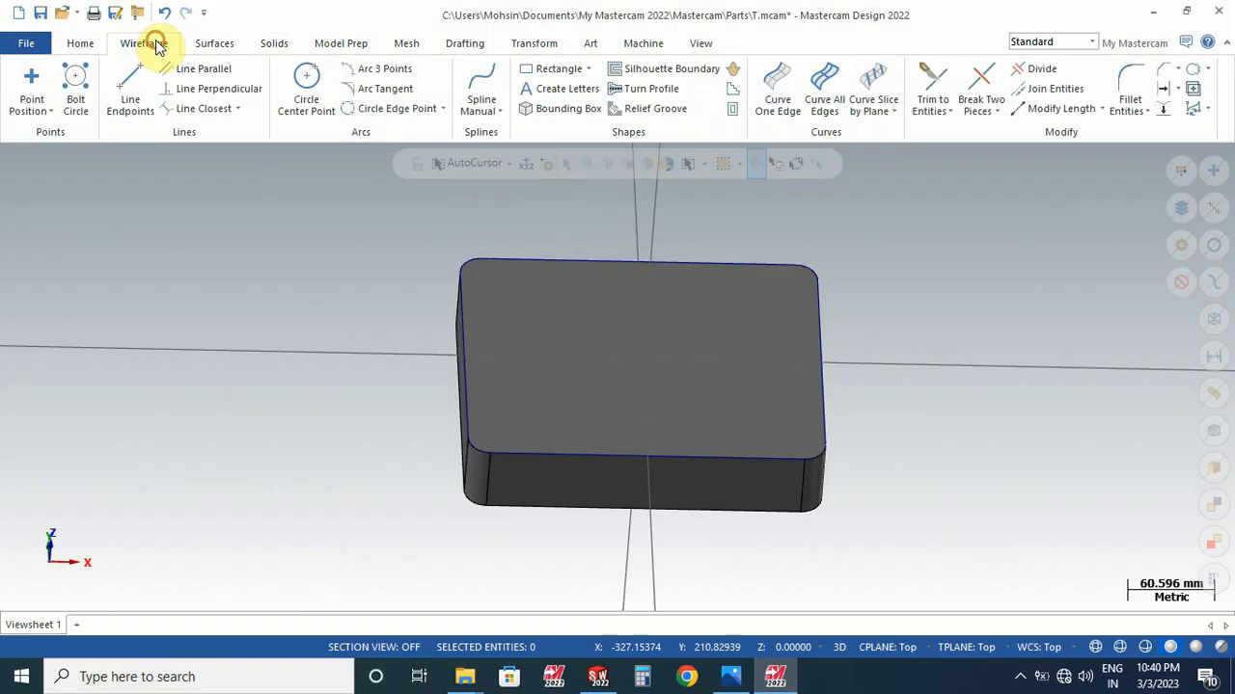
{"action": "left_click", "coordinate": [1164, 92]}
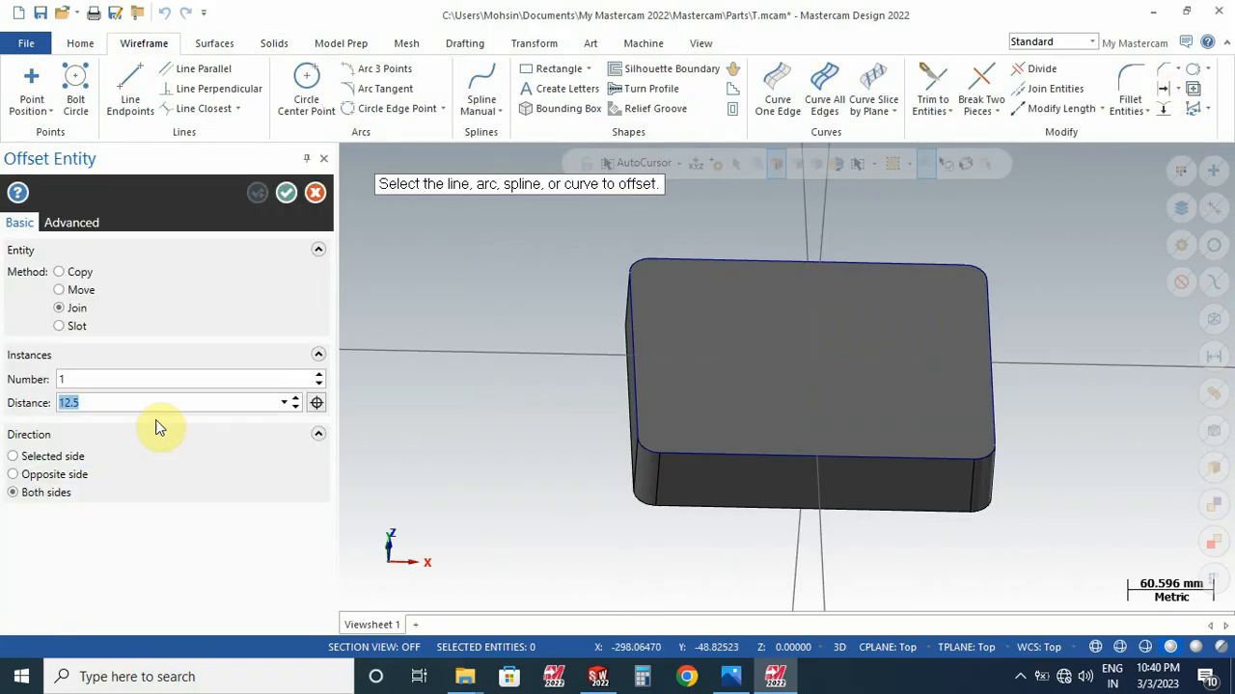
{"action": "type", "text": "25"}
{"action": "key", "text": "Return"}
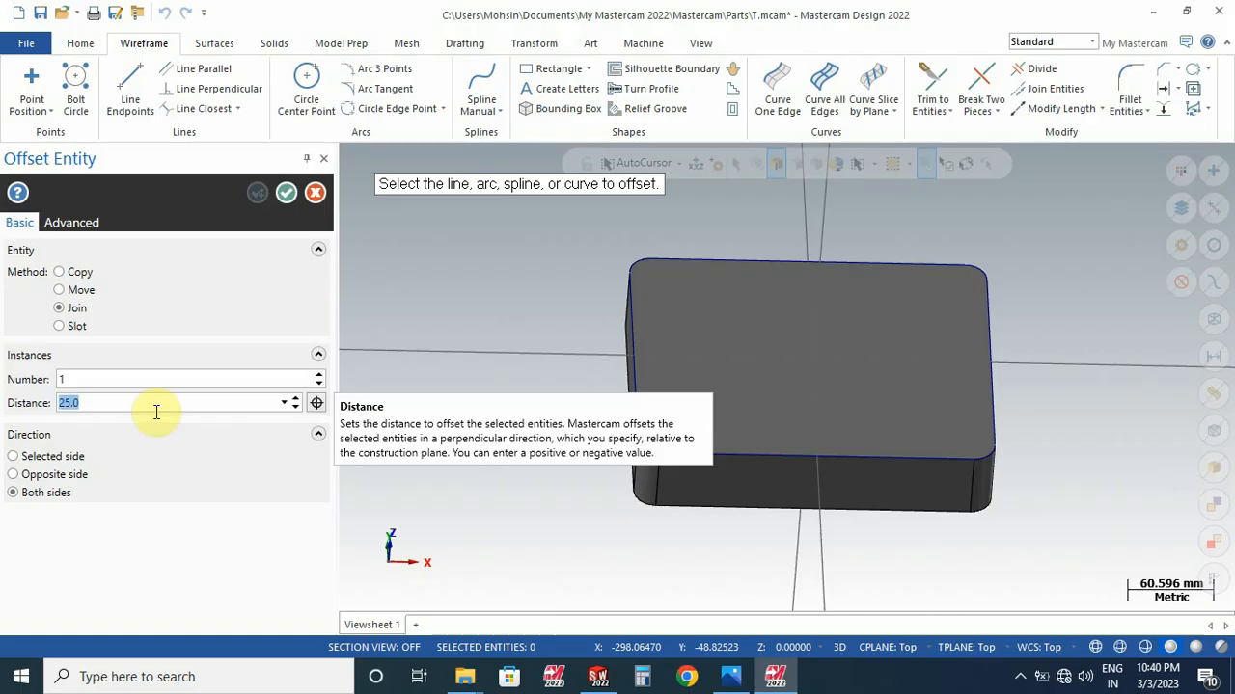
{"action": "left_click", "coordinate": [78, 275]}
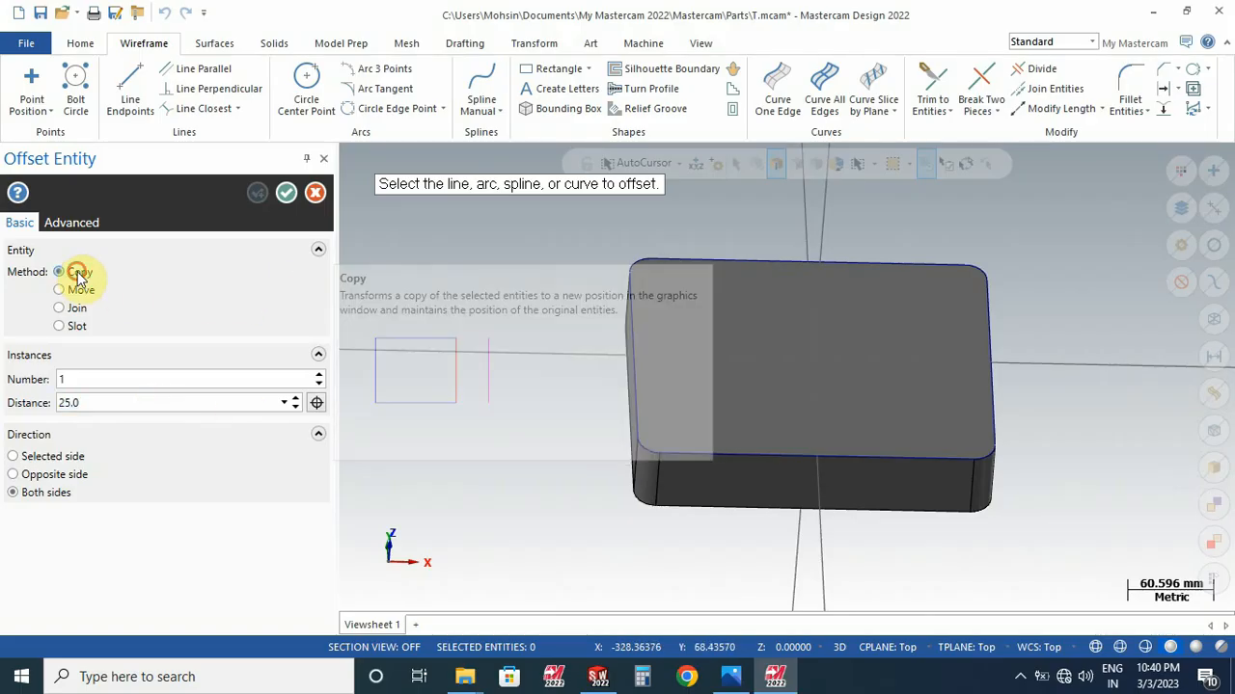
{"action": "left_click", "coordinate": [53, 457]}
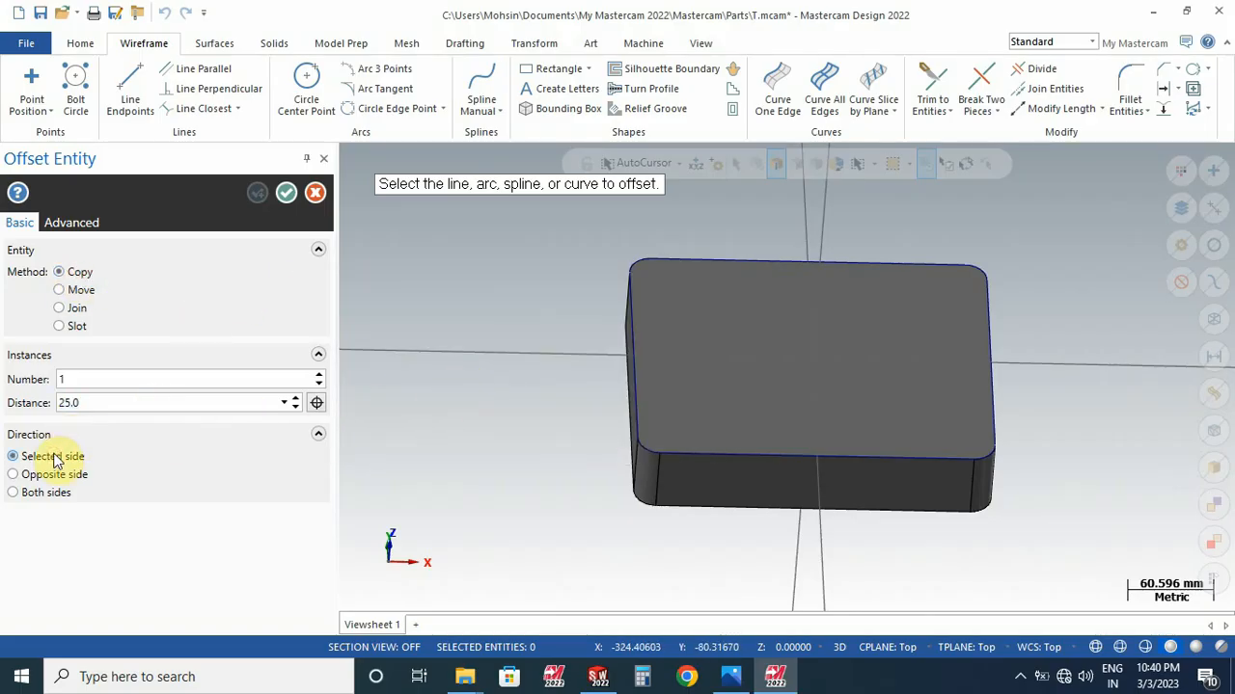
{"action": "left_click", "coordinate": [702, 261]}
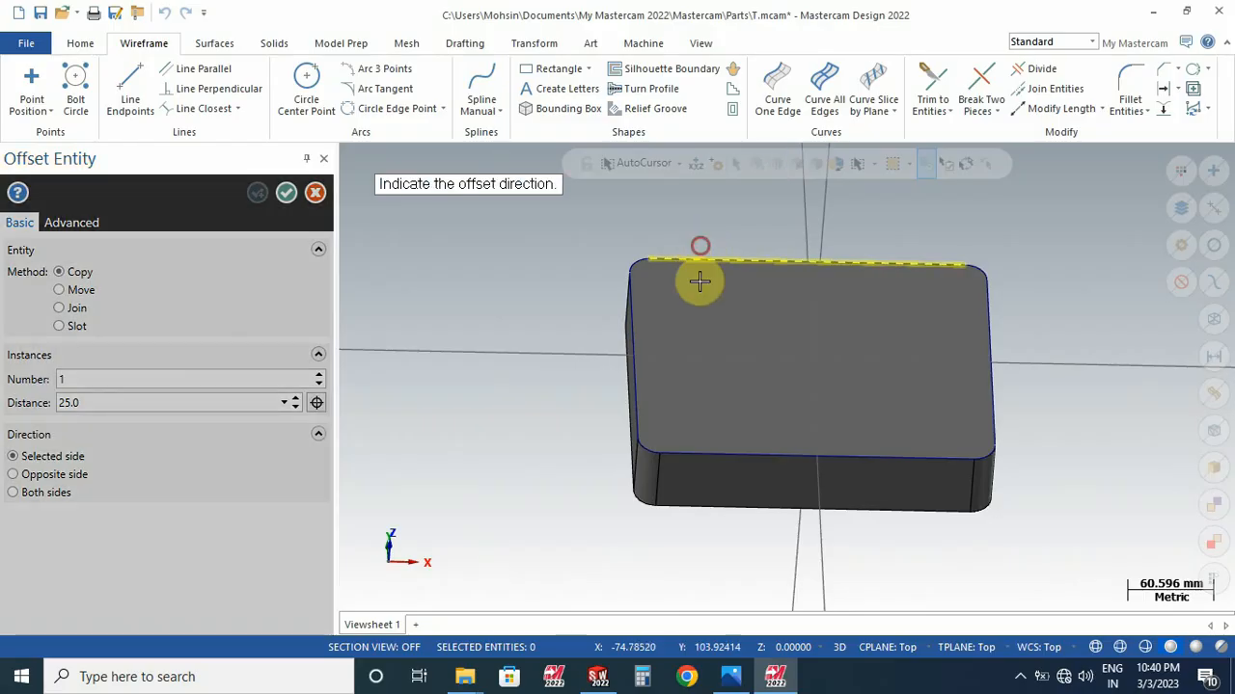
{"action": "left_click", "coordinate": [698, 307]}
{"action": "left_click", "coordinate": [642, 308]}
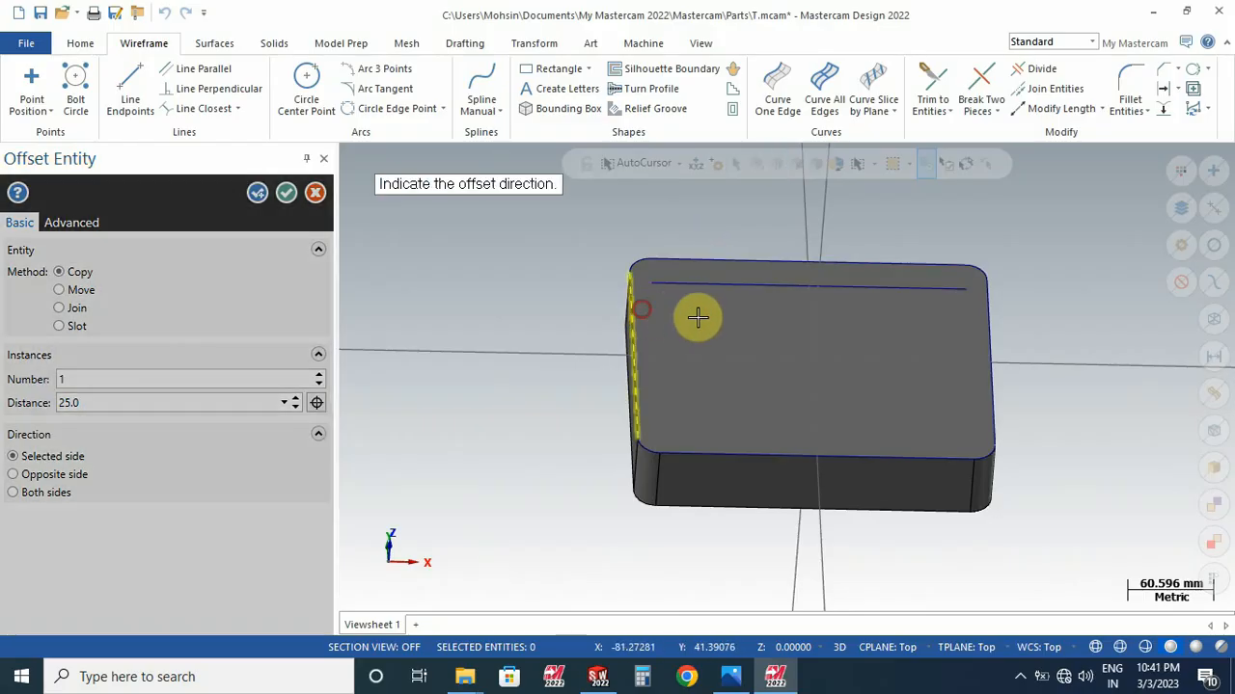
{"action": "left_click", "coordinate": [694, 319]}
{"action": "left_click", "coordinate": [286, 193]}
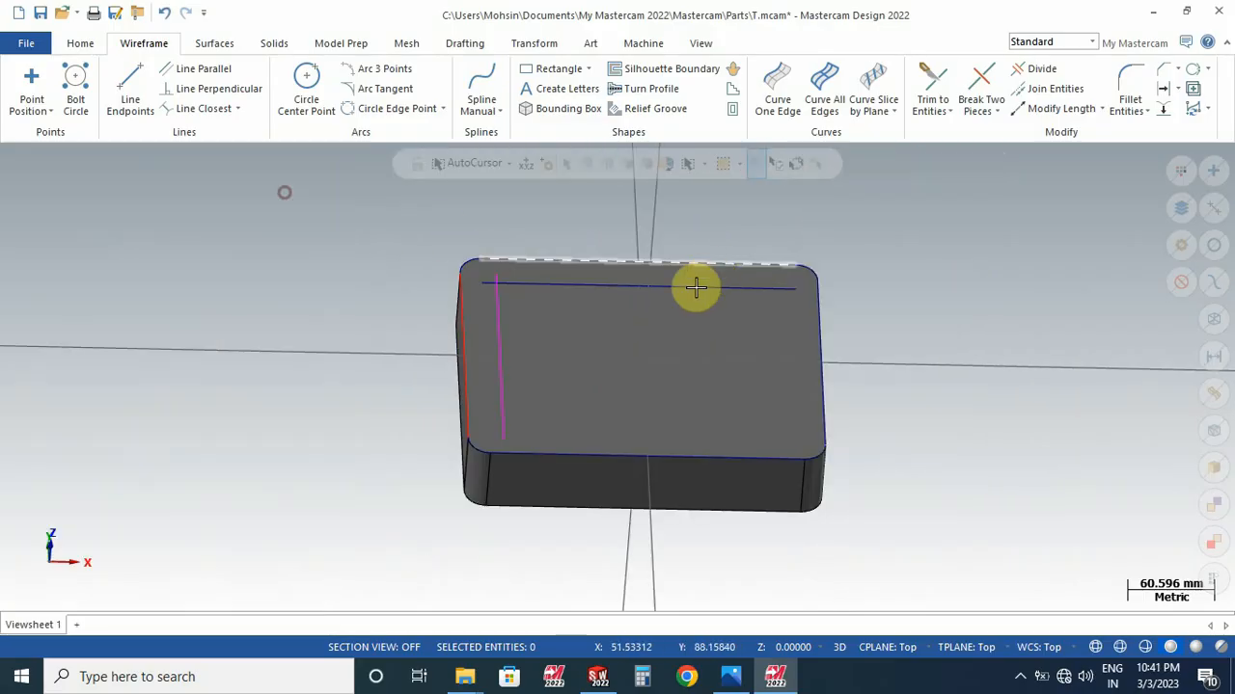
Step: Draw a circle of radius 12.5 mm centred on the intersection of the two offset lines, and delete both lines
{"action": "scroll", "coordinate": [504, 295], "scroll_direction": "up", "scroll_amount": 3}
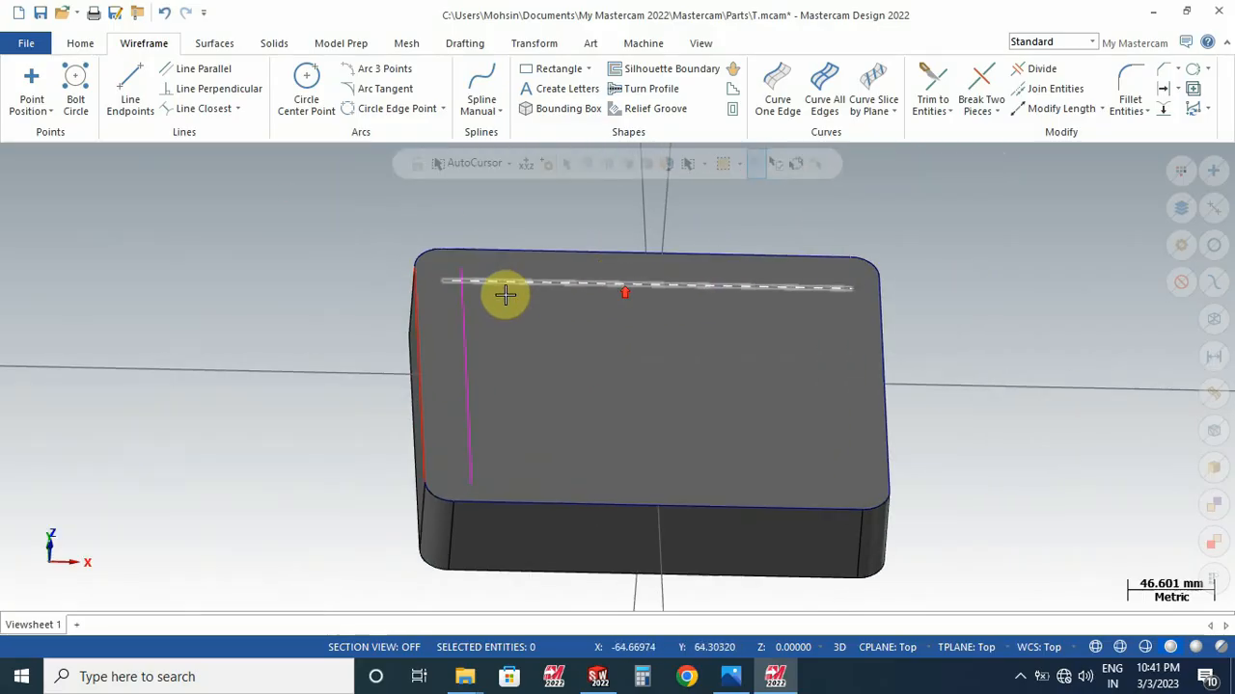
{"action": "left_click", "coordinate": [308, 96]}
{"action": "scroll", "coordinate": [637, 289], "scroll_direction": "up", "scroll_amount": 3}
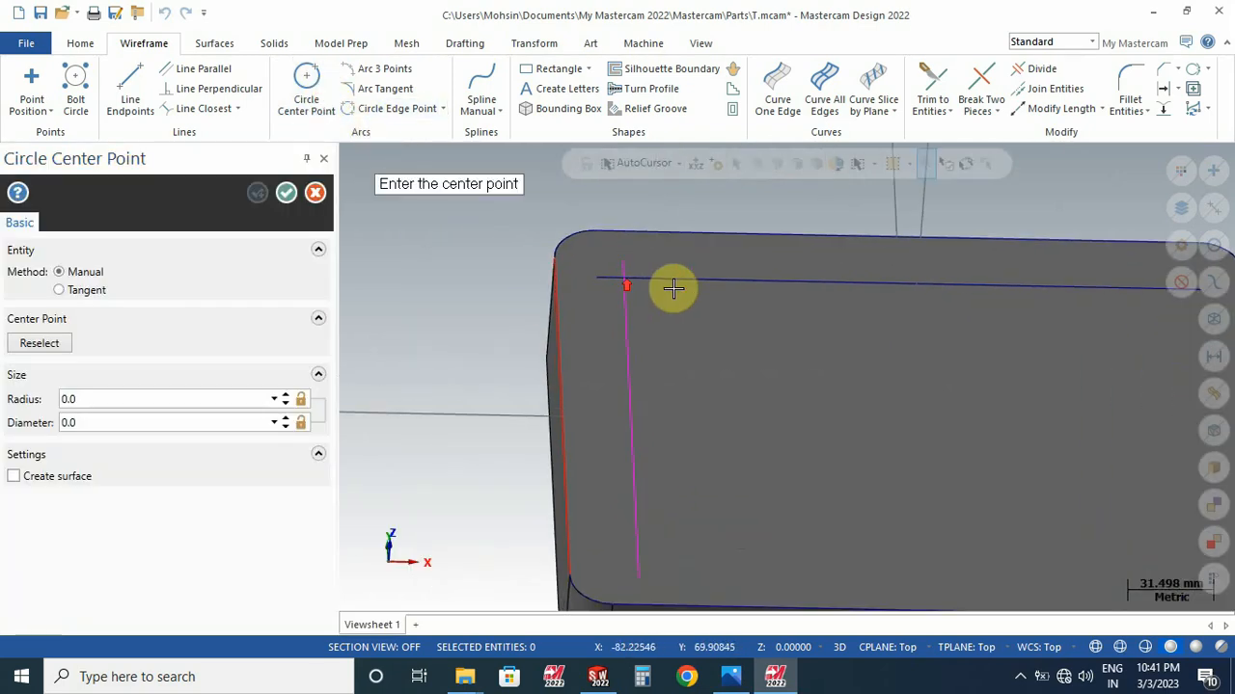
{"action": "left_click", "coordinate": [614, 282]}
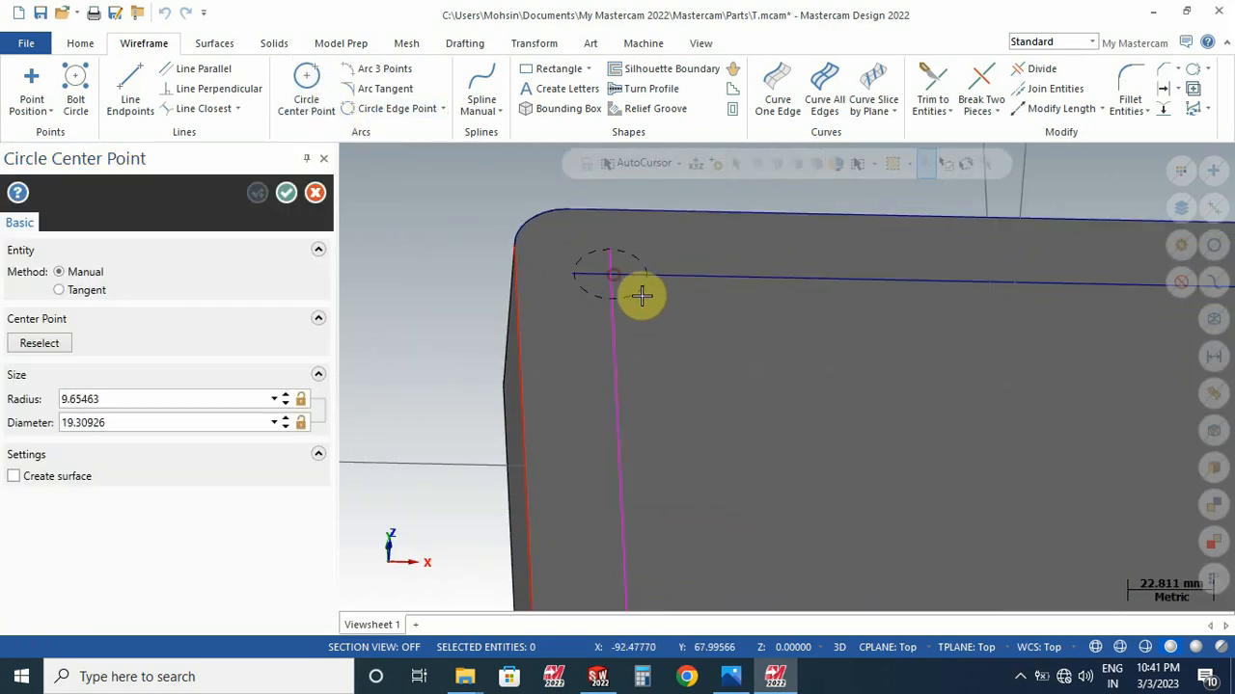
{"action": "left_click", "coordinate": [646, 302]}
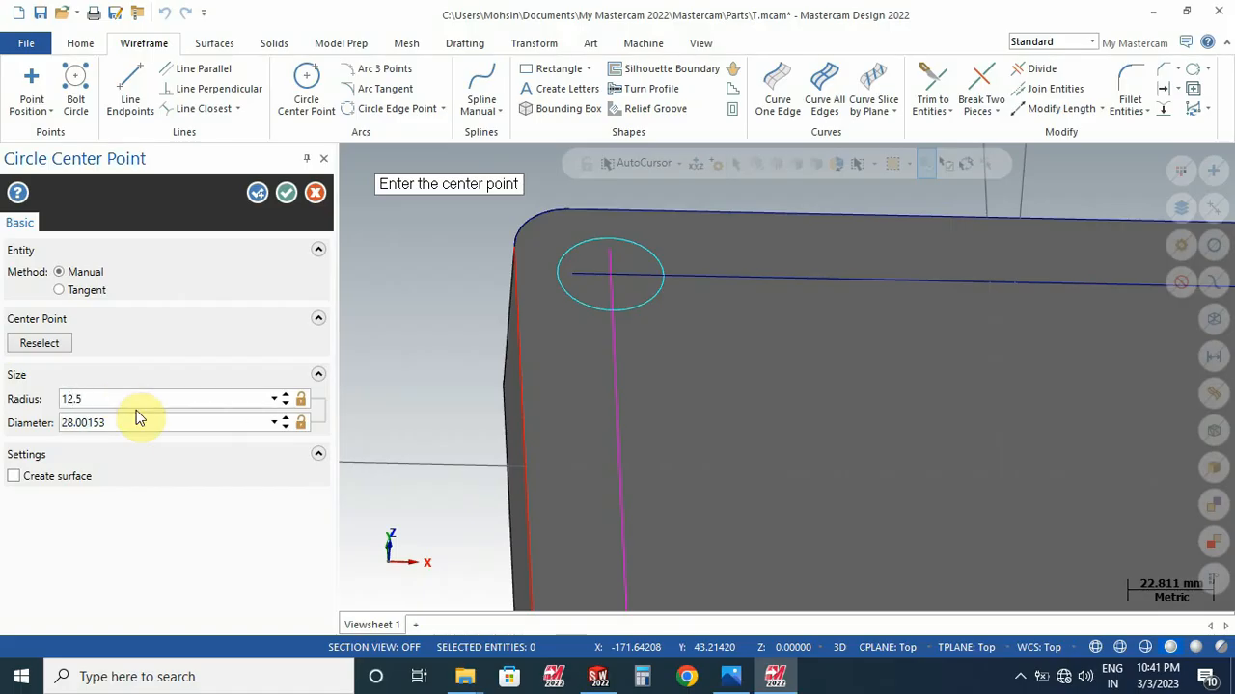
{"action": "left_click", "coordinate": [287, 193]}
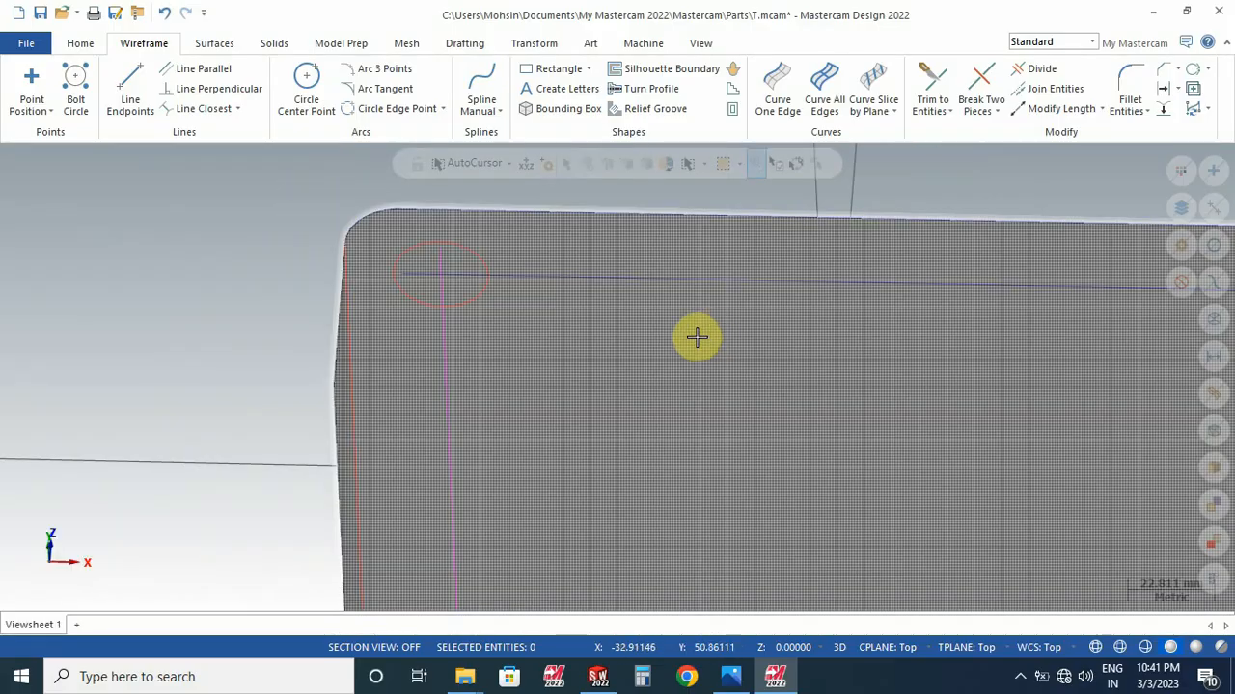
{"action": "left_click", "coordinate": [648, 279]}
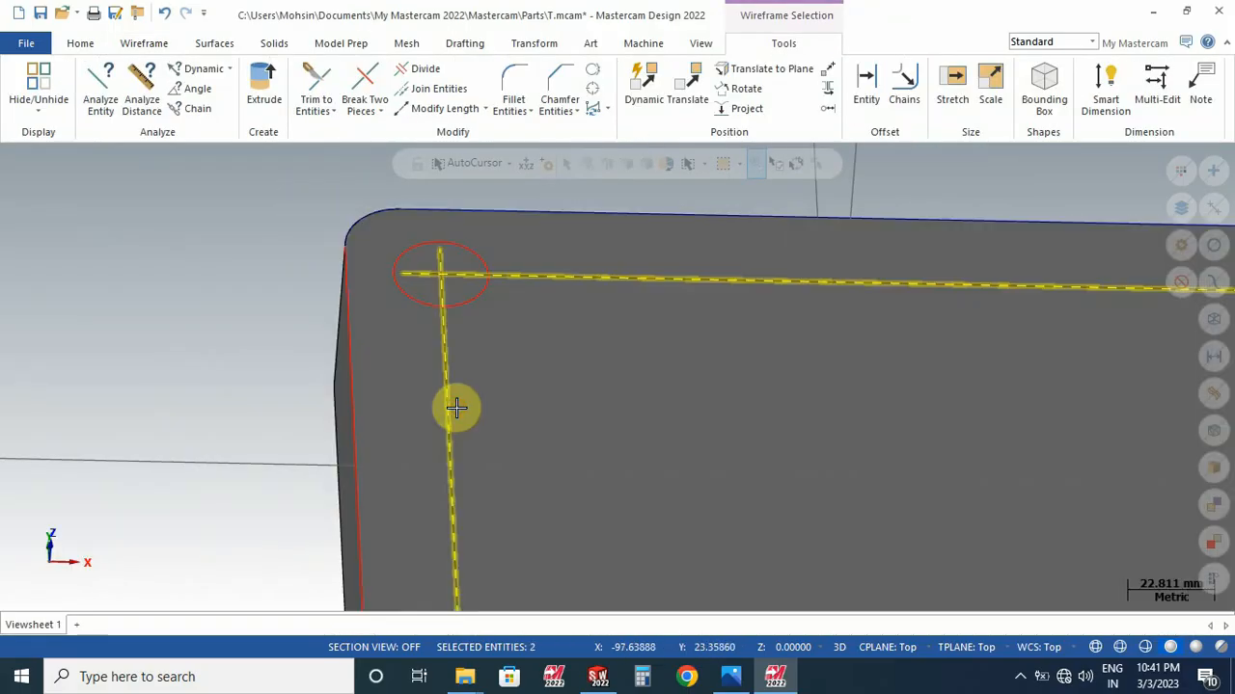
{"action": "key", "text": "Delete"}
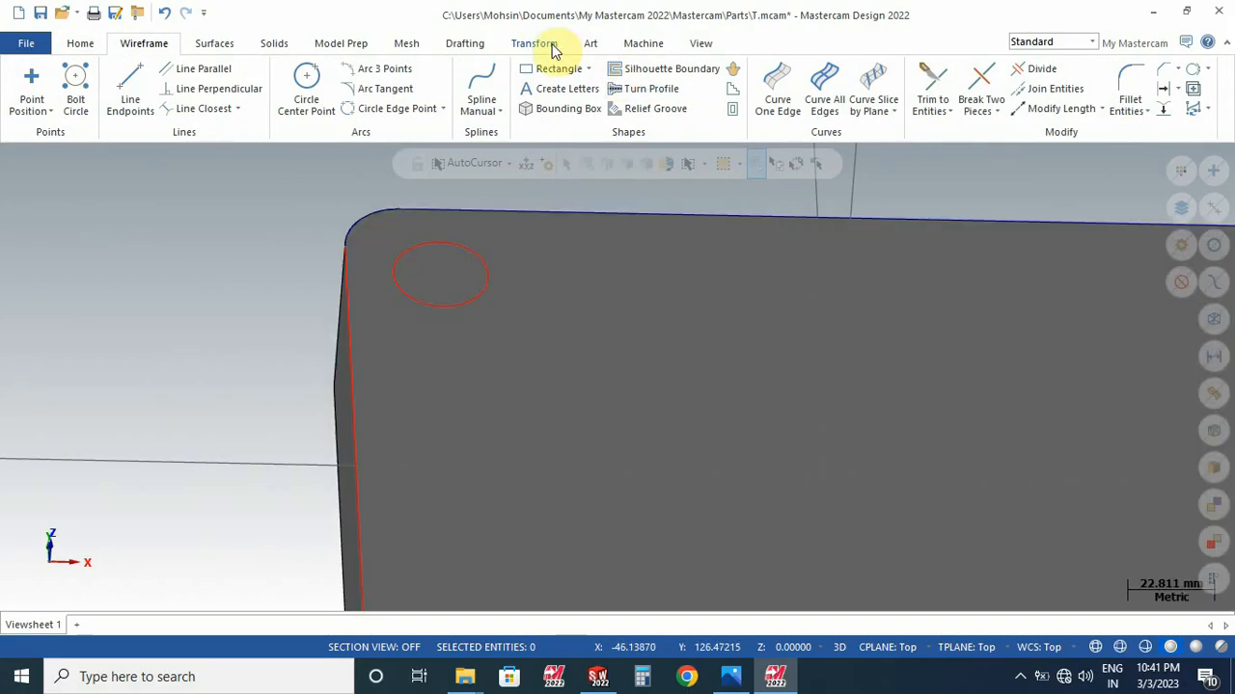
Step: Mirror the corner circle as copies about both the X and Y axes, and clear the colours of the mirrored results
{"action": "left_click", "coordinate": [534, 43]}
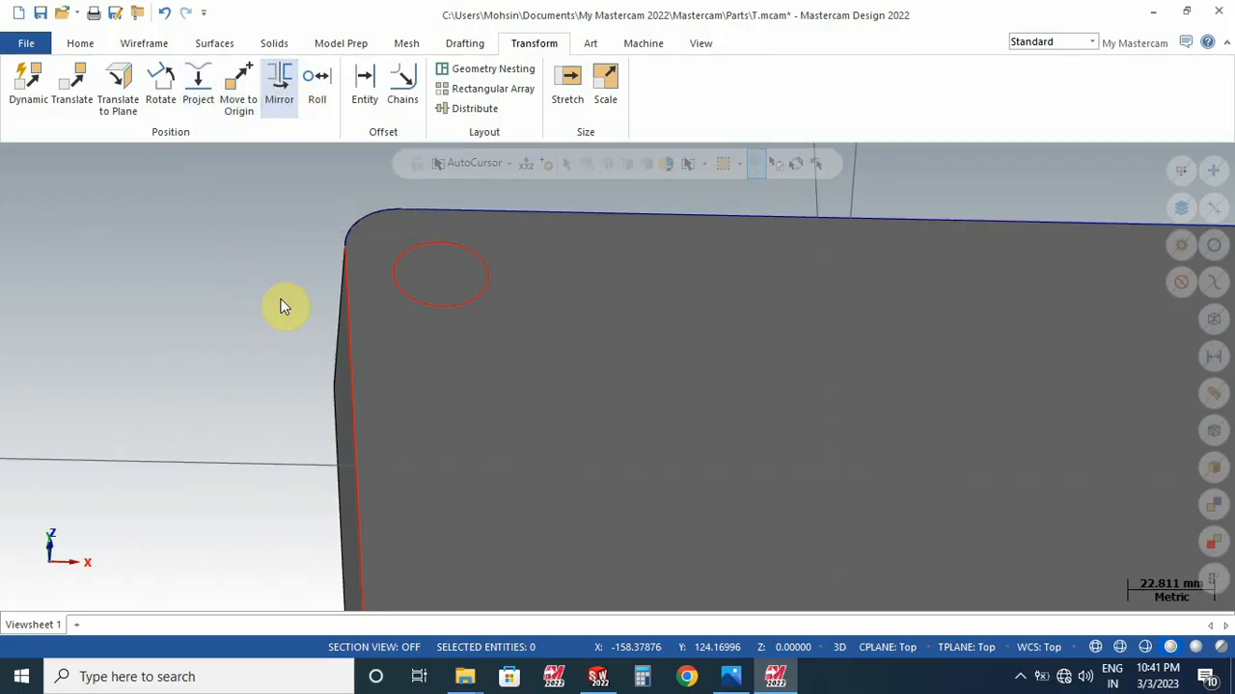
{"action": "scroll", "coordinate": [411, 279], "scroll_direction": "down", "scroll_amount": 4}
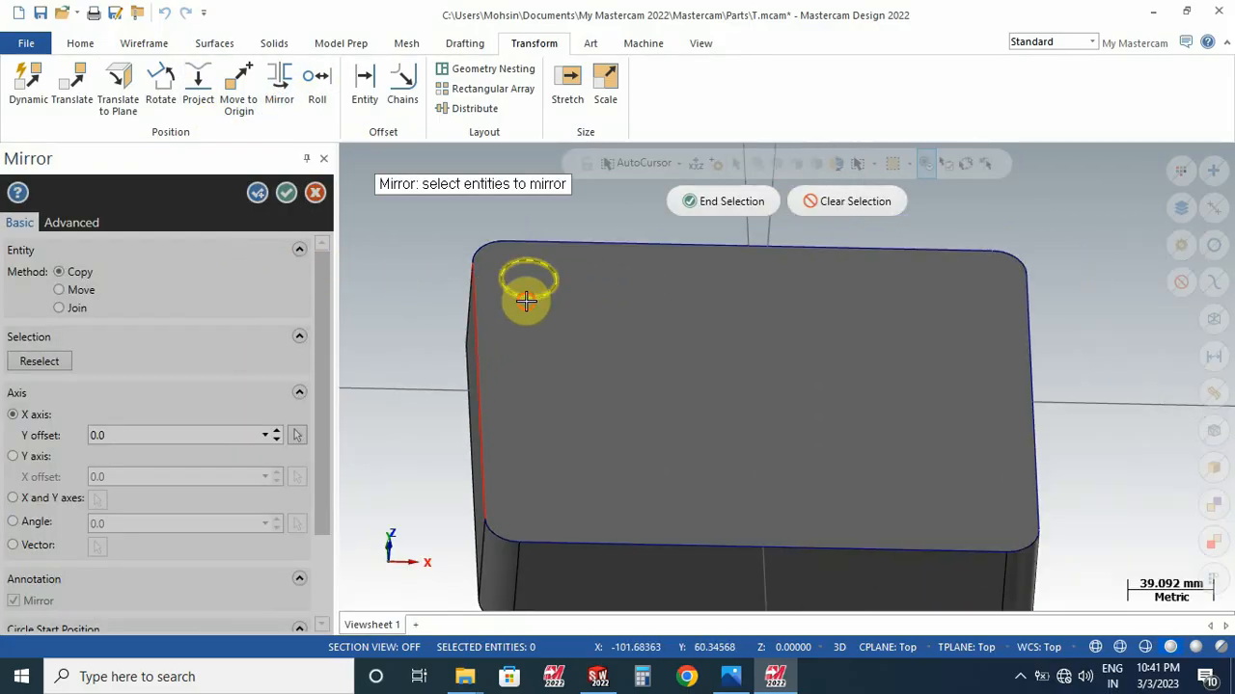
{"action": "scroll", "coordinate": [665, 380], "scroll_direction": "down", "scroll_amount": 4}
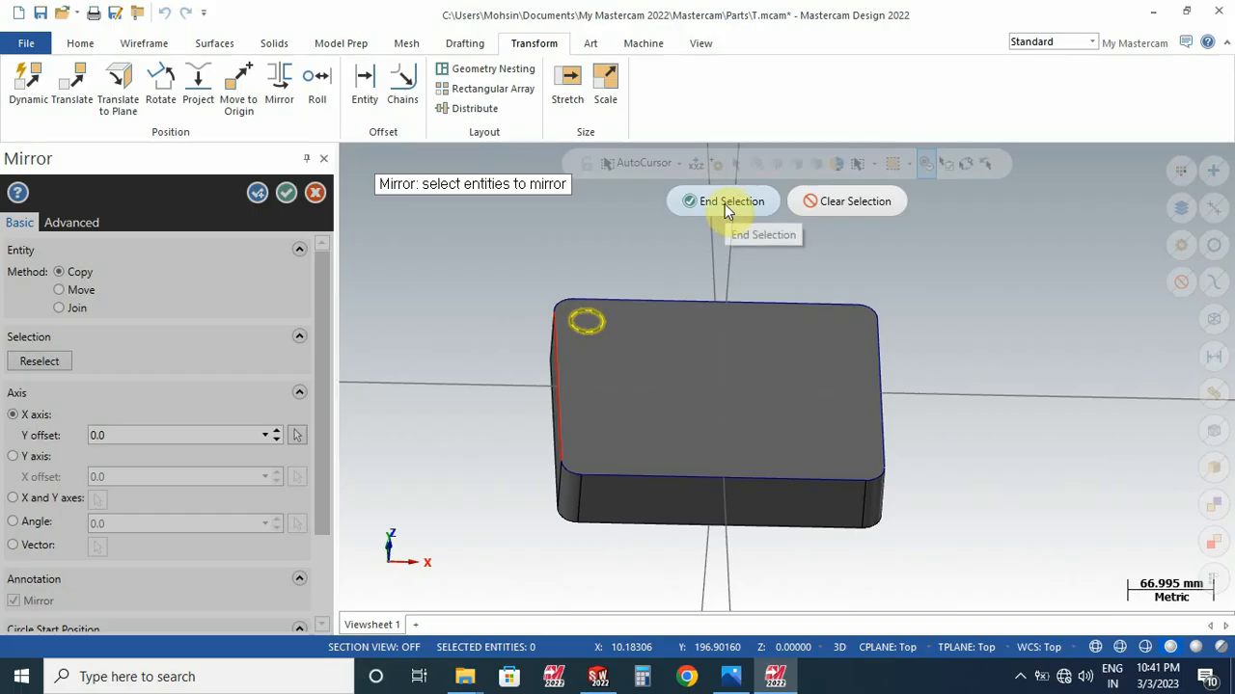
{"action": "left_click", "coordinate": [724, 203]}
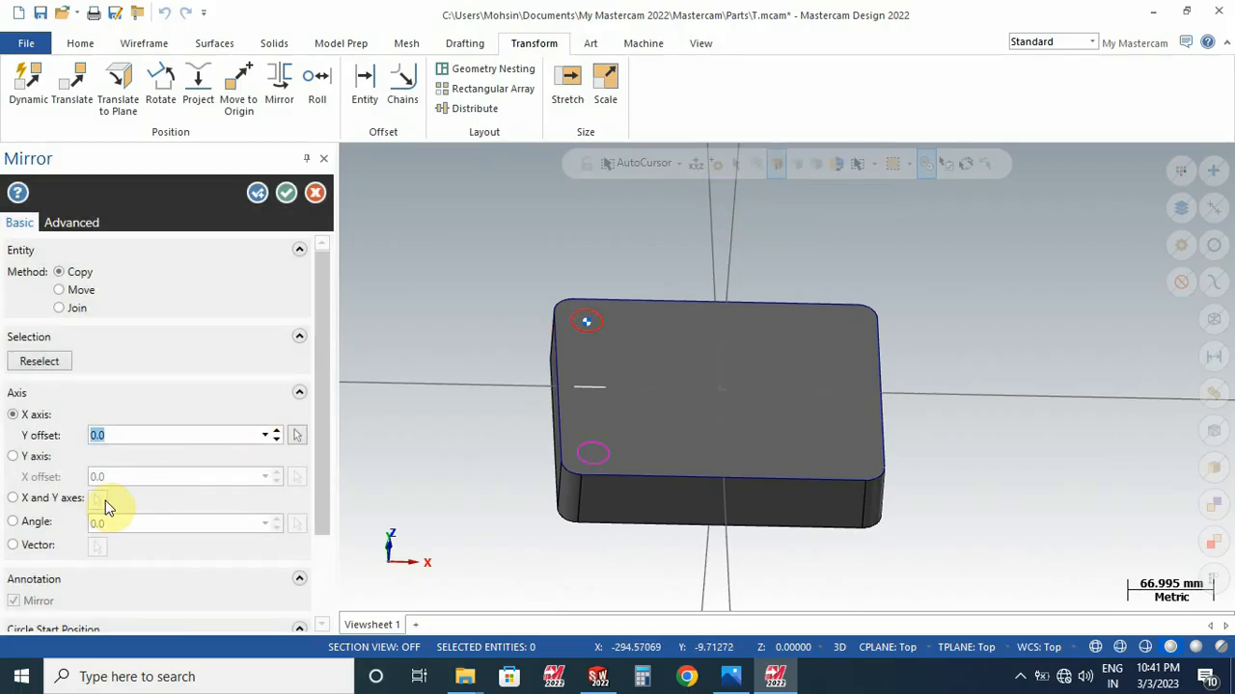
{"action": "left_click", "coordinate": [13, 498]}
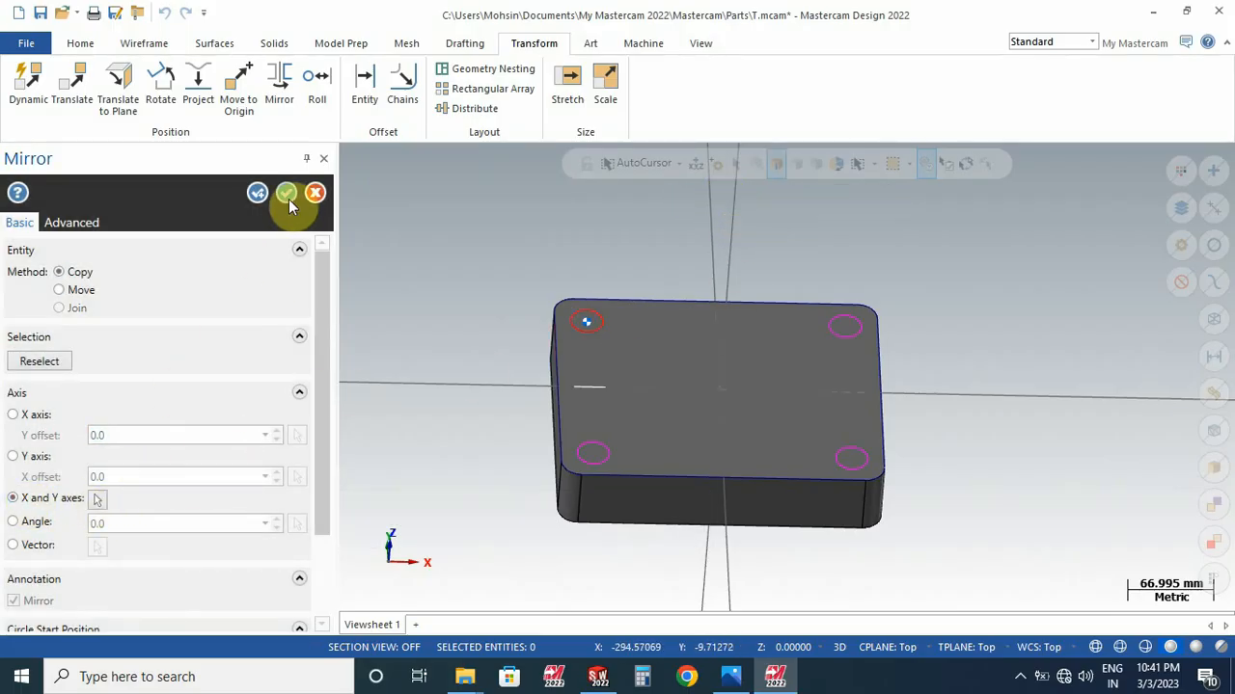
{"action": "left_click", "coordinate": [288, 196]}
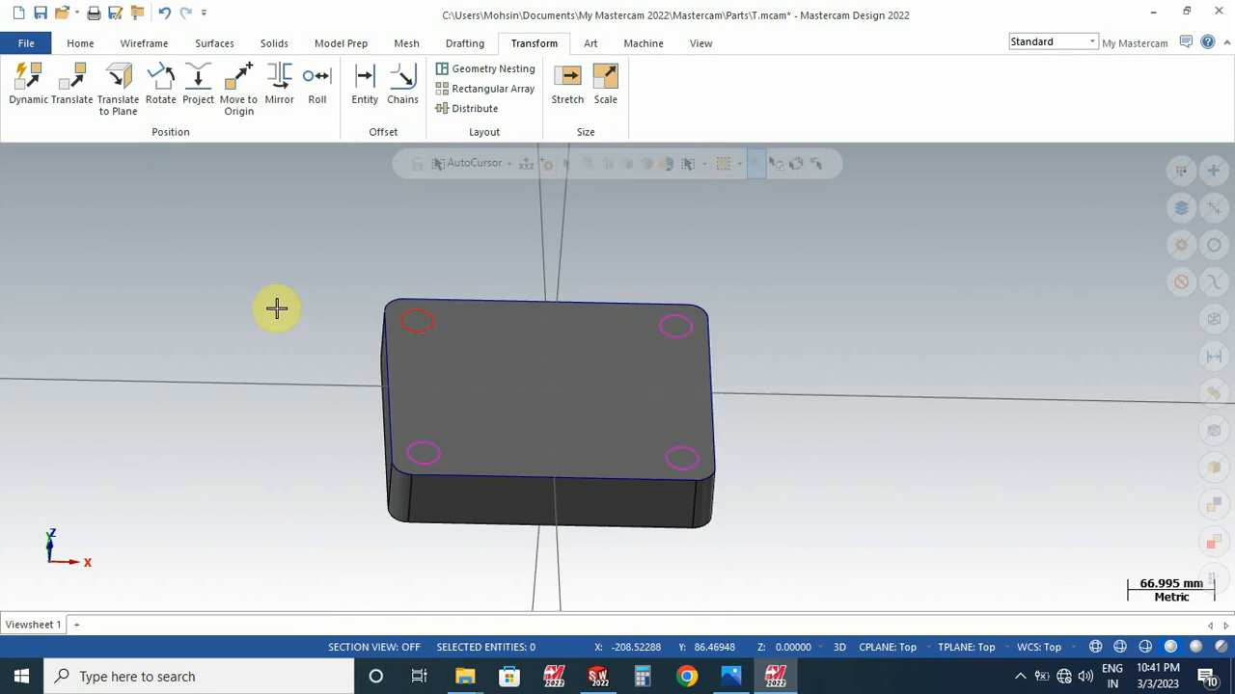
{"action": "right_click", "coordinate": [277, 308]}
{"action": "left_click", "coordinate": [376, 358]}
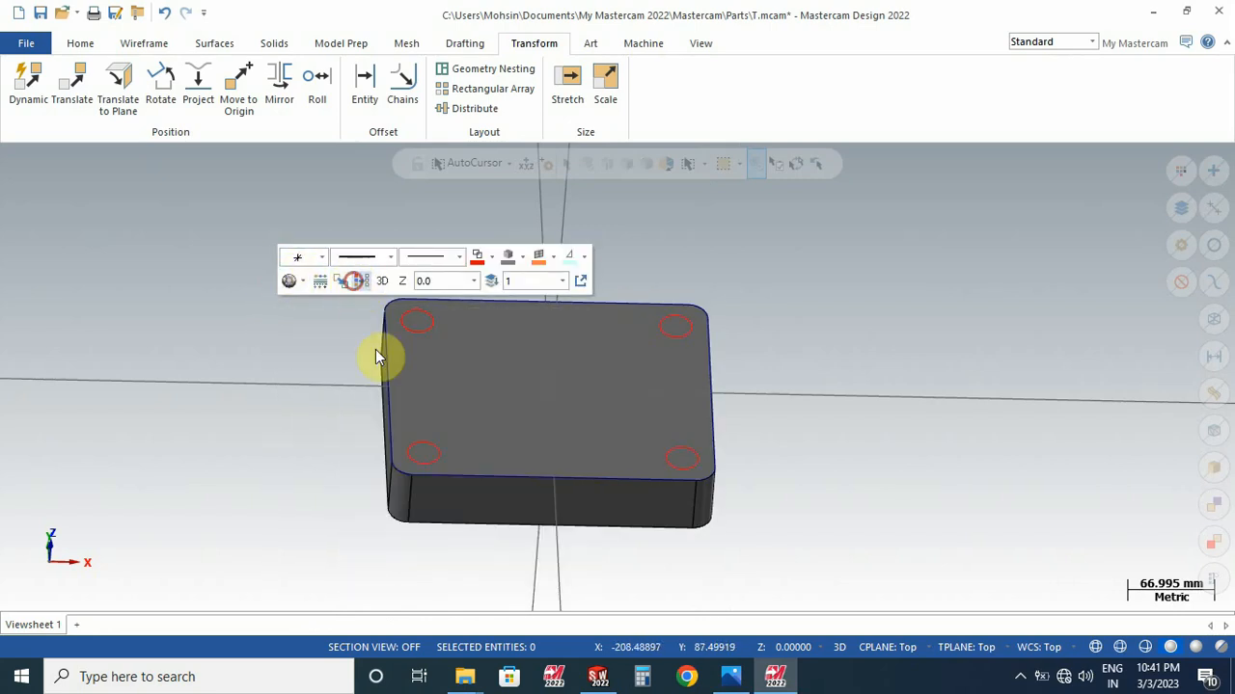
{"action": "left_click", "coordinate": [301, 358]}
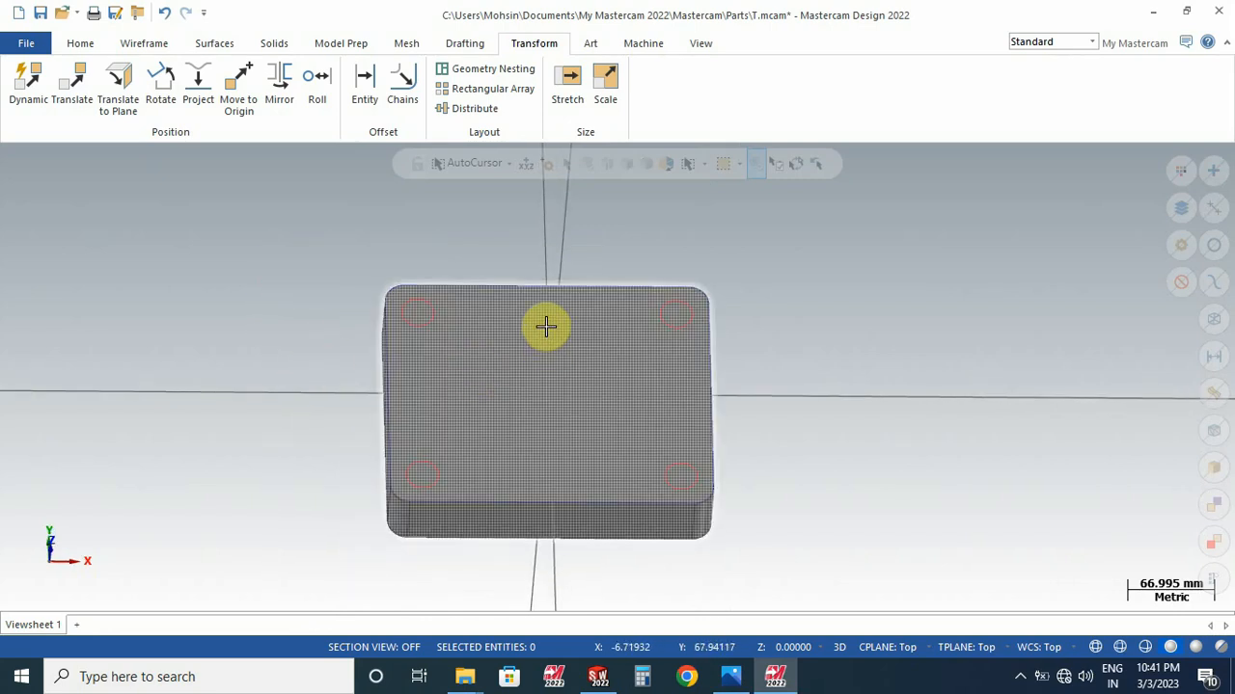
Step: Check the pocket profile in the reference drawing and draw a line joining the centres of the two lower circles
{"action": "left_click", "coordinate": [725, 680]}
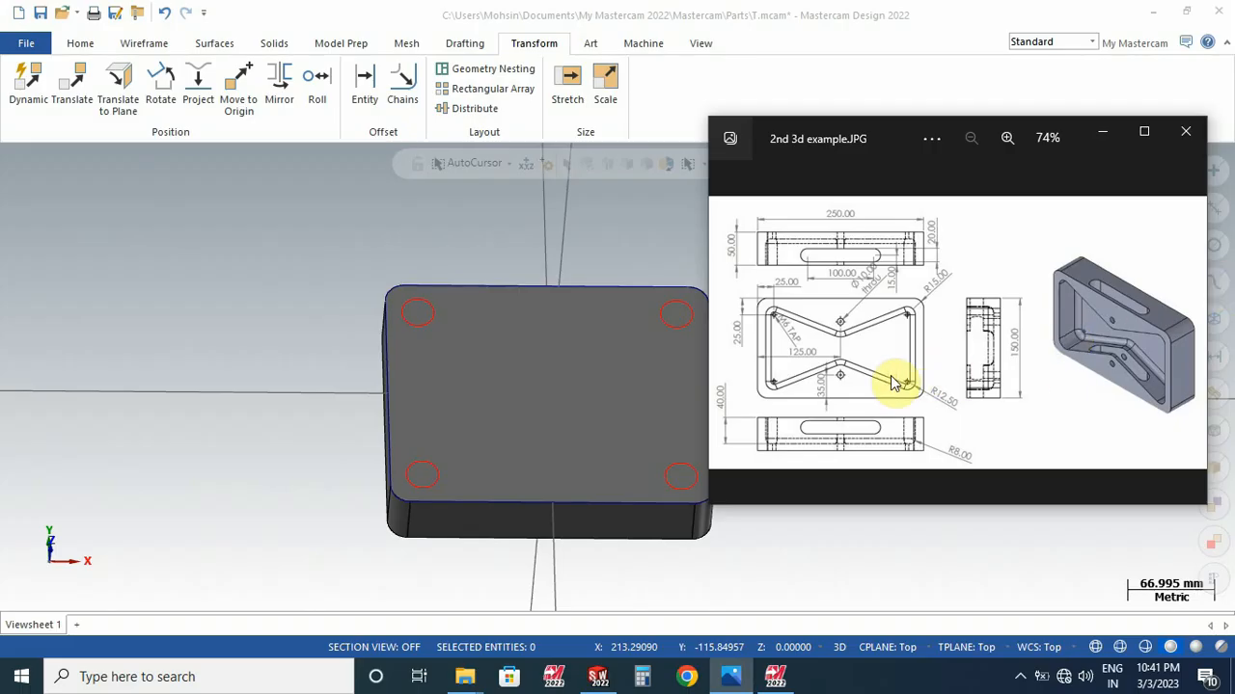
{"action": "left_click", "coordinate": [1105, 135]}
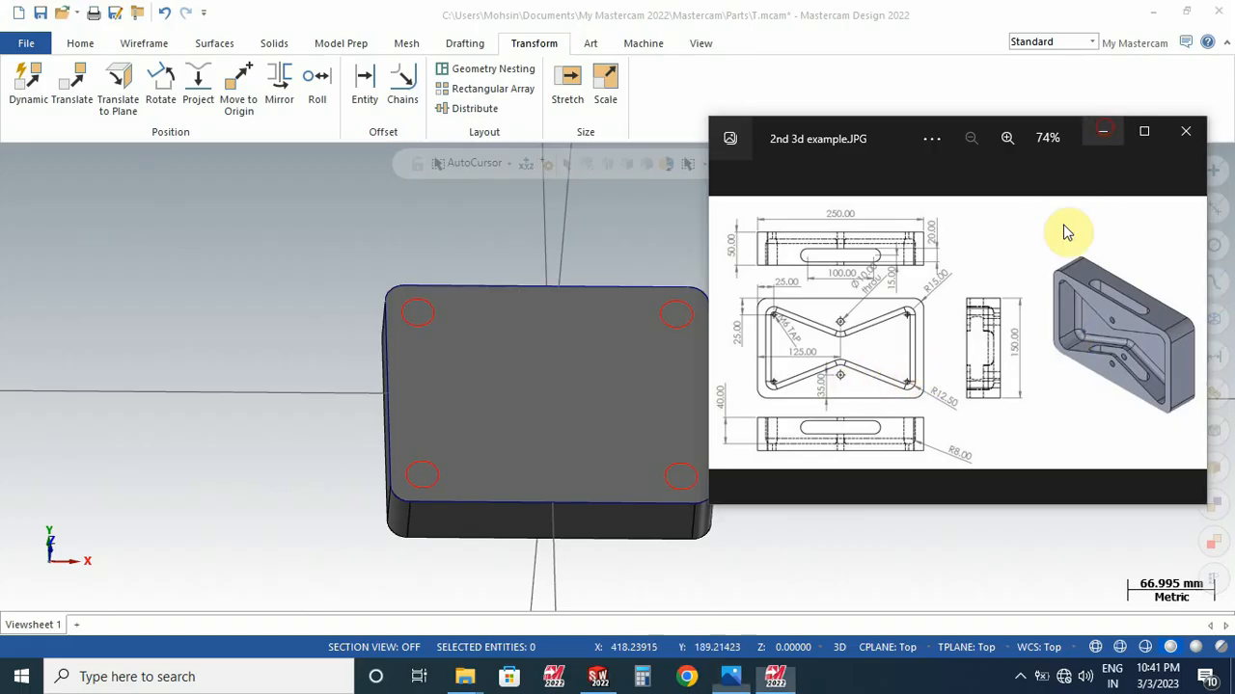
{"action": "left_click", "coordinate": [149, 44]}
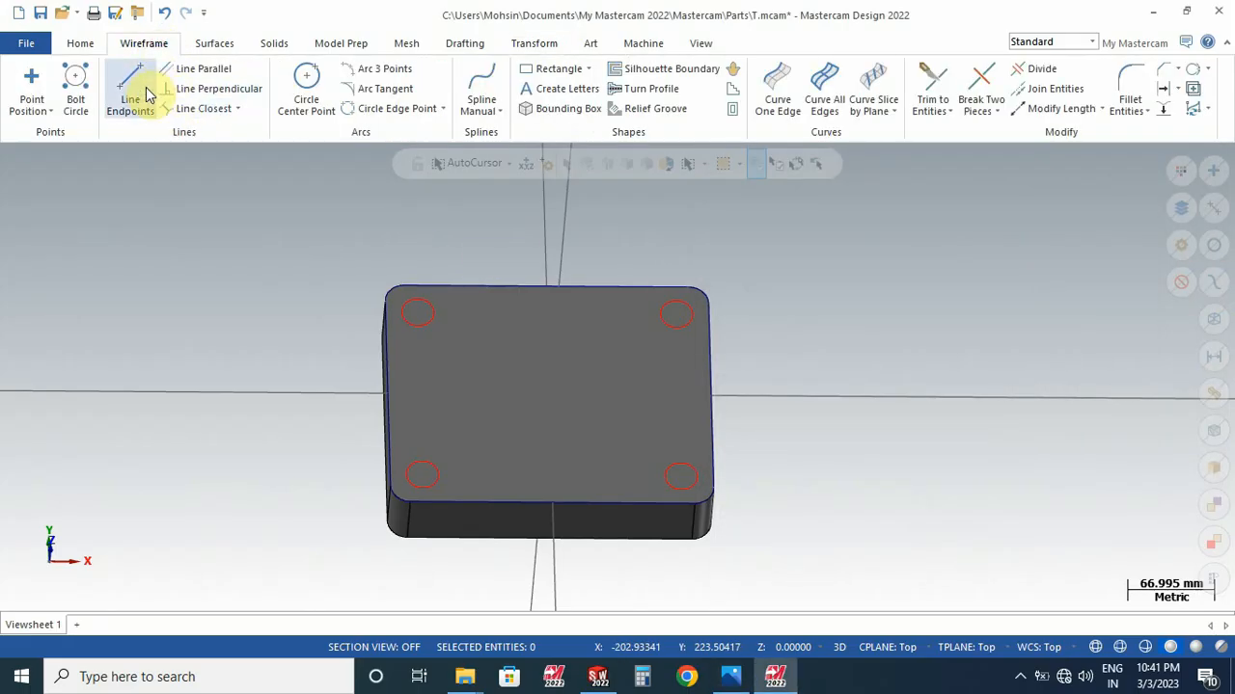
{"action": "left_click", "coordinate": [132, 85]}
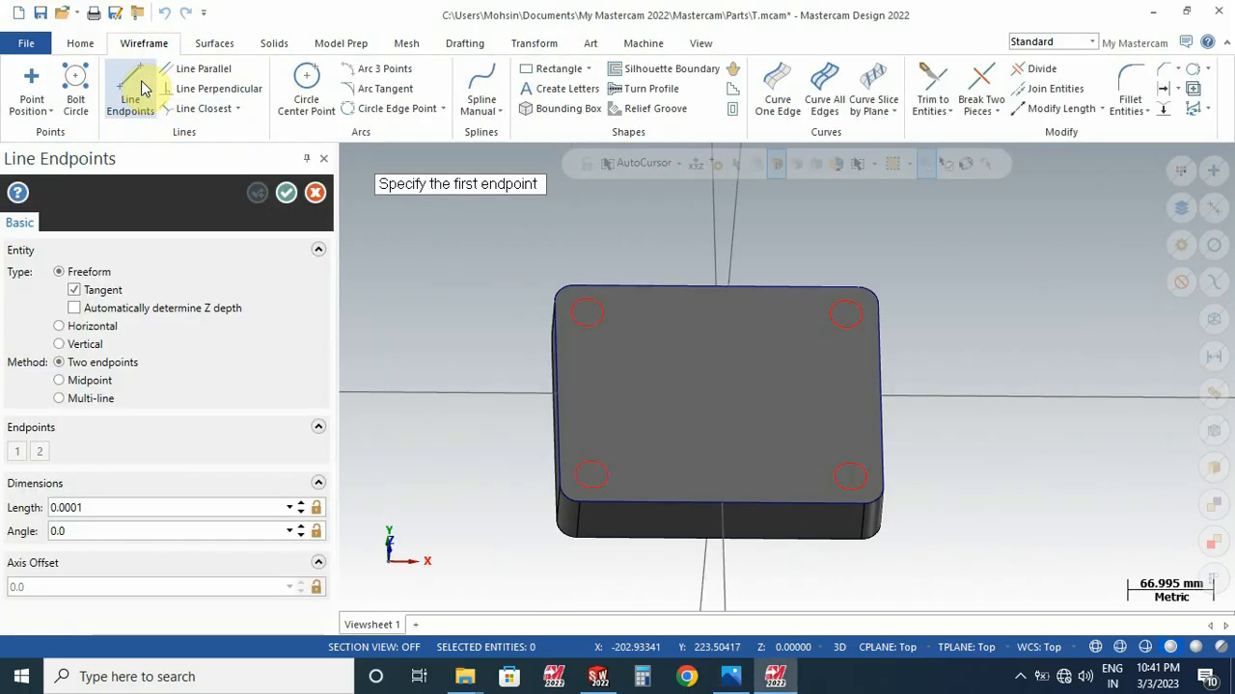
{"action": "left_click", "coordinate": [597, 463]}
{"action": "left_click", "coordinate": [847, 477]}
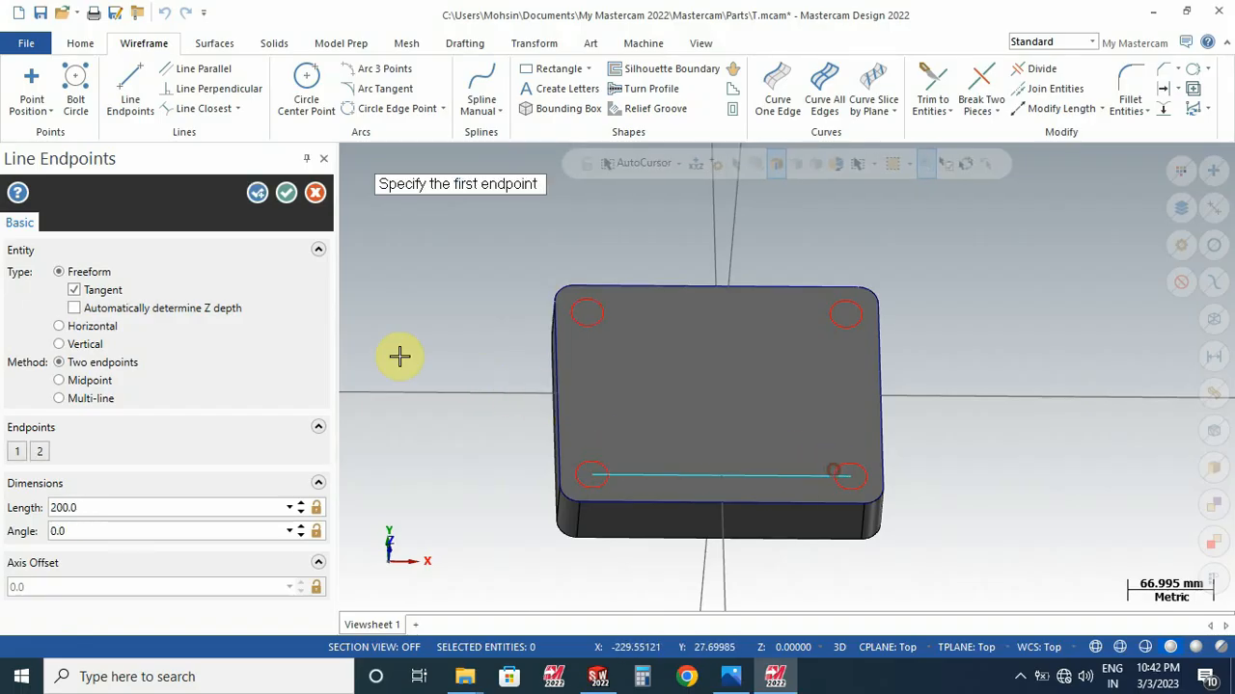
{"action": "left_click", "coordinate": [286, 195]}
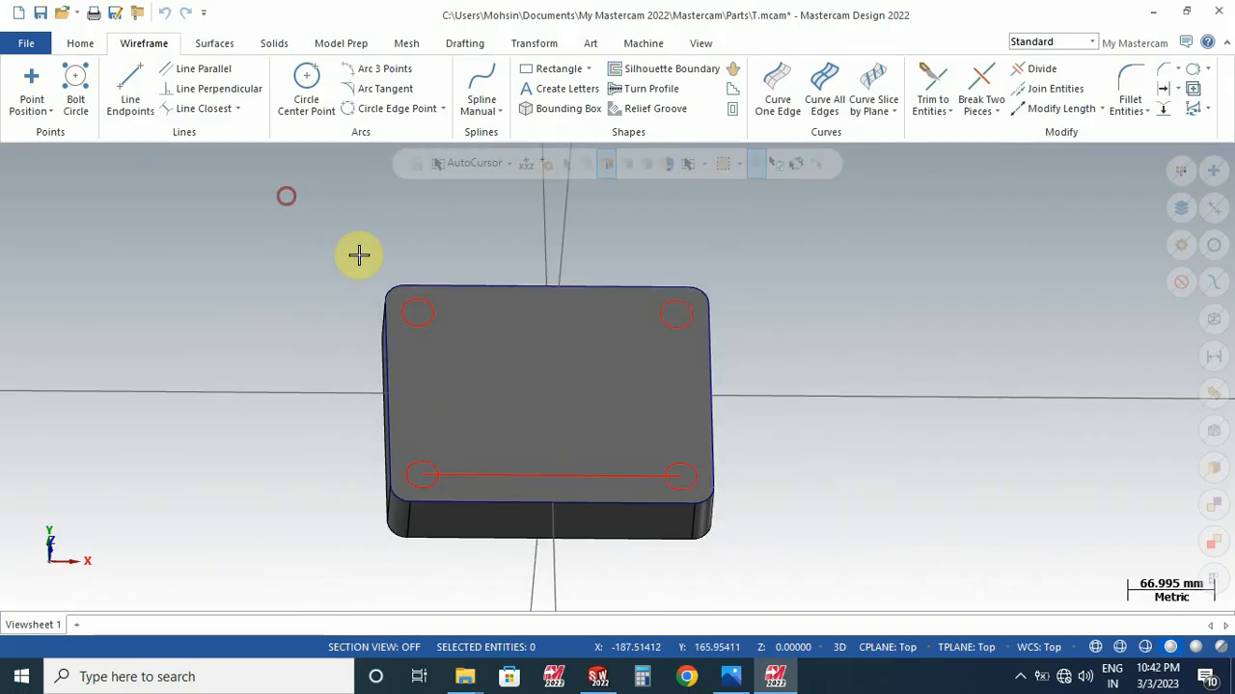
Step: Draw a 35 mm line at 90 degrees upward from the midpoint of the line joining the lower circles
{"action": "left_click", "coordinate": [132, 95]}
{"action": "left_click", "coordinate": [721, 477]}
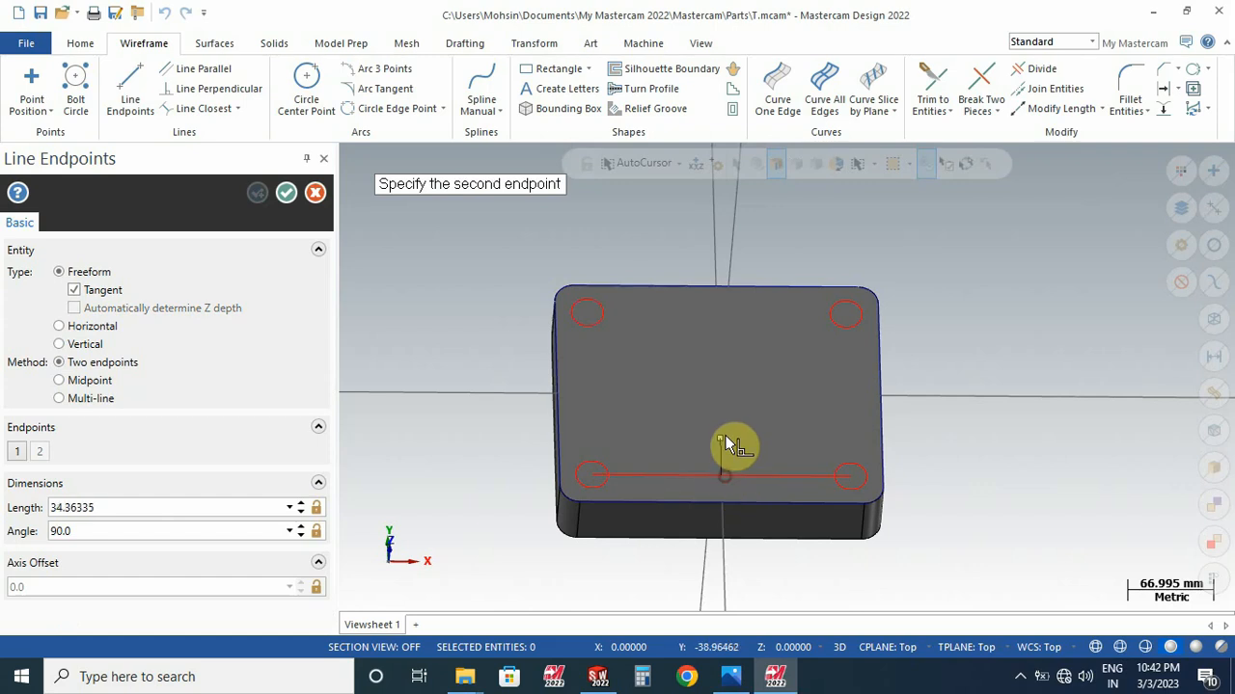
{"action": "left_click", "coordinate": [724, 421]}
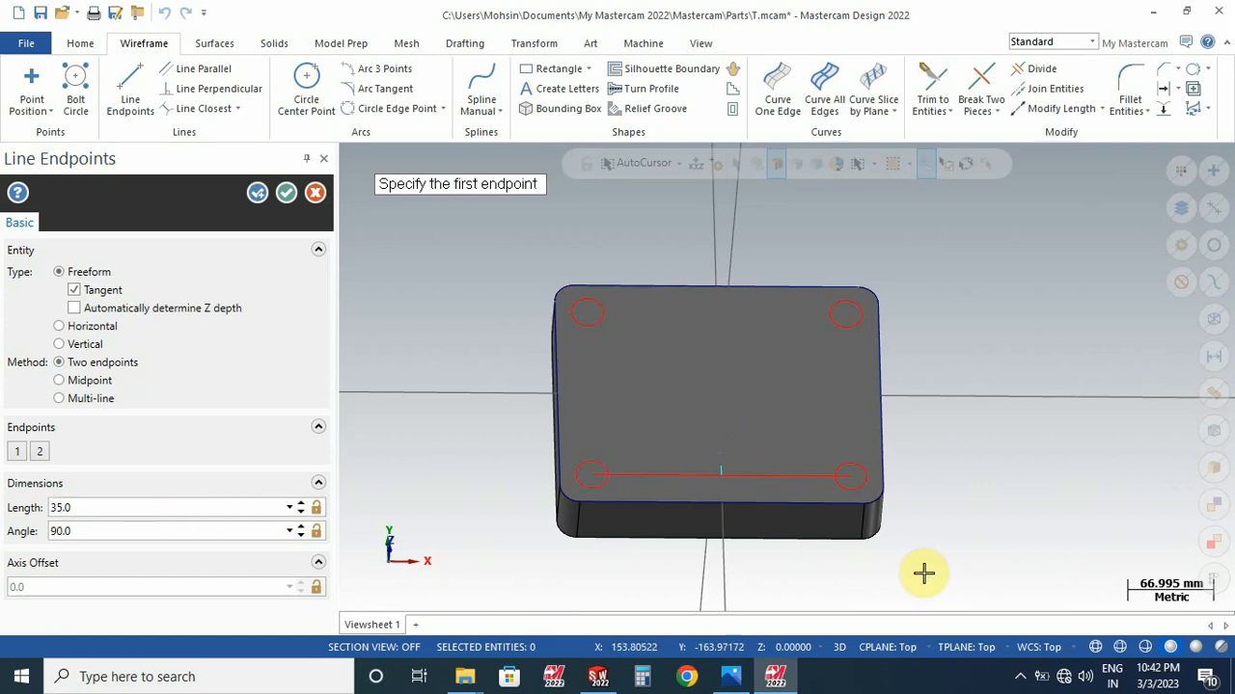
{"action": "left_click", "coordinate": [286, 193]}
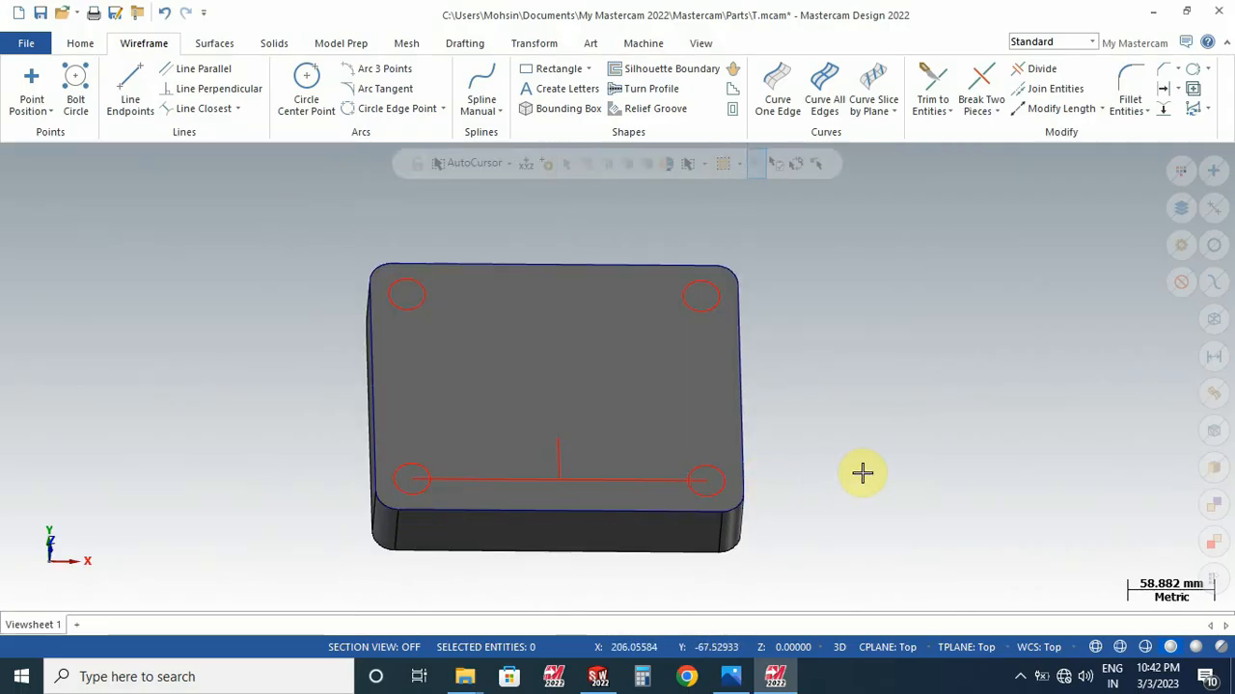
Step: Draw a 25 mm diameter circle centred on the upper end of the short vertical line
{"action": "middle_click_drag", "start_coordinate": [845, 466], "coordinate": [816, 444]}
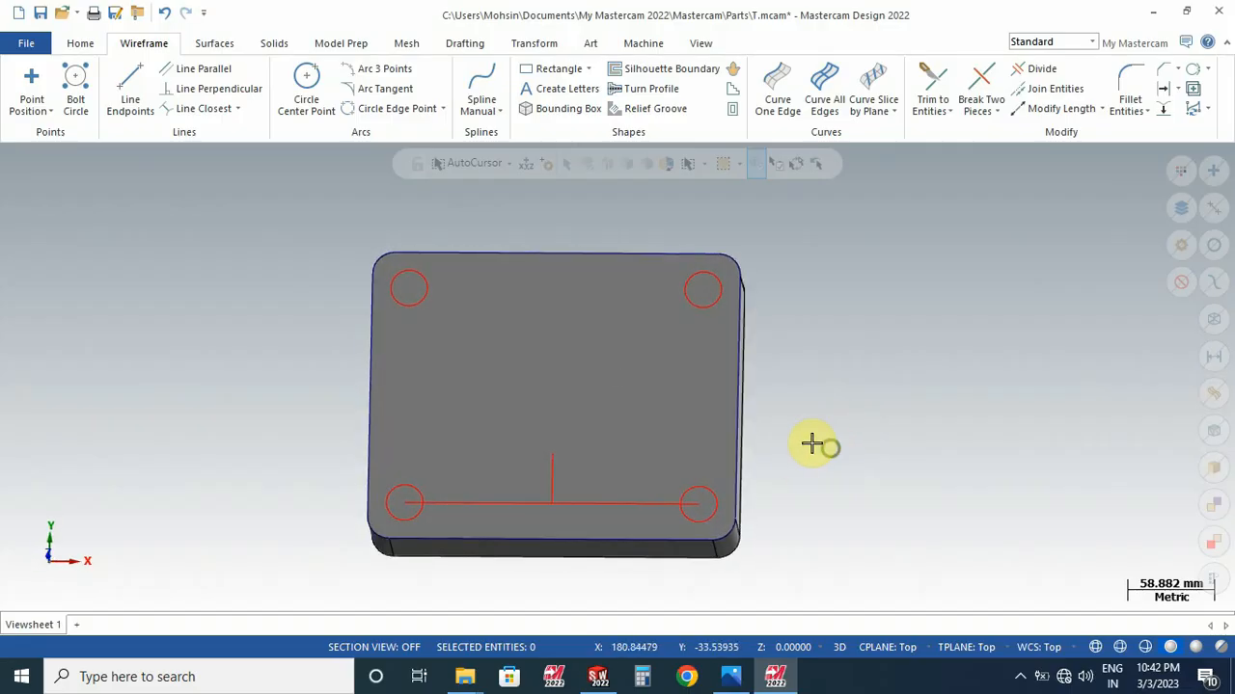
{"action": "left_click", "coordinate": [306, 91]}
{"action": "left_click", "coordinate": [721, 453]}
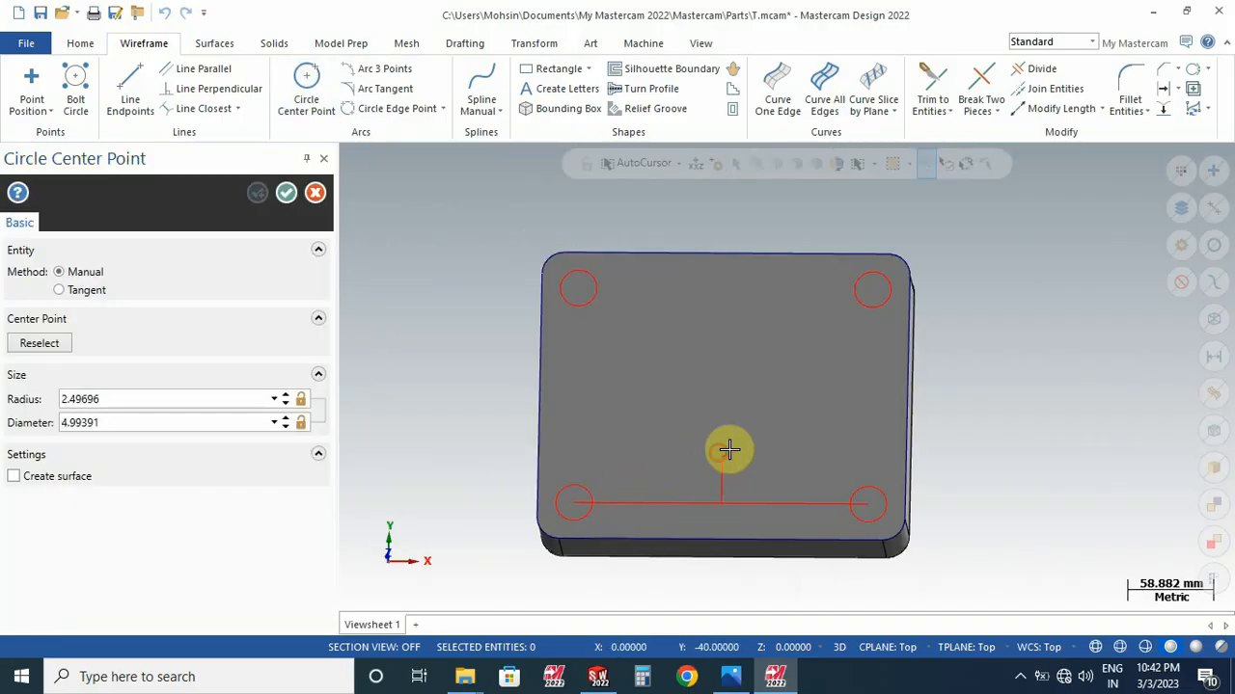
{"action": "left_click", "coordinate": [754, 435]}
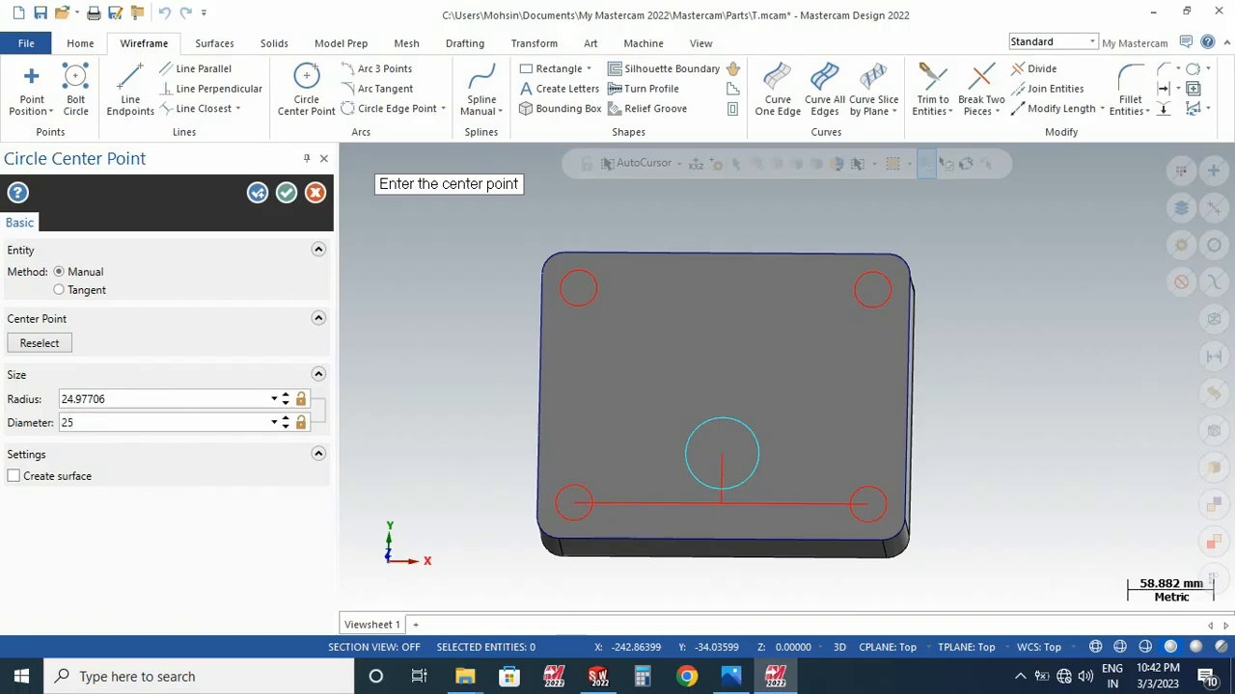
{"action": "left_click", "coordinate": [285, 193]}
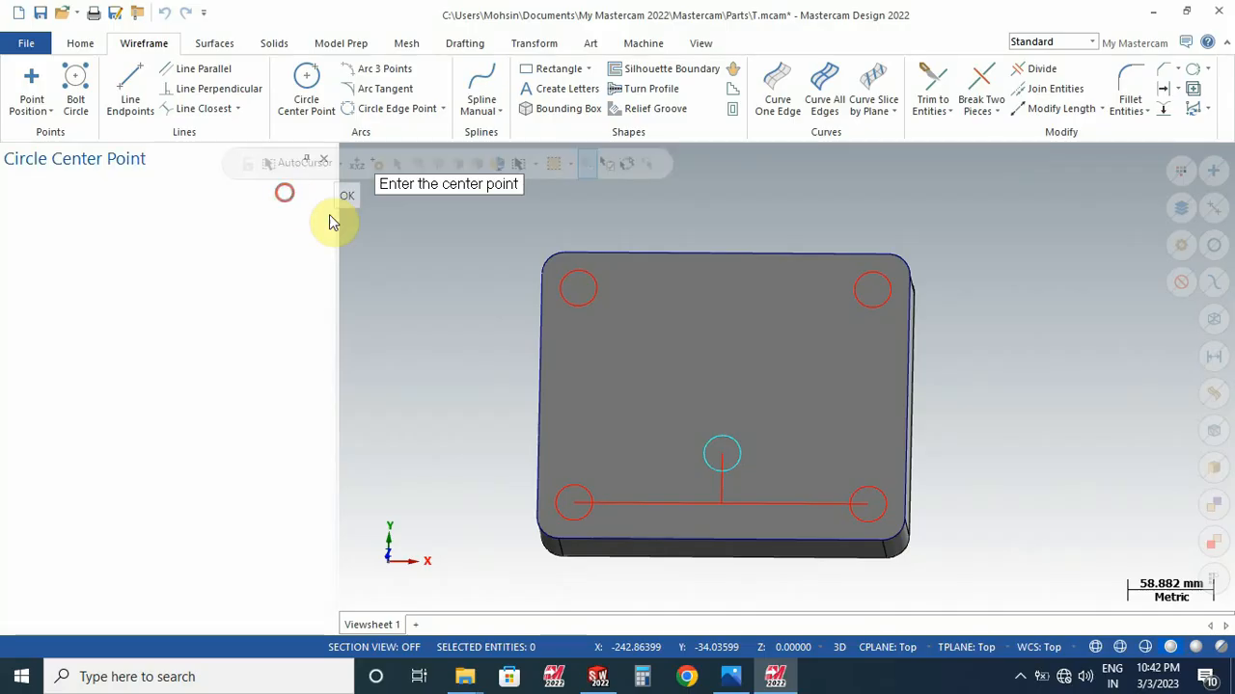
Step: Rotate one copy of the new middle circle by 180 degrees about the origin
{"action": "left_click", "coordinate": [536, 44]}
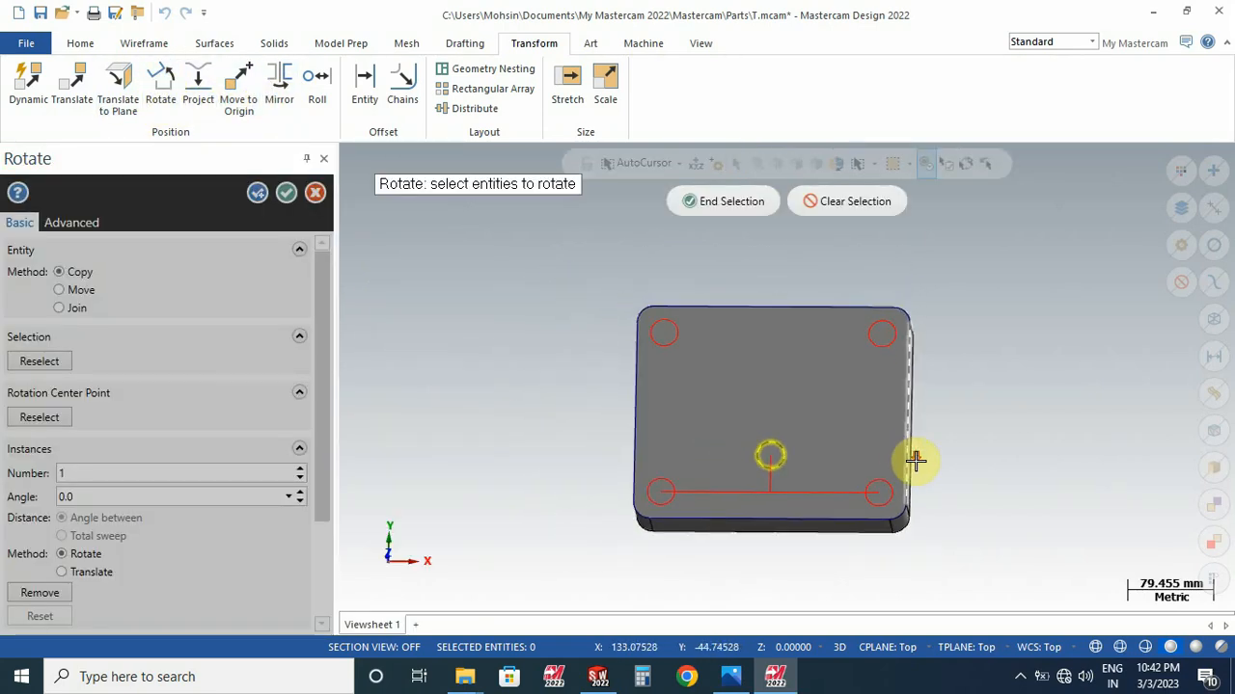
{"action": "left_click", "coordinate": [731, 202]}
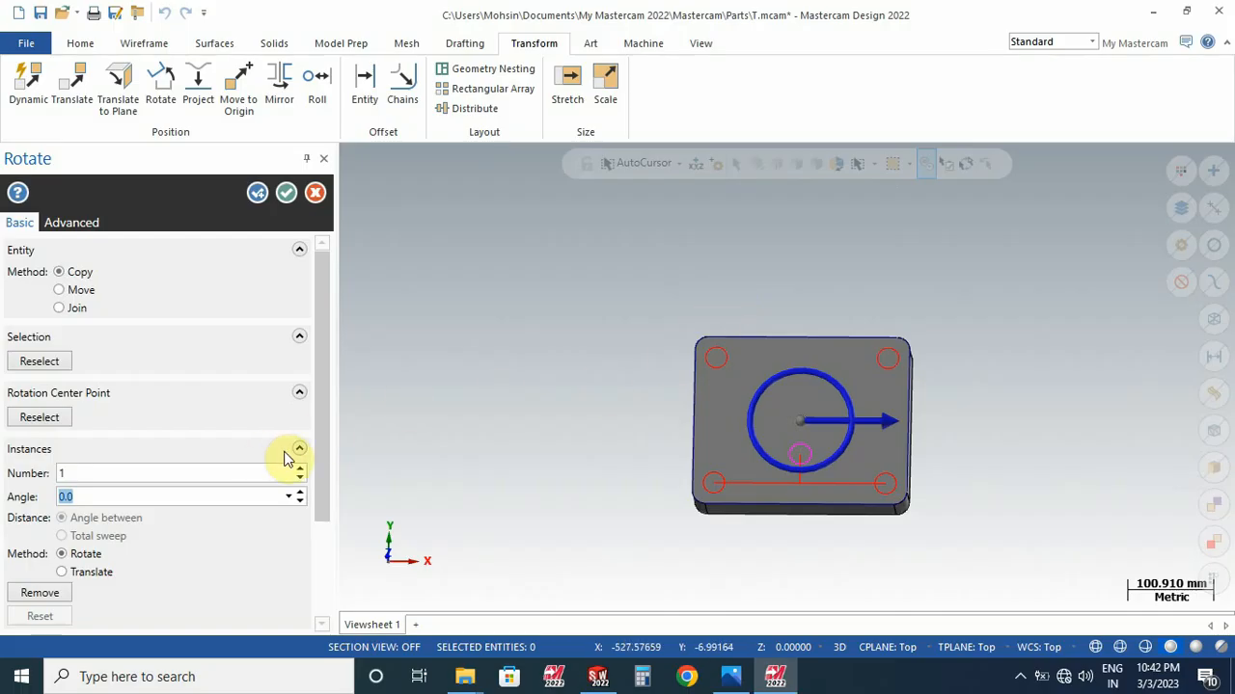
{"action": "type", "text": "18"}
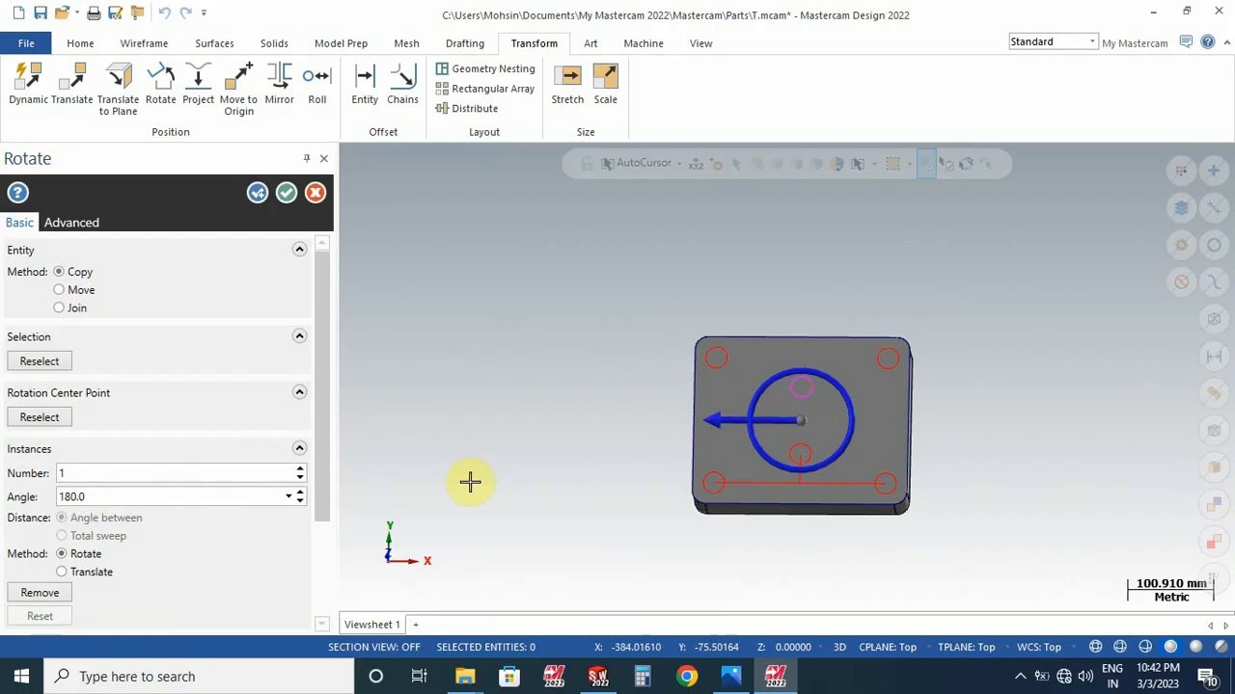
{"action": "left_click", "coordinate": [286, 193]}
Step: Clear the colours of the rotated result and delete the horizontal and vertical construction lines
{"action": "scroll", "coordinate": [617, 463], "scroll_direction": "up", "scroll_amount": 1}
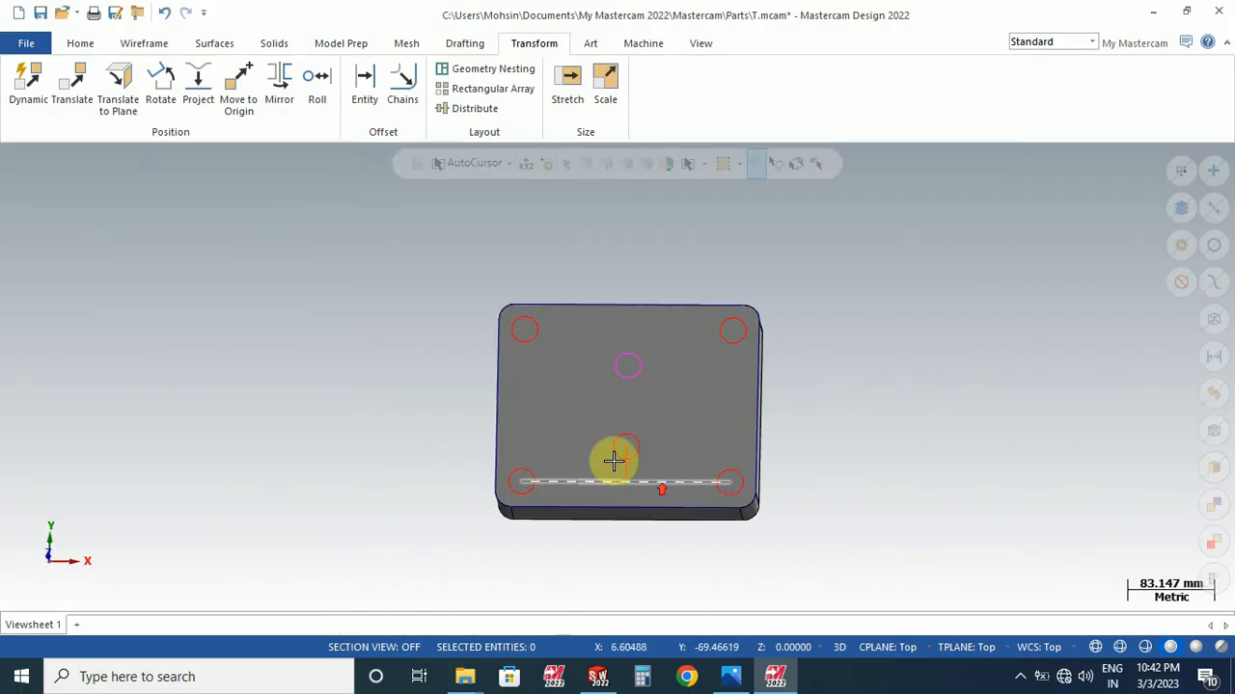
{"action": "right_click", "coordinate": [431, 278]}
{"action": "left_click", "coordinate": [504, 248]}
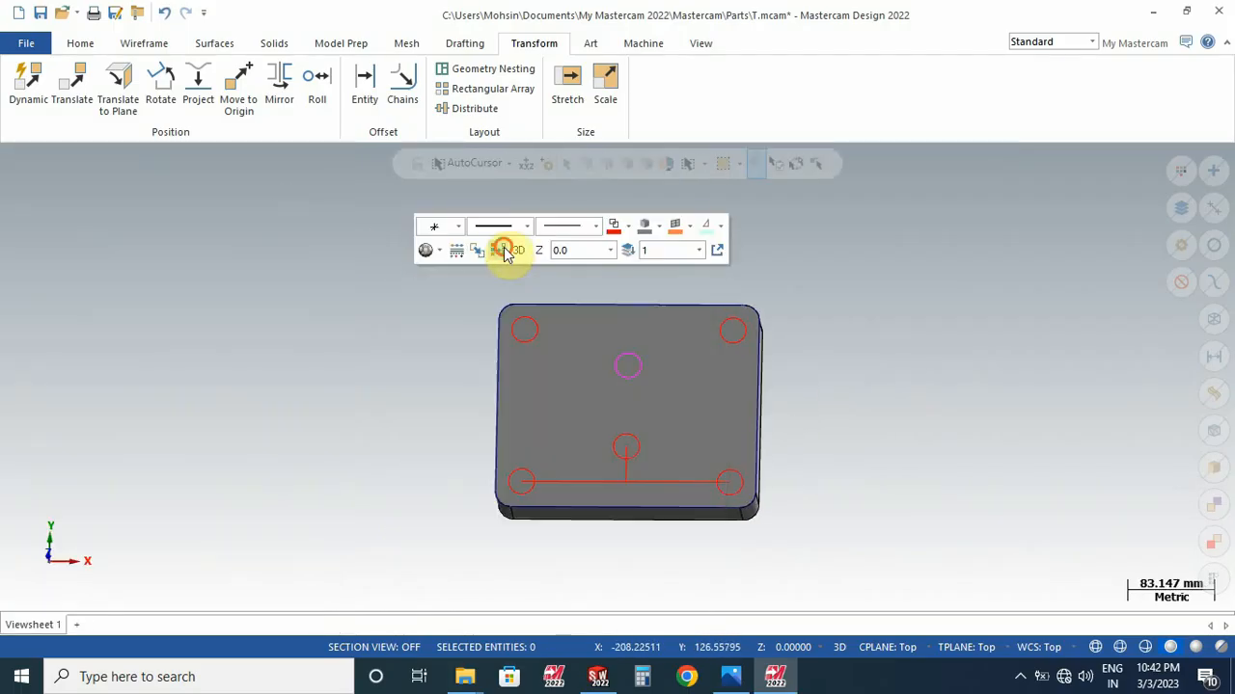
{"action": "left_click", "coordinate": [630, 479]}
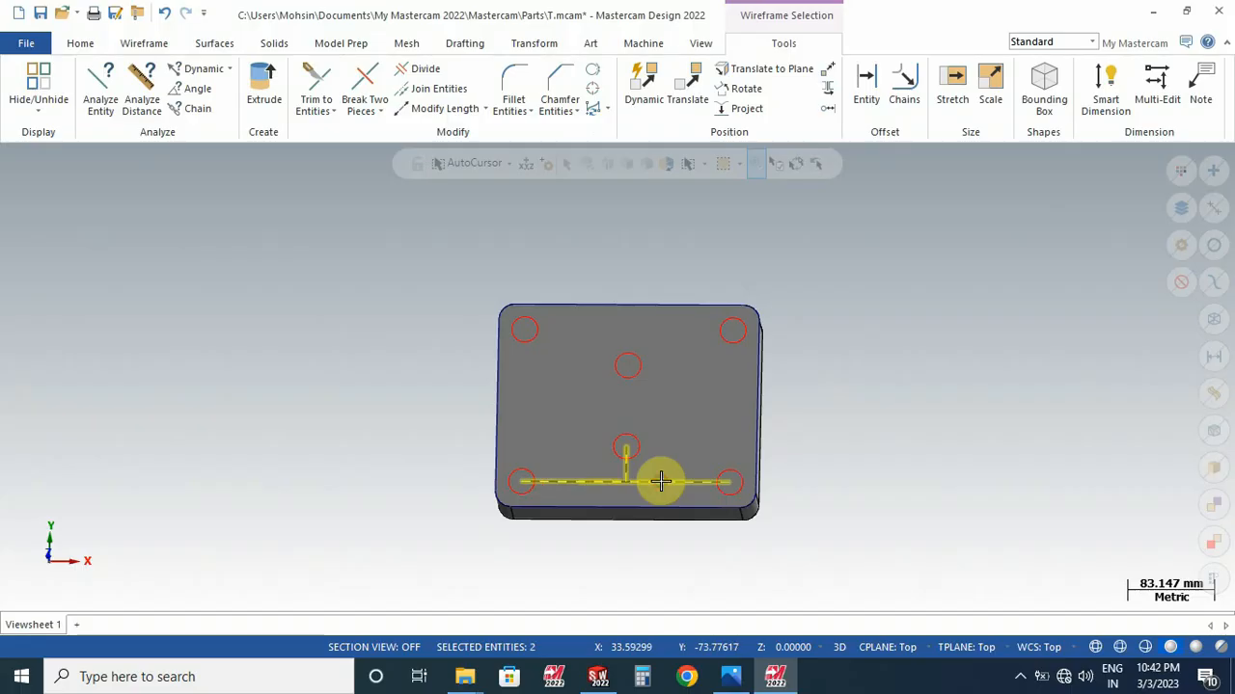
{"action": "key", "text": "Escape"}
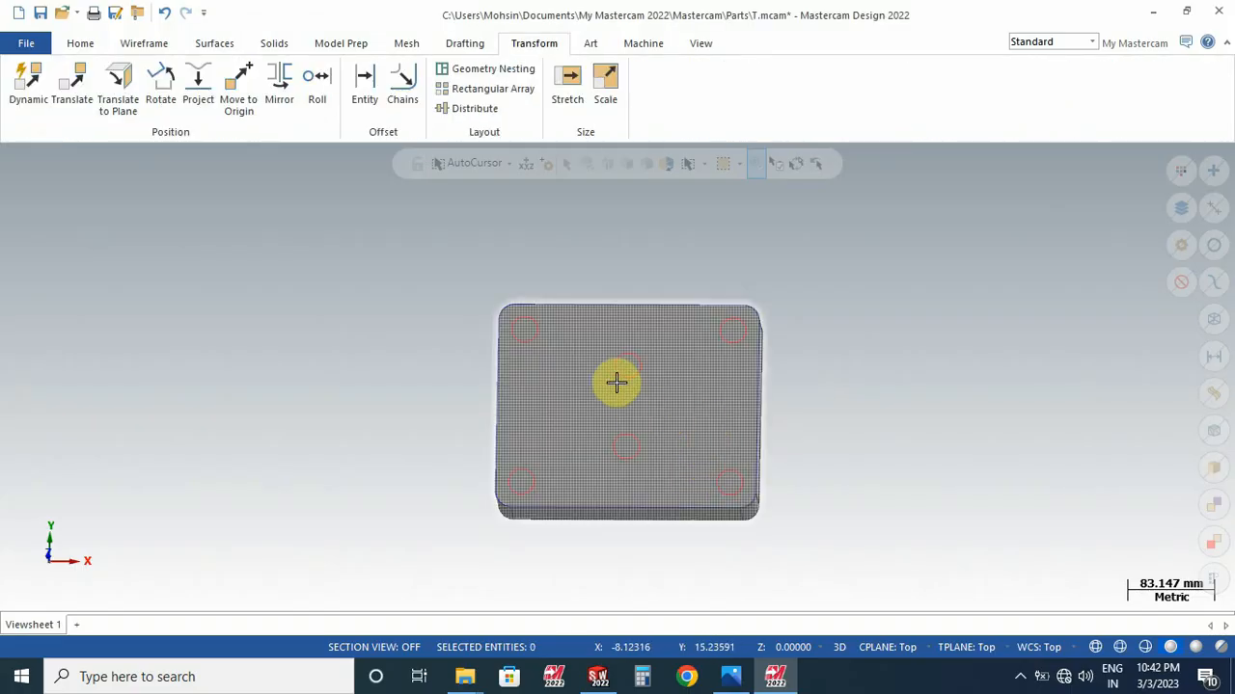
Step: Draw a tangent line from the upper side of the upper-left circle to the underside of the upper middle circle
{"action": "left_click", "coordinate": [144, 48]}
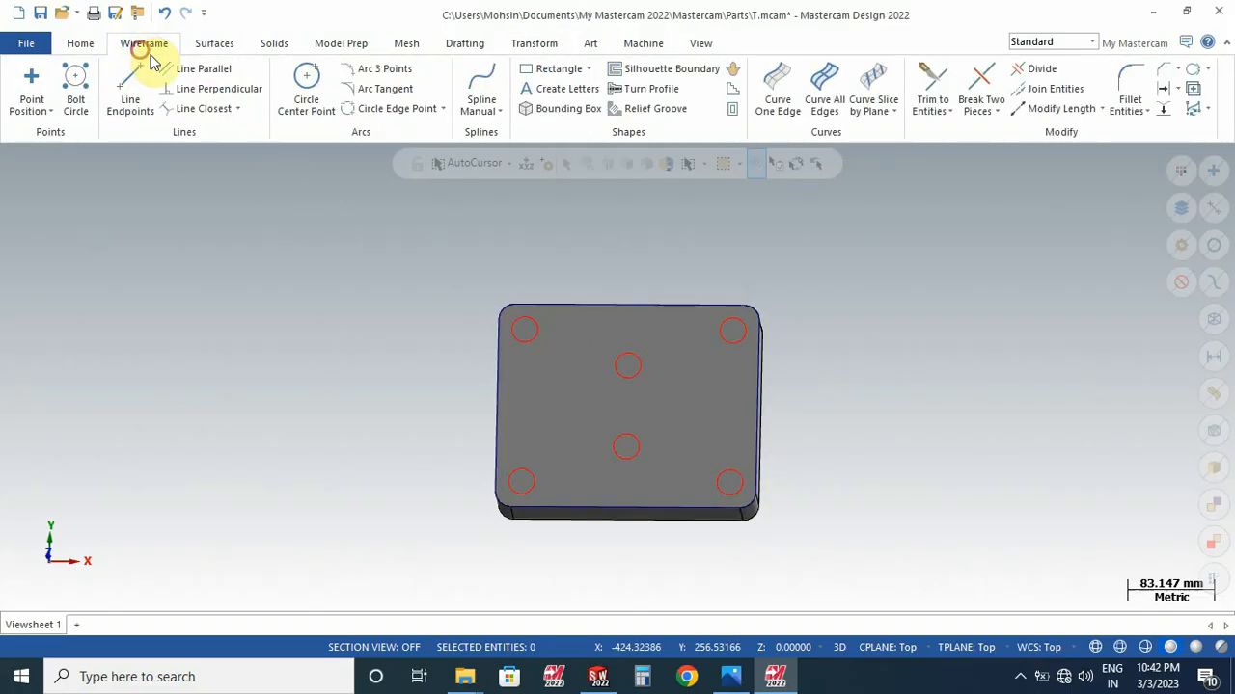
{"action": "left_click", "coordinate": [148, 106]}
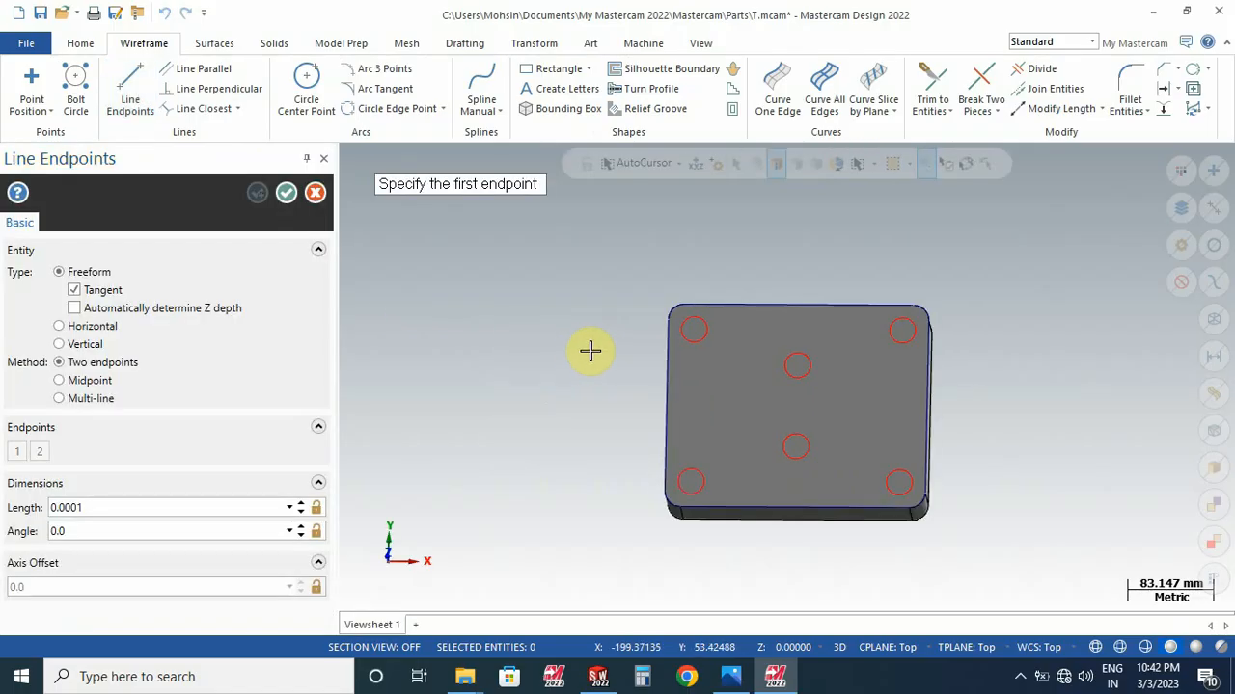
{"action": "scroll", "coordinate": [805, 400], "scroll_direction": "up", "scroll_amount": 2}
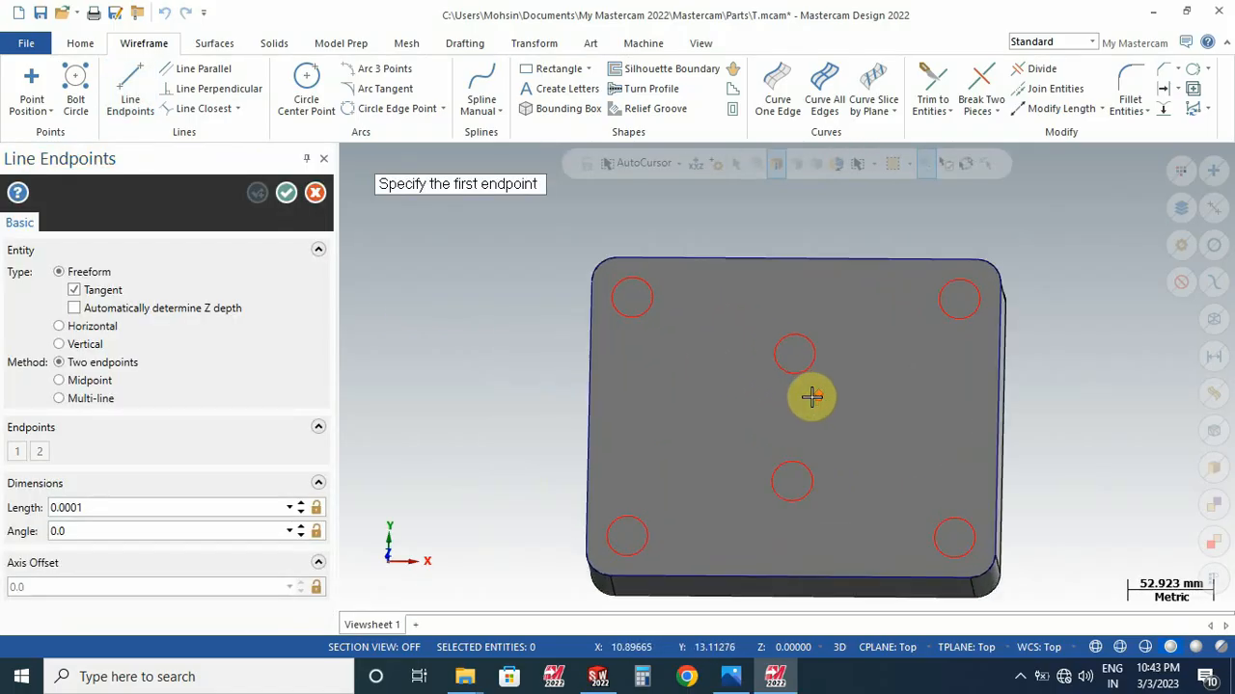
{"action": "left_click", "coordinate": [654, 290]}
{"action": "left_click", "coordinate": [791, 384]}
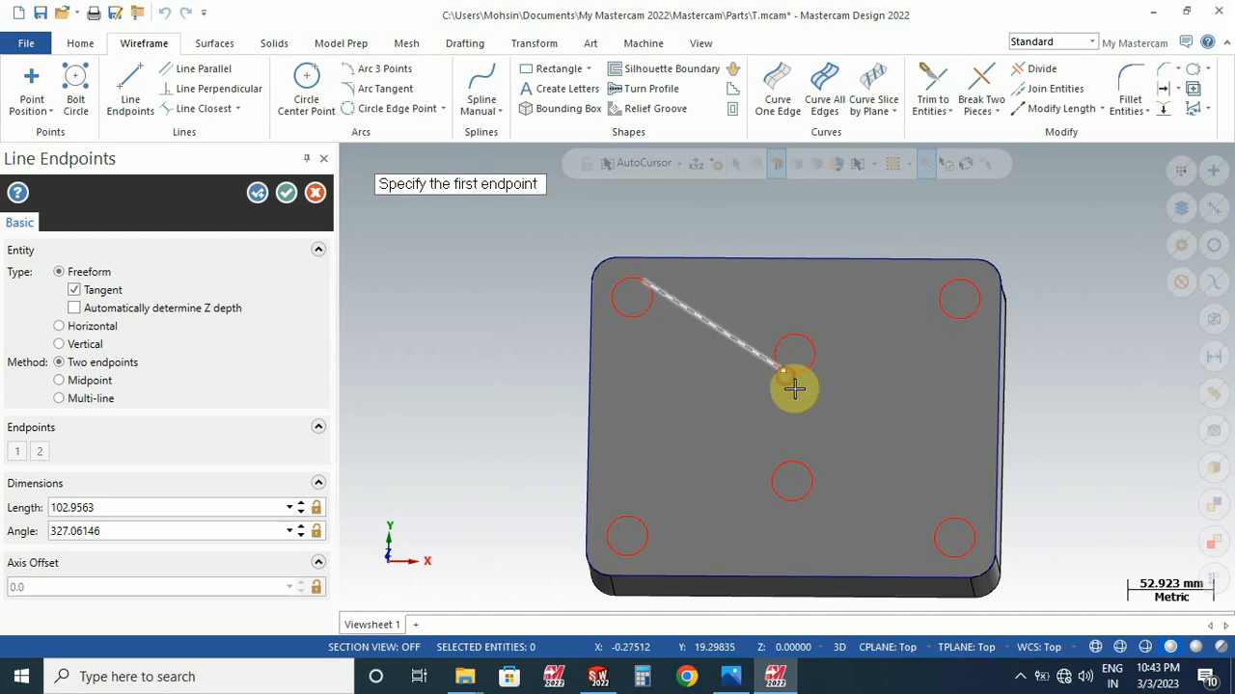
{"action": "scroll", "coordinate": [659, 299], "scroll_direction": "up", "scroll_amount": 4}
{"action": "scroll", "coordinate": [762, 318], "scroll_direction": "down", "scroll_amount": 1}
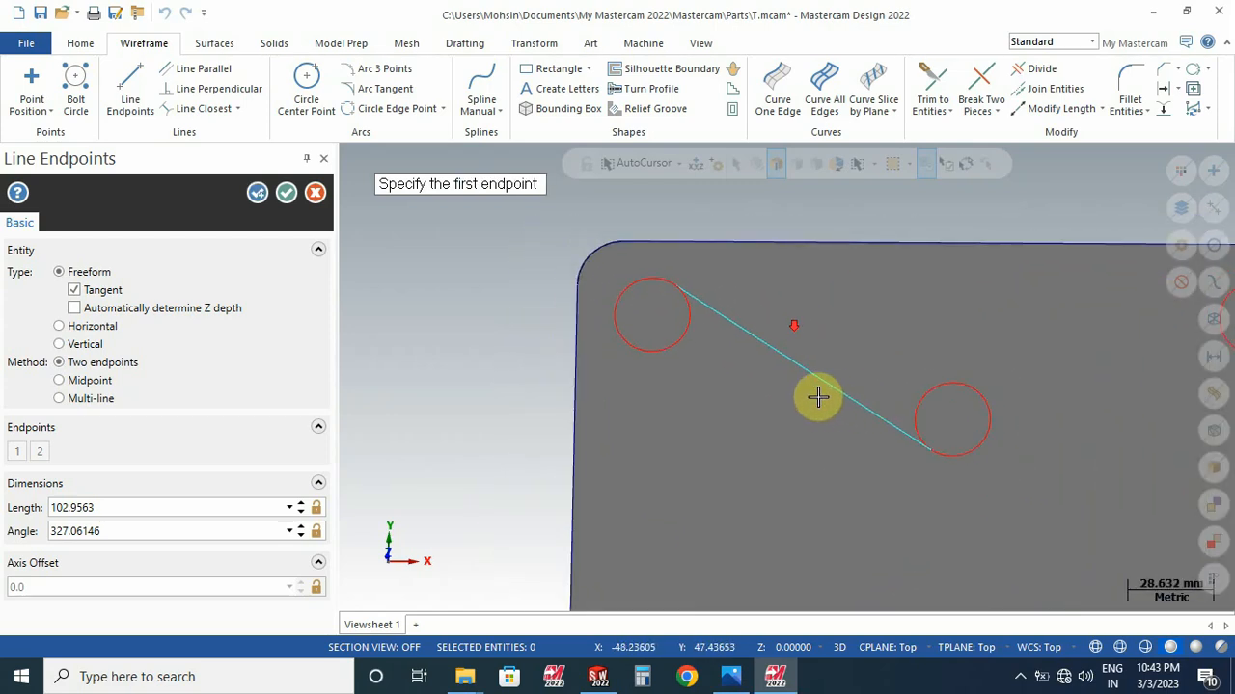
Step: Draw a 150 mm vertical line joining the outer quadrant points of the two left-hand circles
{"action": "scroll", "coordinate": [817, 396], "scroll_direction": "down", "scroll_amount": 3}
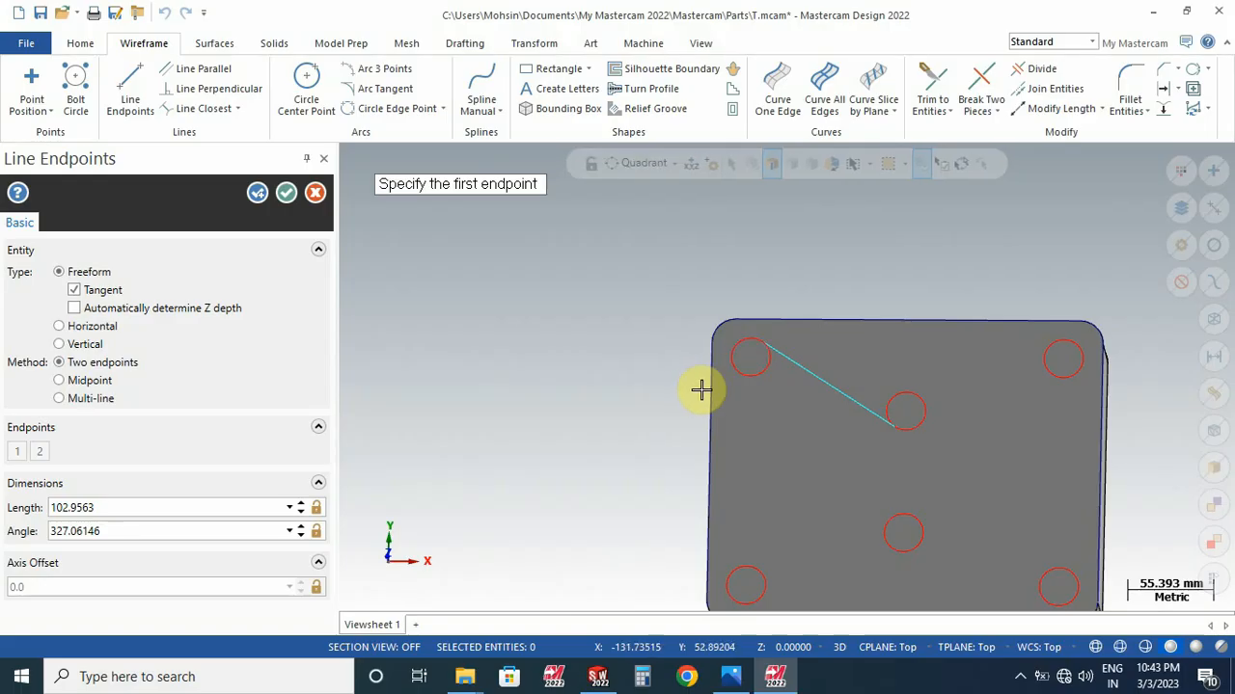
{"action": "left_click", "coordinate": [728, 357]}
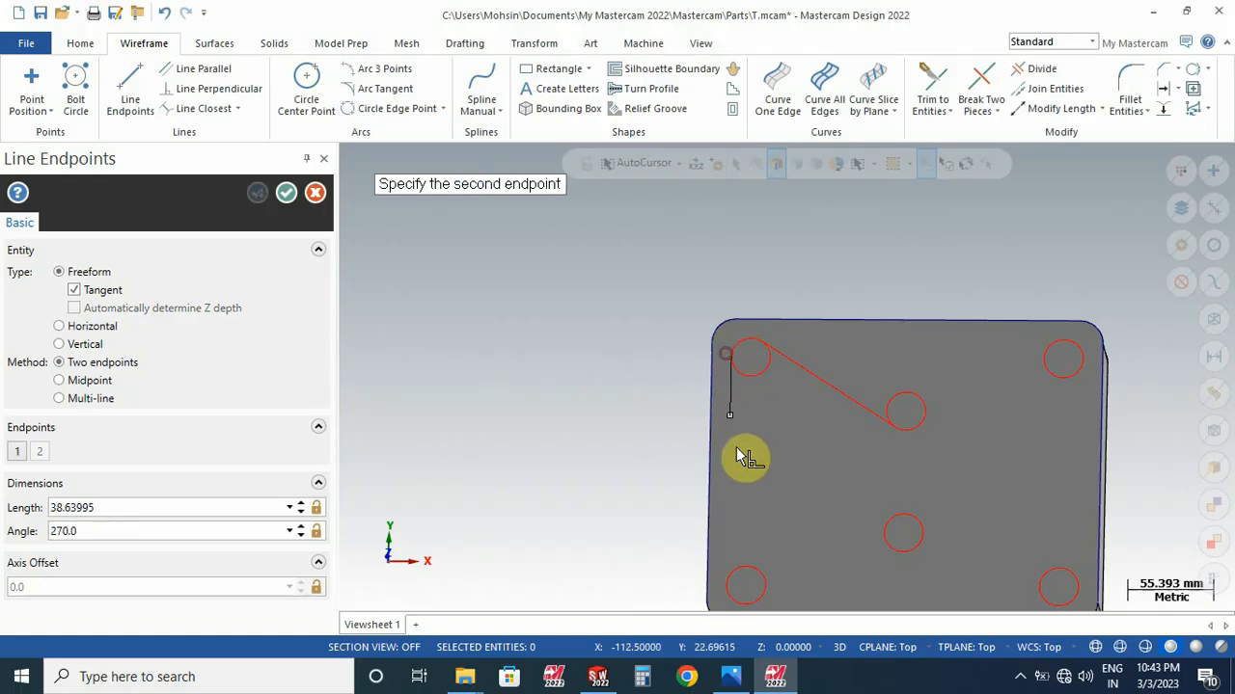
{"action": "left_click", "coordinate": [730, 586]}
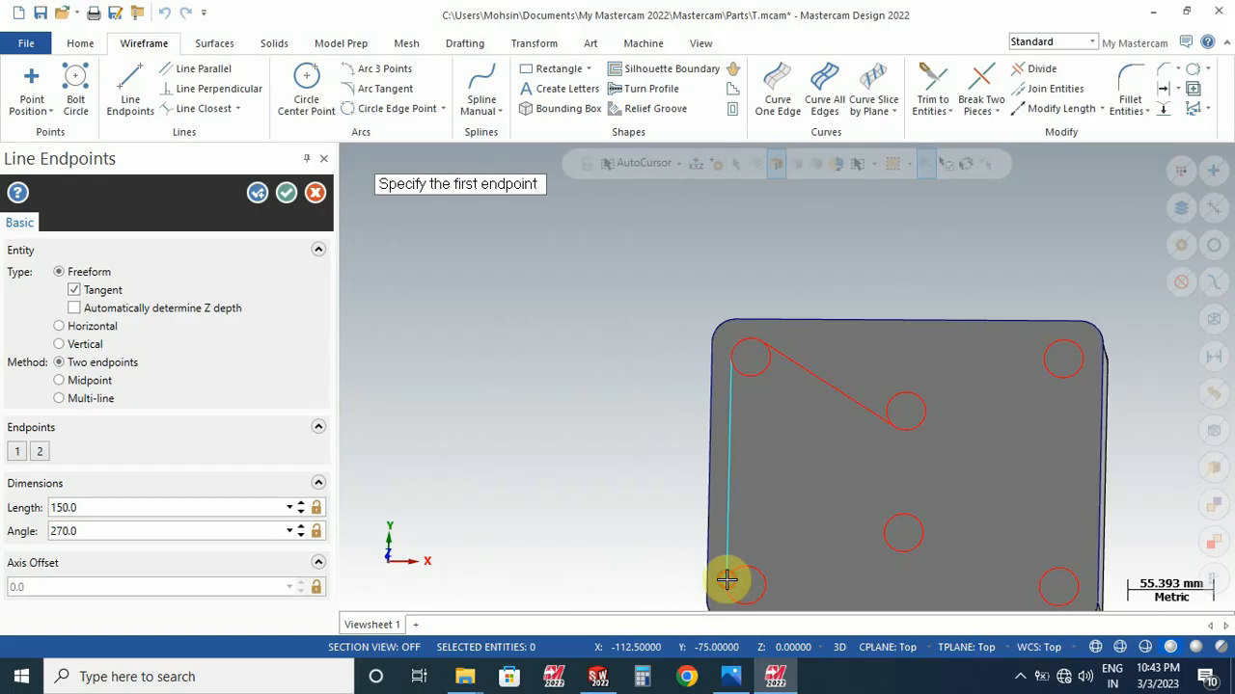
{"action": "left_click", "coordinate": [285, 192]}
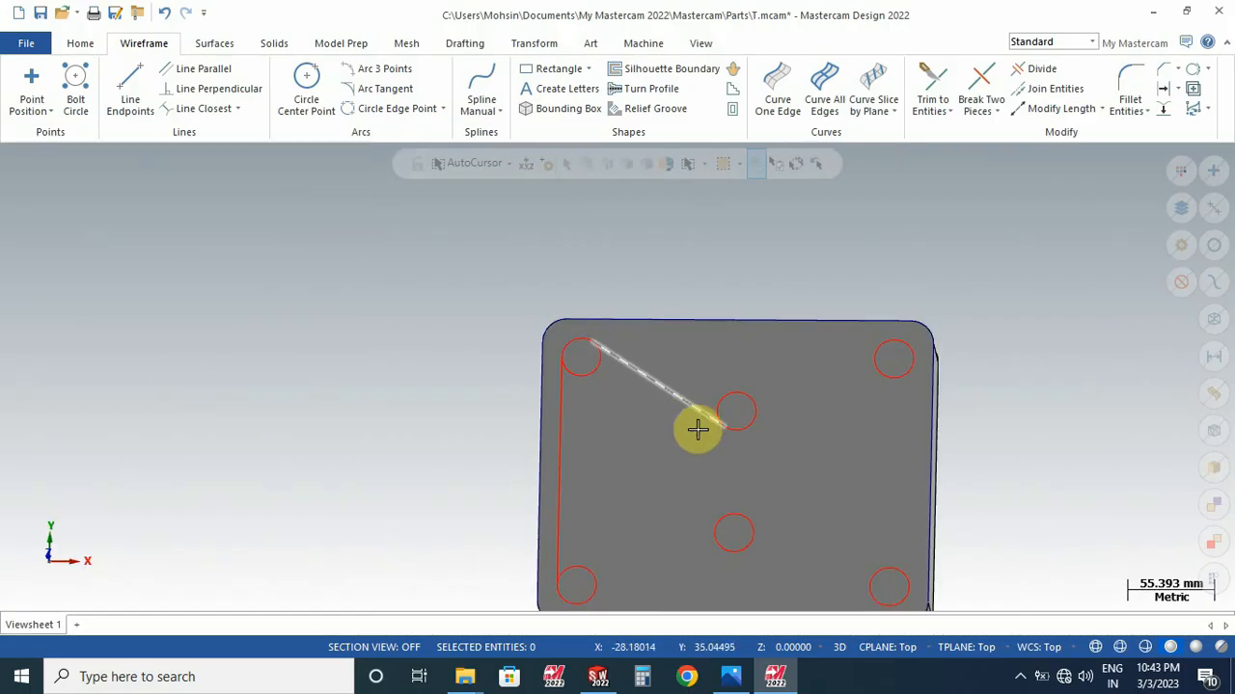
Step: Examine the tangency at both ends of the diagonal line, where it meets the upper middle and upper-left circles
{"action": "scroll", "coordinate": [714, 415], "scroll_direction": "up", "scroll_amount": 5}
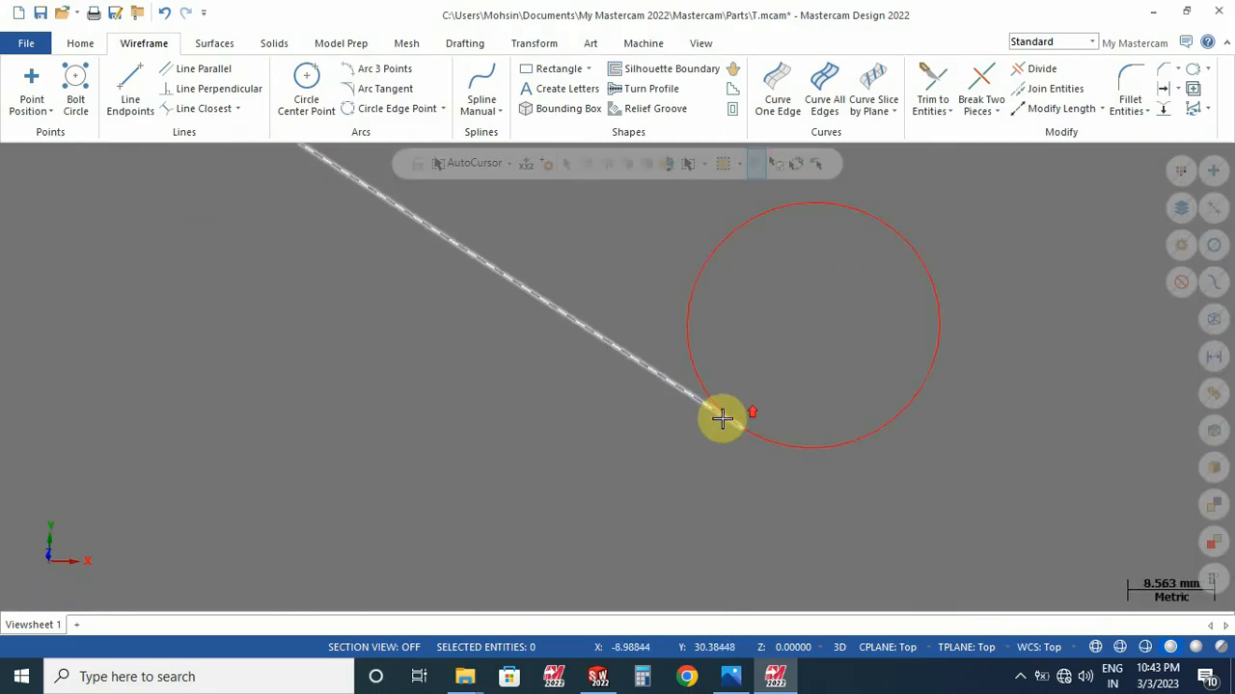
{"action": "scroll", "coordinate": [722, 417], "scroll_direction": "up", "scroll_amount": 5}
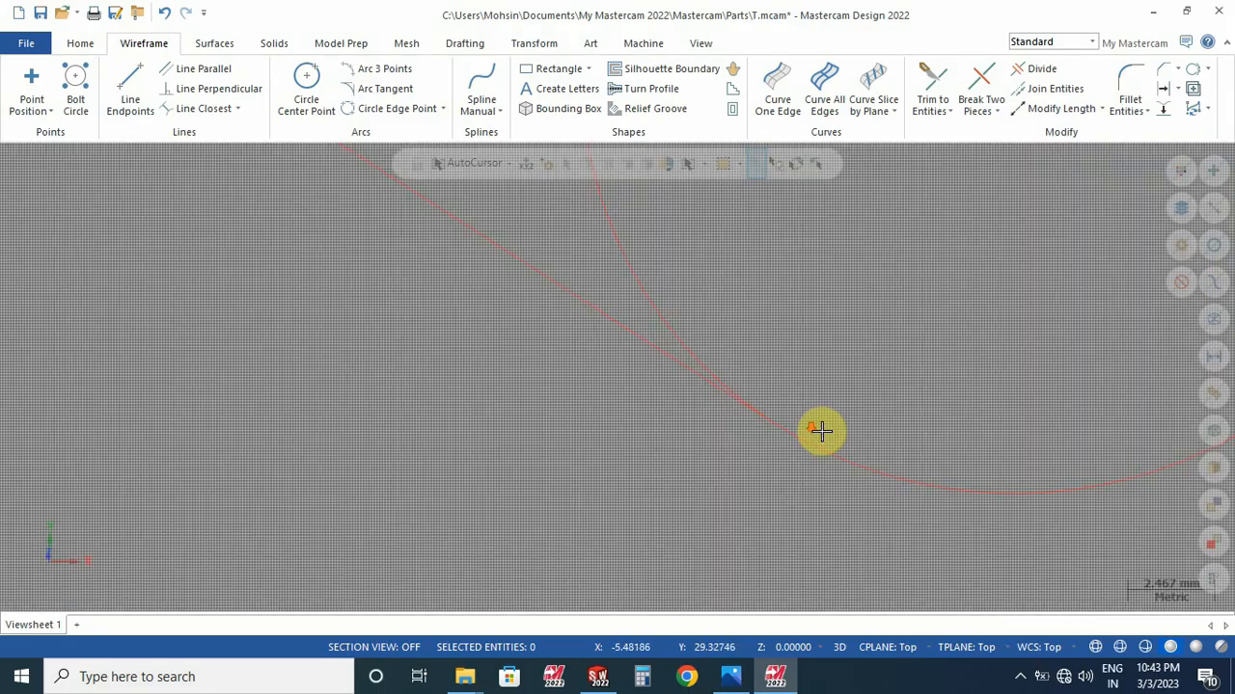
{"action": "scroll", "coordinate": [821, 431], "scroll_direction": "down", "scroll_amount": 6}
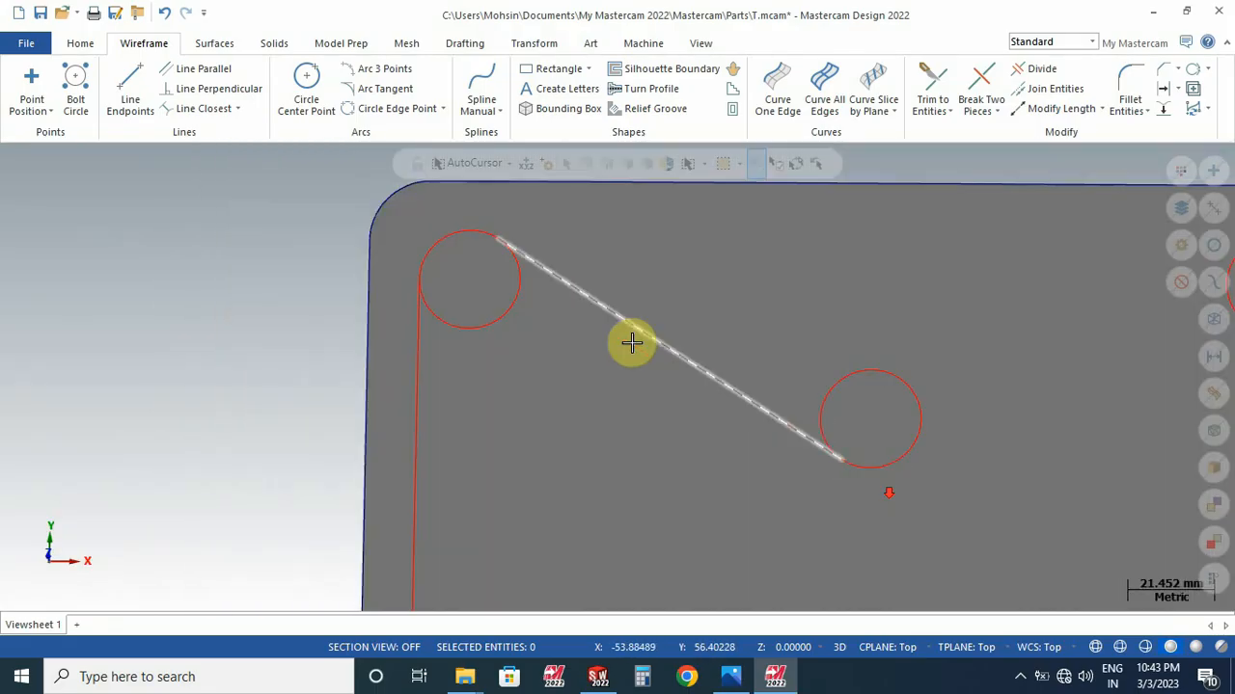
{"action": "scroll", "coordinate": [488, 234], "scroll_direction": "up", "scroll_amount": 5}
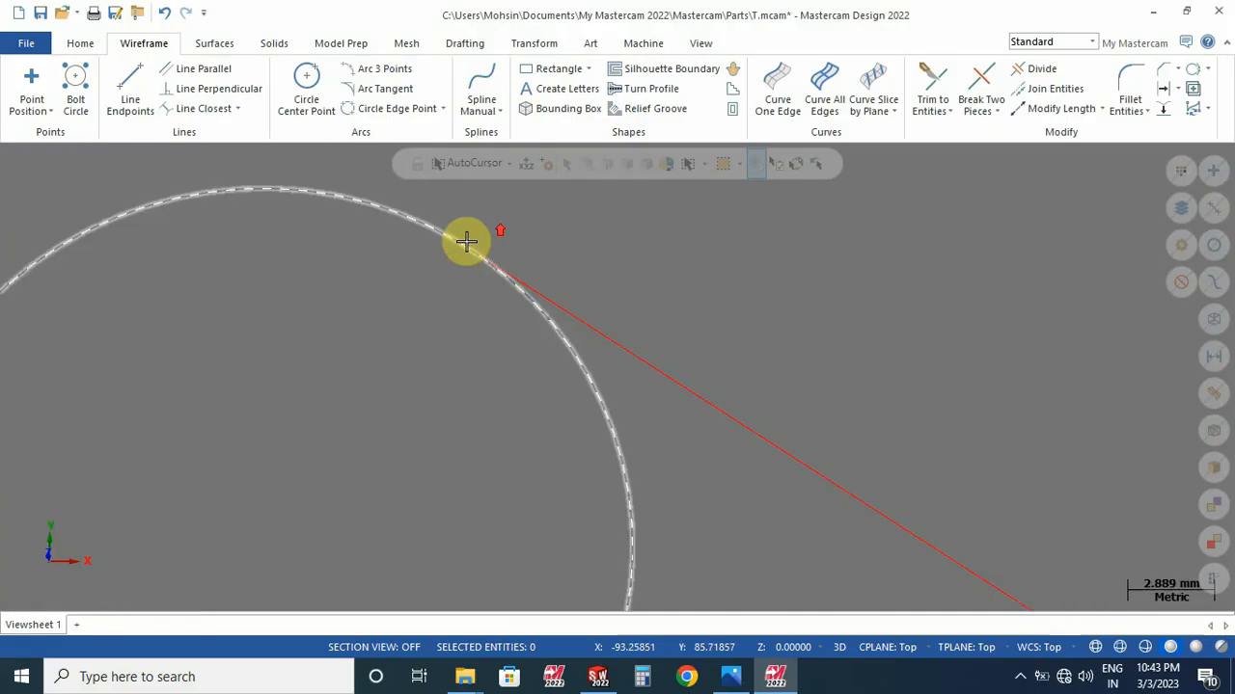
{"action": "scroll", "coordinate": [466, 241], "scroll_direction": "up", "scroll_amount": 4}
{"action": "scroll", "coordinate": [471, 254], "scroll_direction": "down", "scroll_amount": 2}
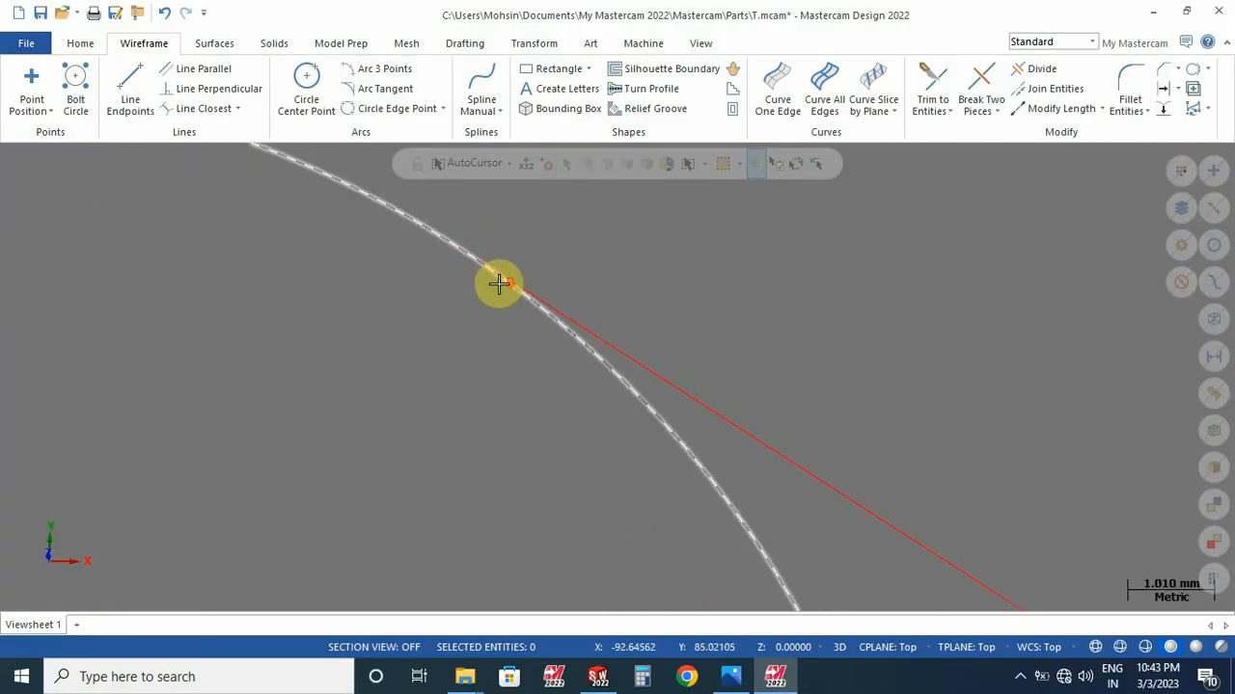
{"action": "scroll", "coordinate": [499, 289], "scroll_direction": "down", "scroll_amount": 6}
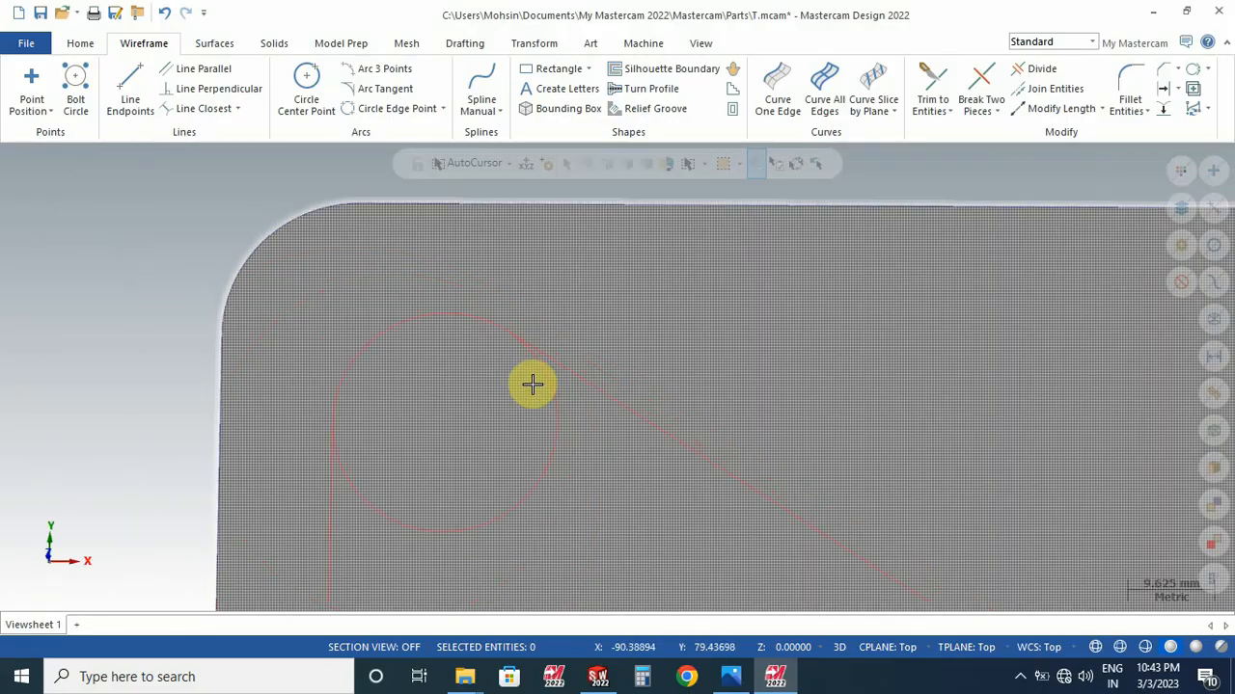
{"action": "scroll", "coordinate": [532, 385], "scroll_direction": "down", "scroll_amount": 5}
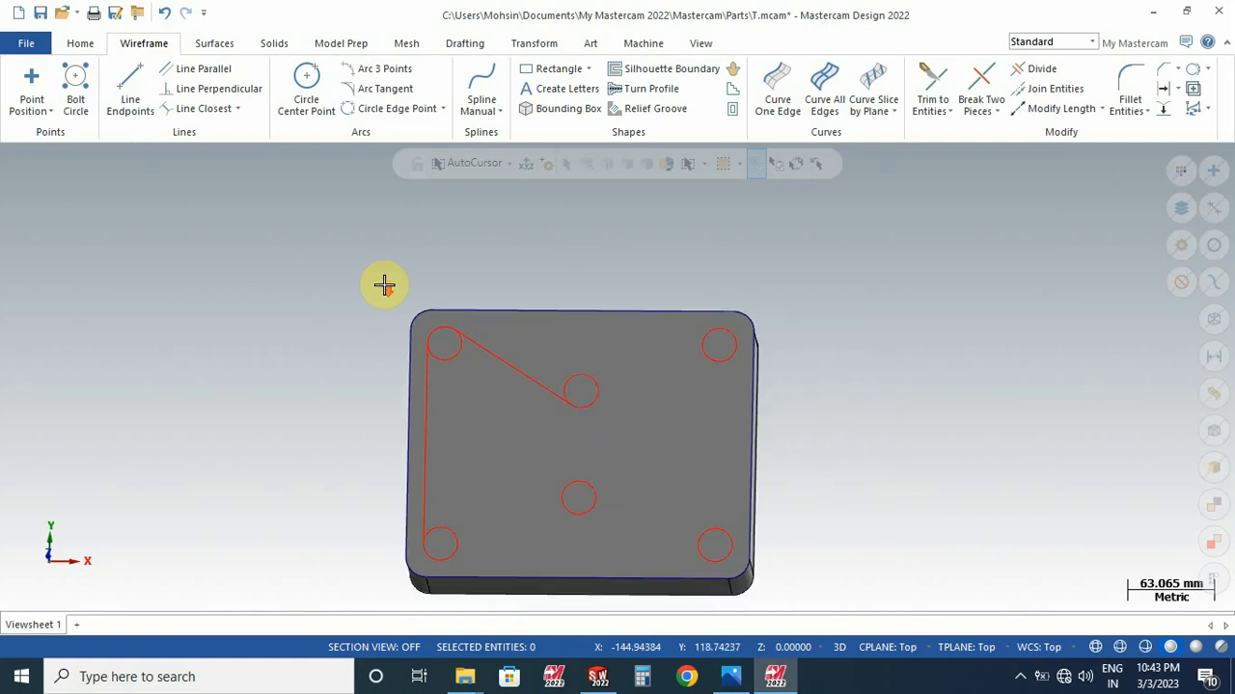
{"action": "scroll", "coordinate": [383, 284], "scroll_direction": "down", "scroll_amount": 1}
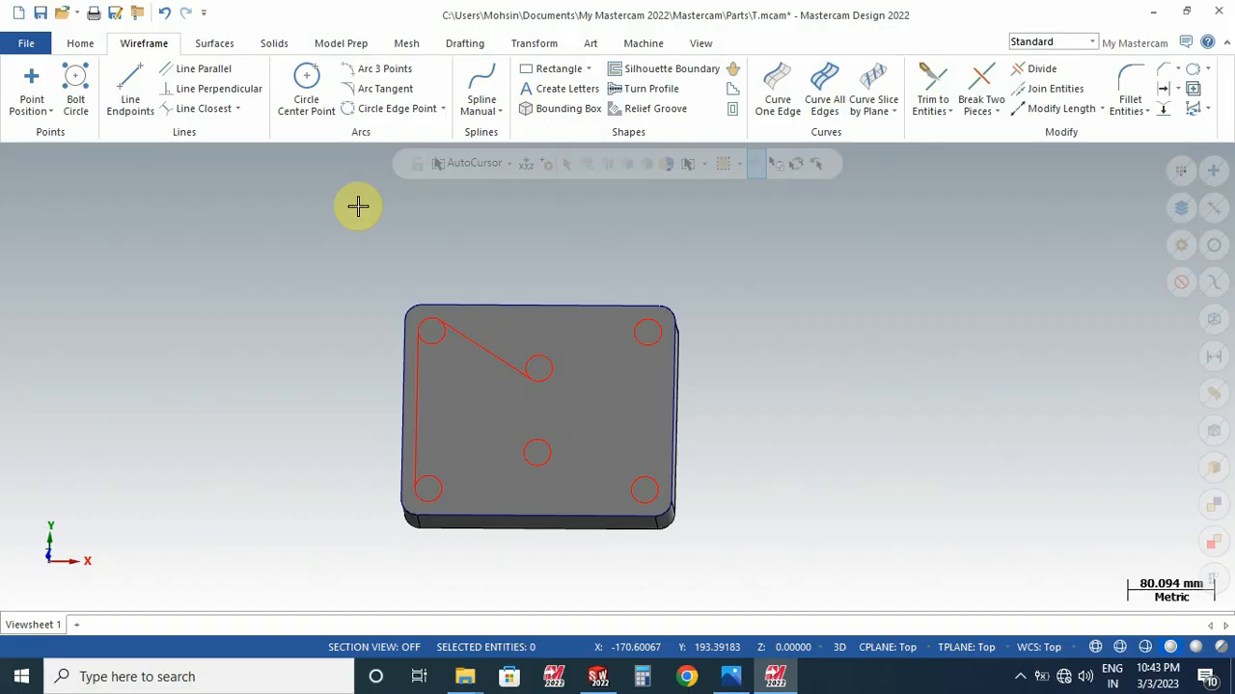
Step: Mirror the diagonal and vertical lines as copies about both the X and Y axes
{"action": "left_click", "coordinate": [536, 44]}
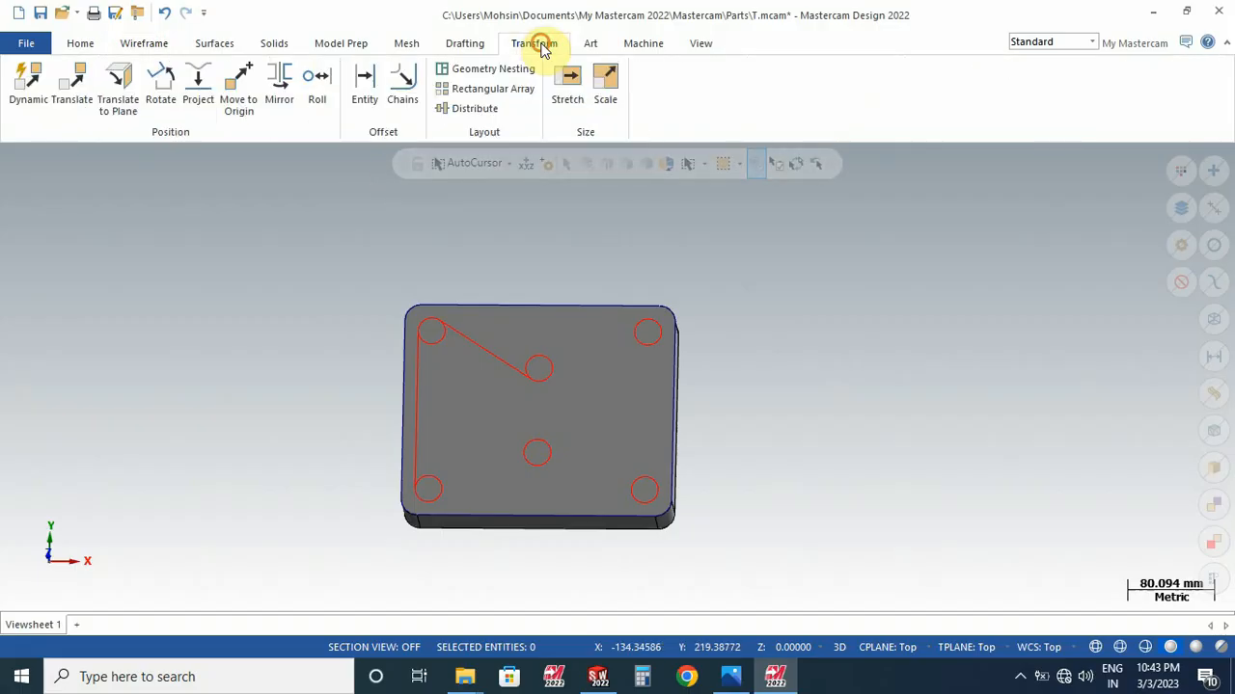
{"action": "left_click", "coordinate": [278, 87]}
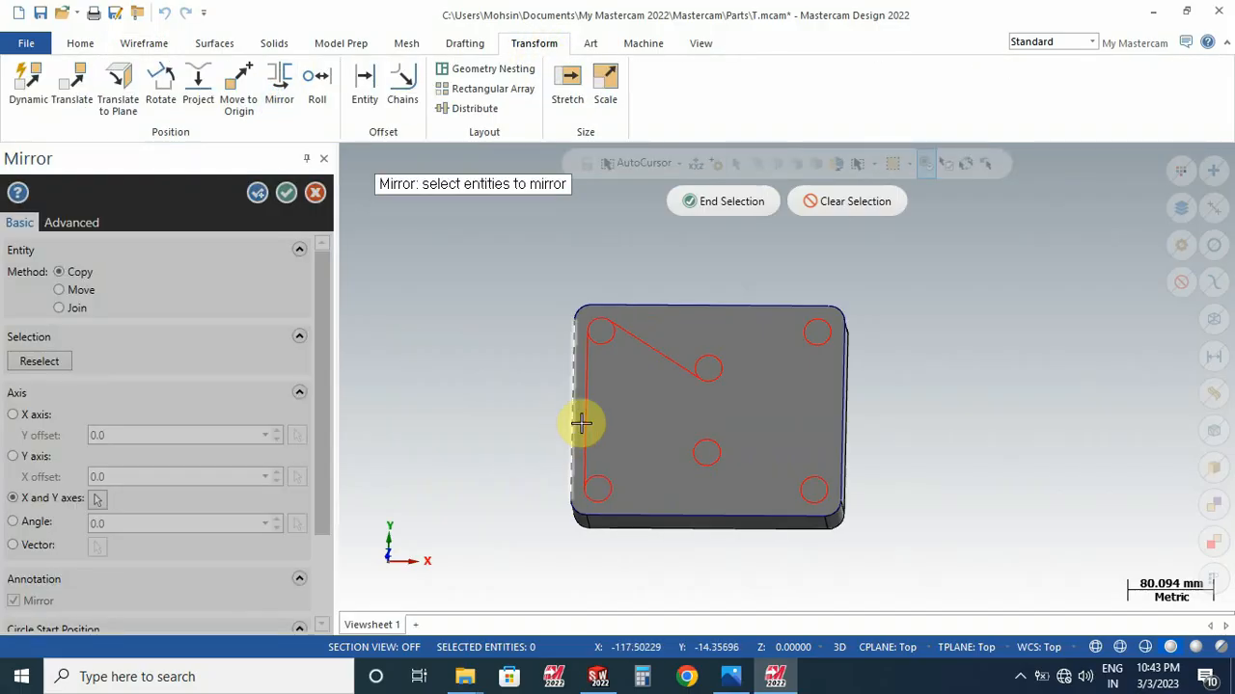
{"action": "left_click", "coordinate": [600, 403]}
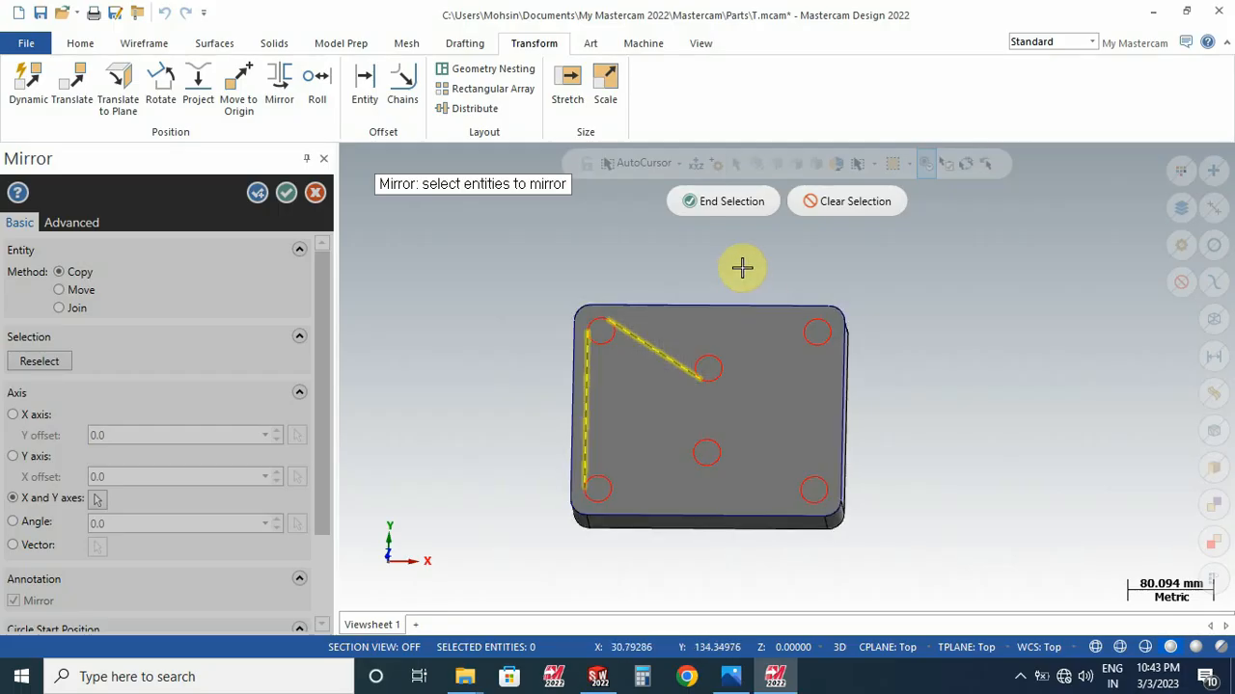
{"action": "left_click", "coordinate": [729, 204]}
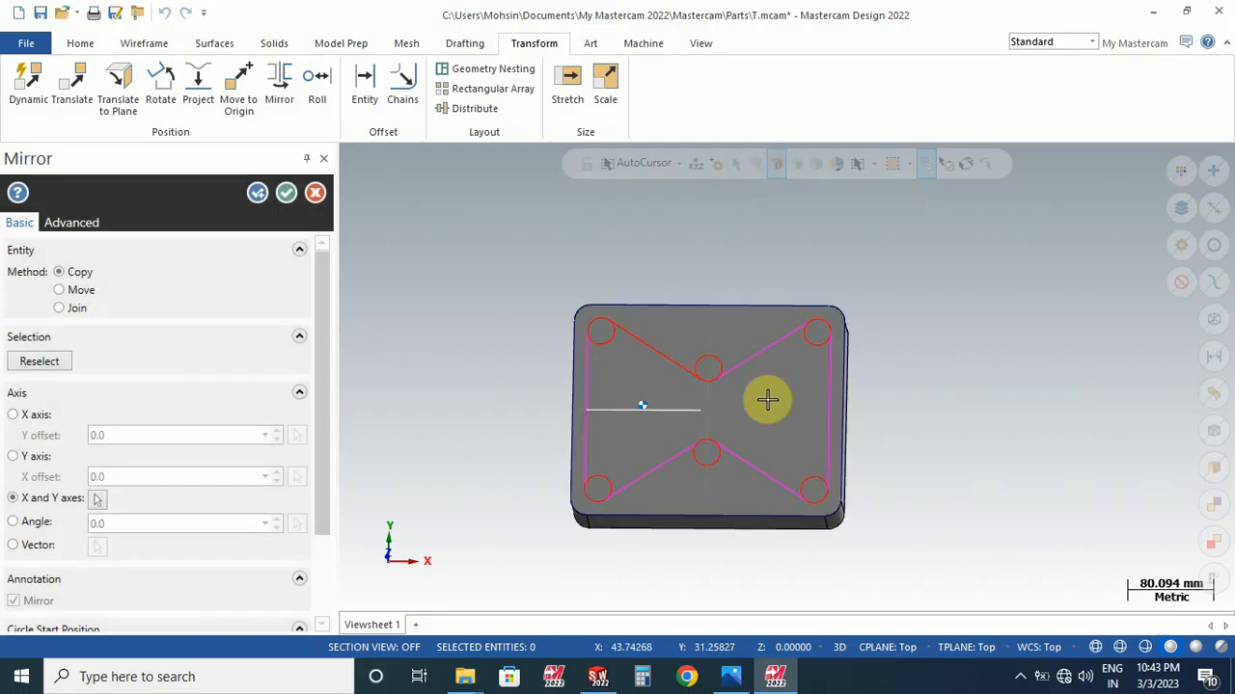
{"action": "left_click", "coordinate": [287, 192]}
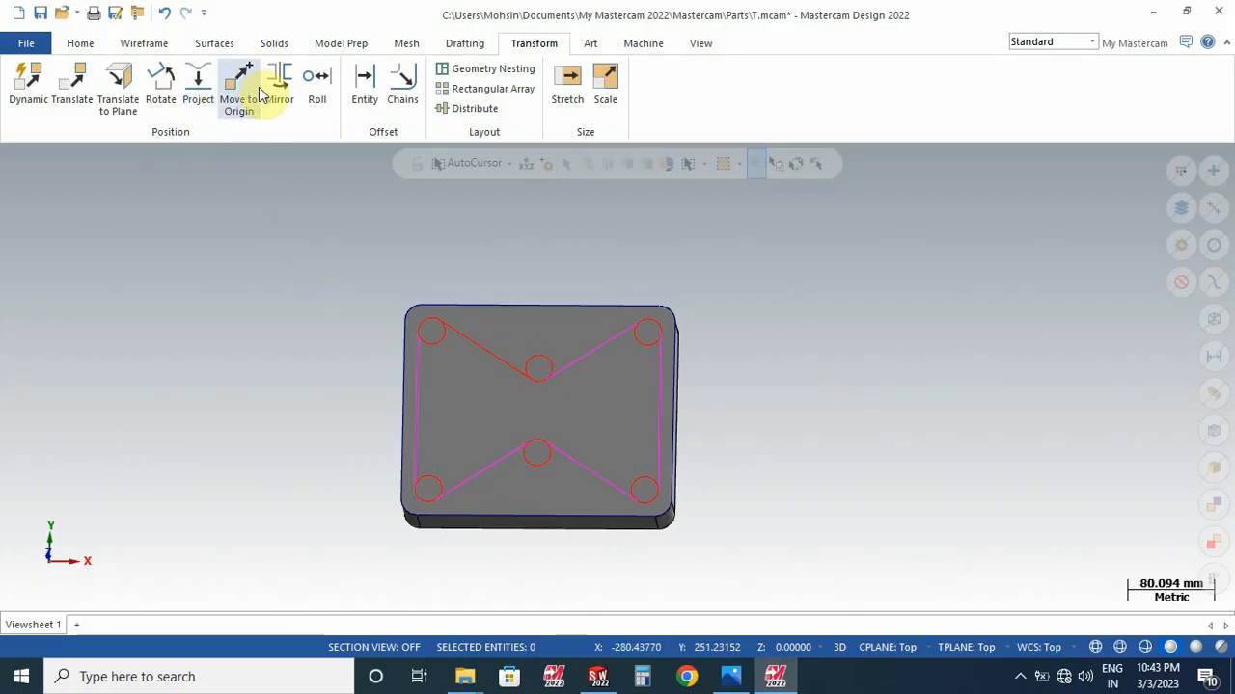
Step: Trim the three upper circles with Divide, keeping only the arcs that join the tangent lines
{"action": "left_click", "coordinate": [135, 45]}
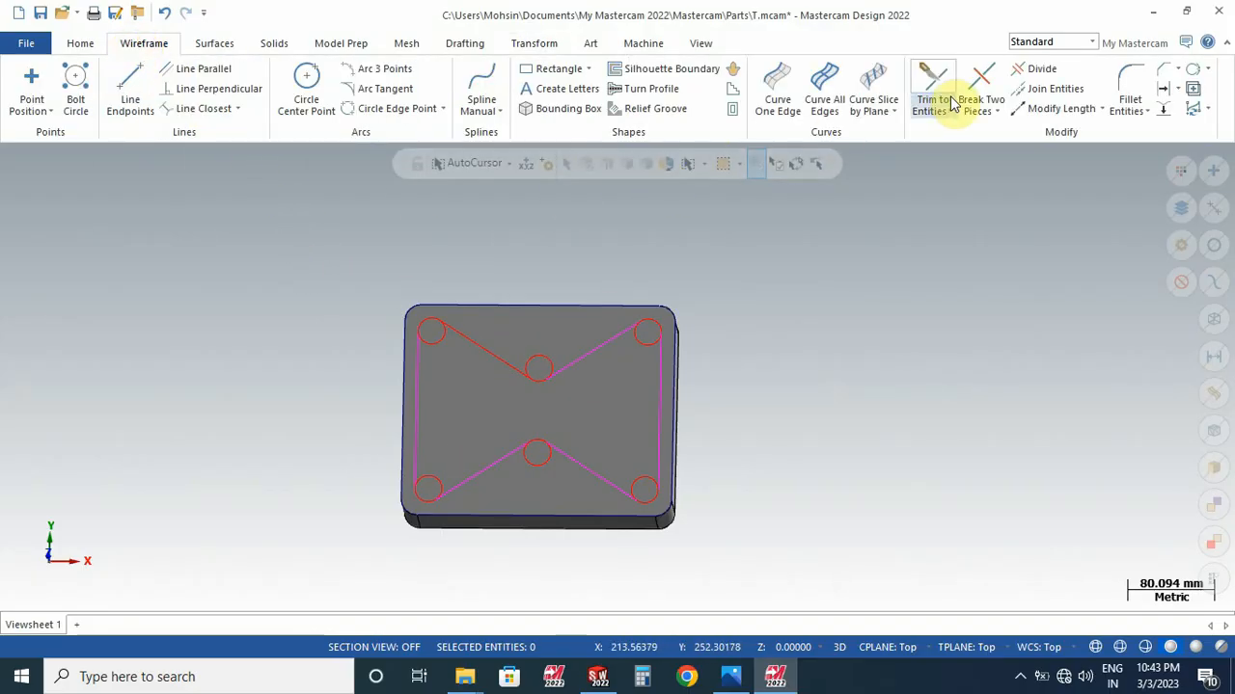
{"action": "left_click", "coordinate": [1037, 72]}
{"action": "scroll", "coordinate": [605, 363], "scroll_direction": "up", "scroll_amount": 1}
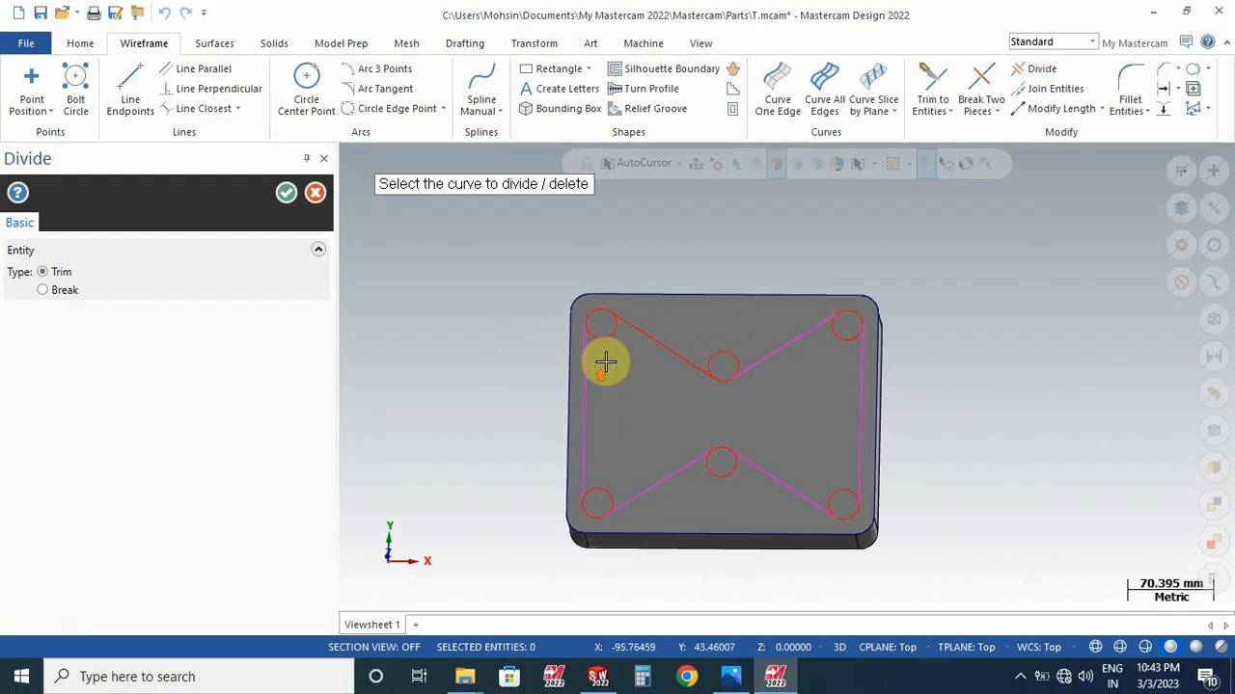
{"action": "scroll", "coordinate": [608, 330], "scroll_direction": "up", "scroll_amount": 5}
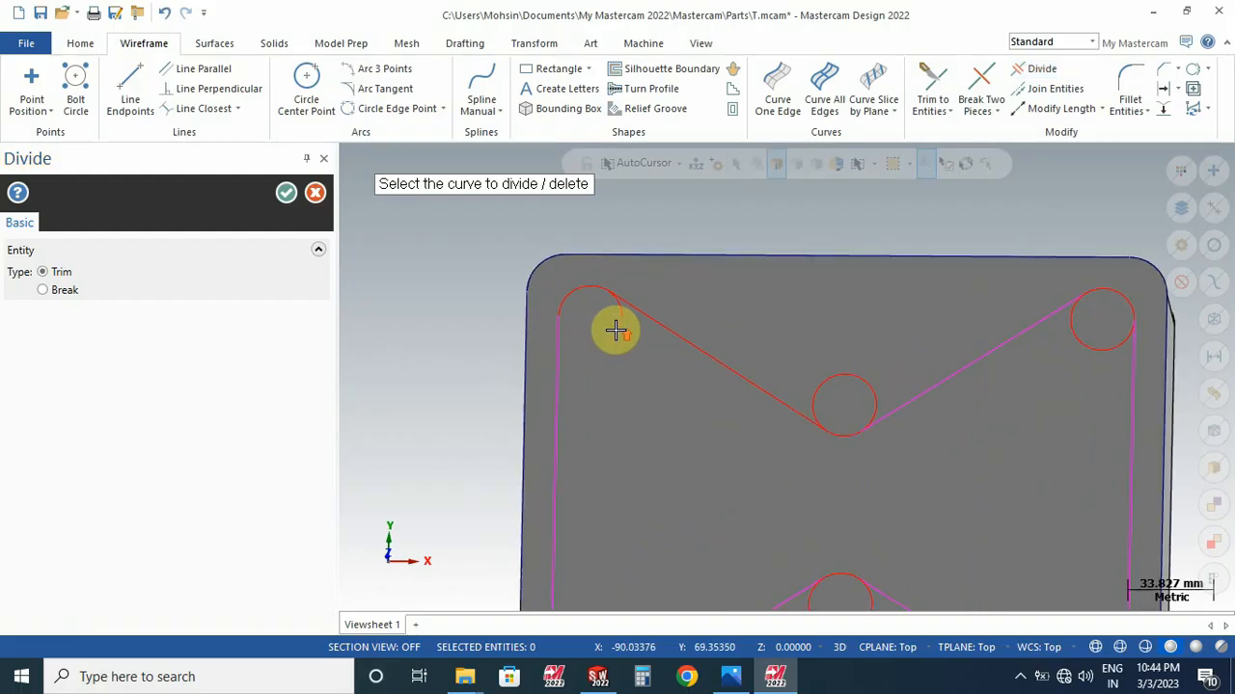
{"action": "scroll", "coordinate": [522, 296], "scroll_direction": "down", "scroll_amount": 3}
{"action": "scroll", "coordinate": [926, 367], "scroll_direction": "down", "scroll_amount": 4}
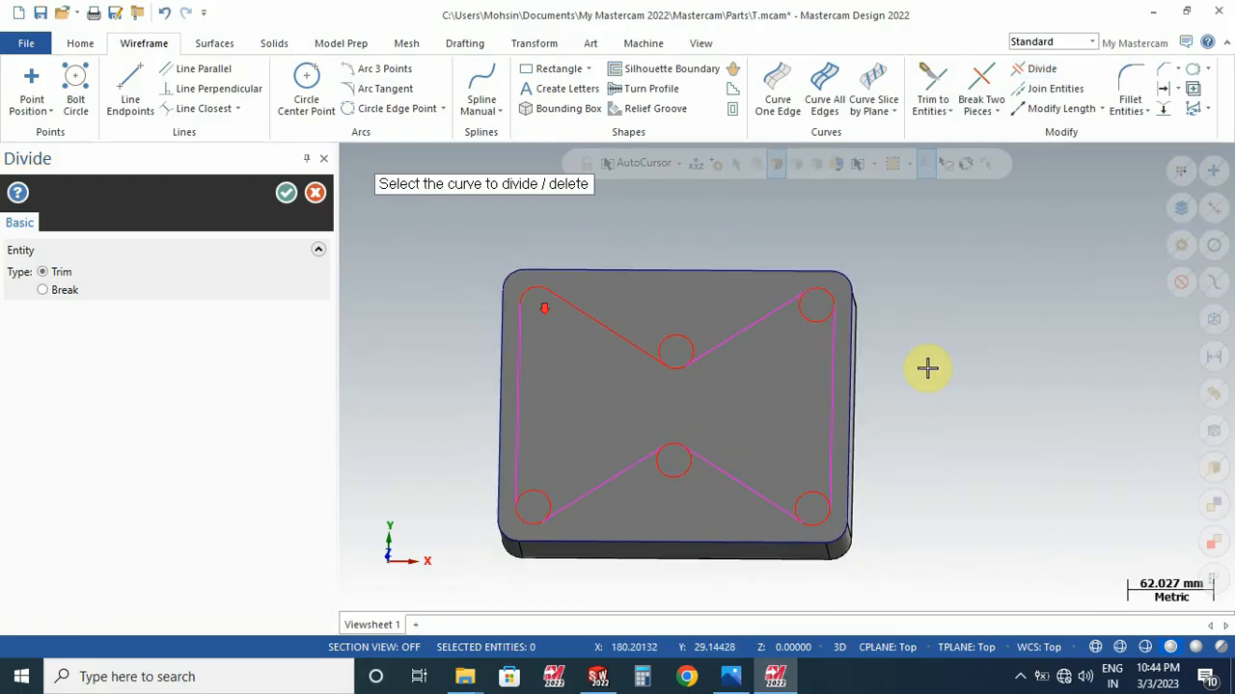
{"action": "scroll", "coordinate": [800, 351], "scroll_direction": "up", "scroll_amount": 5}
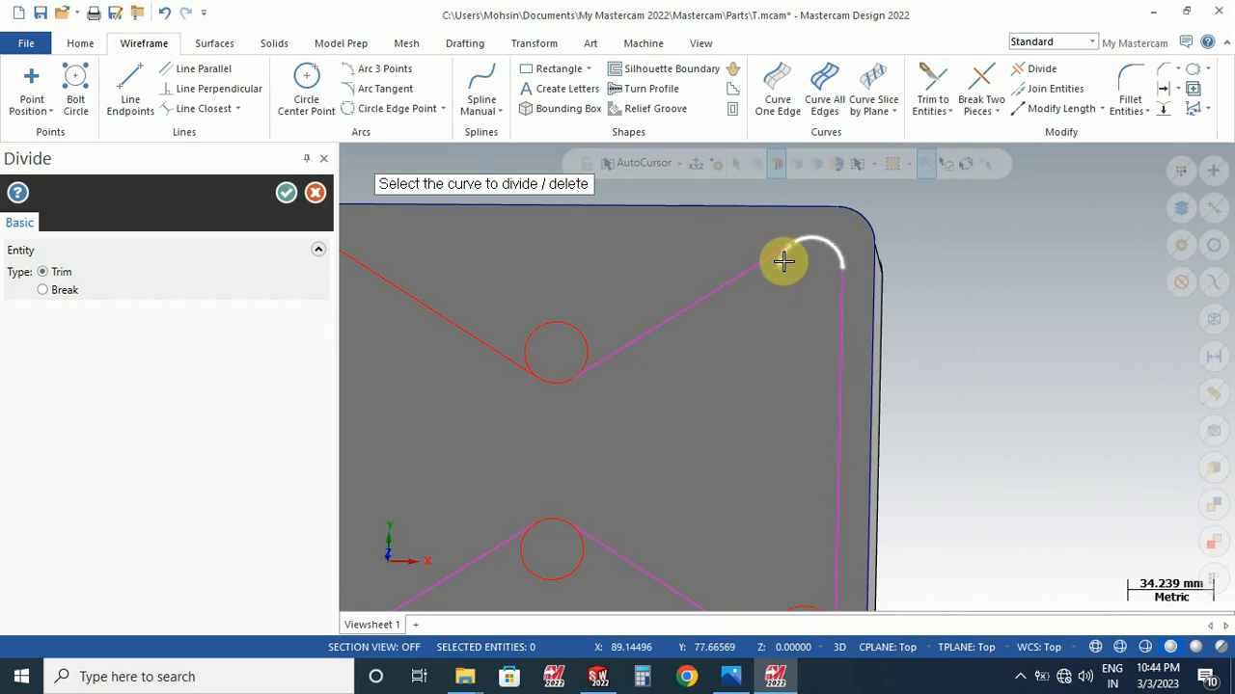
{"action": "scroll", "coordinate": [738, 260], "scroll_direction": "down", "scroll_amount": 3}
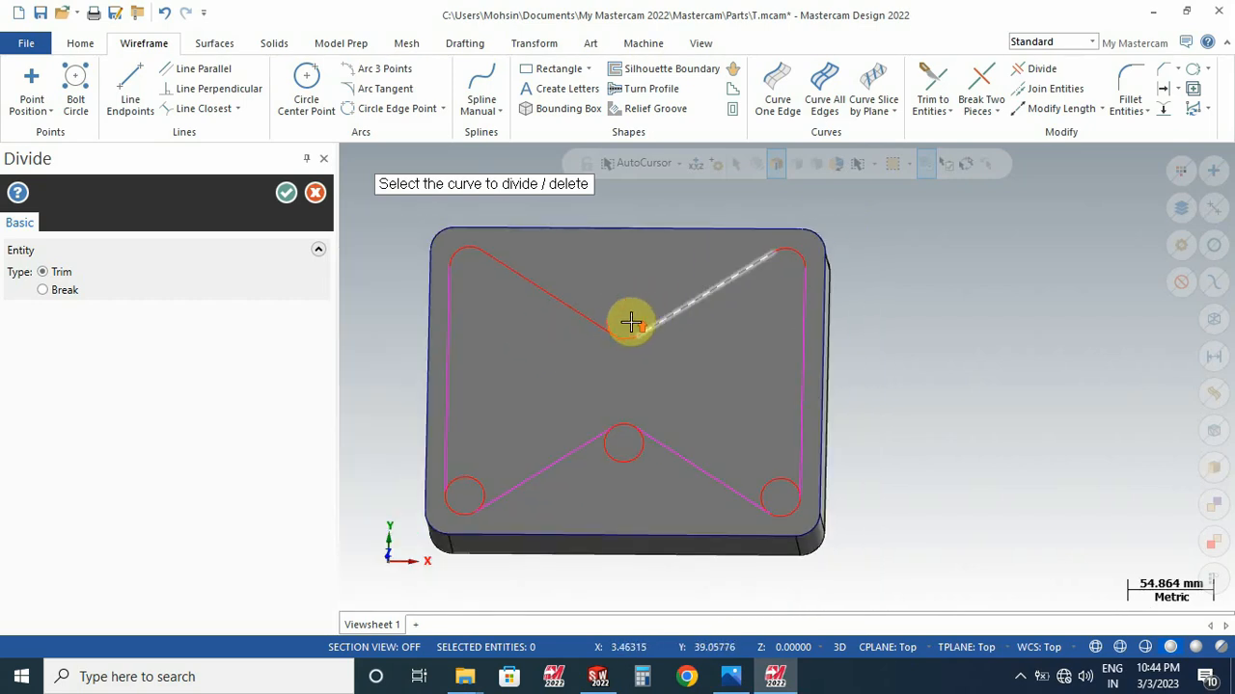
{"action": "scroll", "coordinate": [618, 322], "scroll_direction": "up", "scroll_amount": 4}
{"action": "scroll", "coordinate": [772, 320], "scroll_direction": "down", "scroll_amount": 3}
{"action": "scroll", "coordinate": [805, 326], "scroll_direction": "down", "scroll_amount": 1}
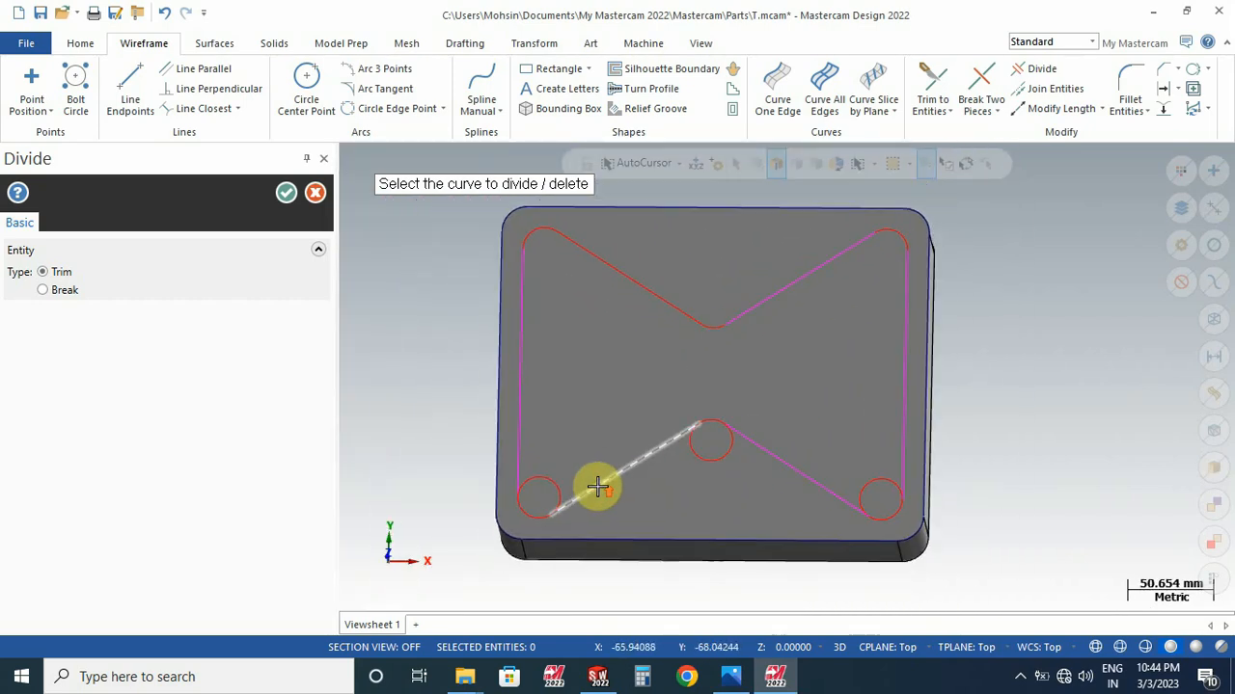
Step: Trim the lower-left, lower-middle and lower-right circles where they meet the tangent lines
{"action": "scroll", "coordinate": [595, 488], "scroll_direction": "up", "scroll_amount": 1}
{"action": "left_click", "coordinate": [547, 477]}
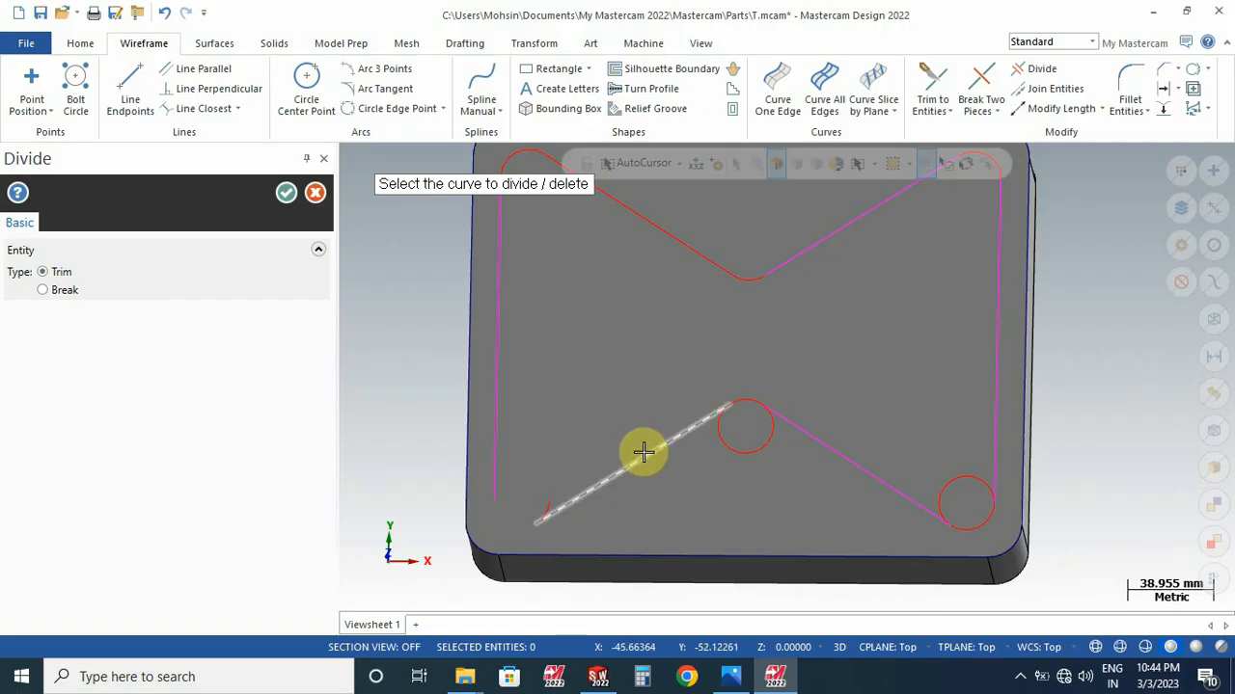
{"action": "left_click", "coordinate": [741, 453]}
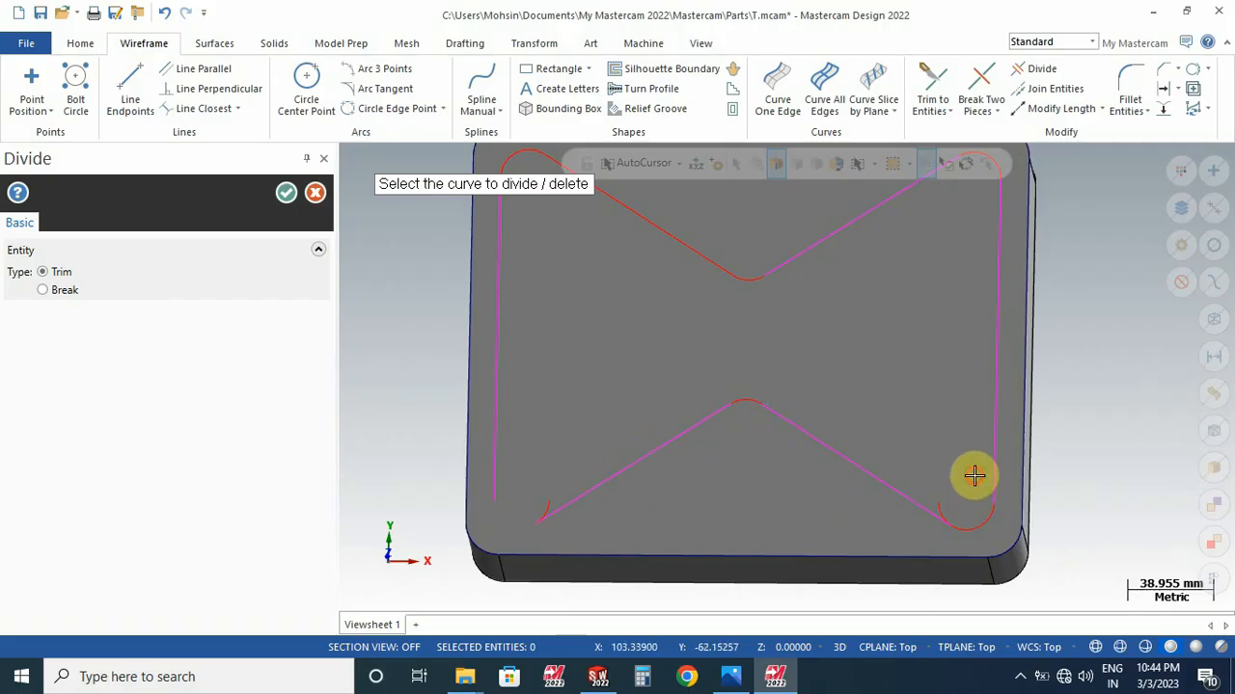
{"action": "left_click", "coordinate": [940, 503]}
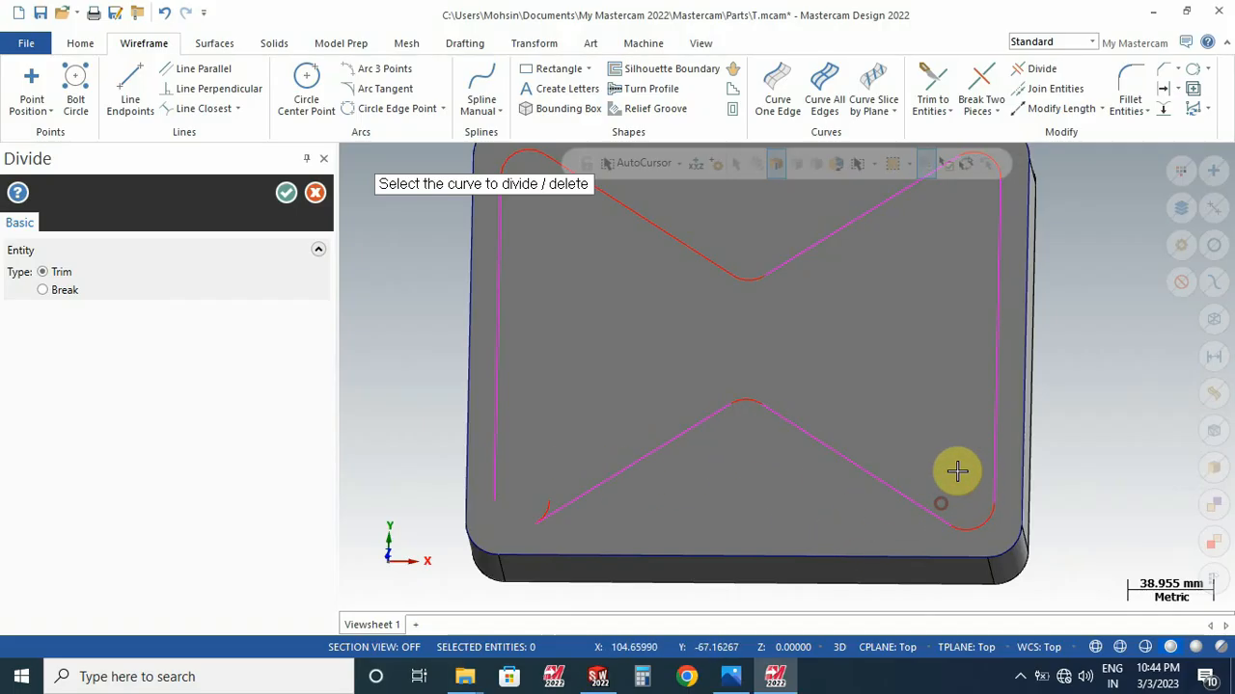
{"action": "left_click", "coordinate": [286, 196]}
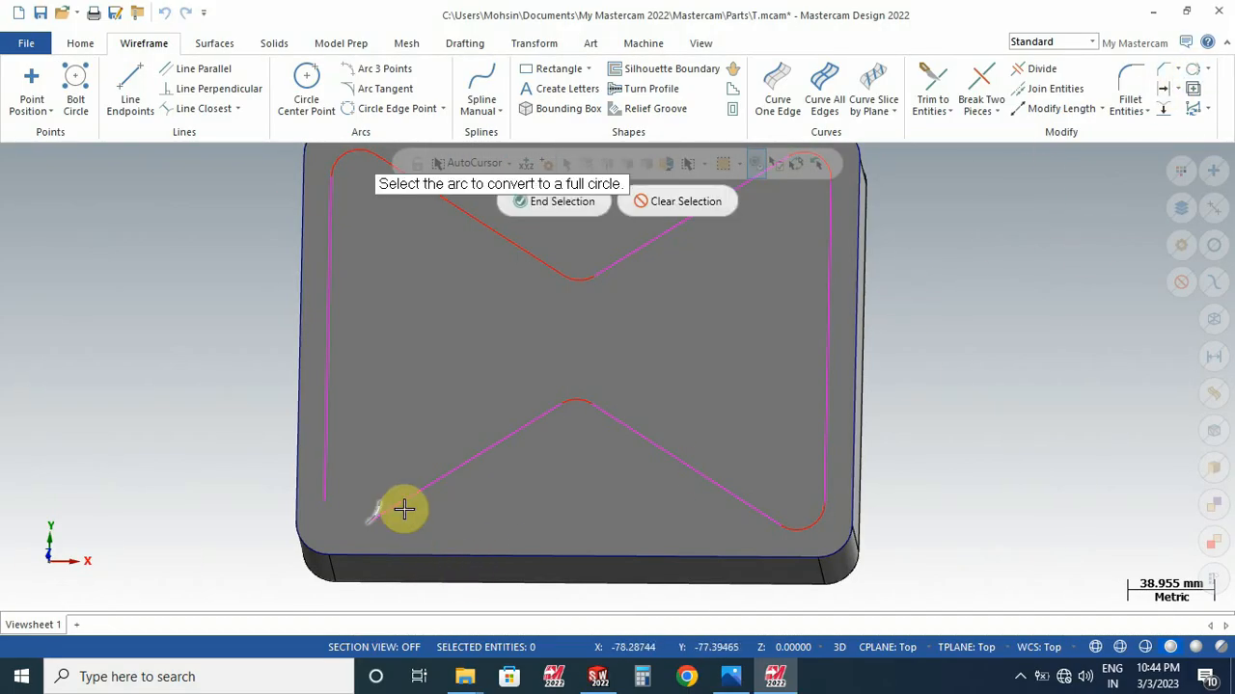
Step: Convert the leftover arc at the lower-left corner of the wireframe back into a full circle
{"action": "scroll", "coordinate": [906, 454], "scroll_direction": "down", "scroll_amount": 4}
{"action": "scroll", "coordinate": [903, 449], "scroll_direction": "down", "scroll_amount": 1}
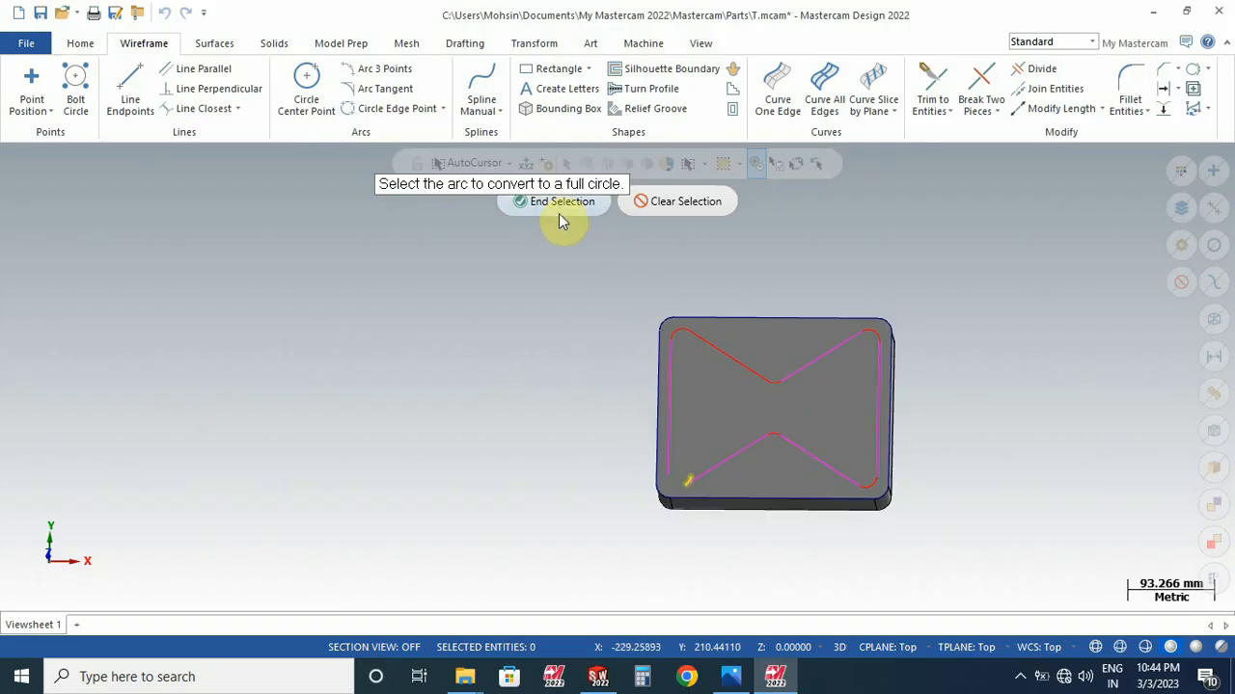
{"action": "left_click", "coordinate": [557, 202]}
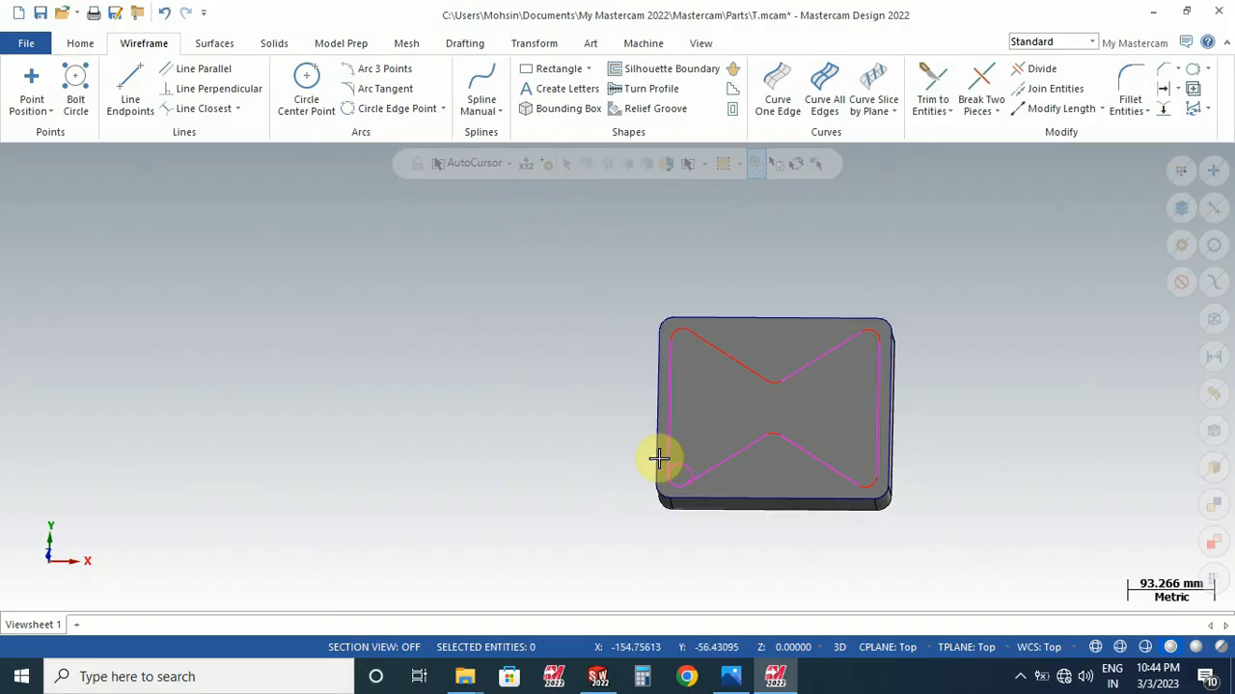
Step: Trim the lower-left circle with Divide, leaving only the corner arc between the vertical and diagonal lines
{"action": "scroll", "coordinate": [694, 471], "scroll_direction": "up", "scroll_amount": 5}
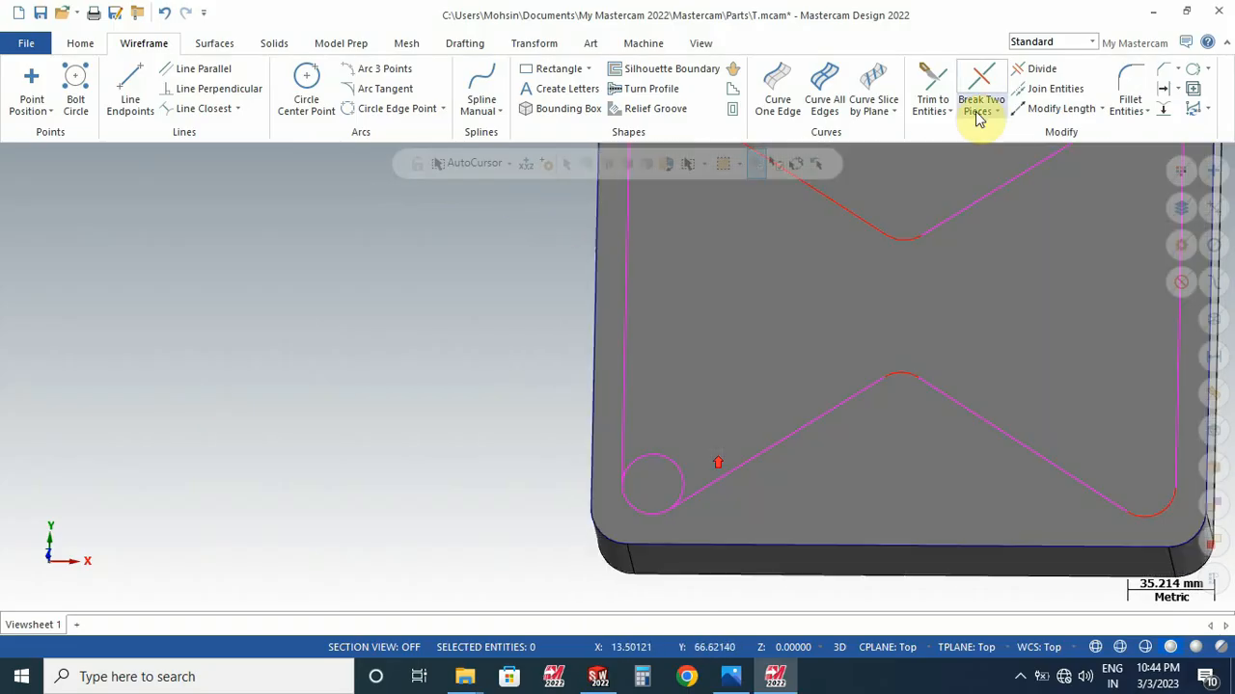
{"action": "left_click", "coordinate": [1039, 69]}
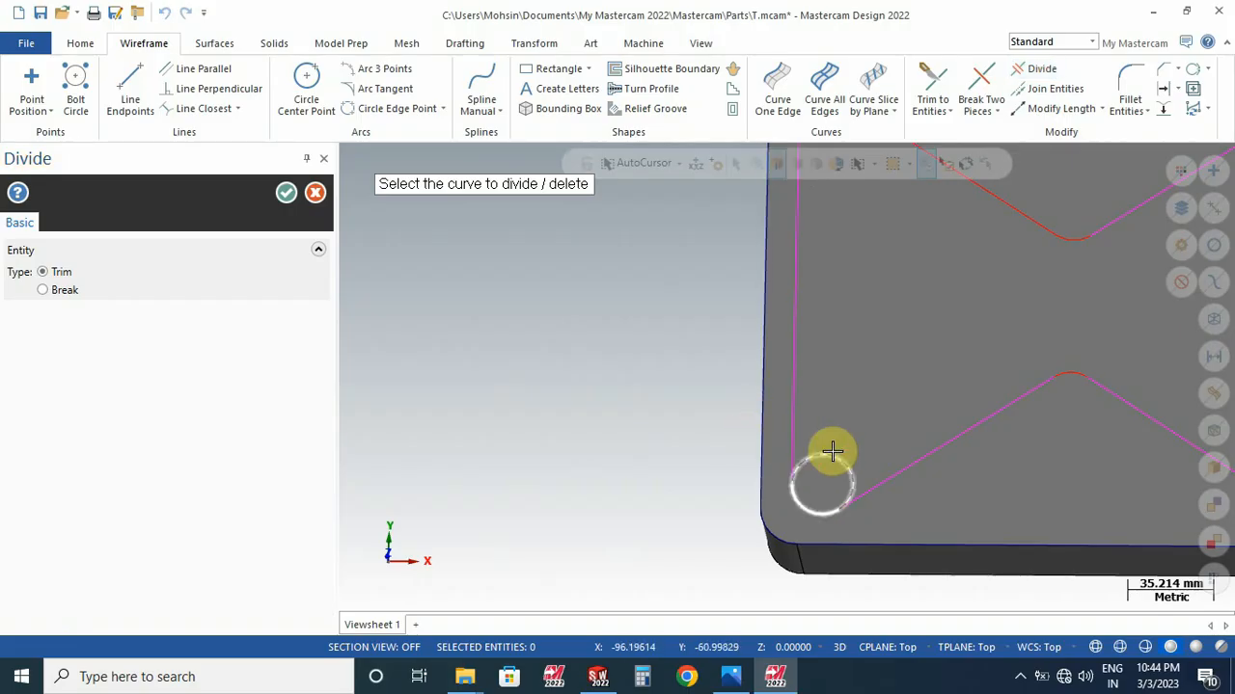
{"action": "scroll", "coordinate": [591, 384], "scroll_direction": "down", "scroll_amount": 1}
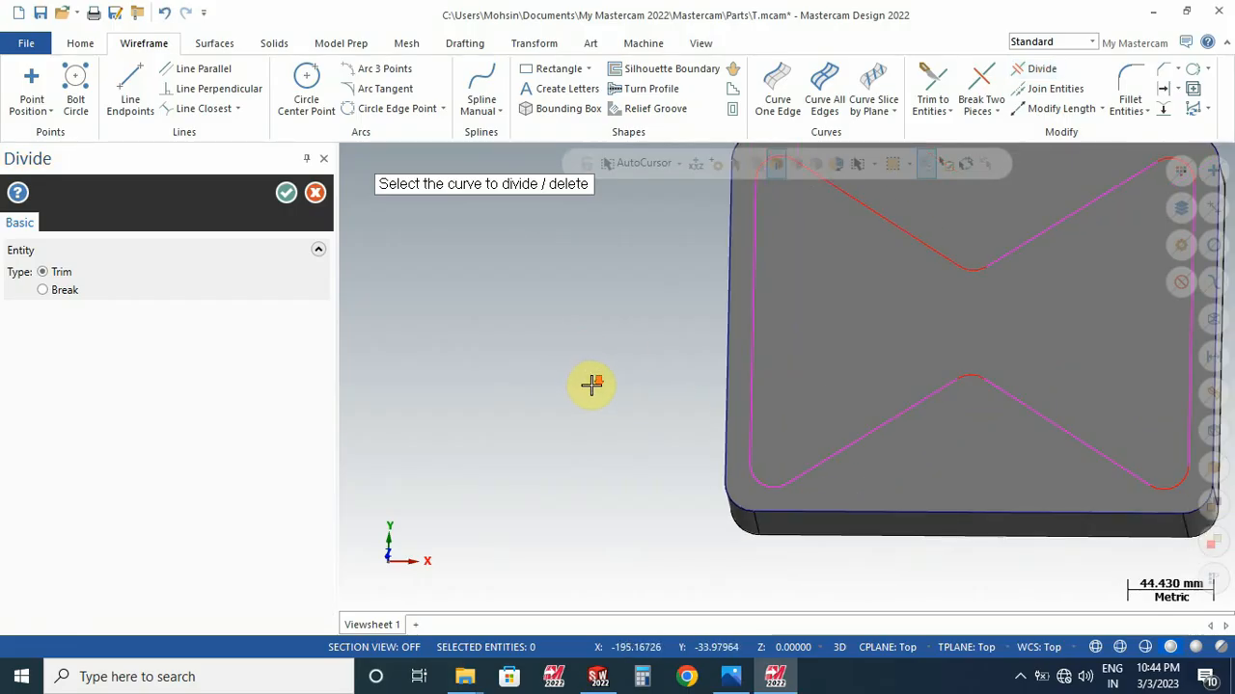
{"action": "scroll", "coordinate": [591, 383], "scroll_direction": "down", "scroll_amount": 2}
{"action": "left_click", "coordinate": [286, 192]}
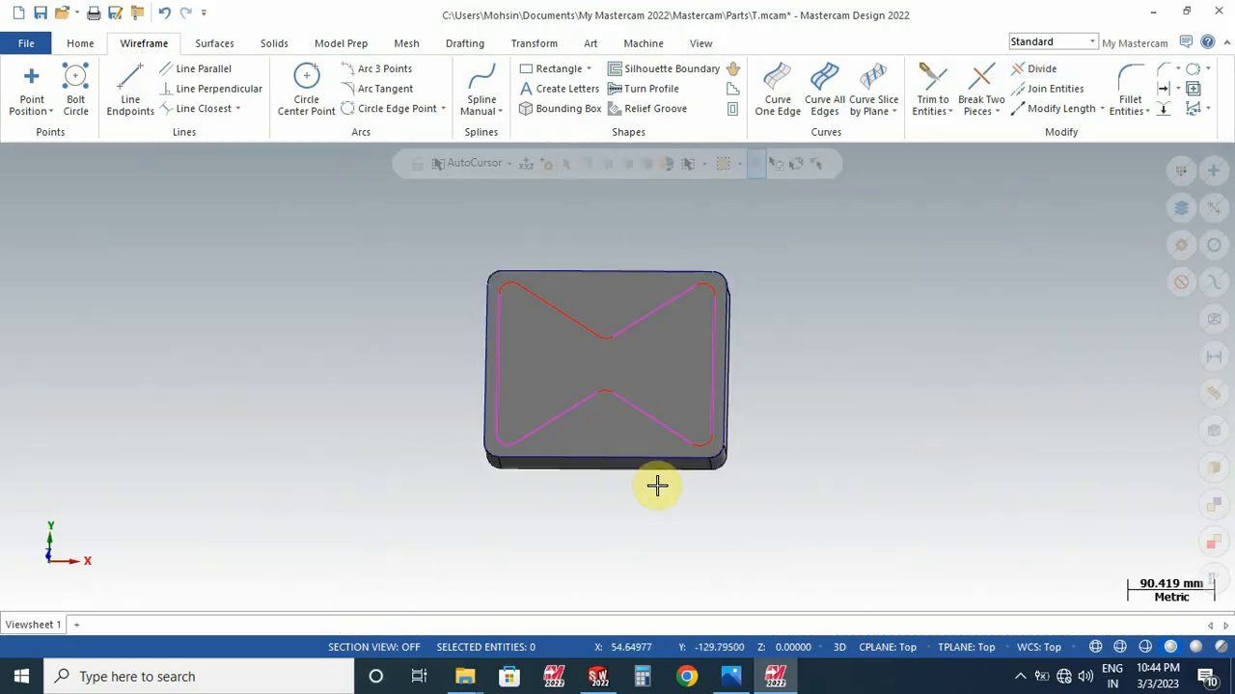
Step: Clear the transform result colours from the wireframe and consult the 2nd 3d example drawing
{"action": "right_click", "coordinate": [894, 336]}
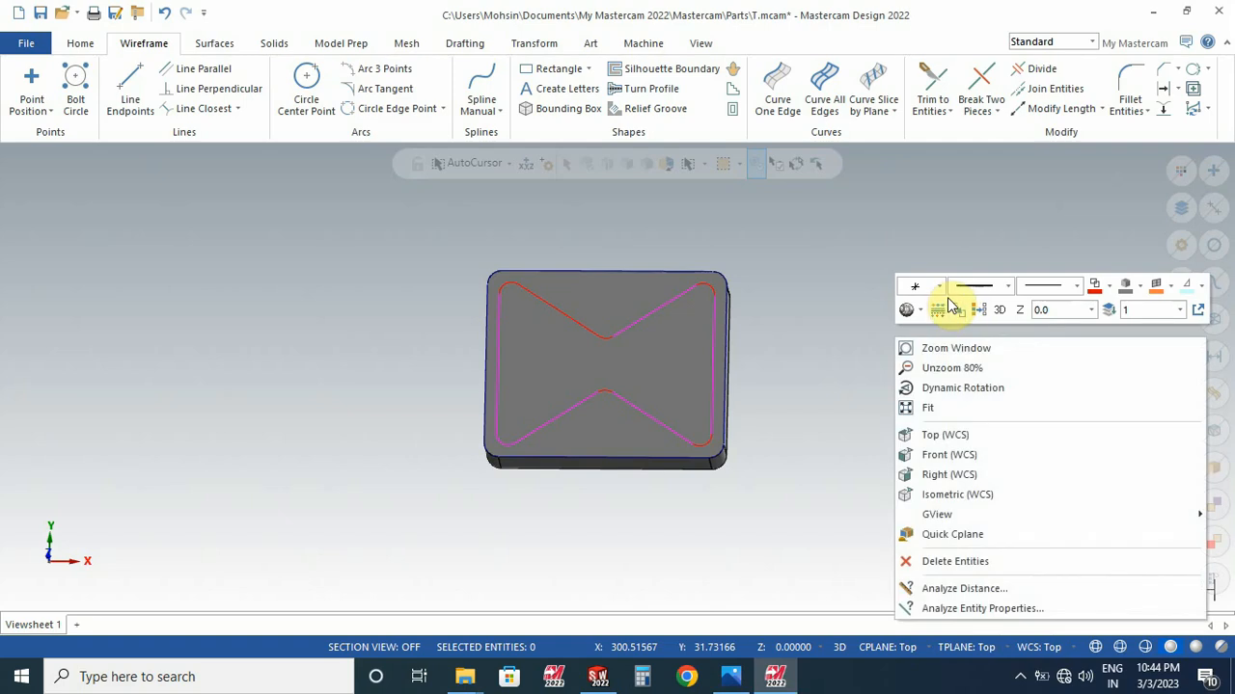
{"action": "key", "text": "Escape"}
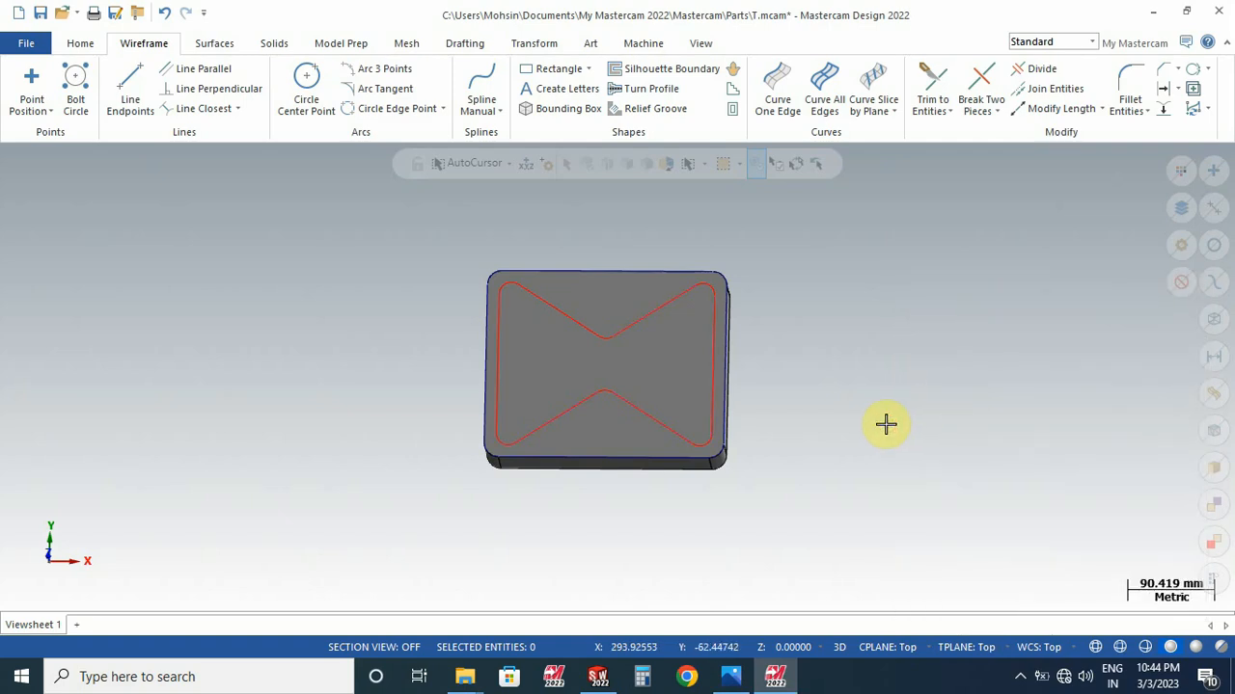
{"action": "left_click", "coordinate": [742, 681]}
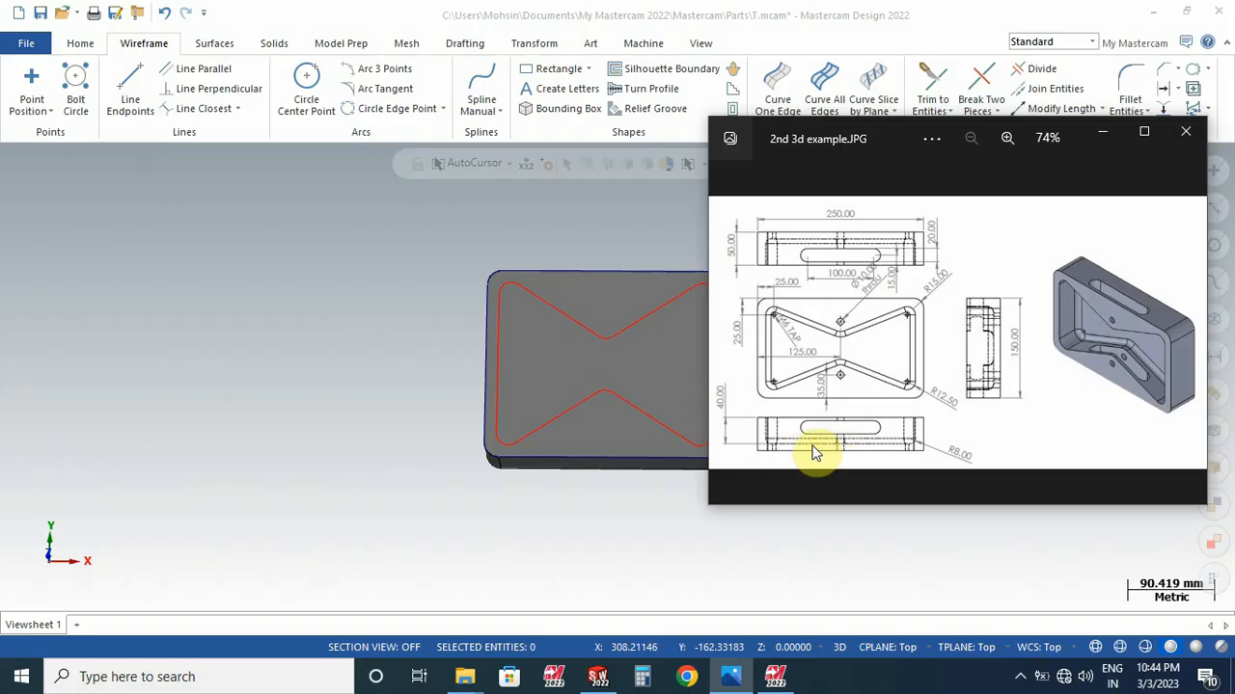
{"action": "left_click", "coordinate": [1105, 133]}
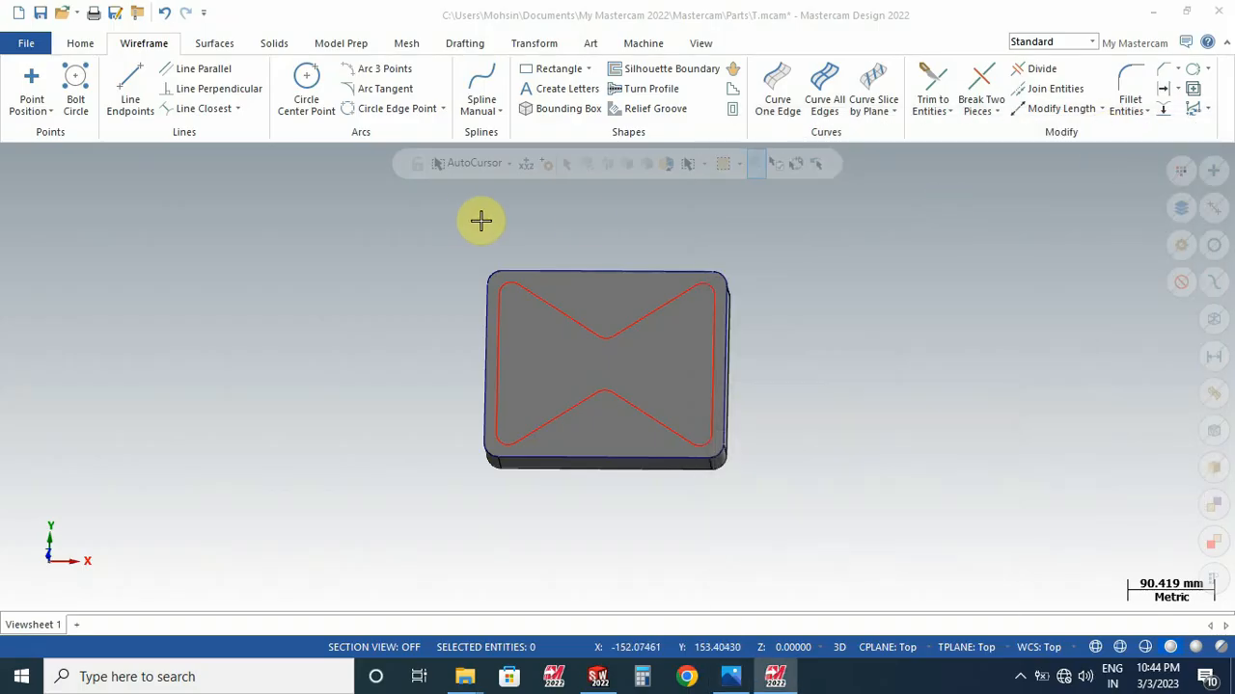
Step: Try to chain the bow-tie outline for a solid extrusion, starting from its upper-left diagonal
{"action": "left_click", "coordinate": [271, 46]}
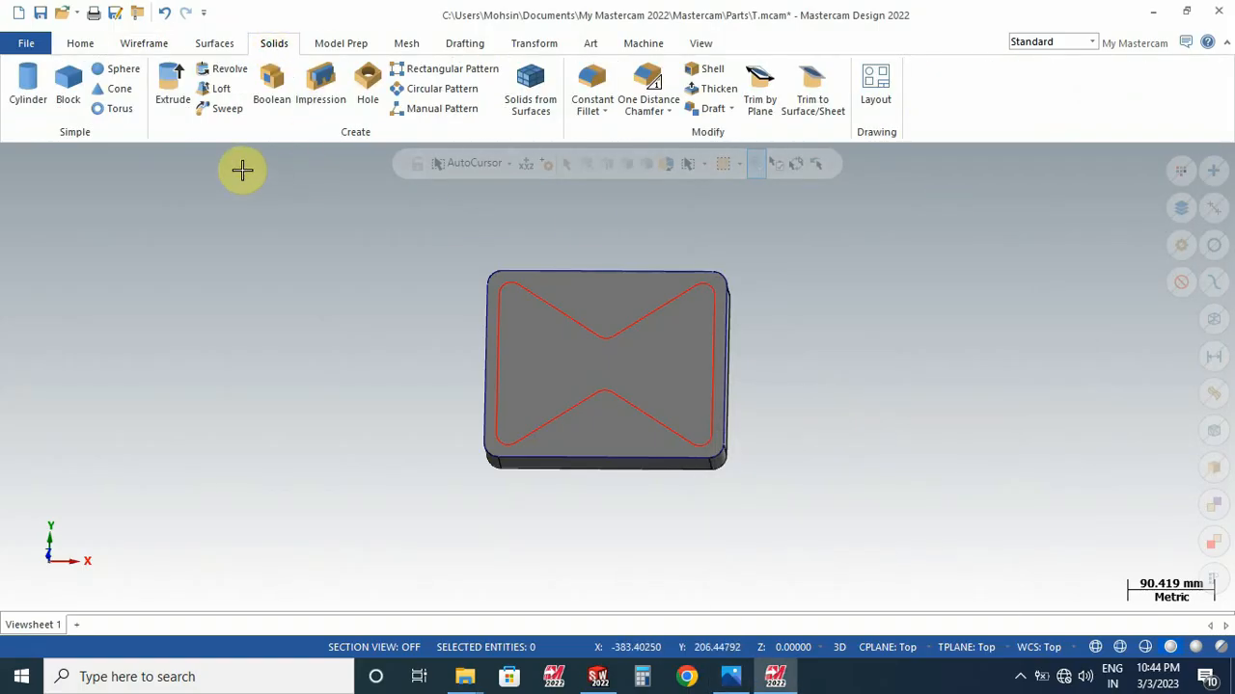
{"action": "left_click", "coordinate": [181, 102]}
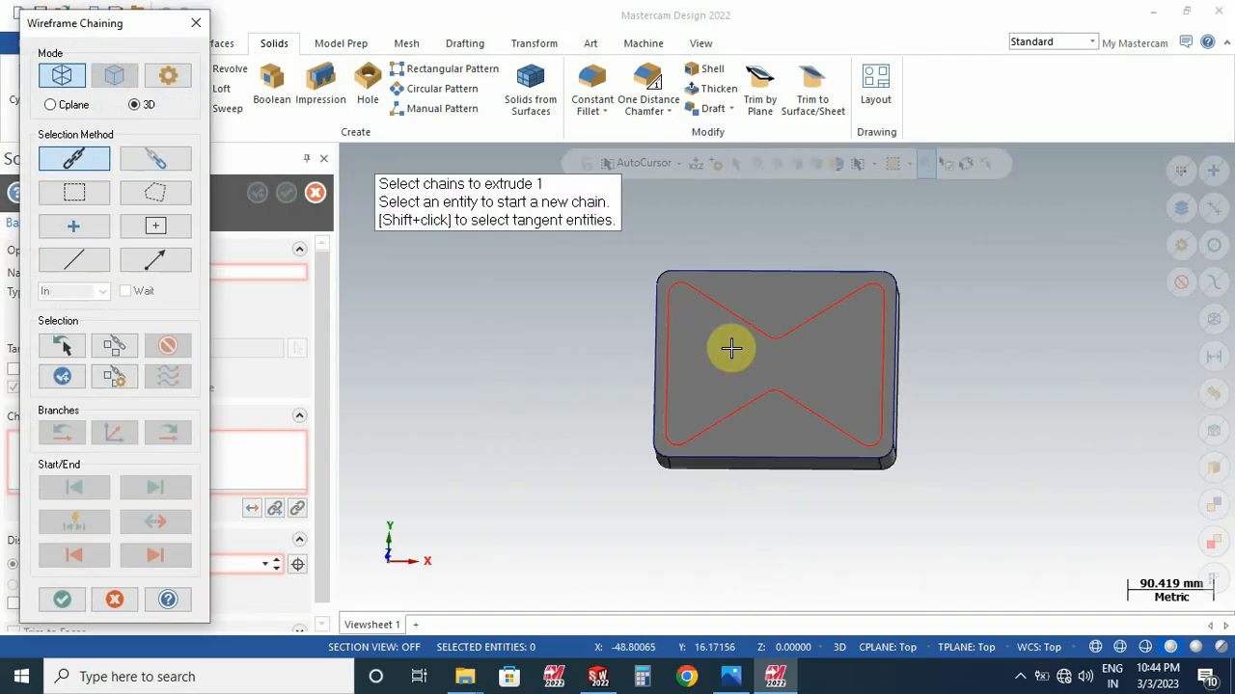
{"action": "left_click", "coordinate": [743, 331]}
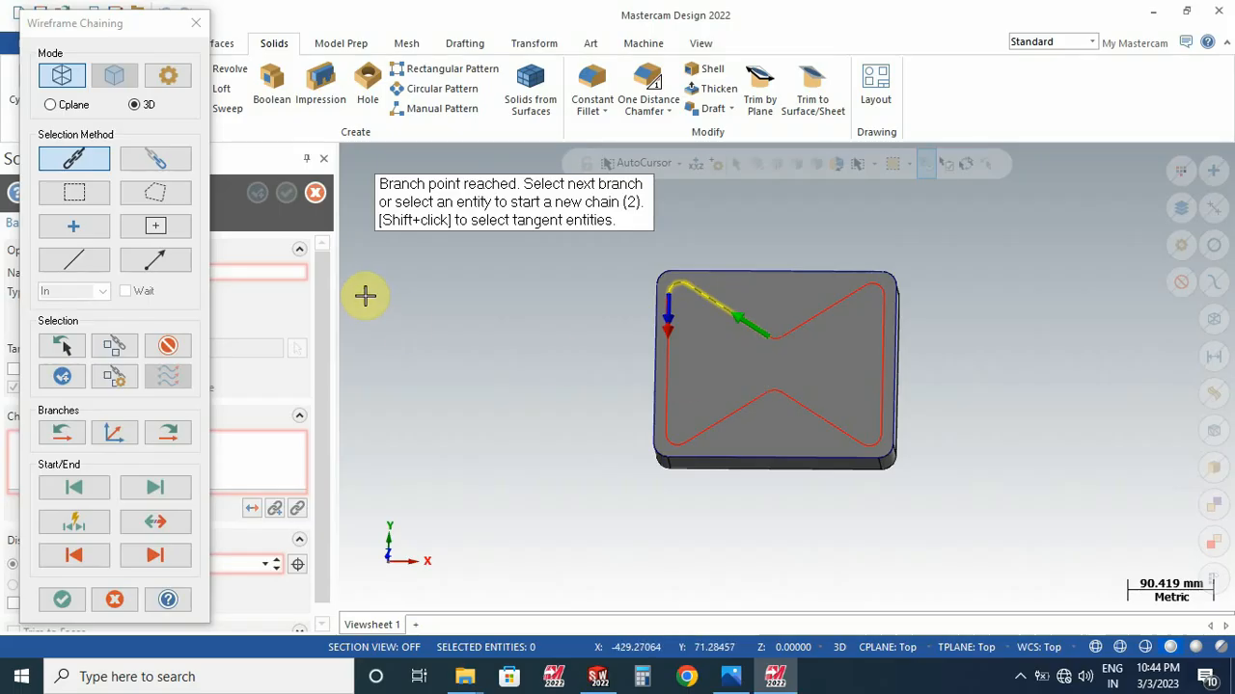
{"action": "left_click", "coordinate": [197, 23]}
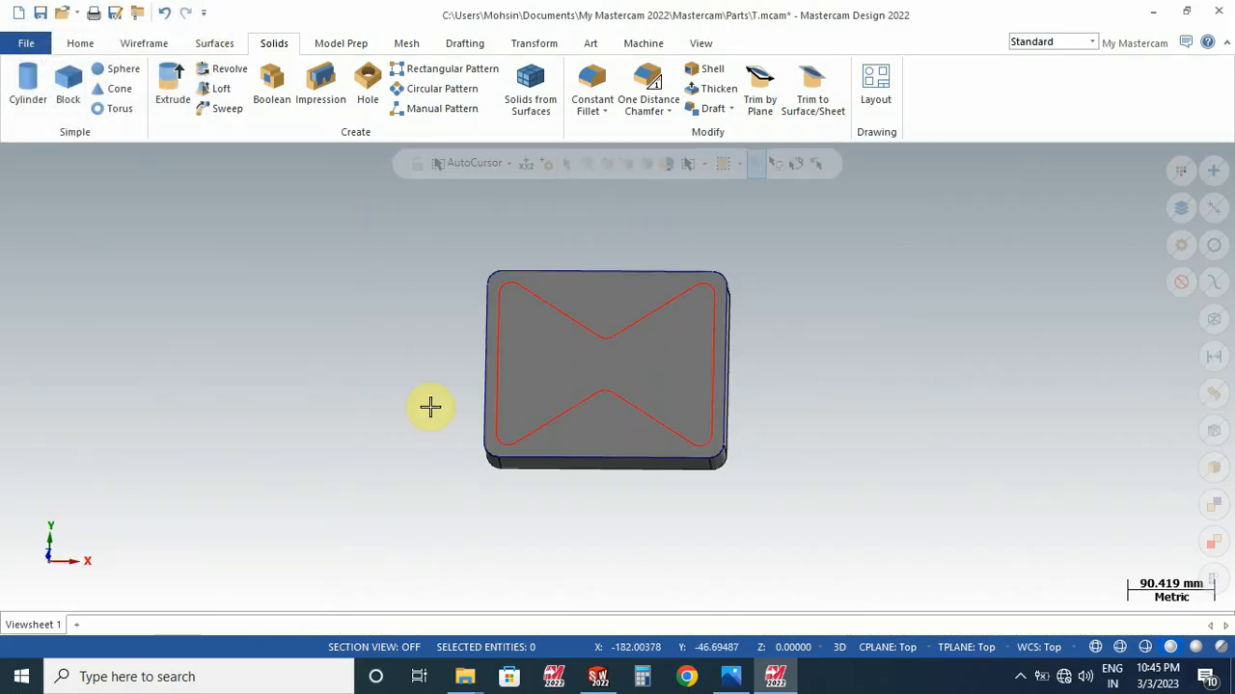
Step: Delete the wireframe's duplicate entities and run the duplicate check a second time
{"action": "scroll", "coordinate": [564, 323], "scroll_direction": "up", "scroll_amount": 4}
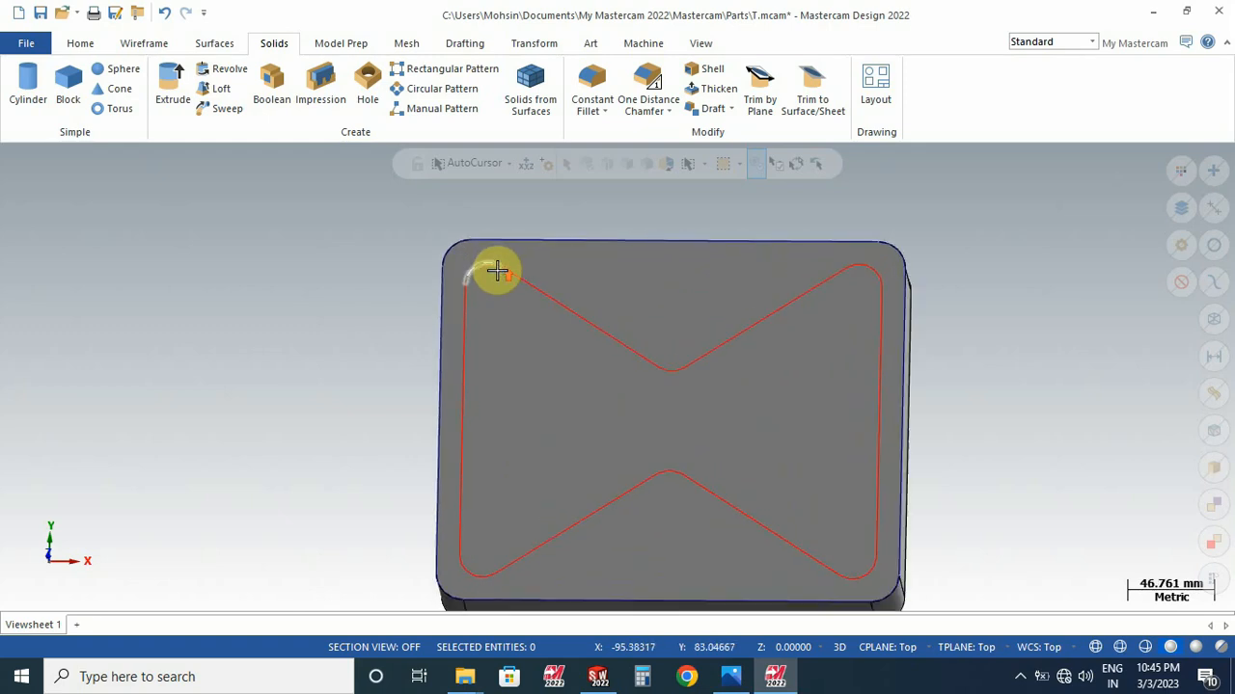
{"action": "scroll", "coordinate": [466, 300], "scroll_direction": "up", "scroll_amount": 4}
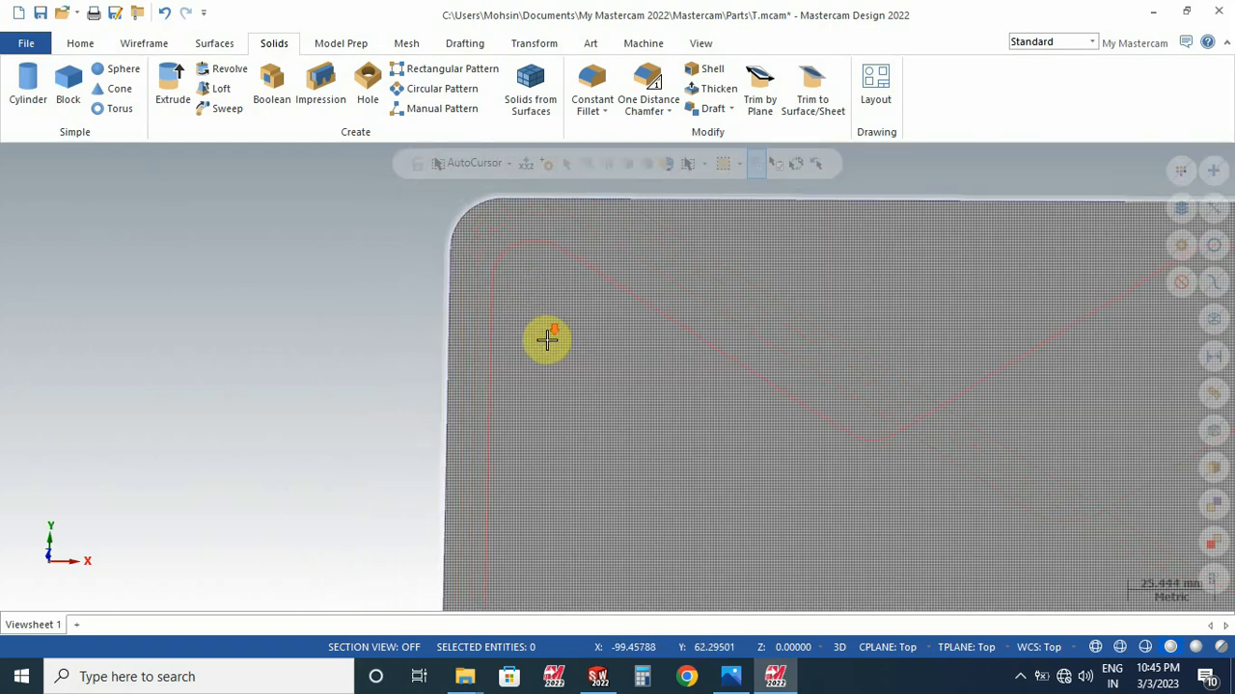
{"action": "scroll", "coordinate": [547, 338], "scroll_direction": "down", "scroll_amount": 6}
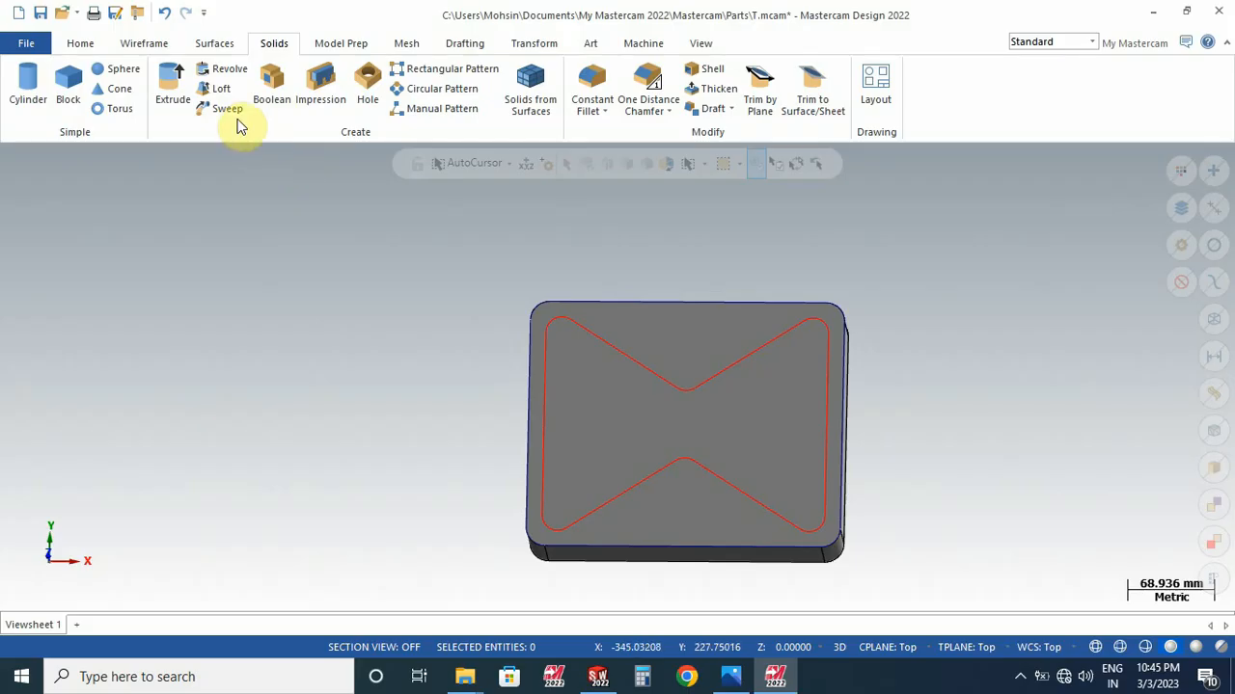
{"action": "left_click", "coordinate": [83, 44]}
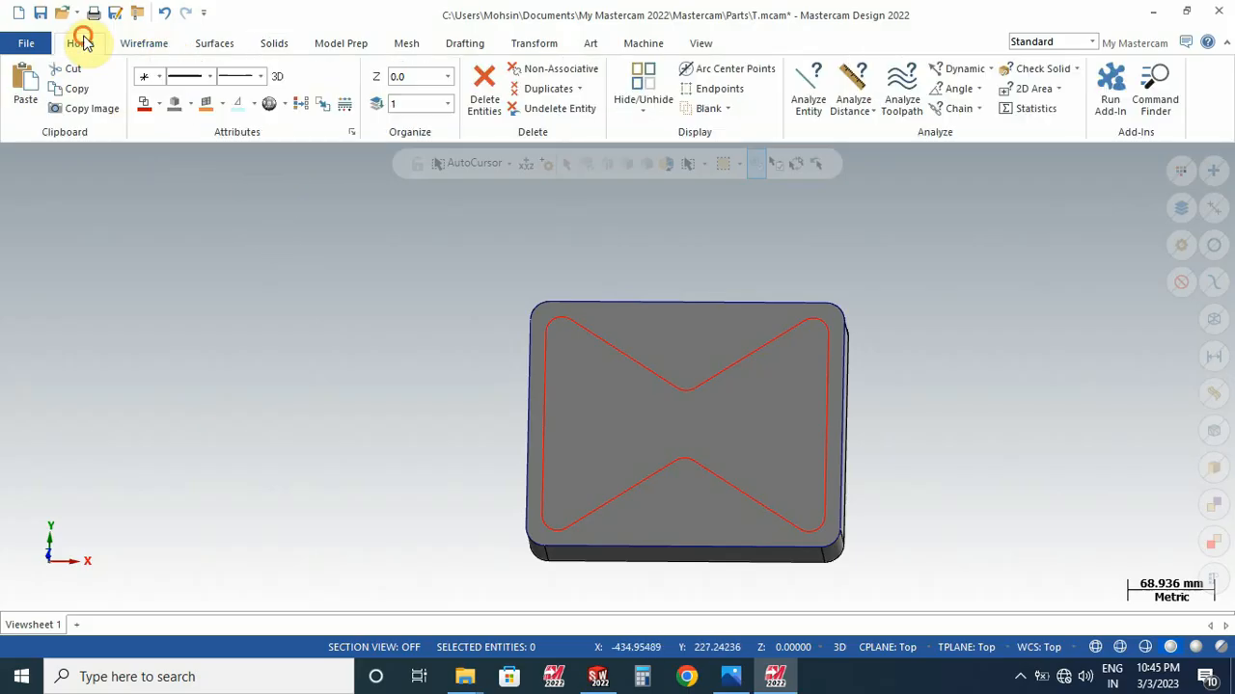
{"action": "left_click", "coordinate": [553, 92]}
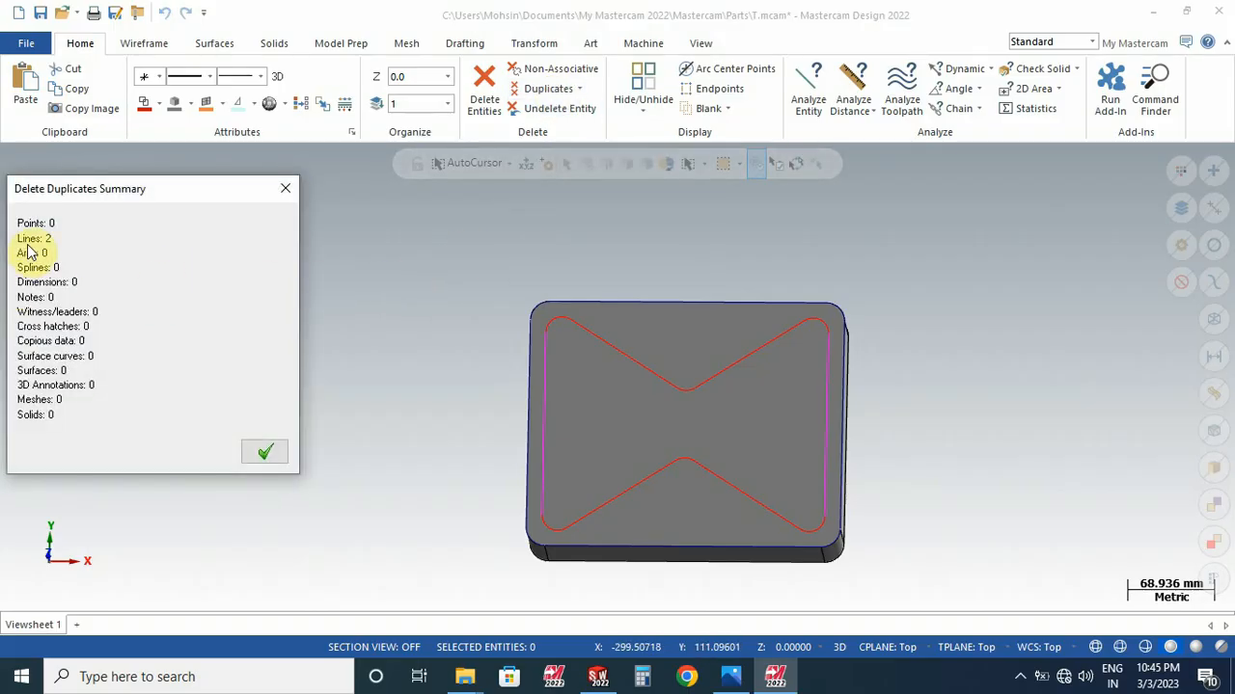
{"action": "left_click", "coordinate": [282, 187]}
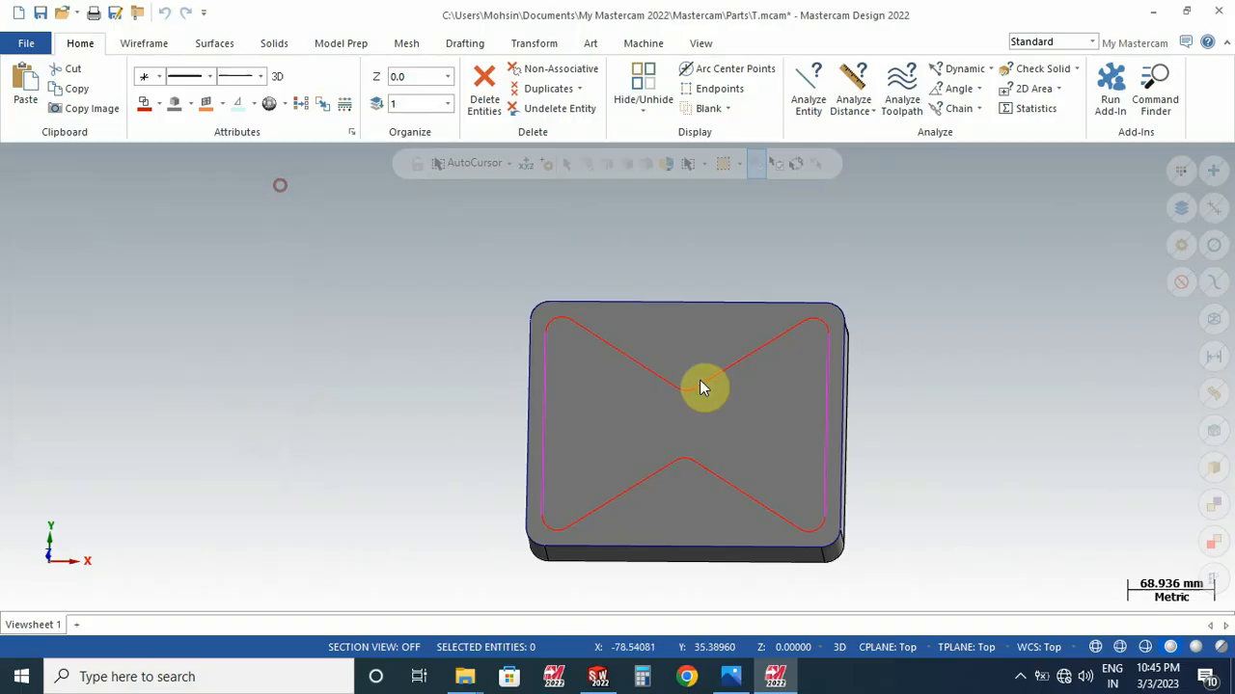
{"action": "left_click", "coordinate": [554, 91]}
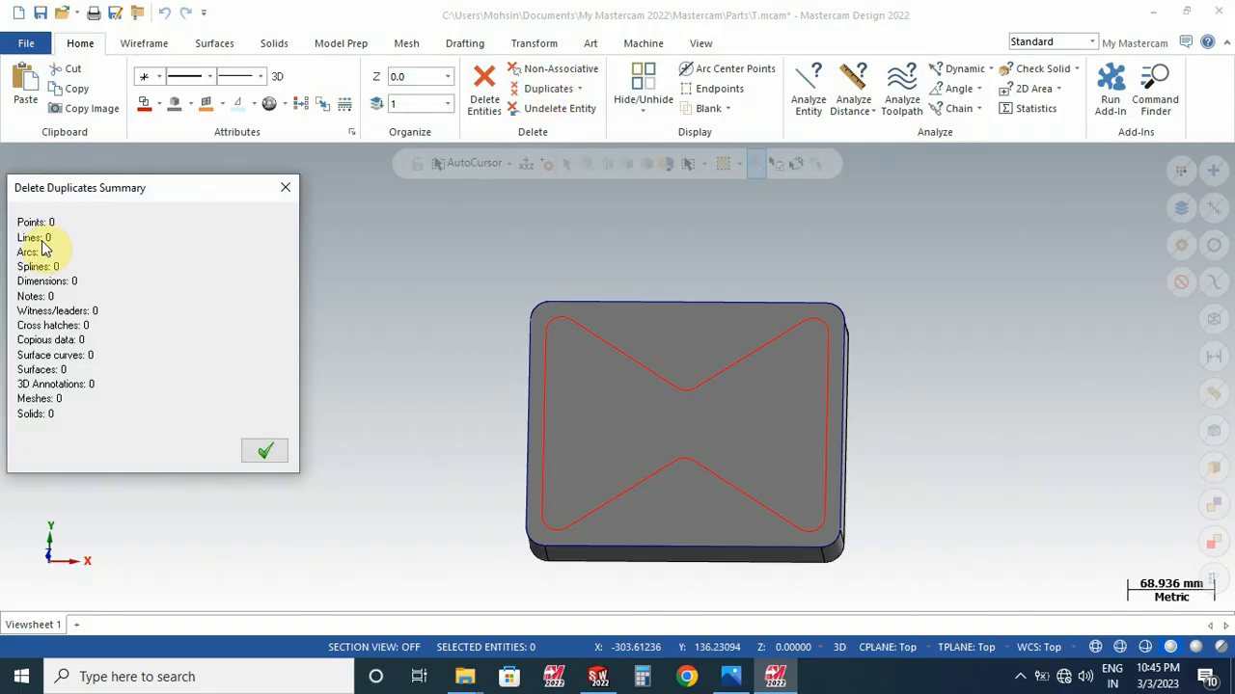
{"action": "left_click", "coordinate": [284, 188]}
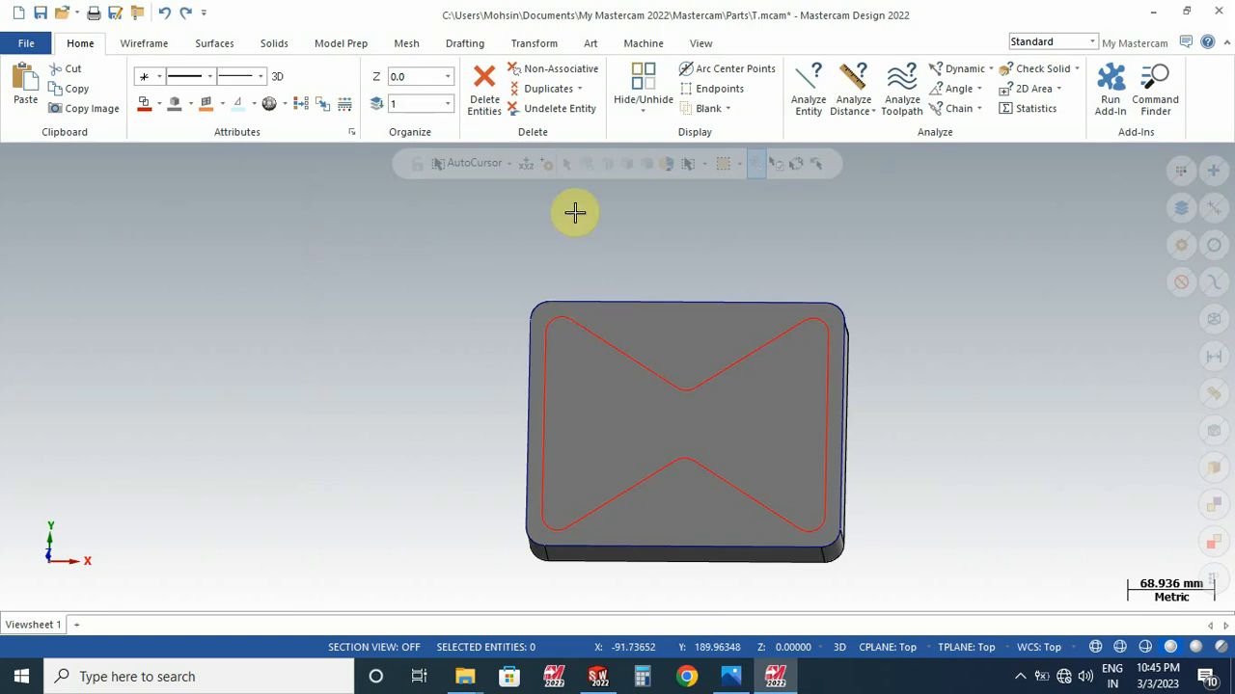
Step: Delete the duplicate vertical lines from the bow-tie wireframe
{"action": "left_click", "coordinate": [565, 88]}
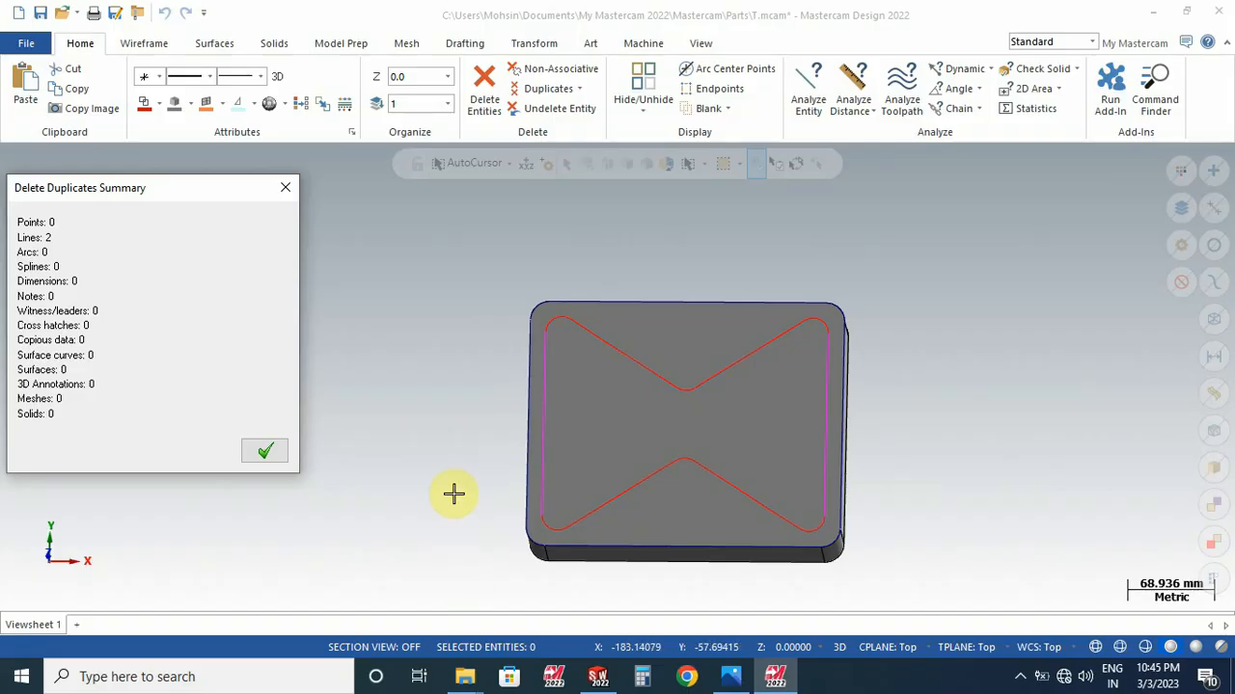
{"action": "left_click", "coordinate": [265, 453]}
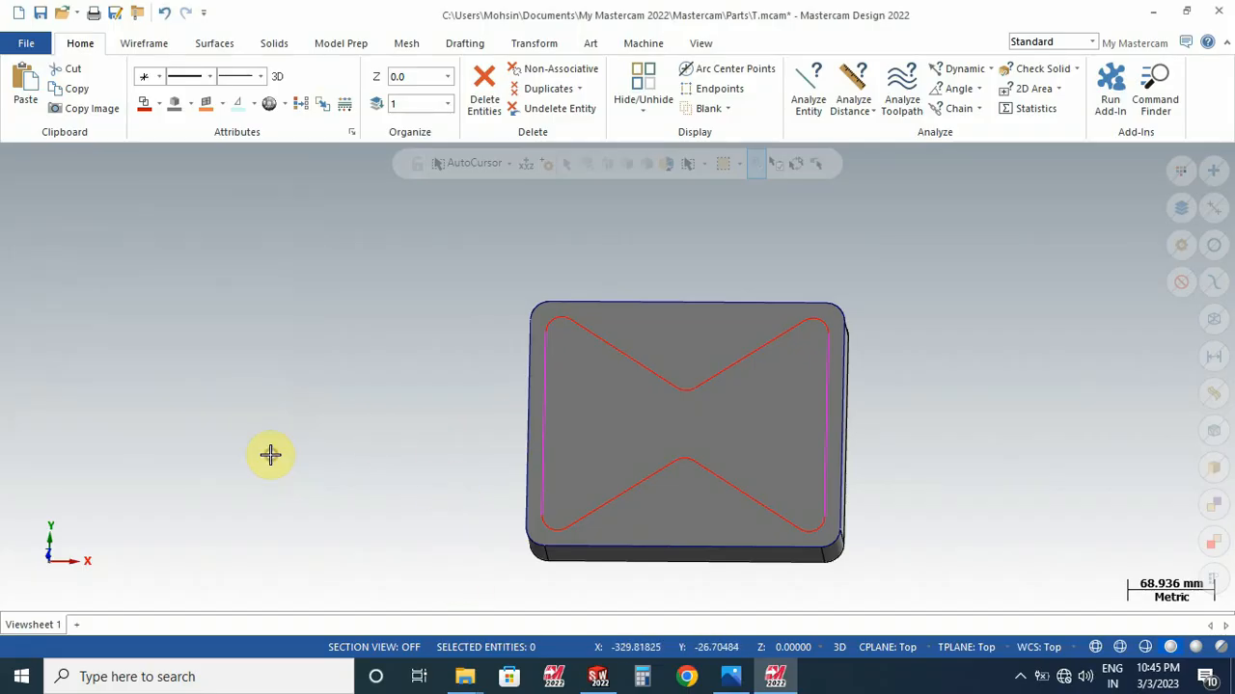
Step: Check the wireframe for duplicate entities once more, and chain the whole bow-tie outline for a solid extrusion
{"action": "left_click", "coordinate": [545, 90]}
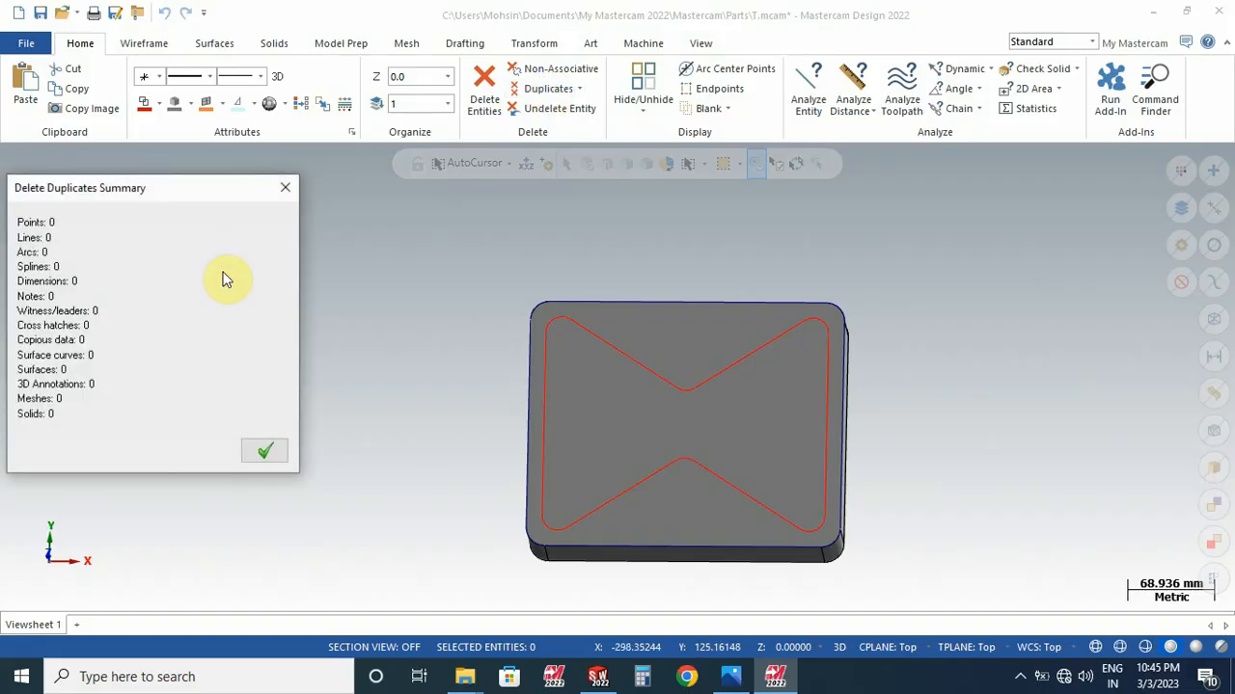
{"action": "left_click", "coordinate": [250, 452]}
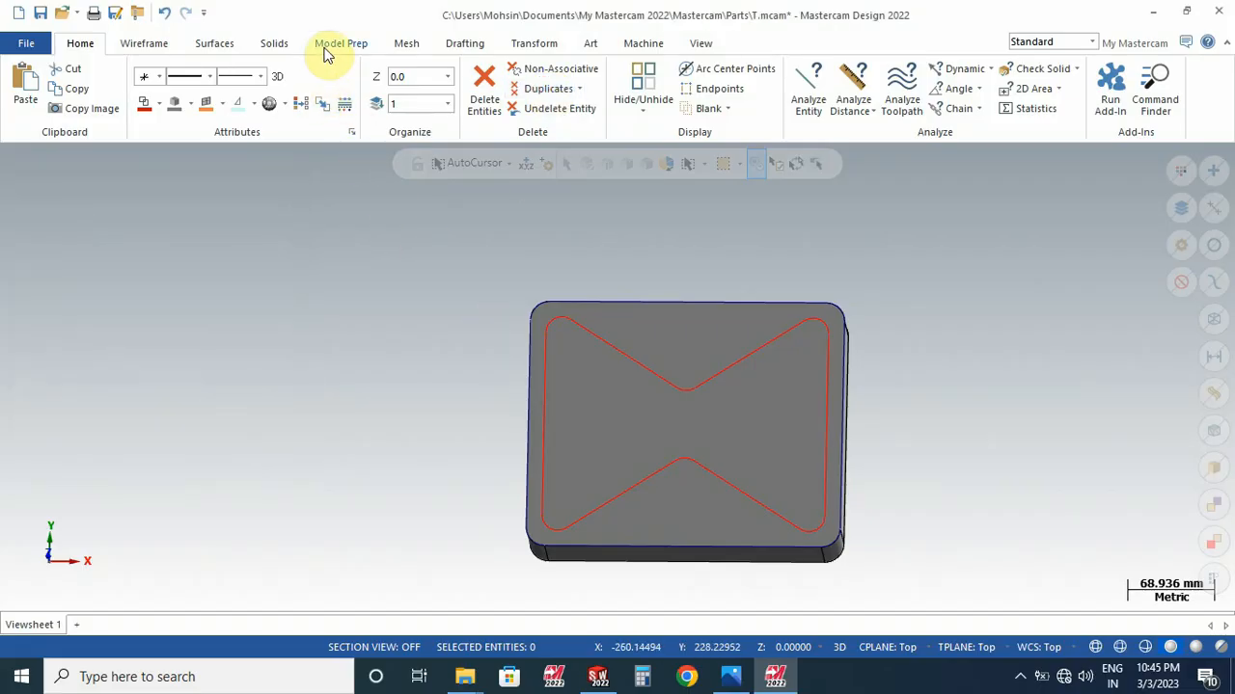
{"action": "left_click", "coordinate": [262, 46]}
{"action": "left_click", "coordinate": [179, 96]}
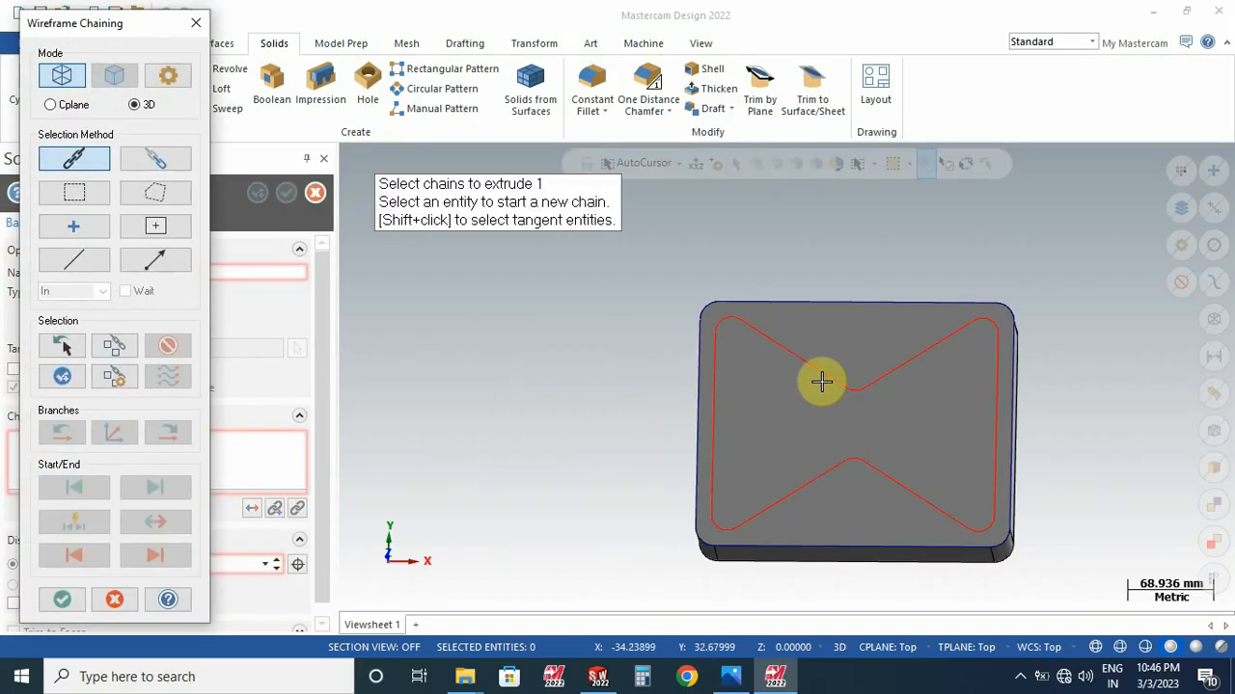
{"action": "left_click", "coordinate": [820, 374]}
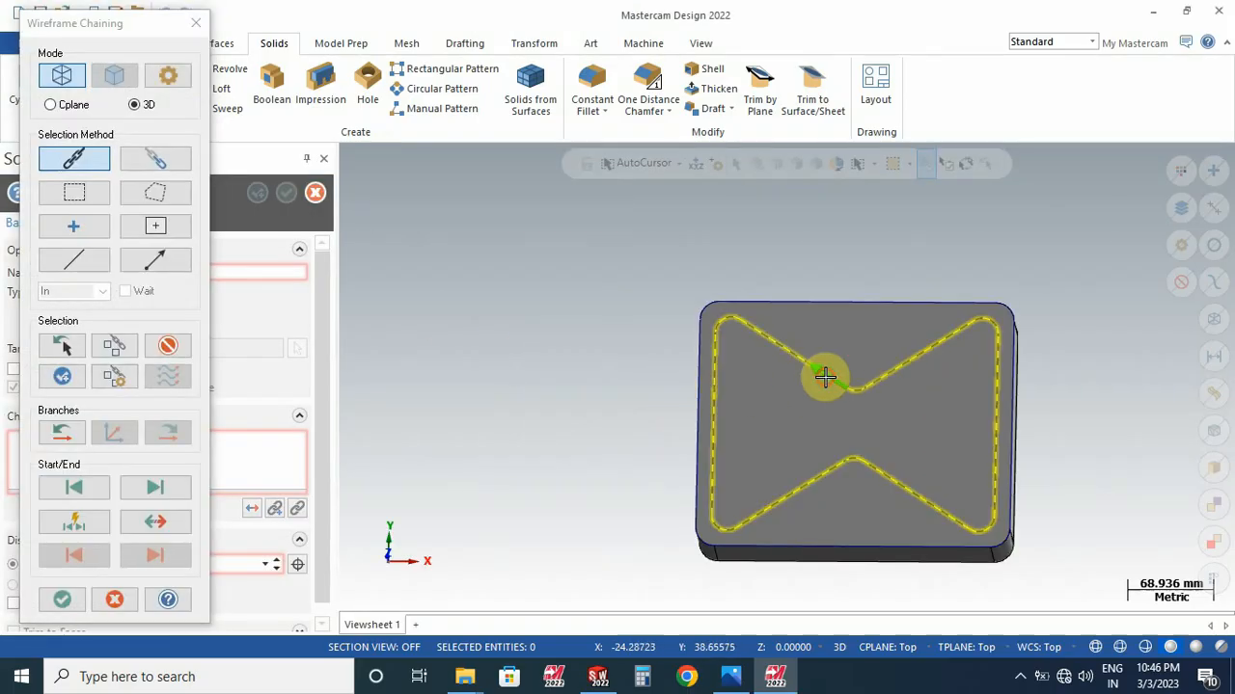
{"action": "left_click", "coordinate": [56, 600]}
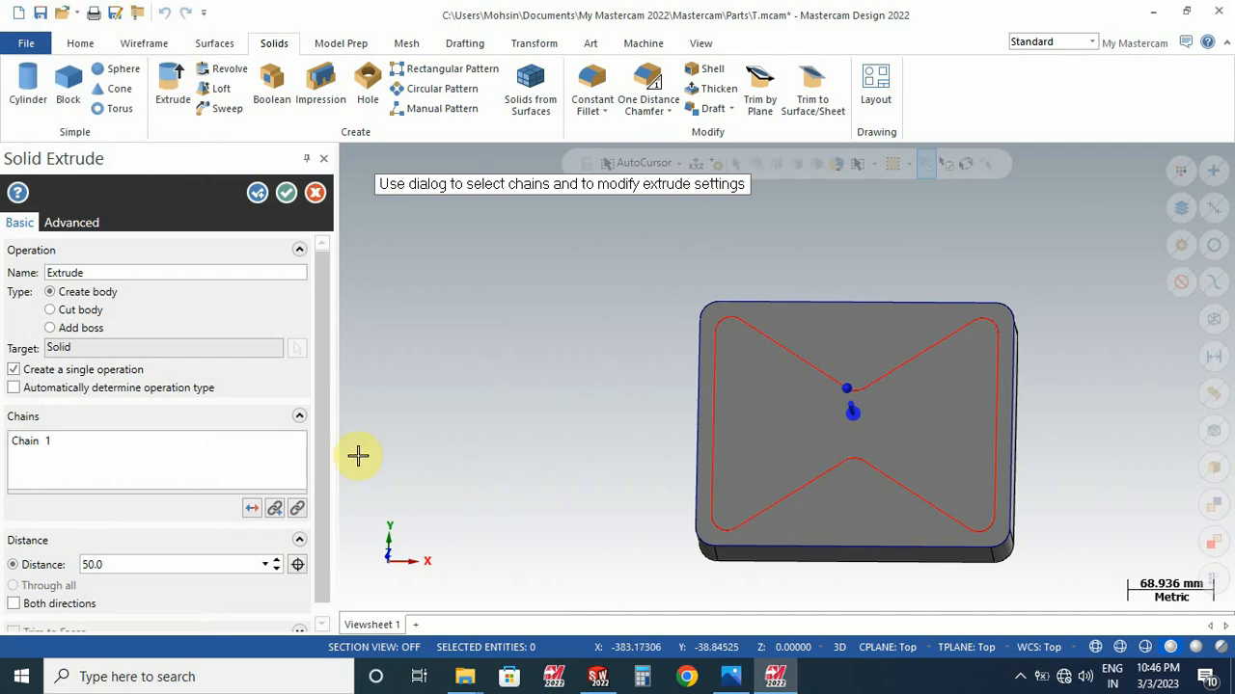
Step: Extrude the bow-tie chain as a cut body into the block with a distance of 40 mm
{"action": "middle_click_drag", "start_coordinate": [463, 444], "coordinate": [474, 403]}
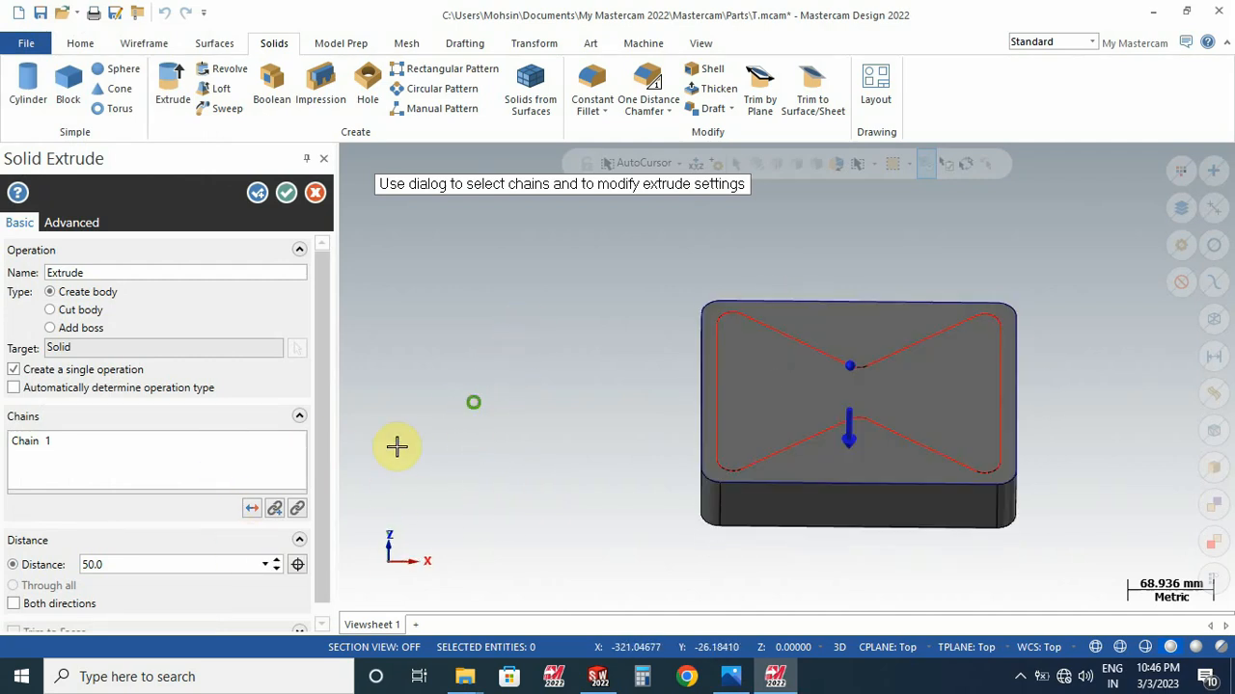
{"action": "left_click", "coordinate": [53, 310]}
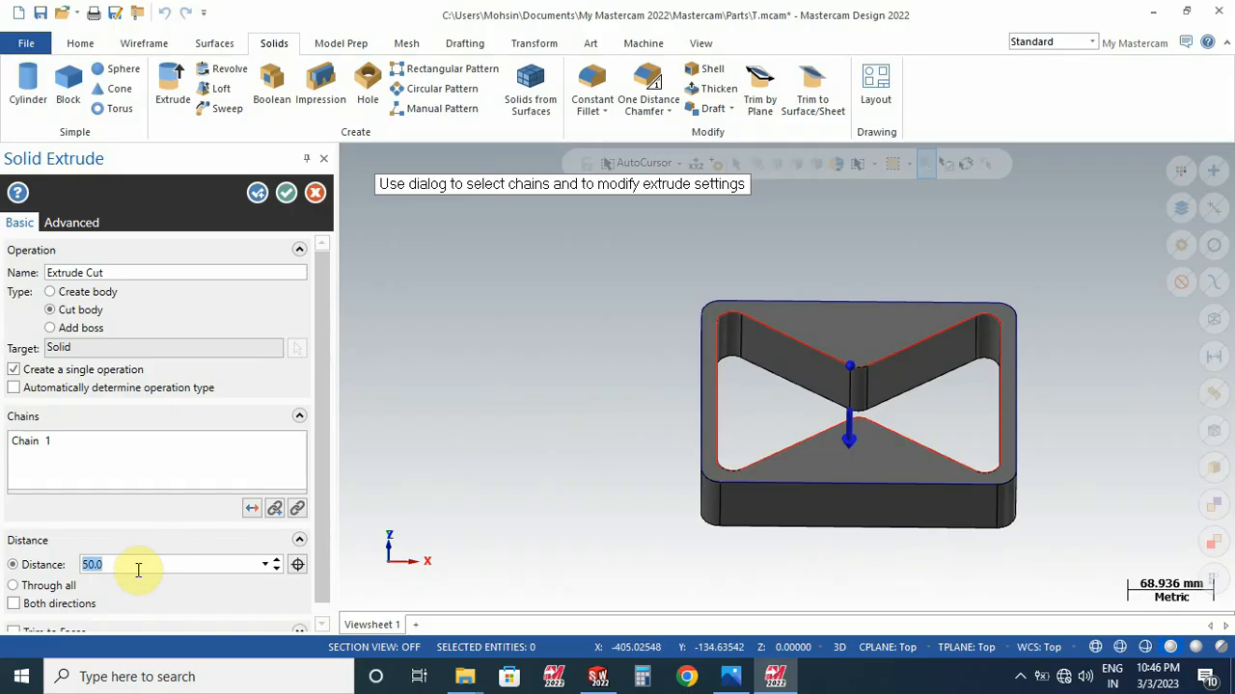
{"action": "type", "text": "0"}
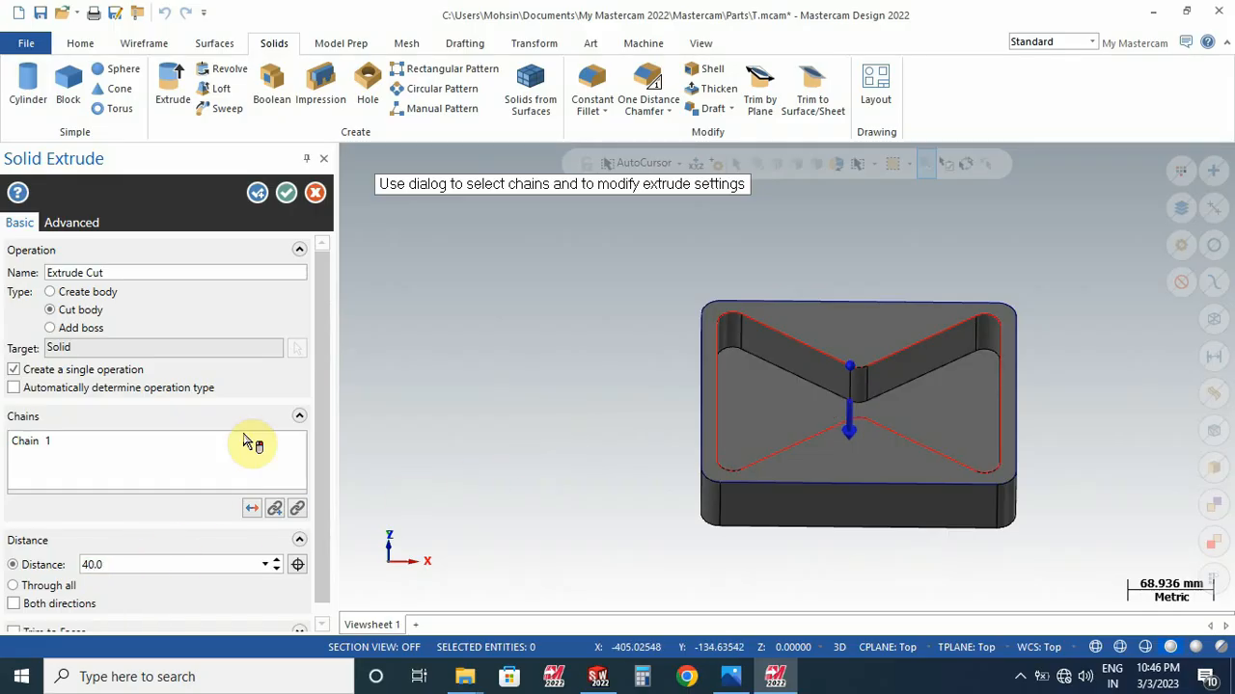
{"action": "left_click", "coordinate": [286, 194]}
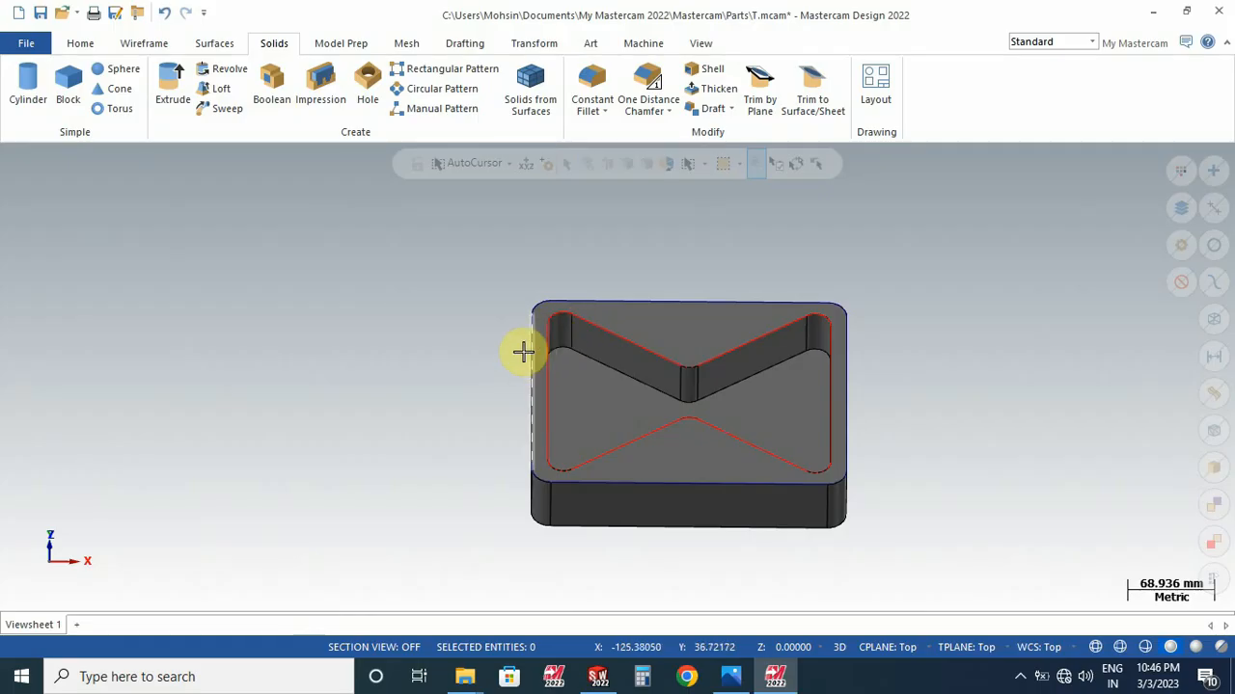
Step: Set the wireframe colour to yellow and consult the 2nd 3d example drawing for the hole dimensions
{"action": "right_click", "coordinate": [387, 257]}
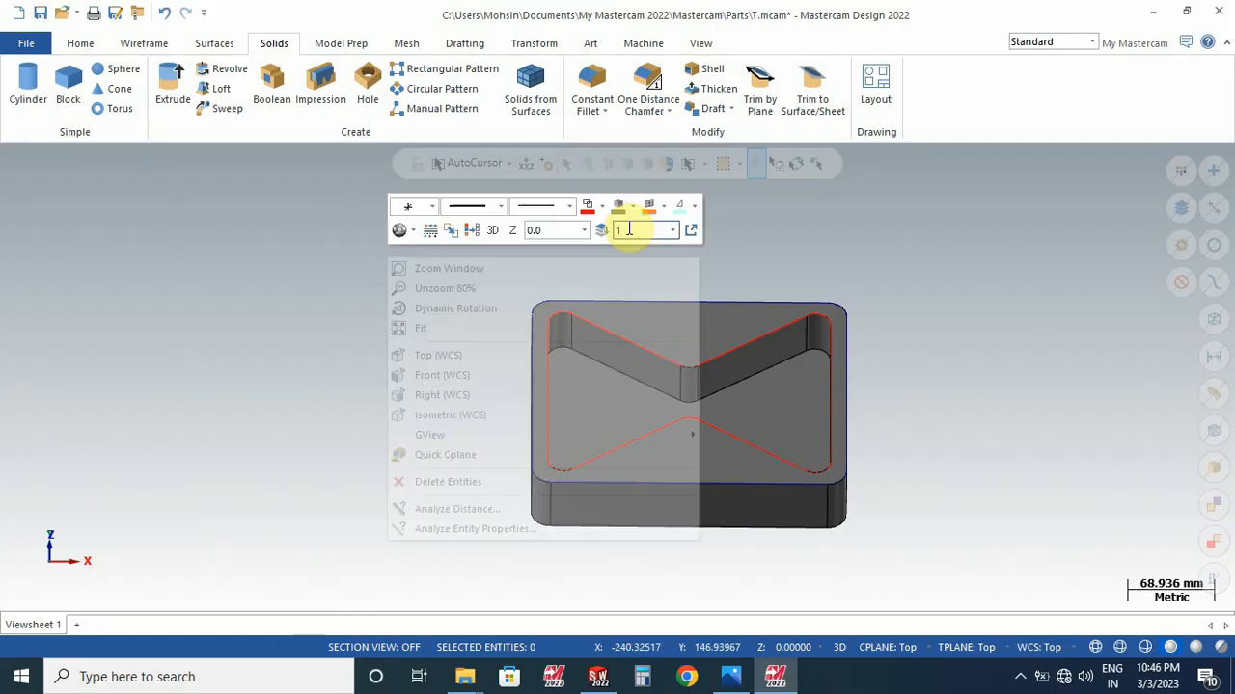
{"action": "left_click", "coordinate": [602, 208]}
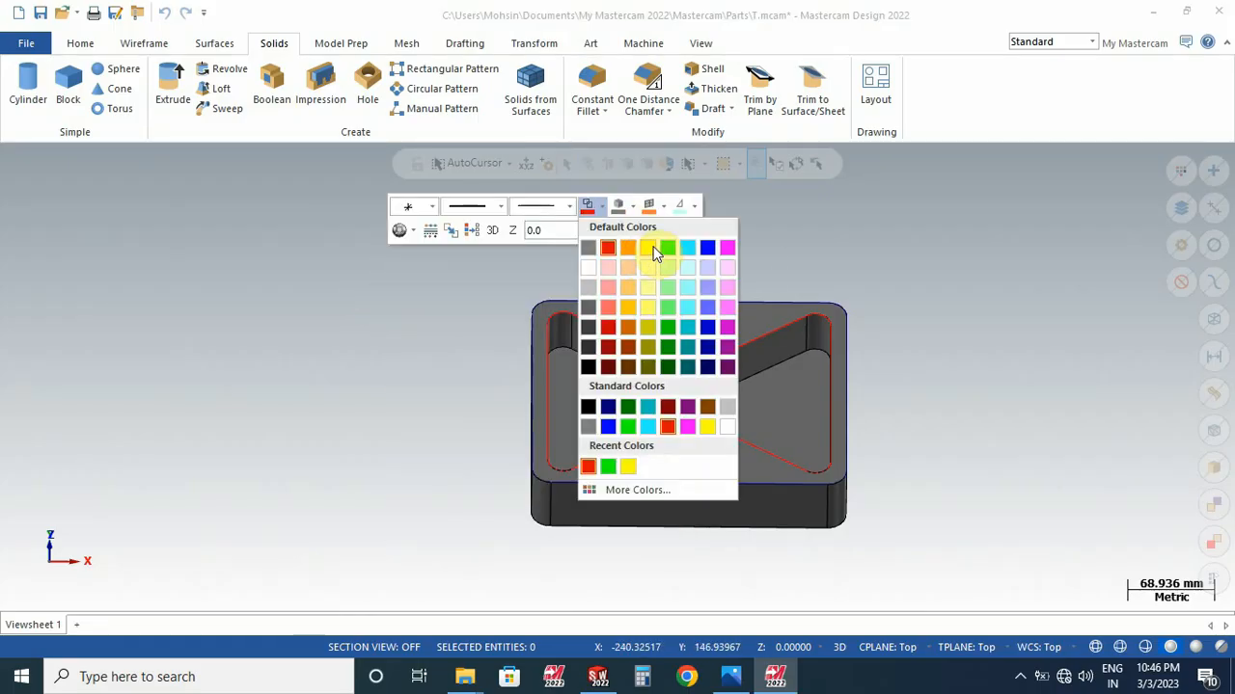
{"action": "left_click", "coordinate": [650, 251]}
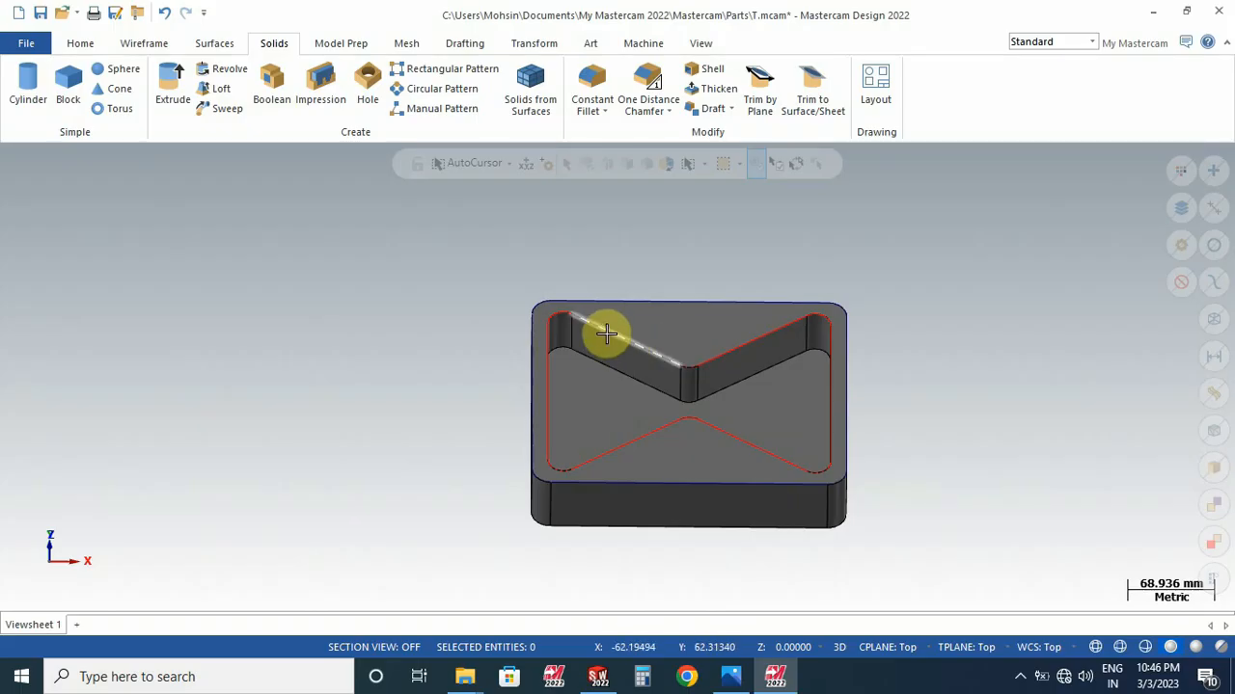
{"action": "left_click", "coordinate": [146, 46]}
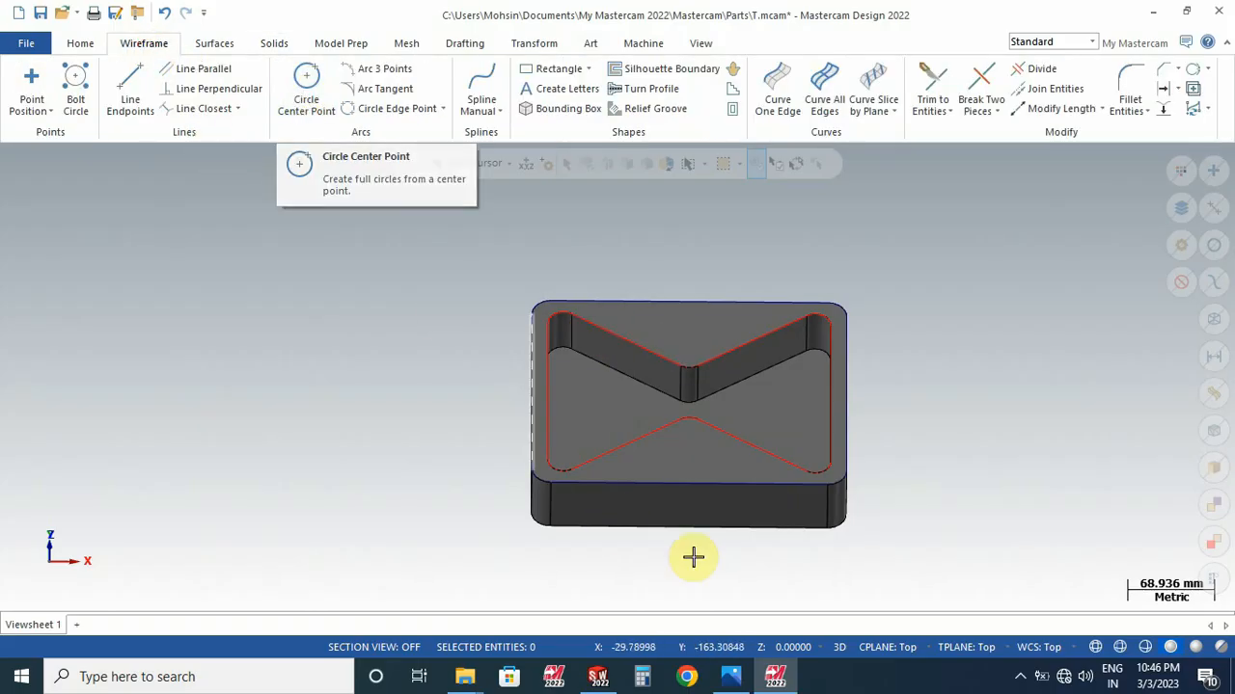
{"action": "left_click", "coordinate": [730, 676]}
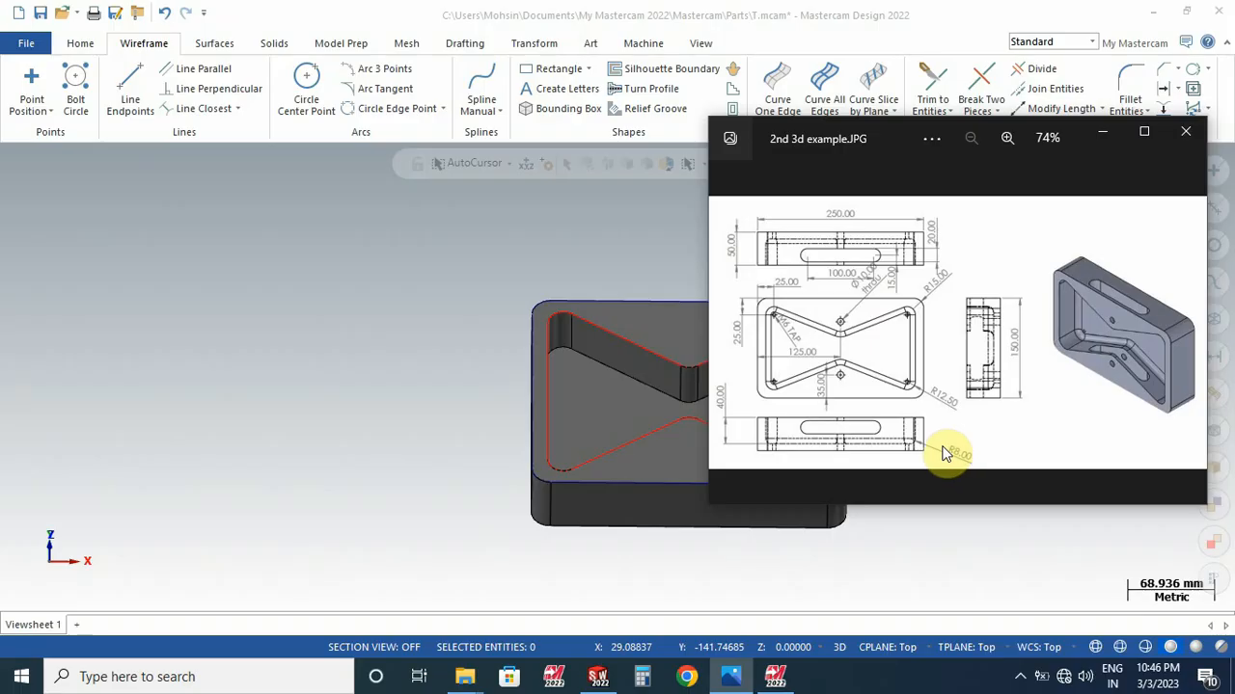
{"action": "left_click", "coordinate": [1104, 136]}
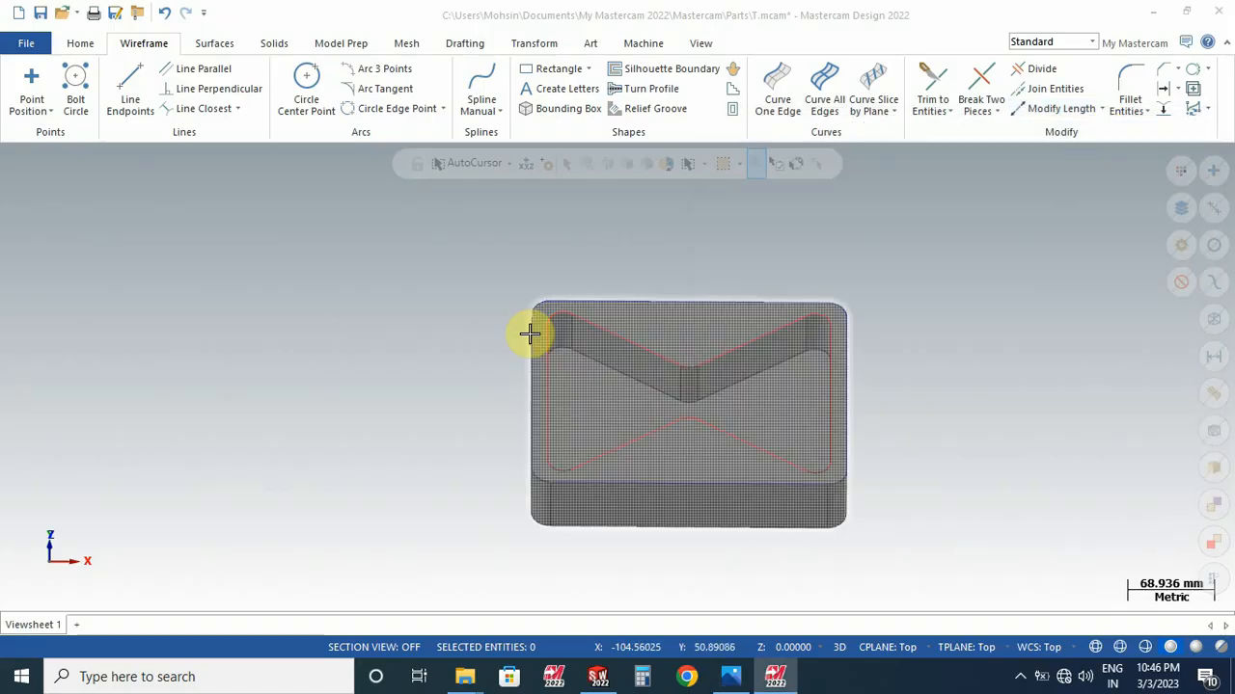
Step: Draw a 10 mm diameter circle centred on the arc centre of the pocket's upper middle fillet
{"action": "left_click", "coordinate": [307, 87]}
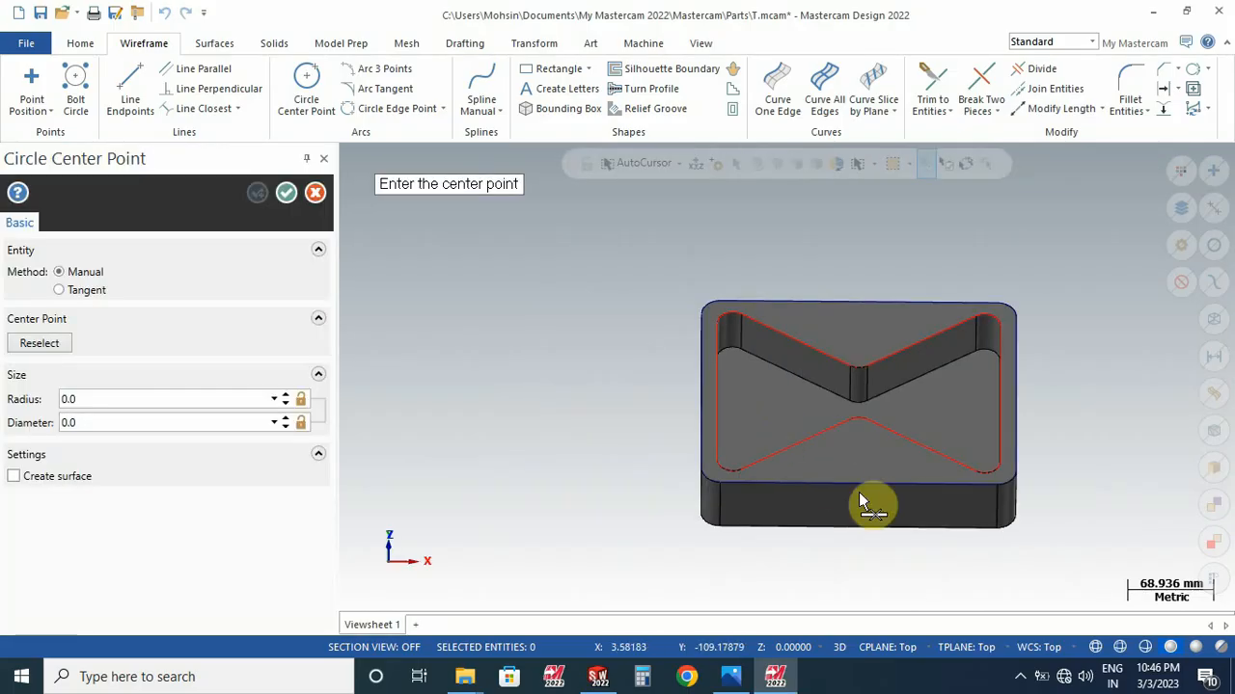
{"action": "scroll", "coordinate": [849, 358], "scroll_direction": "up", "scroll_amount": 5}
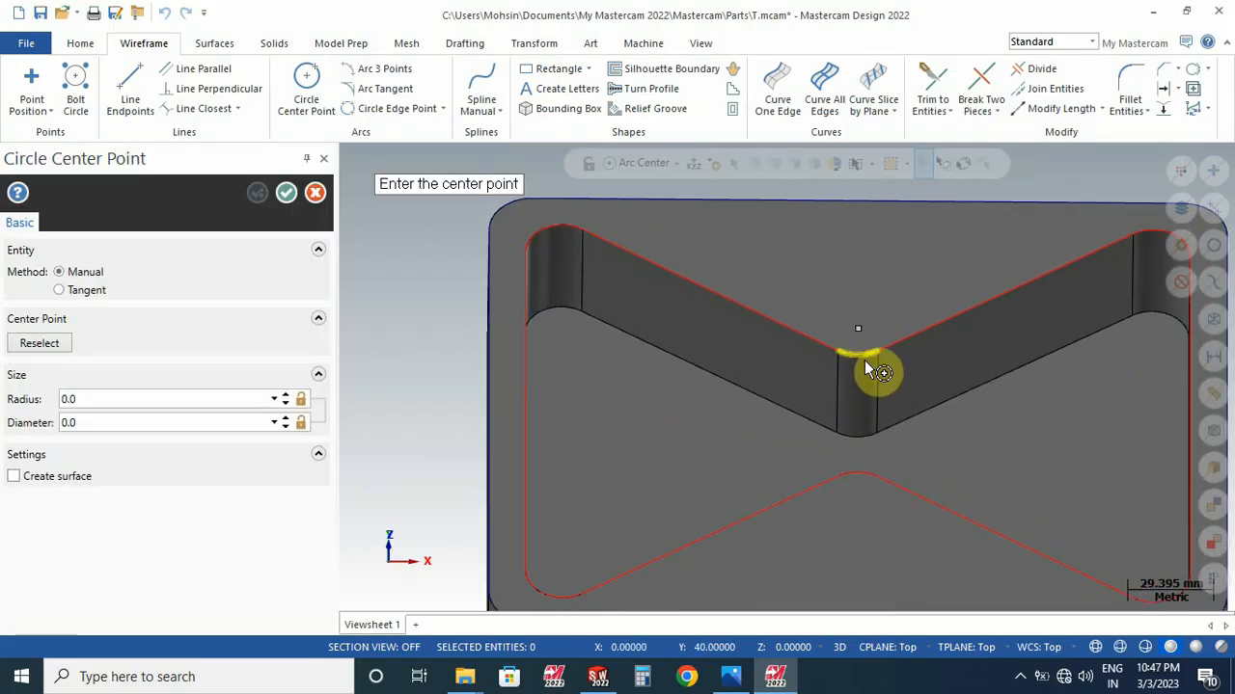
{"action": "left_click", "coordinate": [868, 368]}
{"action": "left_click", "coordinate": [871, 310]}
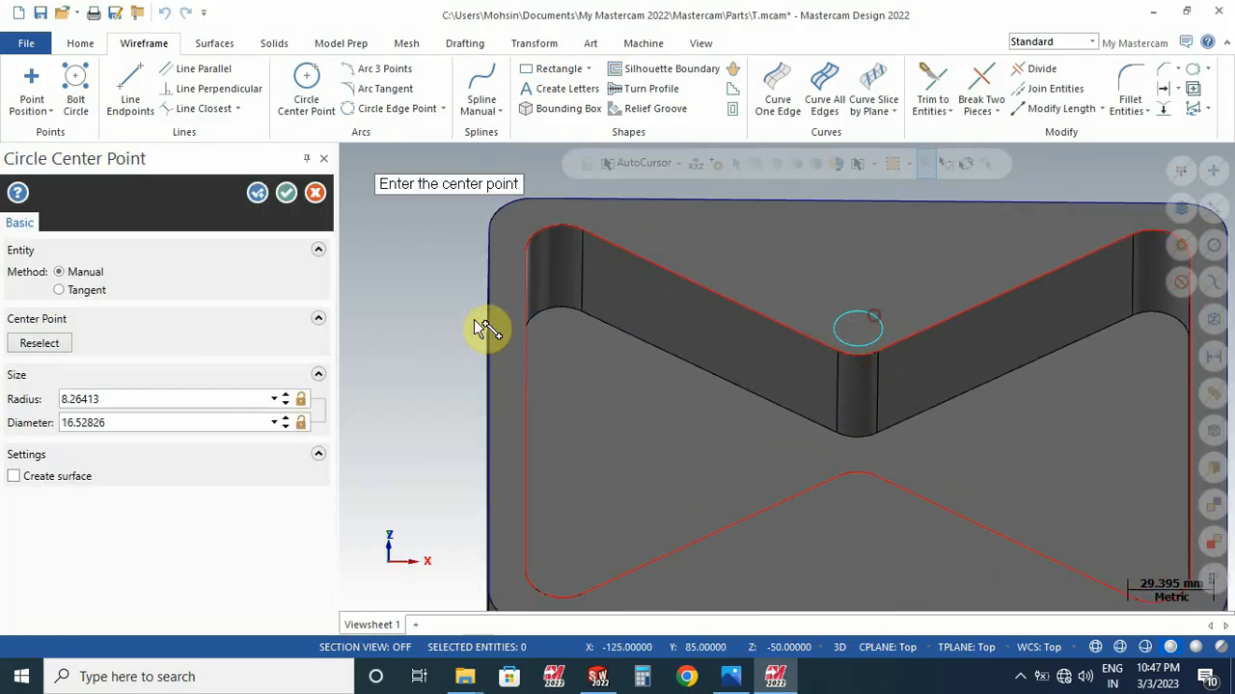
{"action": "double_click", "coordinate": [120, 421]}
{"action": "type", "text": "1"}
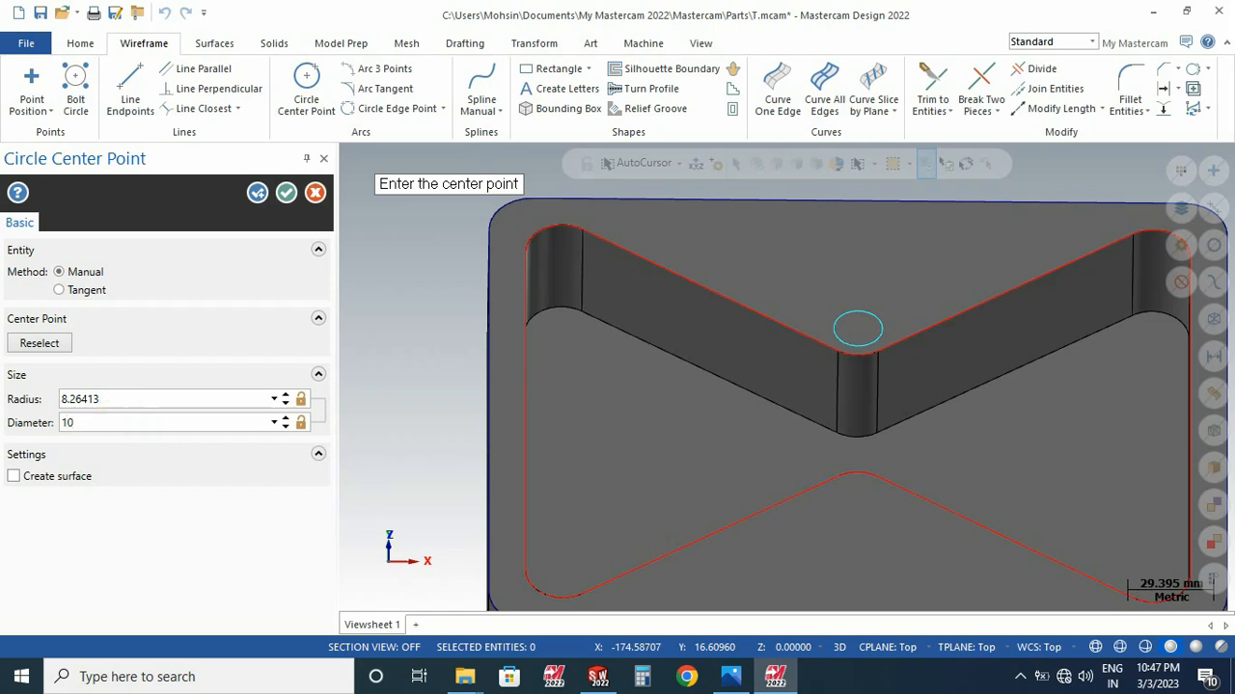
{"action": "type", "text": "0"}
{"action": "key", "text": "Return"}
{"action": "scroll", "coordinate": [647, 367], "scroll_direction": "down", "scroll_amount": 4}
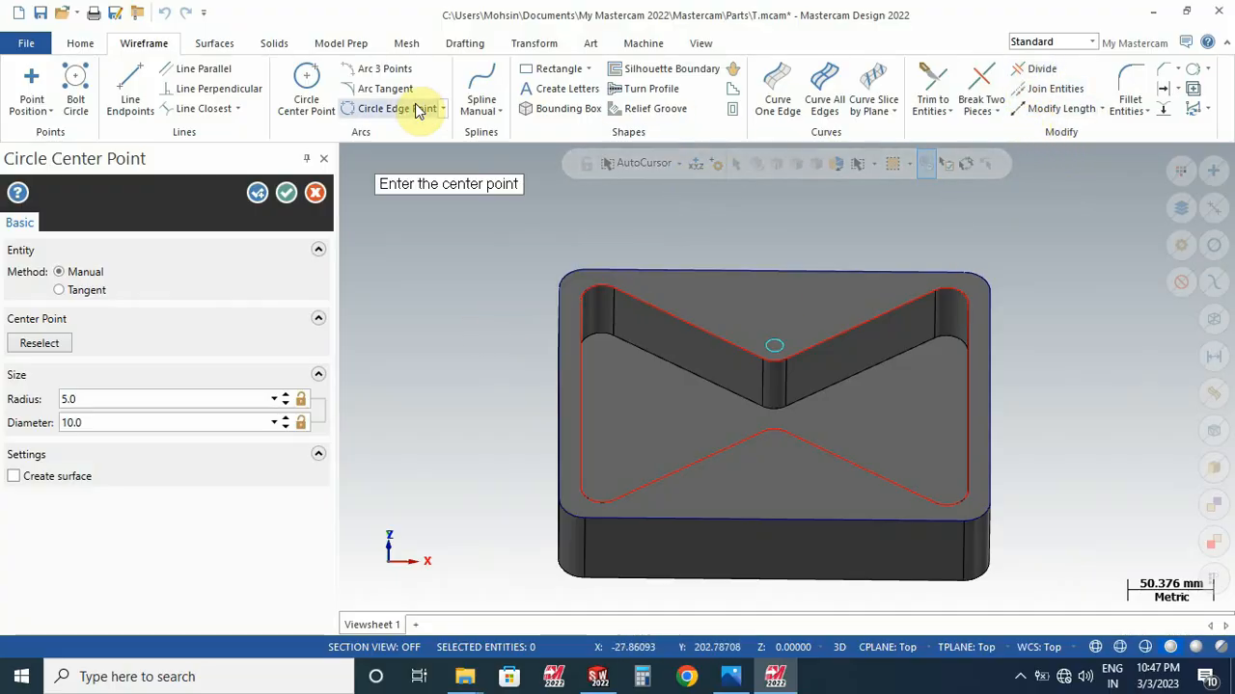
{"action": "left_click", "coordinate": [257, 193]}
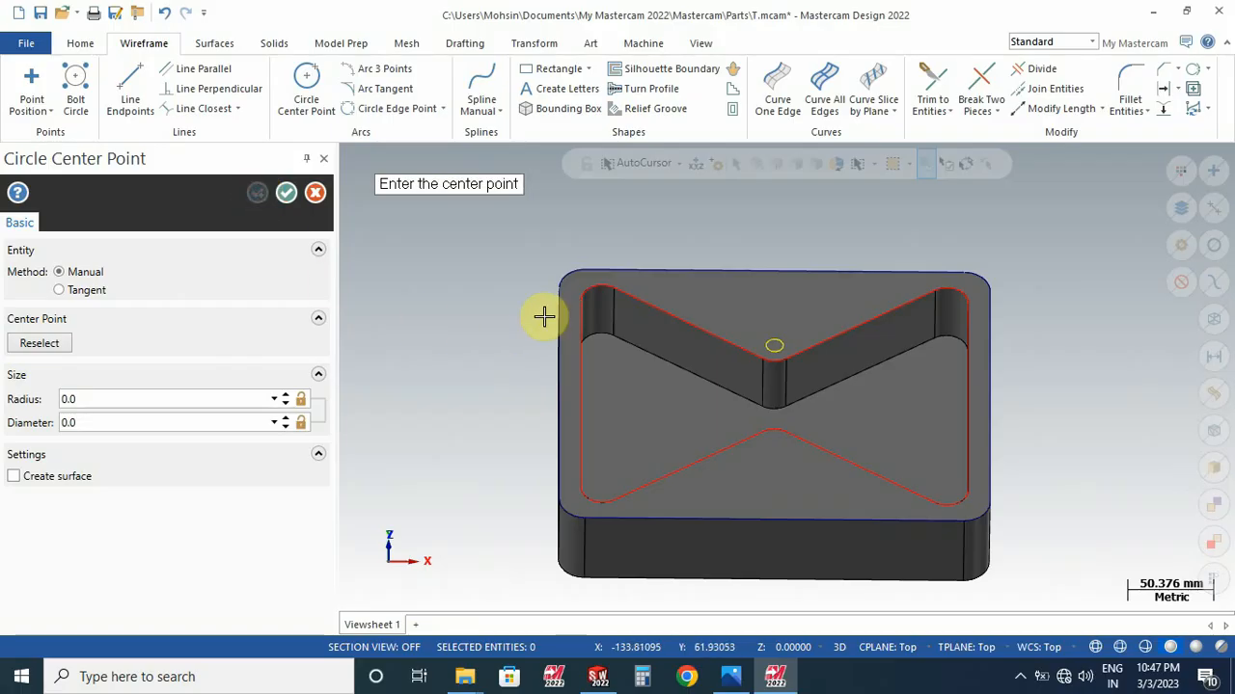
Step: Draw a 5 mm diameter circle at the arc centre of the pocket floor's upper-left corner
{"action": "left_click", "coordinate": [605, 347]}
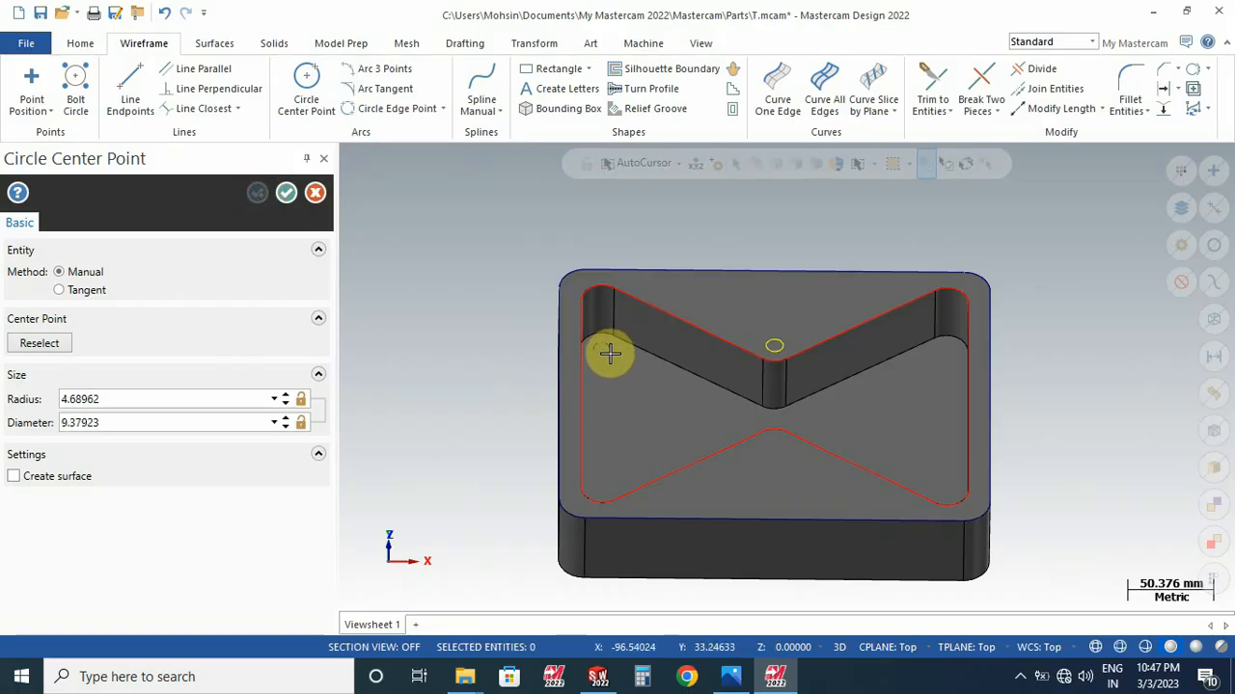
{"action": "left_click", "coordinate": [609, 353]}
{"action": "left_click", "coordinate": [149, 423]}
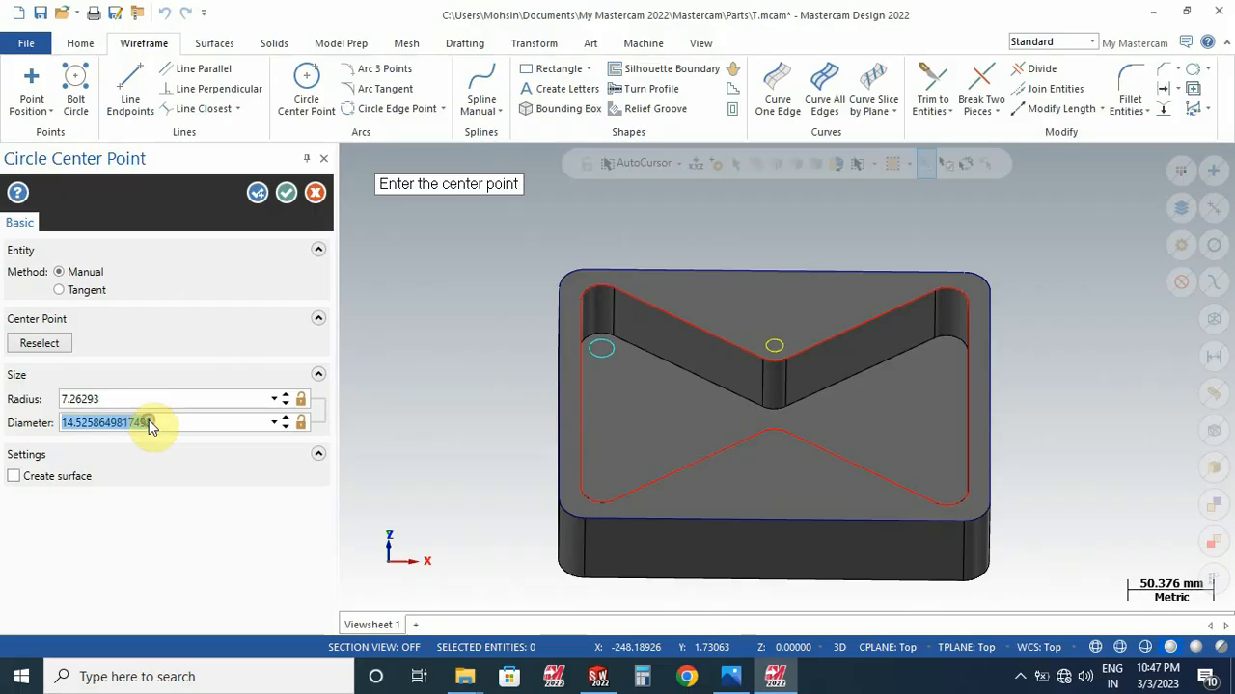
{"action": "type", "text": "5"}
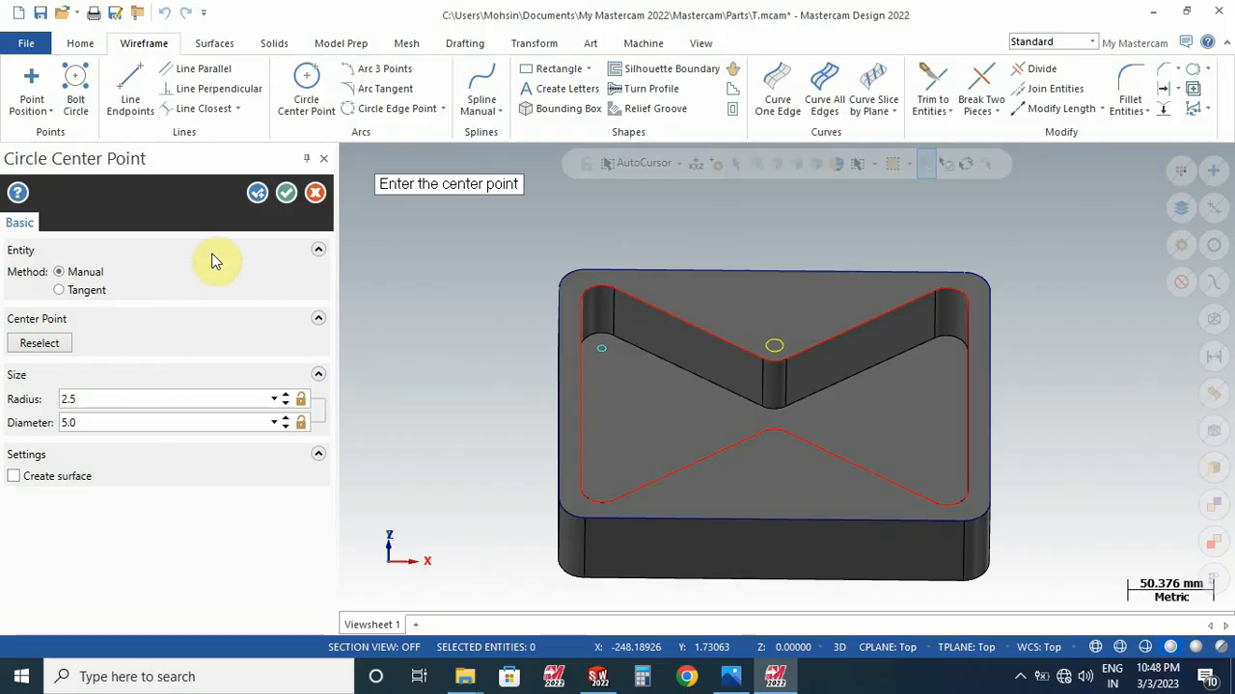
{"action": "left_click", "coordinate": [286, 193]}
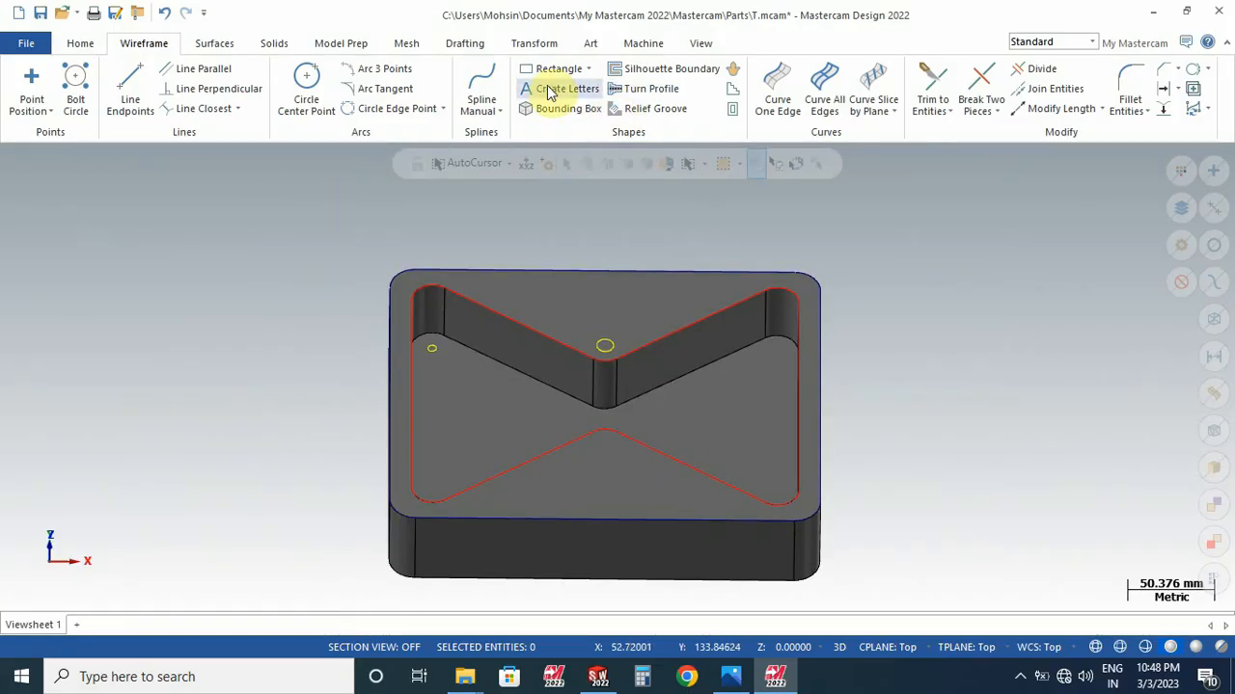
Step: Mirror the 5 mm circle as copies about both the X and Y axes to fill the other pocket corners
{"action": "left_click", "coordinate": [535, 43]}
{"action": "left_click", "coordinate": [277, 90]}
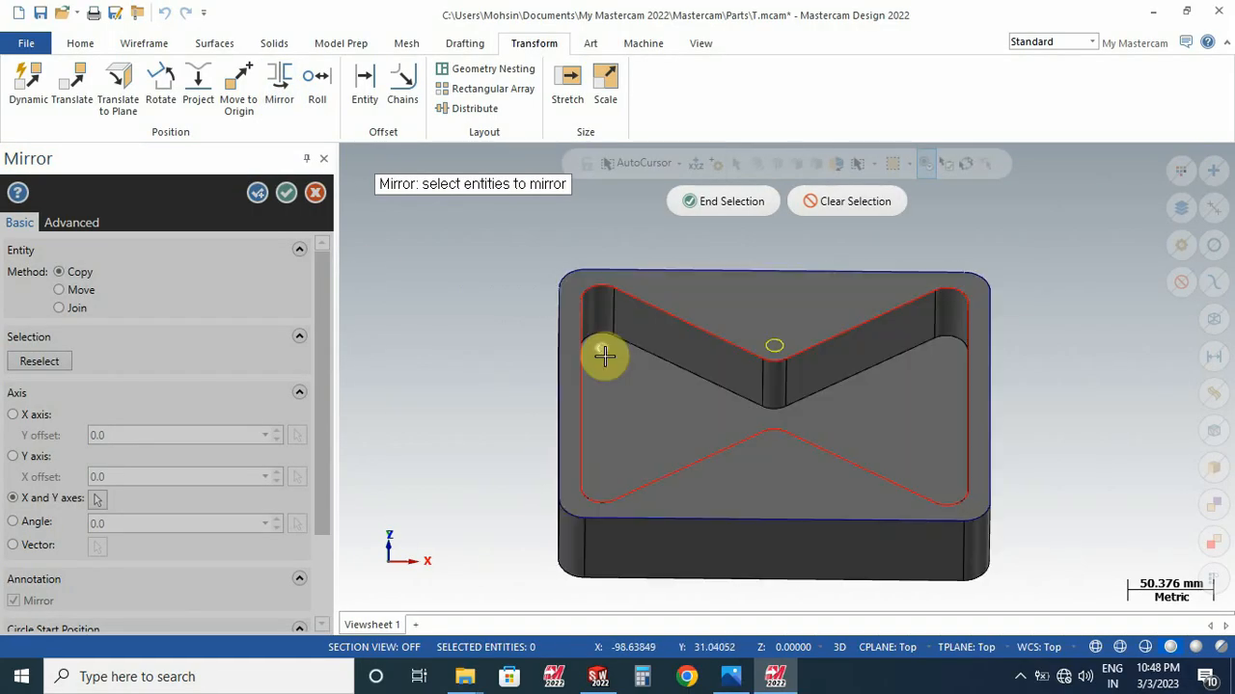
{"action": "scroll", "coordinate": [797, 460], "scroll_direction": "down", "scroll_amount": 5}
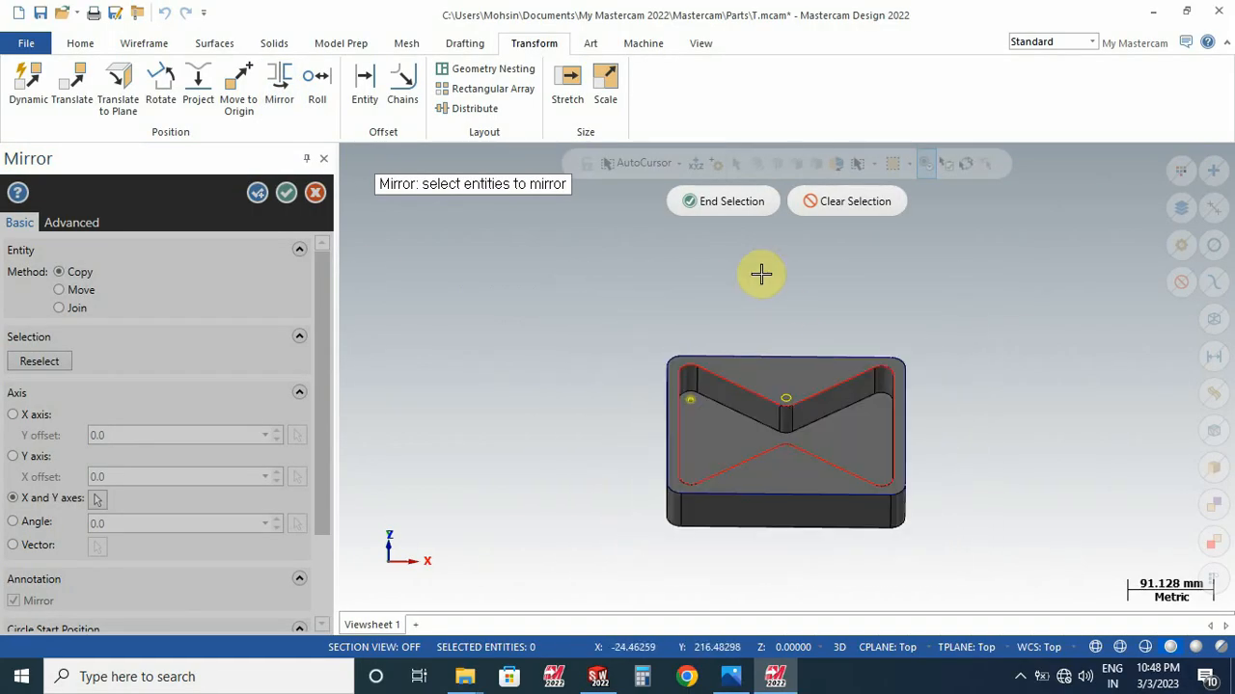
{"action": "left_click", "coordinate": [723, 203]}
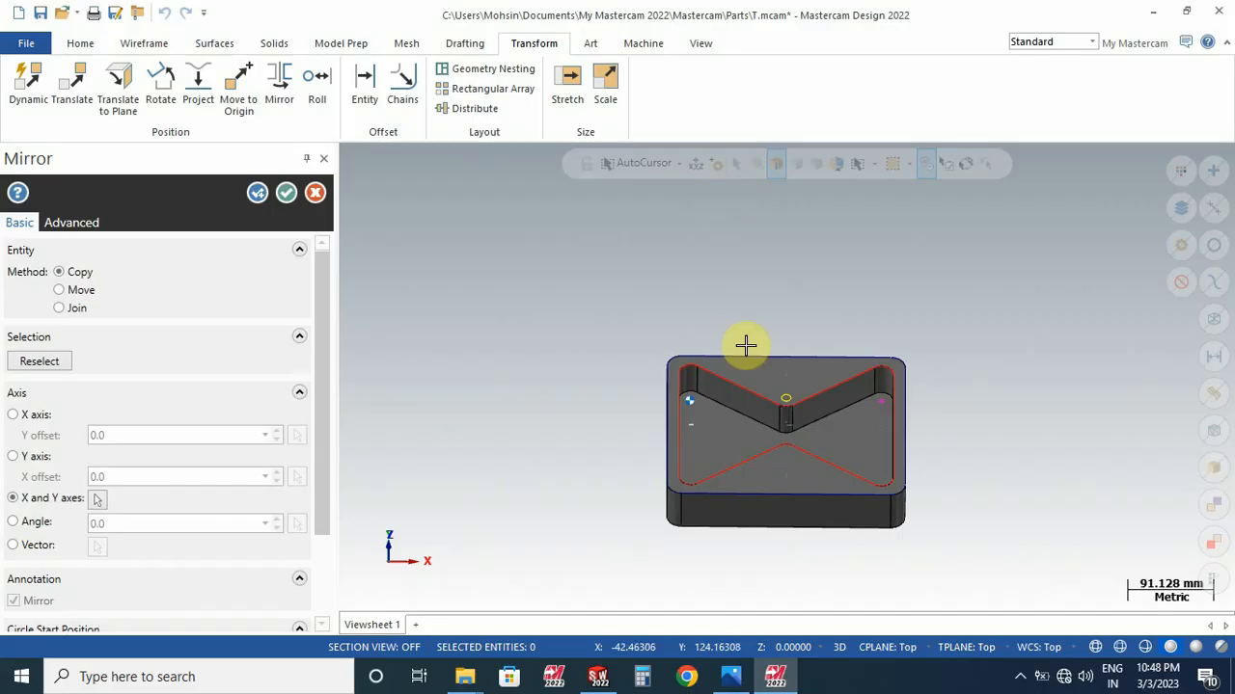
{"action": "middle_click_drag", "start_coordinate": [666, 309], "coordinate": [665, 345]}
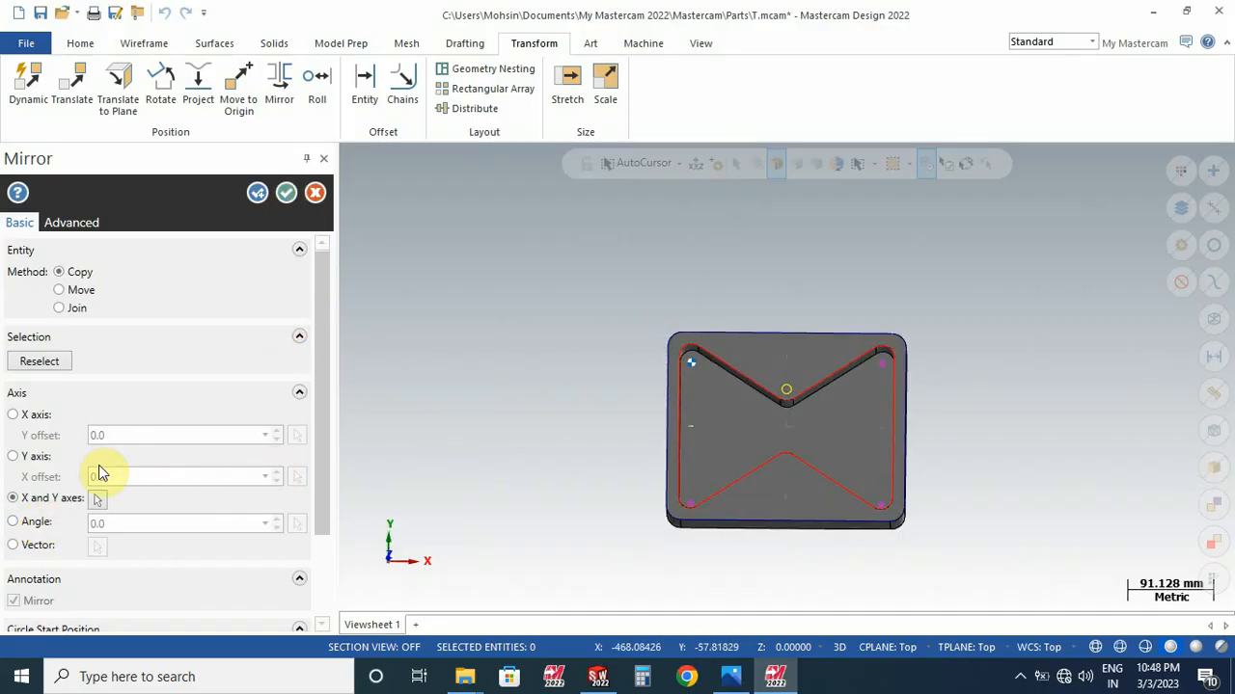
{"action": "left_click", "coordinate": [15, 414]}
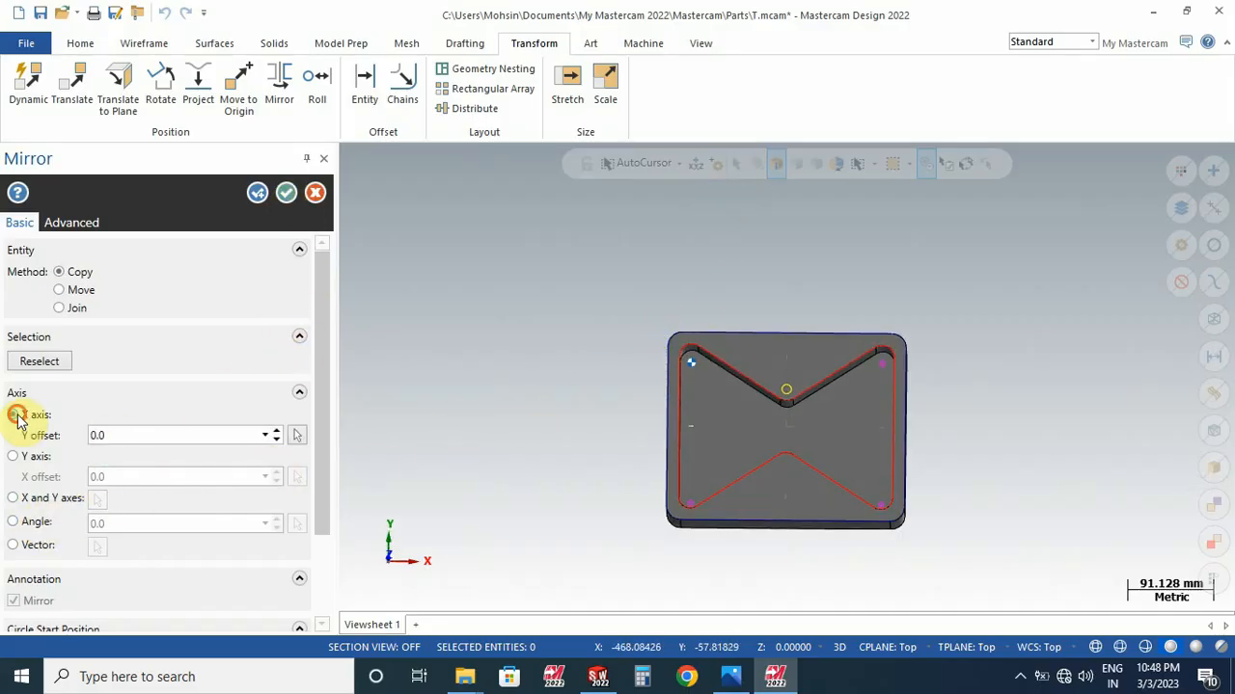
{"action": "left_click", "coordinate": [13, 498]}
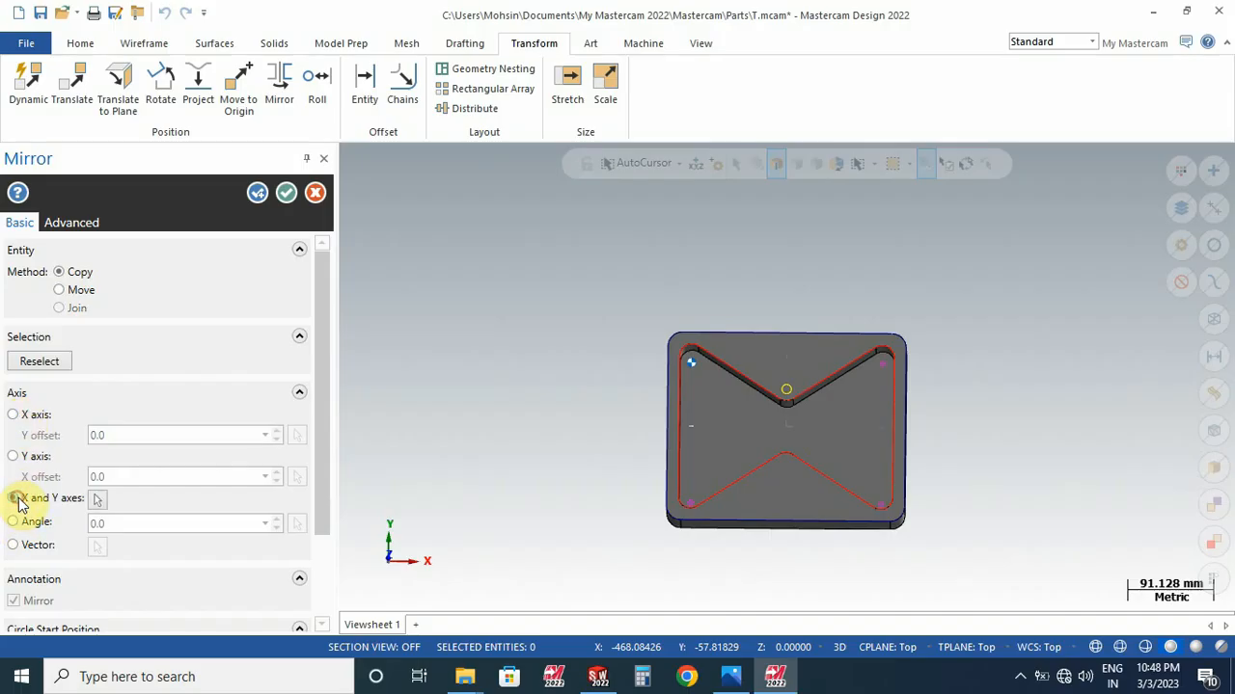
{"action": "left_click", "coordinate": [285, 193]}
Step: Mirror the 10 mm circle as a copy about the X axis and clear the transform result colours
{"action": "left_click", "coordinate": [279, 96]}
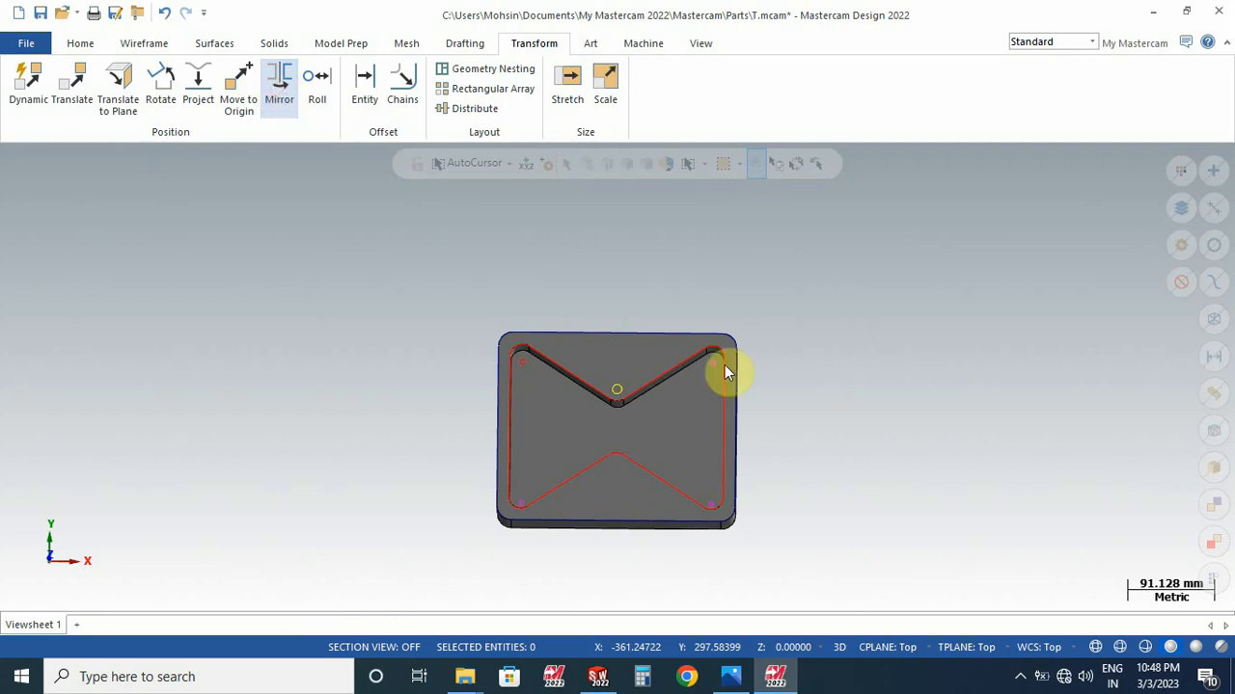
{"action": "scroll", "coordinate": [695, 386], "scroll_direction": "up", "scroll_amount": 4}
{"action": "scroll", "coordinate": [858, 399], "scroll_direction": "down", "scroll_amount": 2}
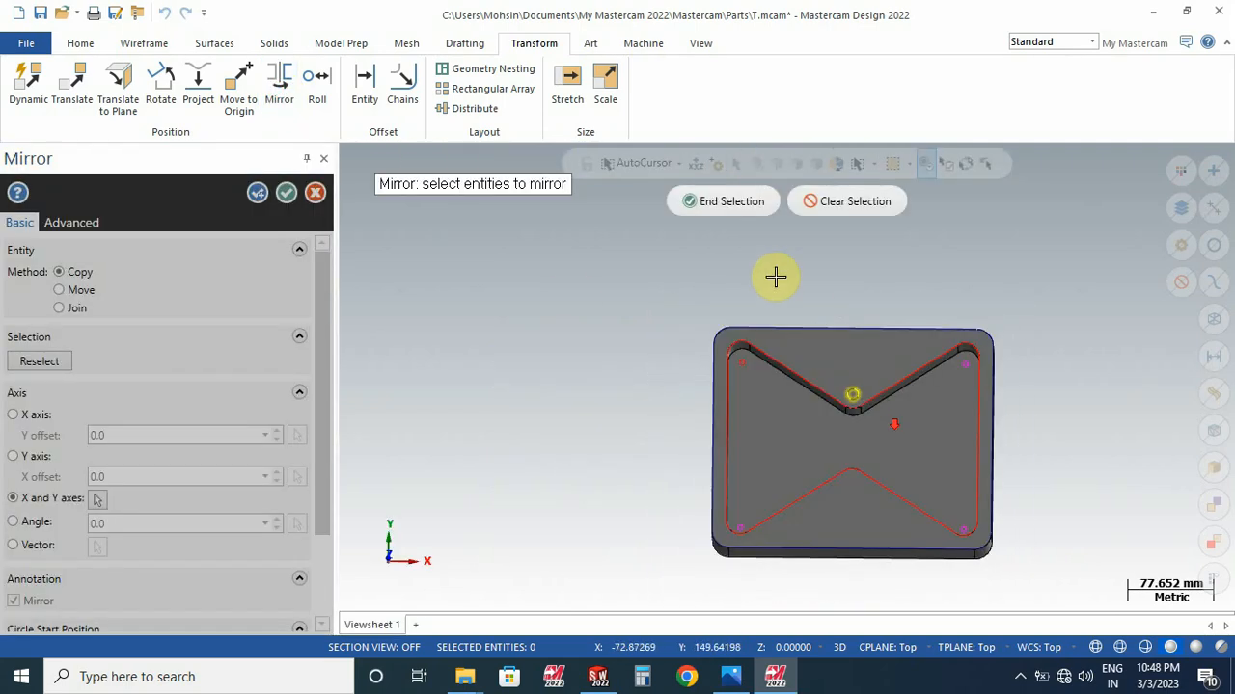
{"action": "left_click", "coordinate": [730, 201]}
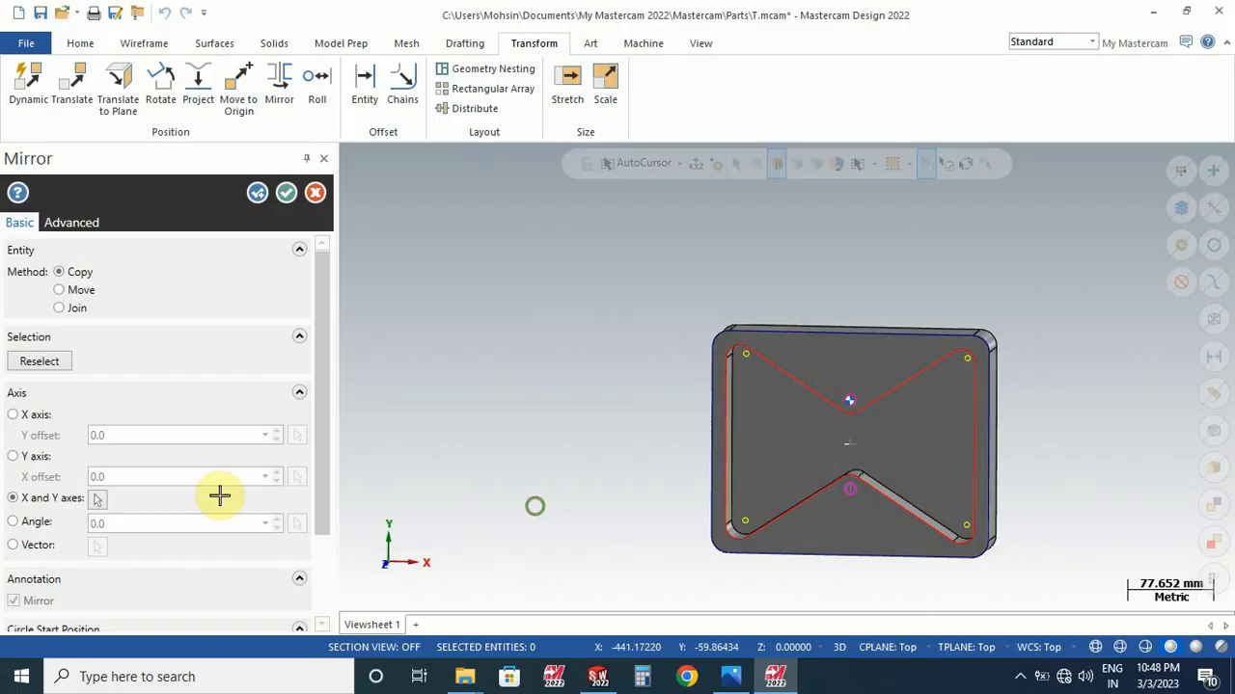
{"action": "left_click", "coordinate": [21, 457]}
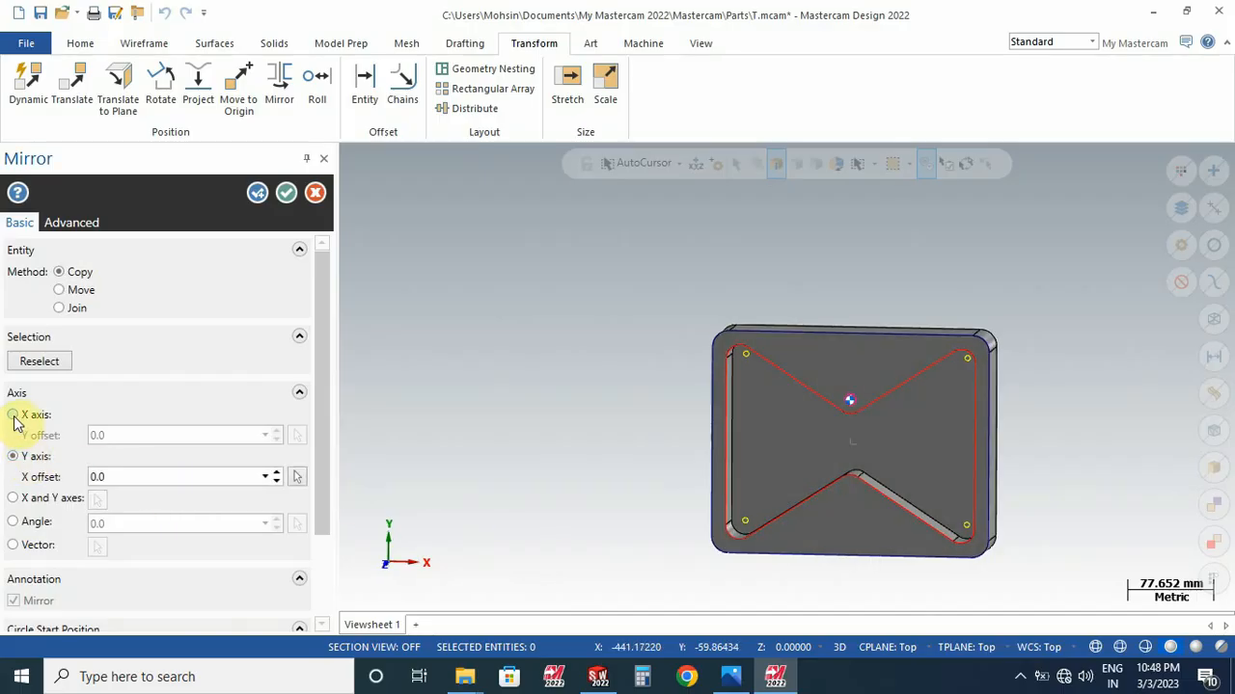
{"action": "left_click", "coordinate": [13, 417]}
{"action": "left_click", "coordinate": [285, 197]}
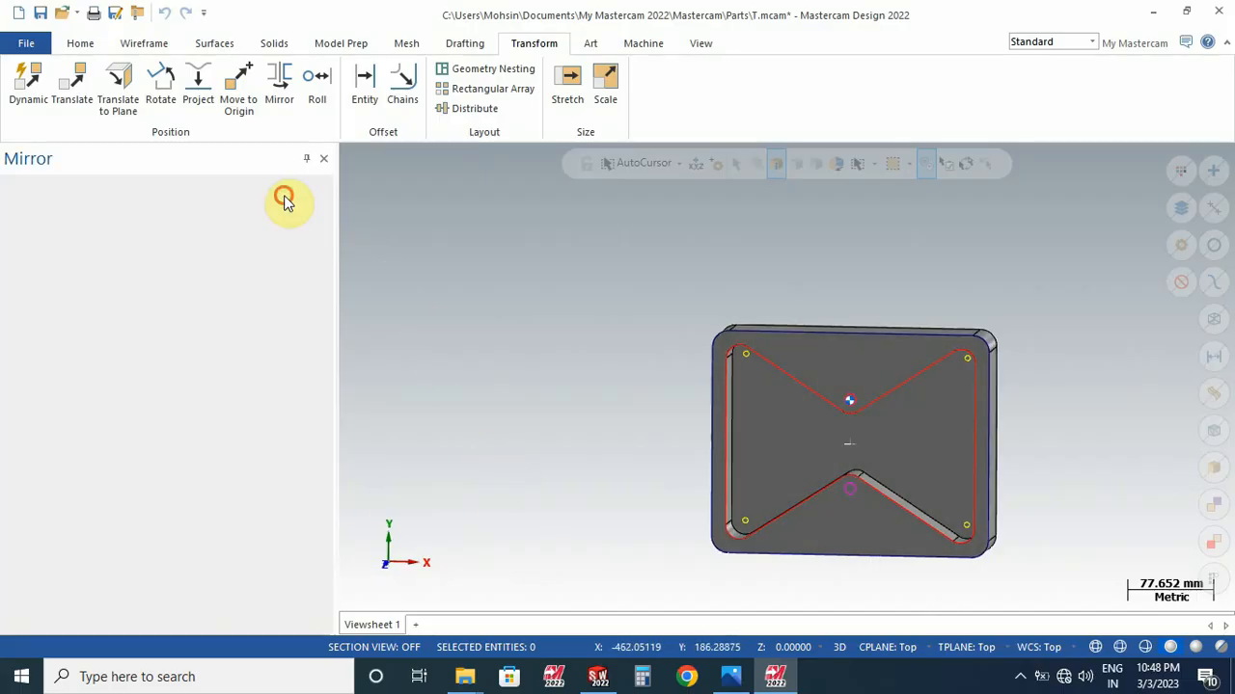
{"action": "scroll", "coordinate": [656, 453], "scroll_direction": "up", "scroll_amount": 1}
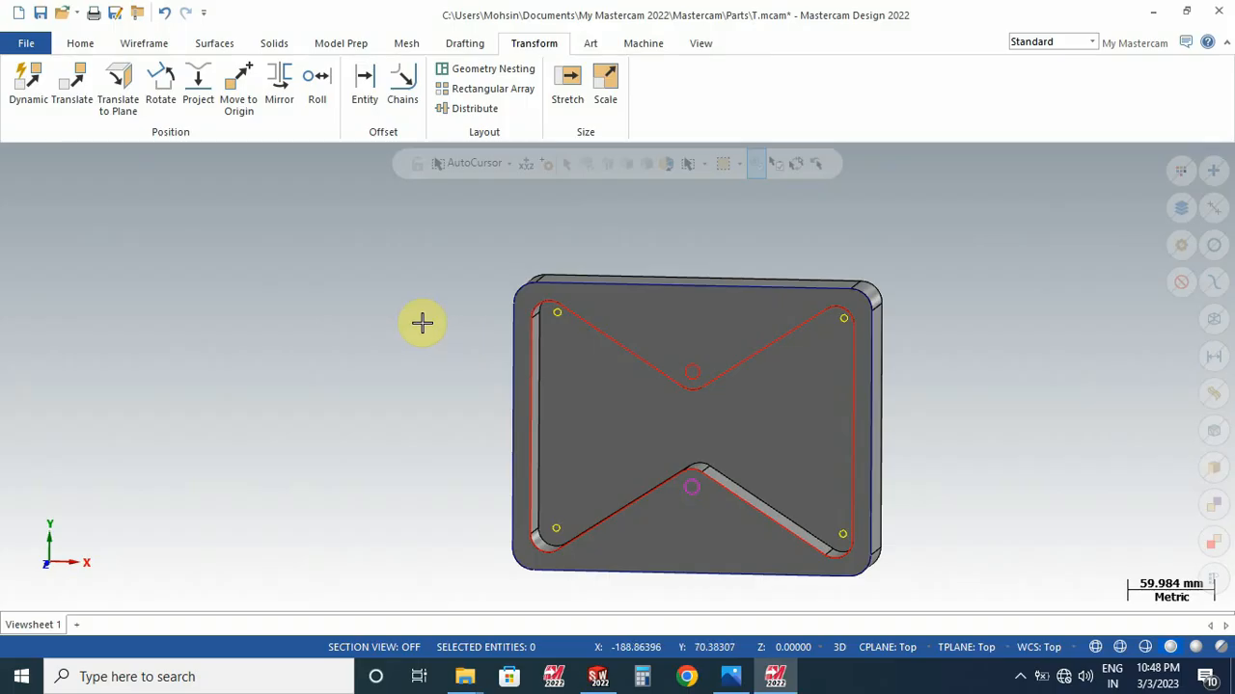
{"action": "right_click", "coordinate": [530, 317]}
{"action": "left_click", "coordinate": [672, 340]}
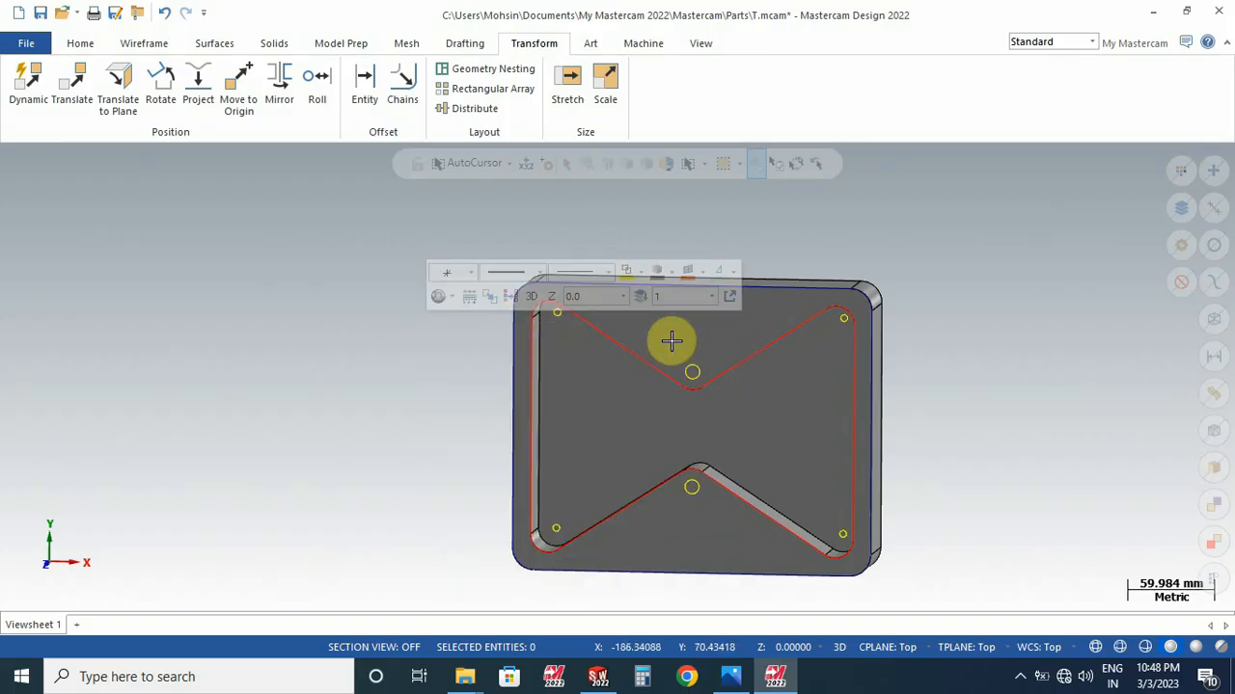
Step: Start a solid Extrude with the two 10 mm circles and the four 5 mm corner circles as chains
{"action": "left_click", "coordinate": [146, 44]}
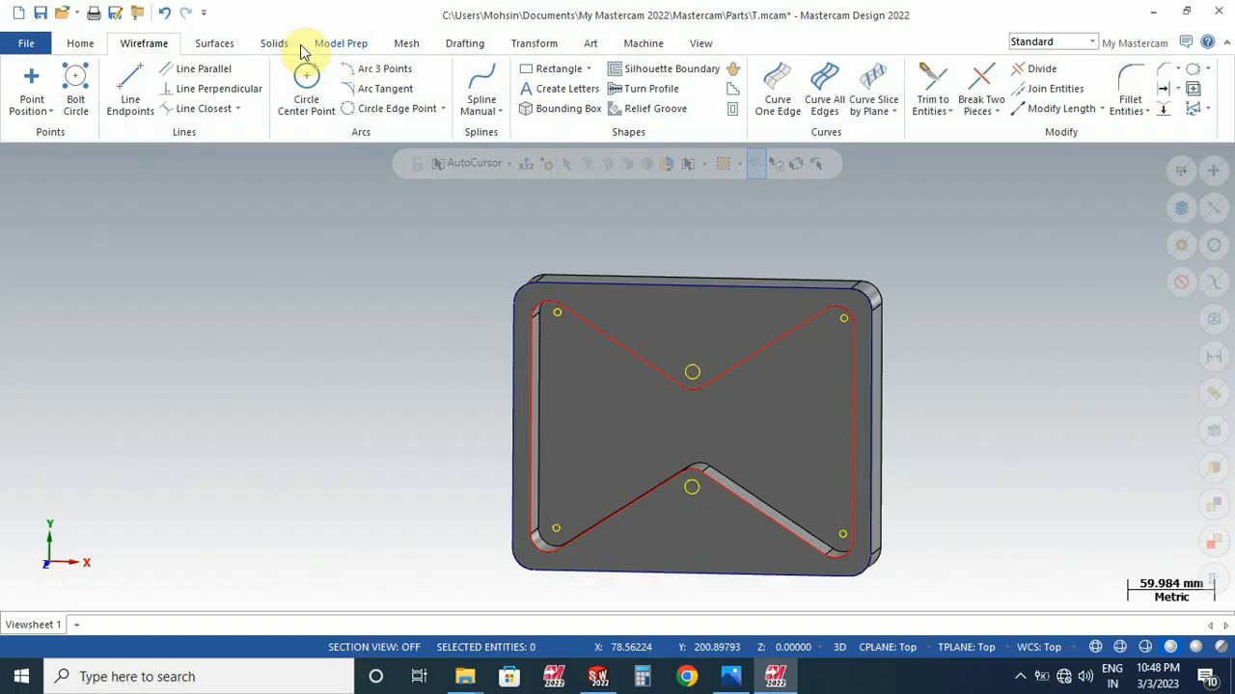
{"action": "left_click", "coordinate": [274, 44]}
{"action": "left_click", "coordinate": [172, 84]}
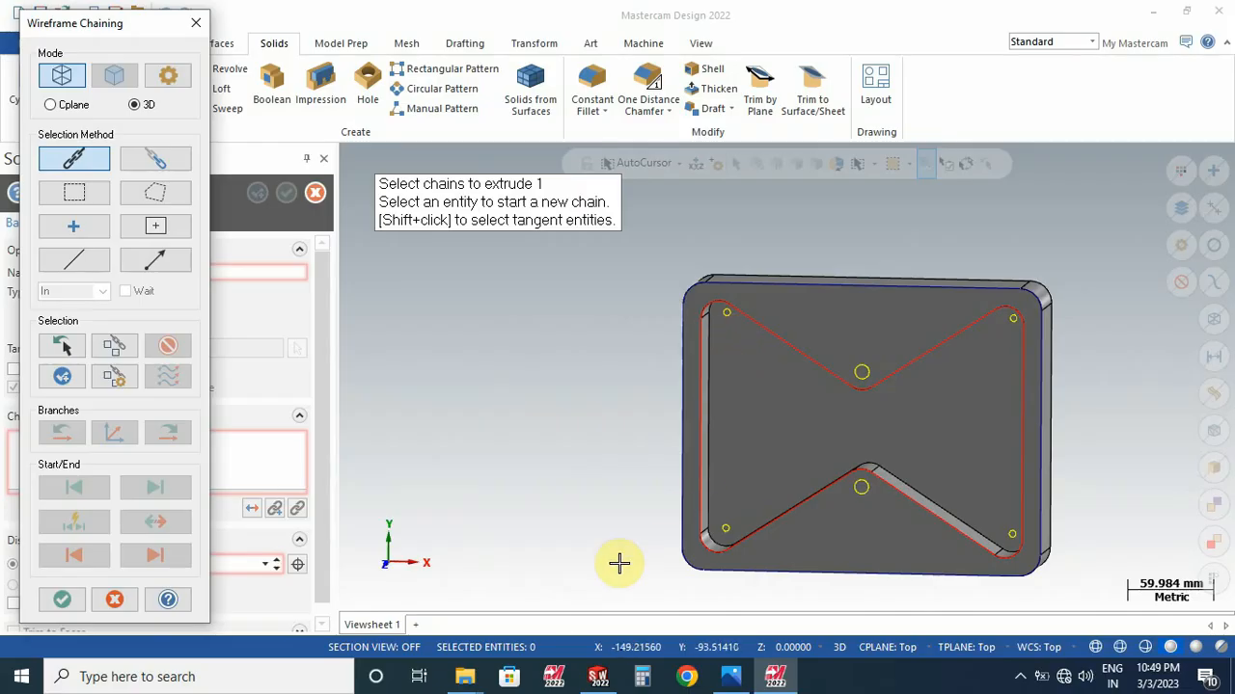
{"action": "left_click", "coordinate": [723, 527]}
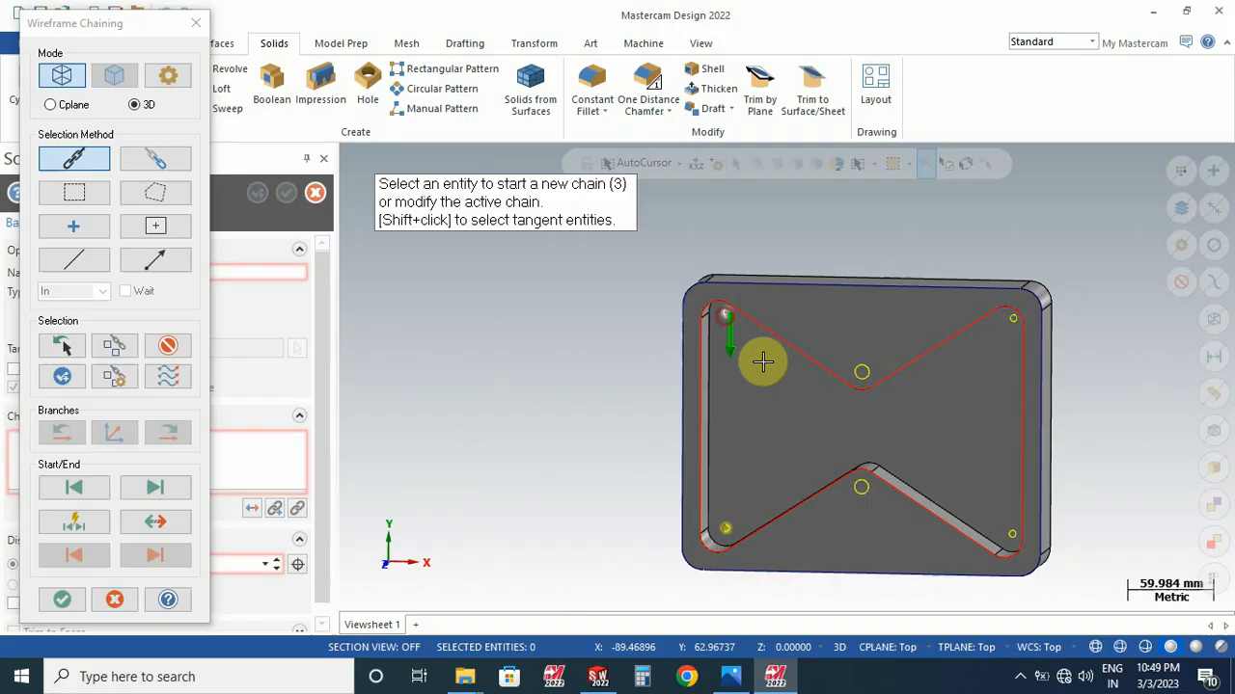
{"action": "left_click", "coordinate": [861, 359]}
{"action": "left_click", "coordinate": [860, 492]}
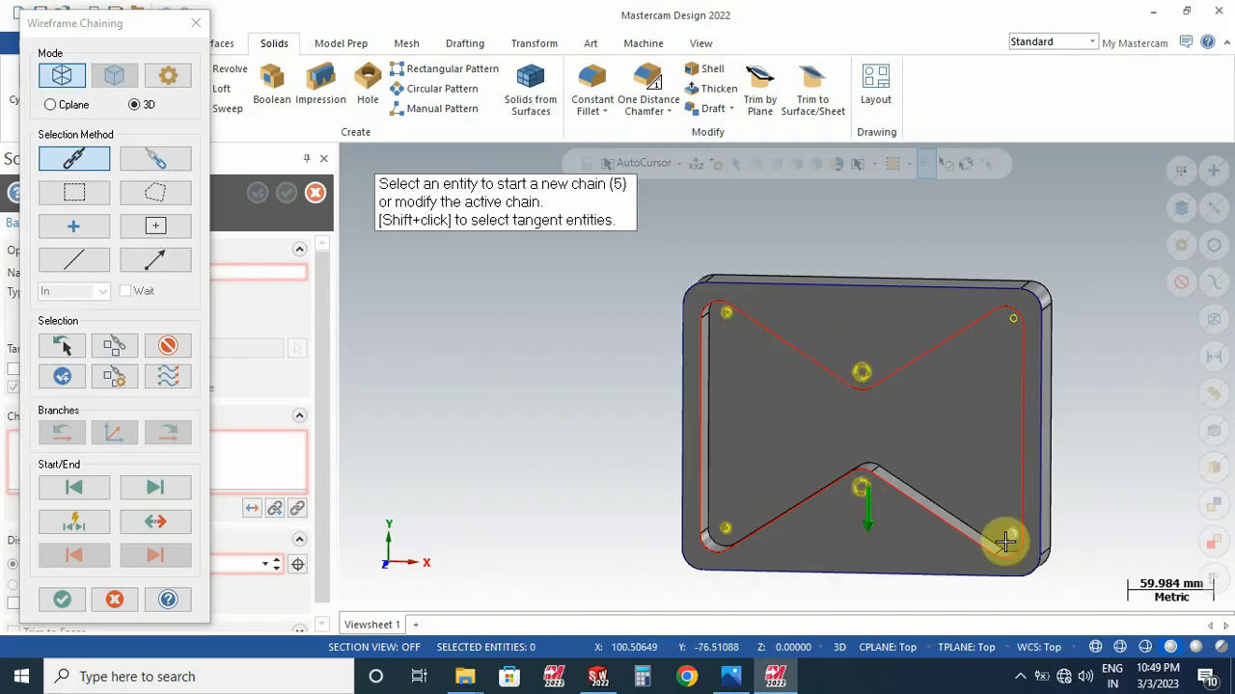
{"action": "left_click", "coordinate": [1008, 537]}
{"action": "left_click", "coordinate": [1005, 323]}
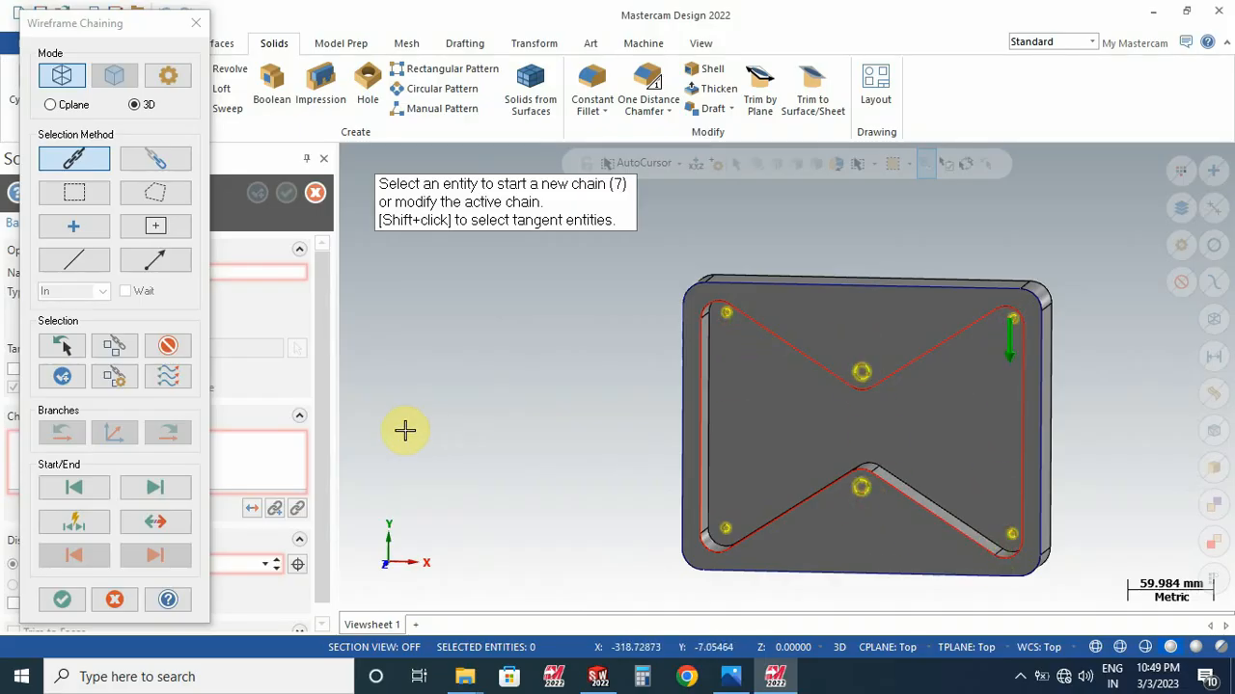
{"action": "middle_click_drag", "start_coordinate": [640, 438], "coordinate": [687, 415]}
{"action": "left_click", "coordinate": [62, 599]}
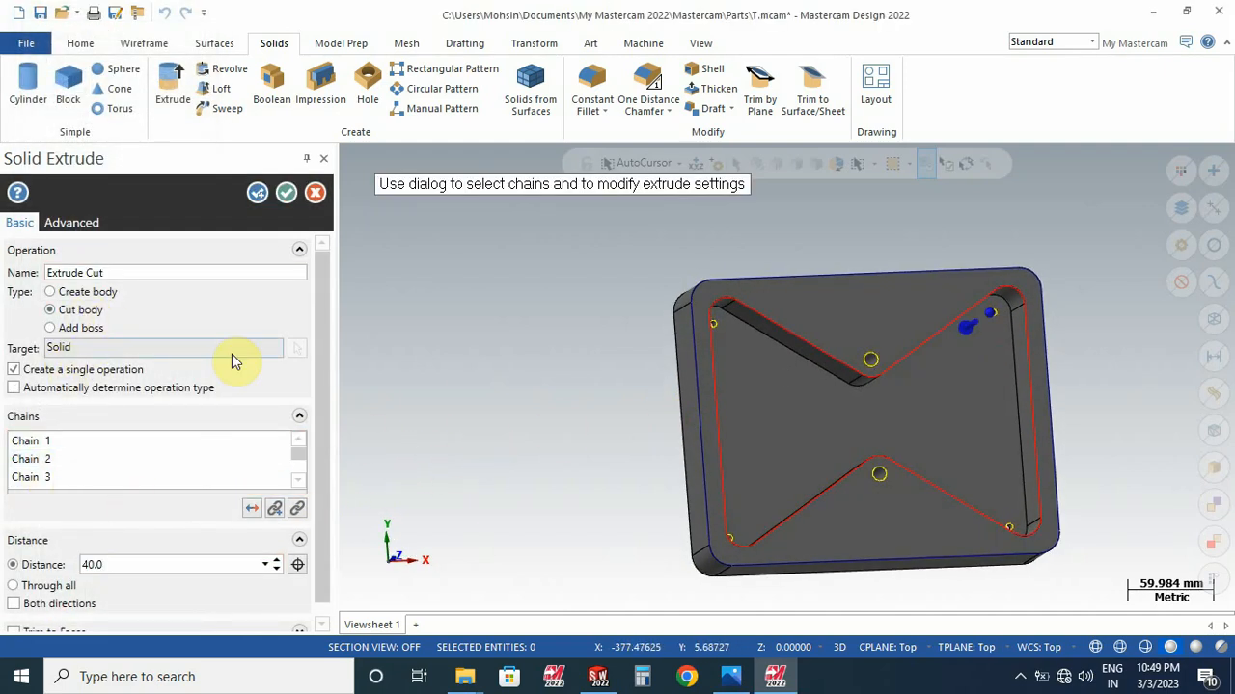
Step: Set the hole cut to Through all and inspect its preview from the underside of the block
{"action": "middle_click_drag", "start_coordinate": [429, 399], "coordinate": [509, 328]}
{"action": "left_click", "coordinate": [42, 587]}
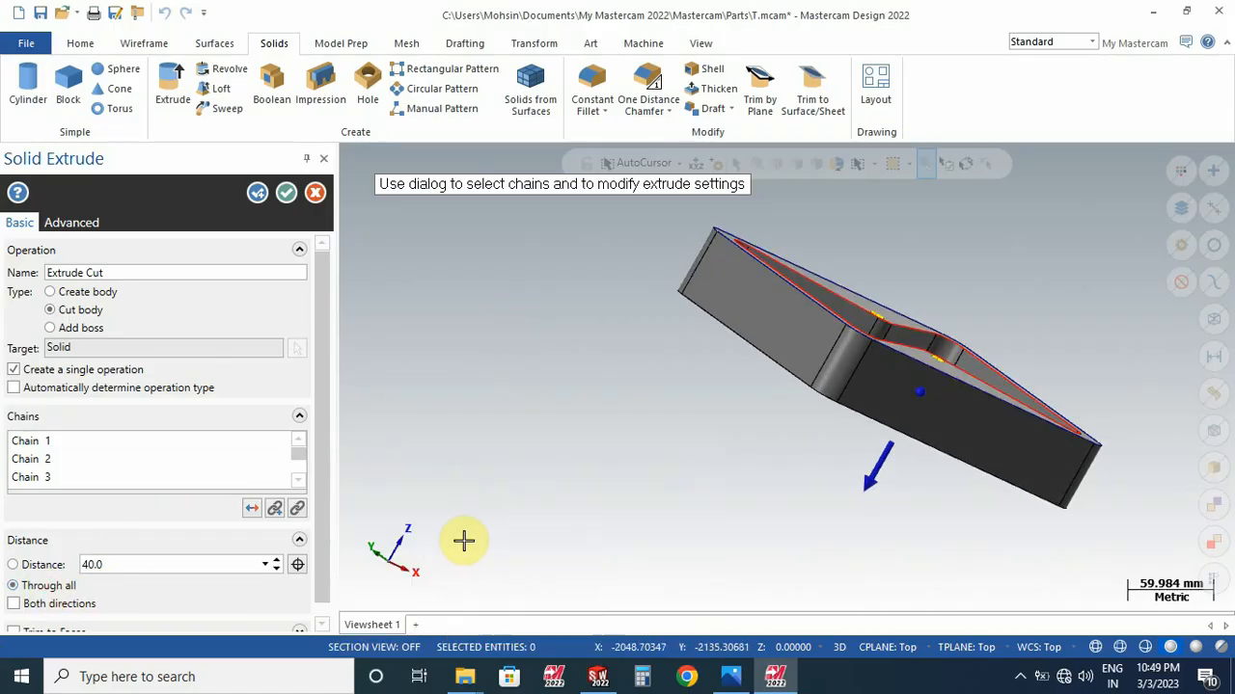
{"action": "middle_click_drag", "start_coordinate": [581, 488], "coordinate": [739, 377]}
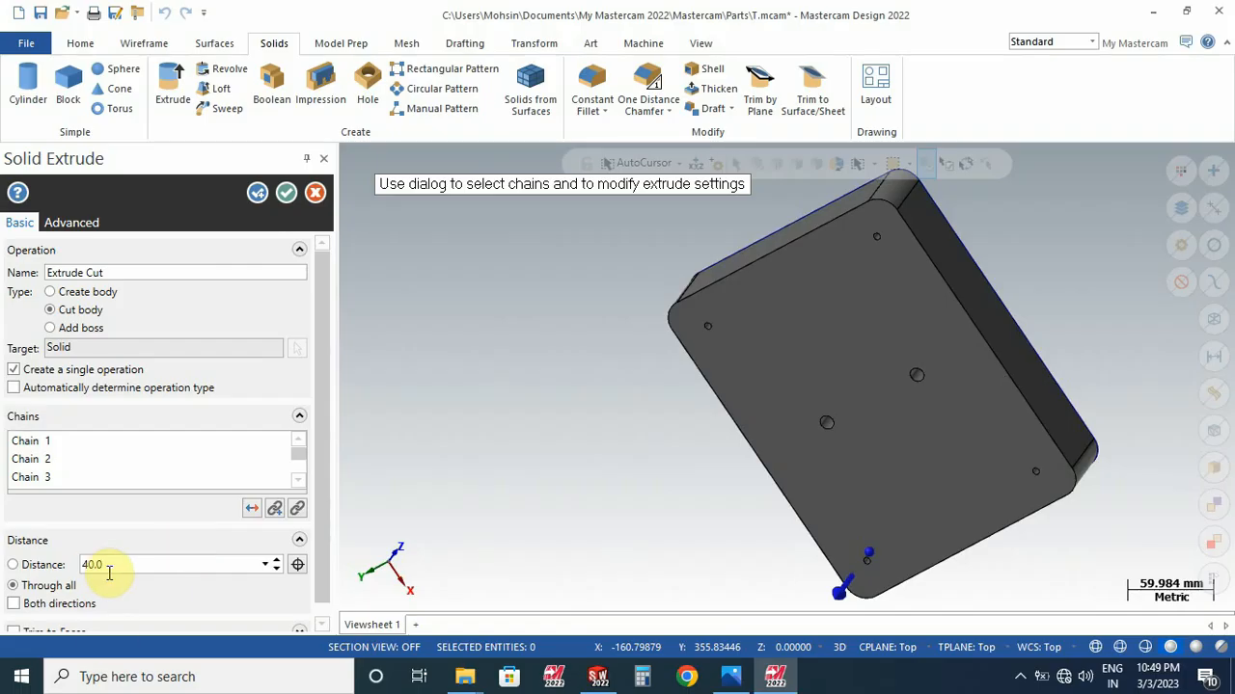
Step: Try a cut distance of 10 mm for the holes and inspect the preview
{"action": "left_click_drag", "start_coordinate": [112, 566], "coordinate": [79, 567]}
{"action": "type", "text": "10"}
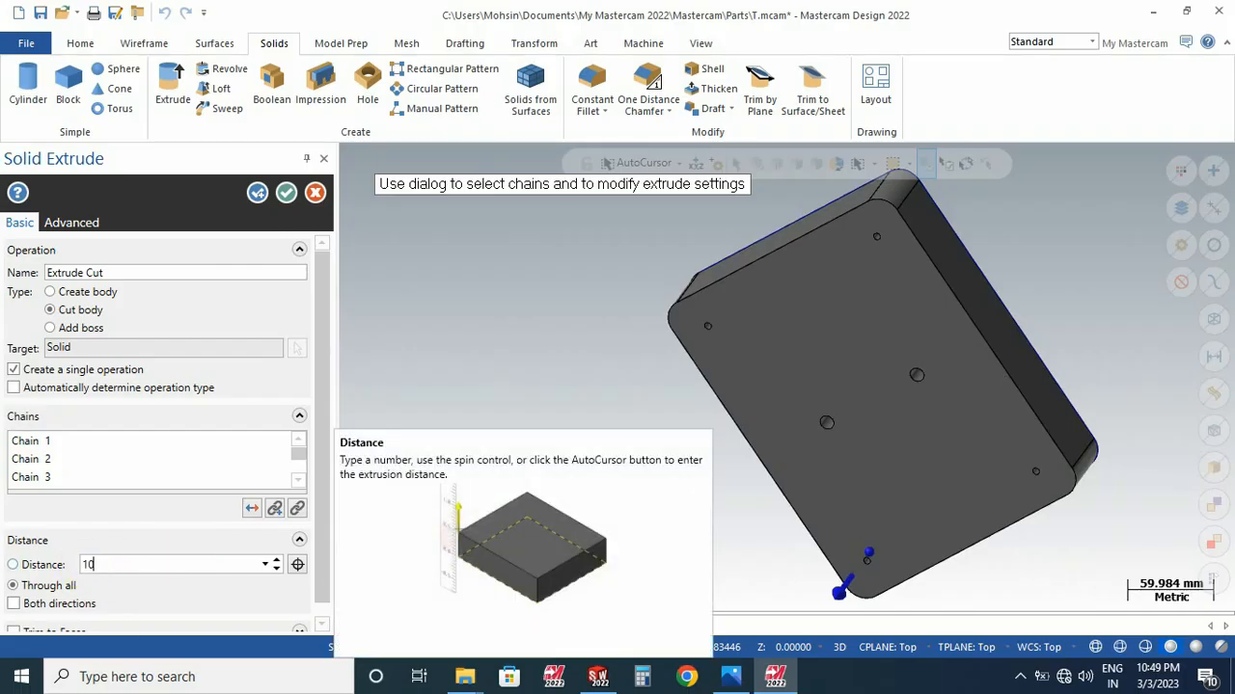
{"action": "key", "text": "Return"}
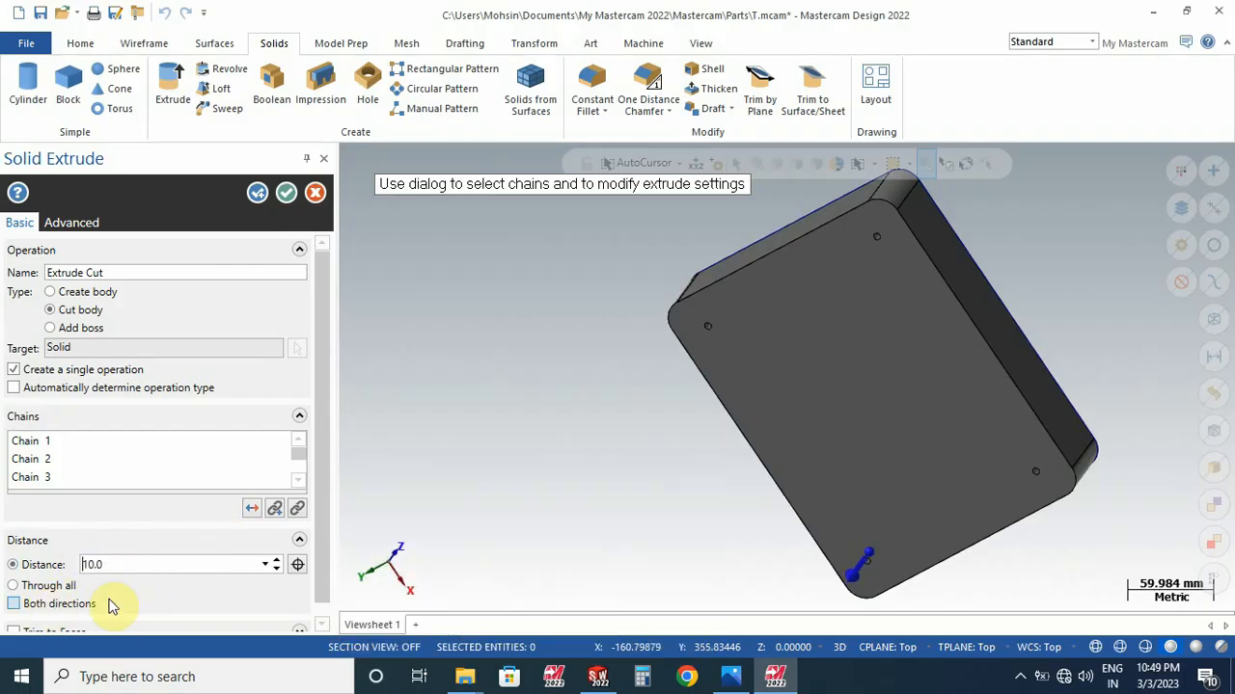
{"action": "middle_click_drag", "start_coordinate": [858, 433], "coordinate": [797, 468]}
{"action": "scroll", "coordinate": [879, 468], "scroll_direction": "up", "scroll_amount": 5}
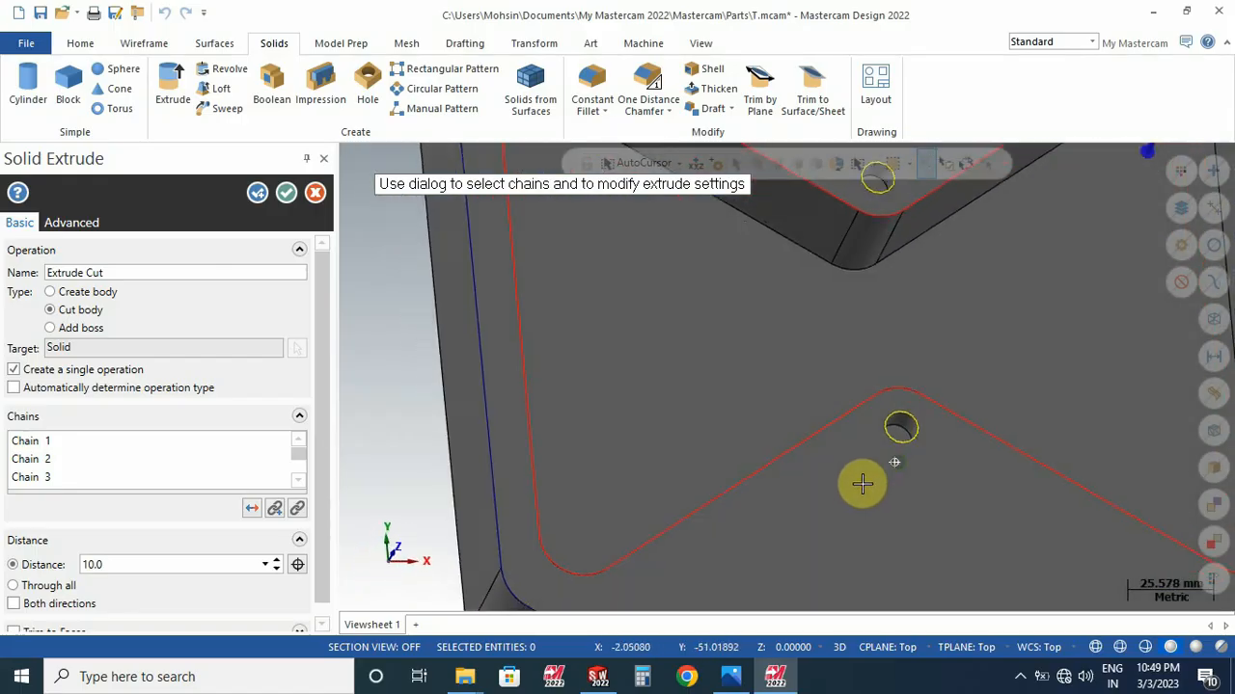
Step: Cut the six holes Through all of the solid and apply the Extrude
{"action": "left_click", "coordinate": [12, 586]}
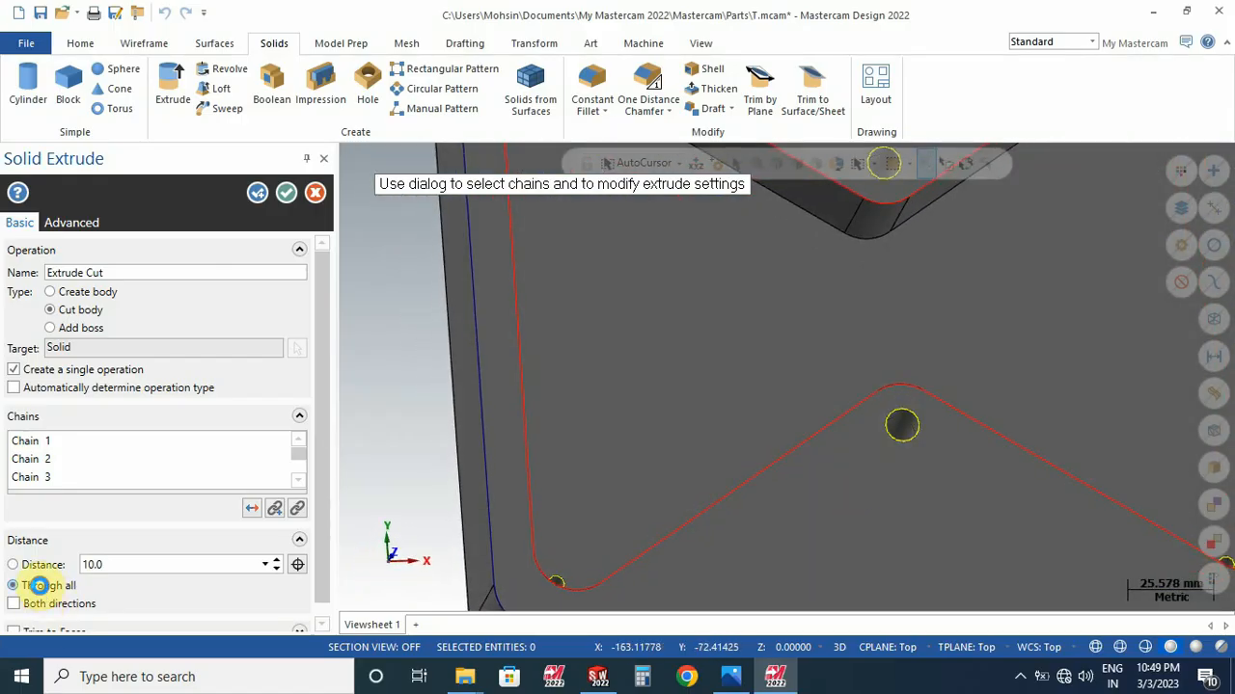
{"action": "scroll", "coordinate": [693, 404], "scroll_direction": "down", "scroll_amount": 1}
{"action": "scroll", "coordinate": [692, 403], "scroll_direction": "down", "scroll_amount": 7}
{"action": "middle_click_drag", "start_coordinate": [617, 510], "coordinate": [651, 398]}
{"action": "scroll", "coordinate": [666, 434], "scroll_direction": "down", "scroll_amount": 2}
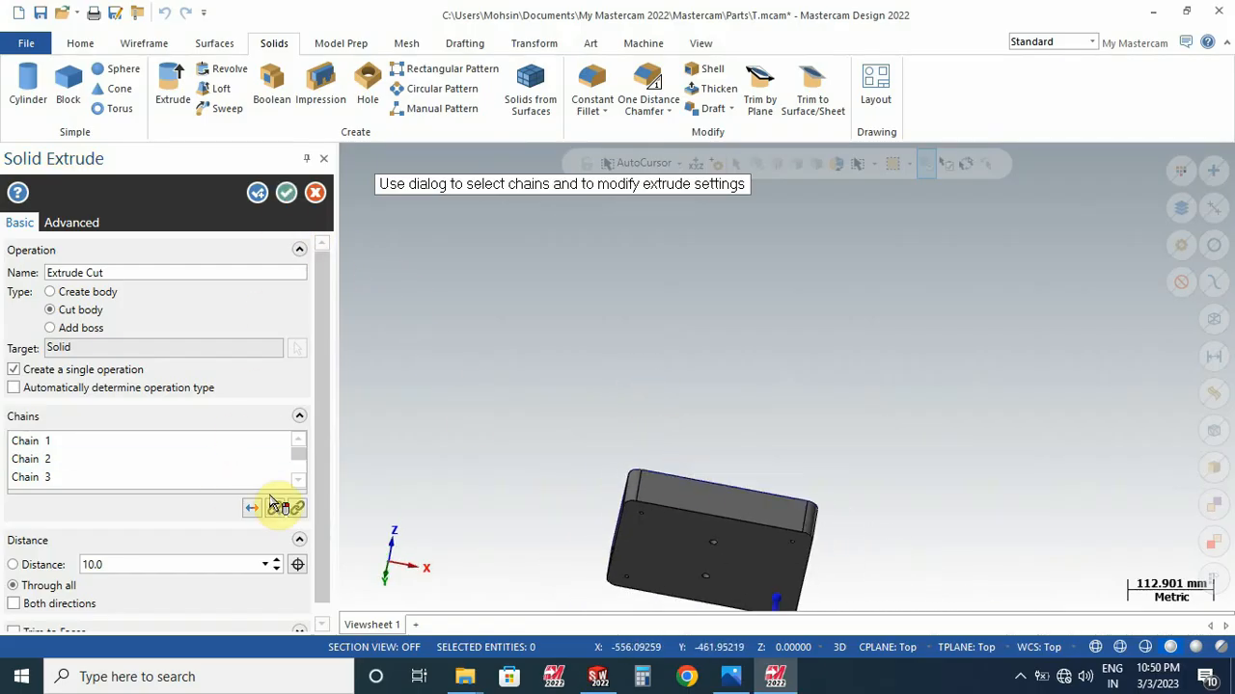
{"action": "left_click", "coordinate": [285, 194]}
{"action": "middle_click_drag", "start_coordinate": [623, 398], "coordinate": [598, 556]}
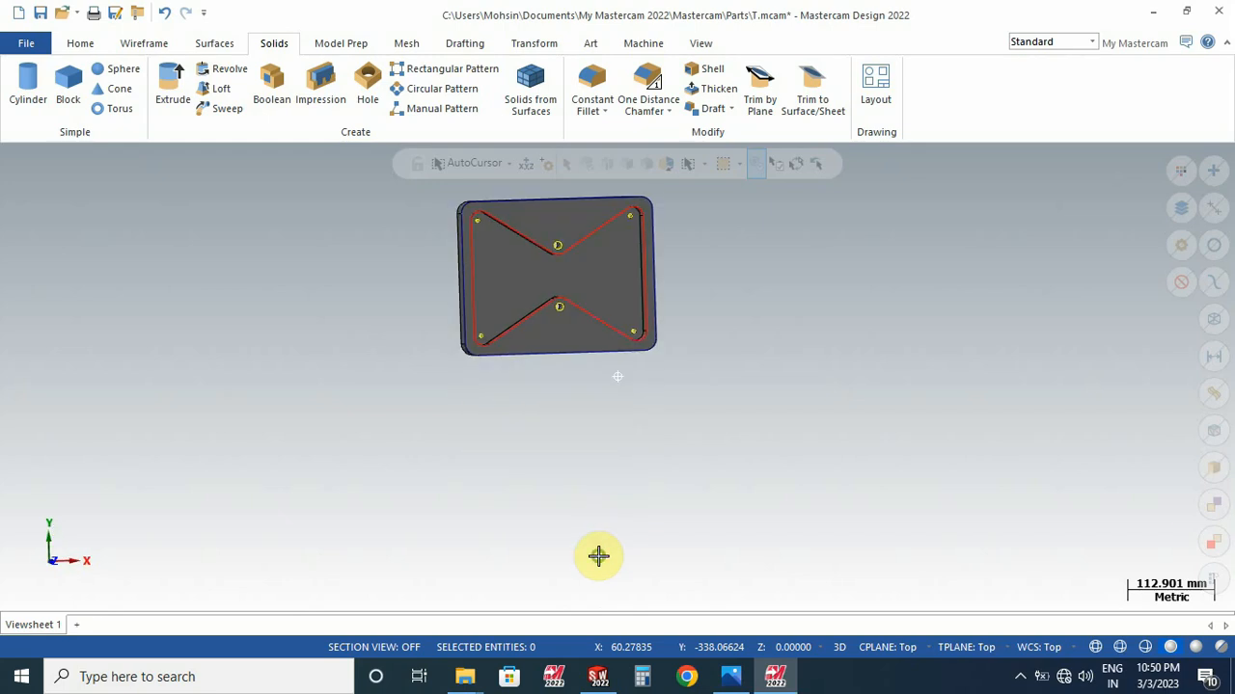
{"action": "scroll", "coordinate": [559, 282], "scroll_direction": "up", "scroll_amount": 4}
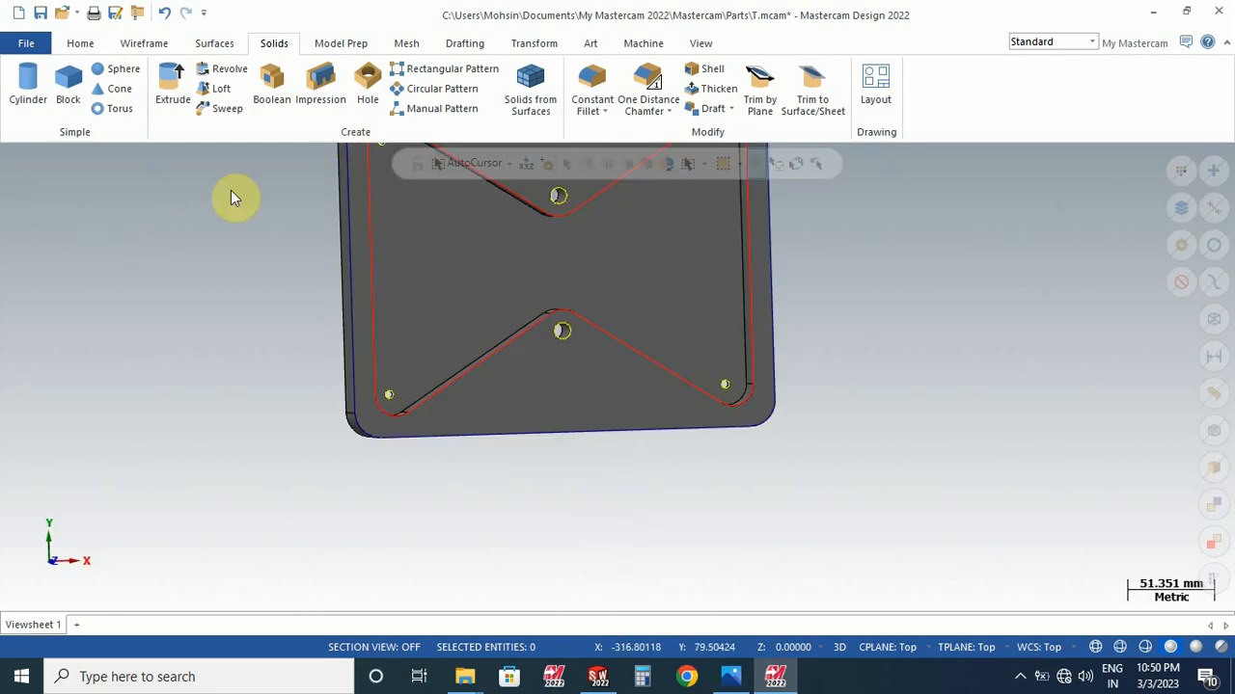
Step: Consult the 2nd 3d example drawing and start a Constant Fillet on the pocket floor's left edge and upper V-shaped edges
{"action": "left_click", "coordinate": [730, 676]}
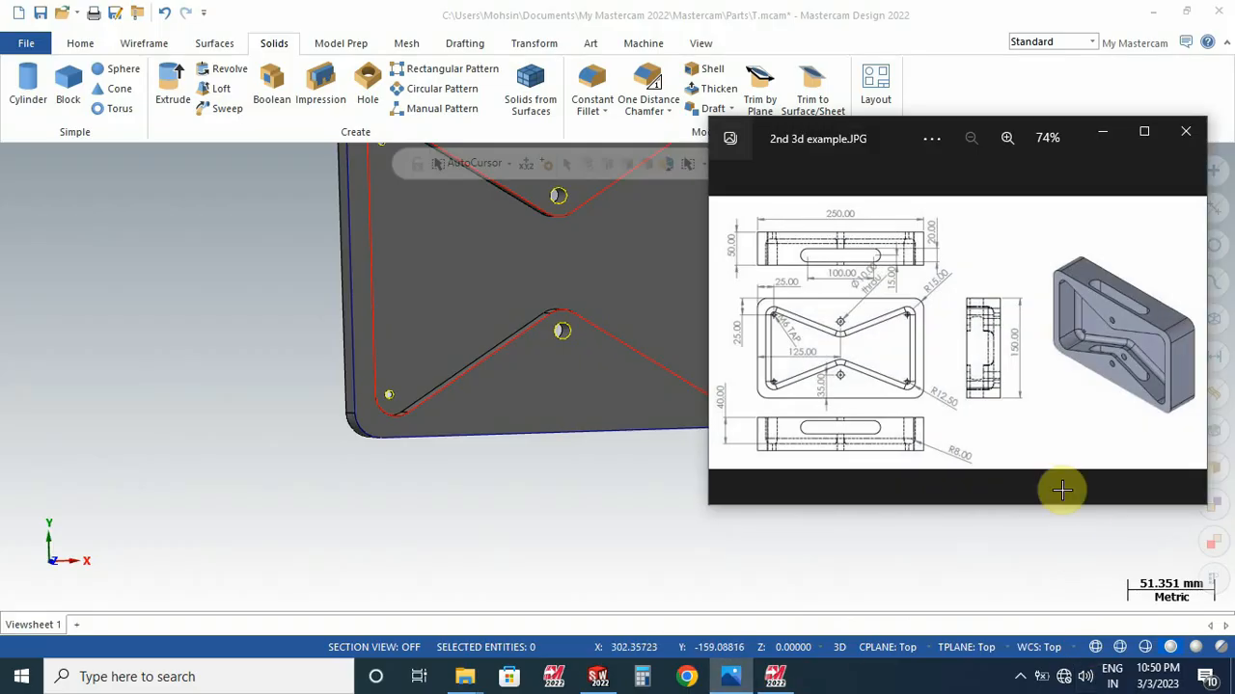
{"action": "left_click", "coordinate": [1101, 132]}
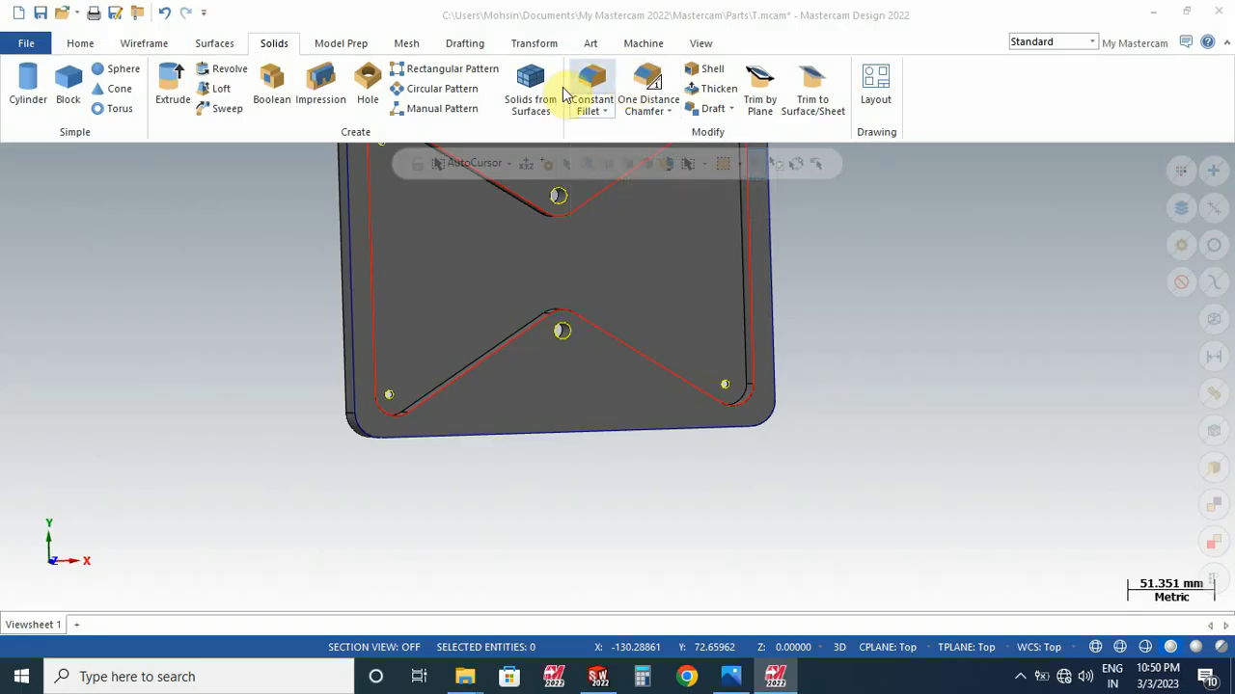
{"action": "left_click", "coordinate": [592, 81]}
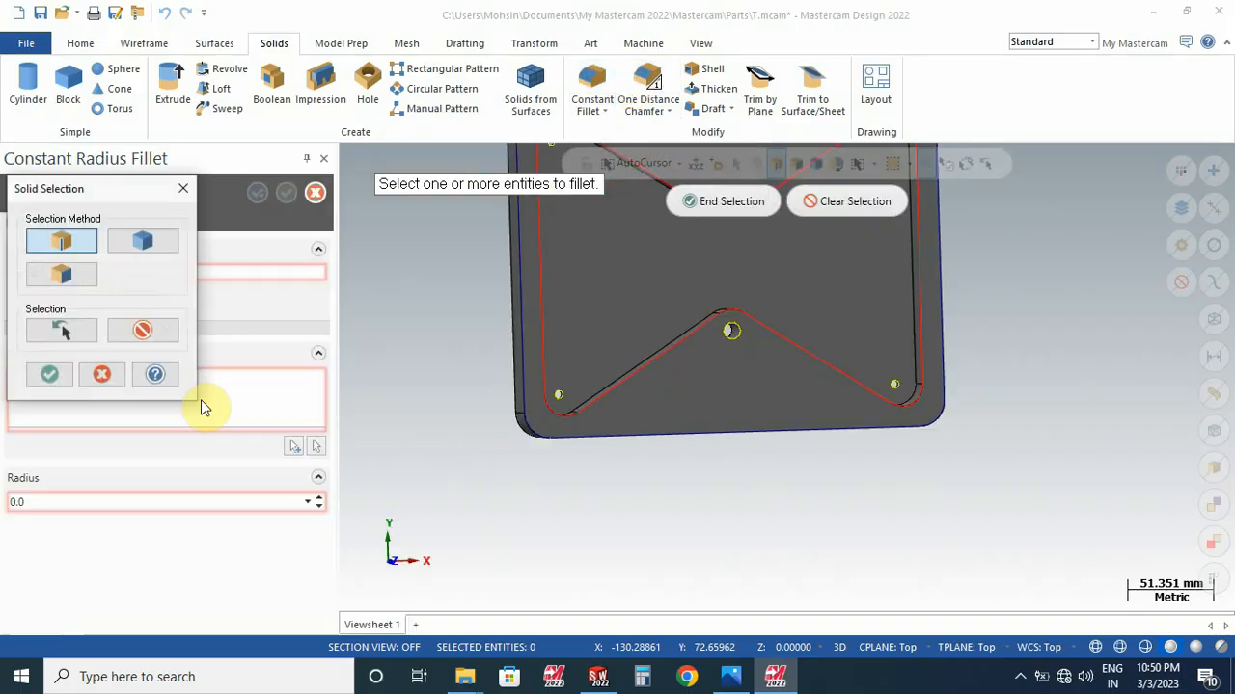
{"action": "middle_click_drag", "start_coordinate": [362, 338], "coordinate": [354, 298]}
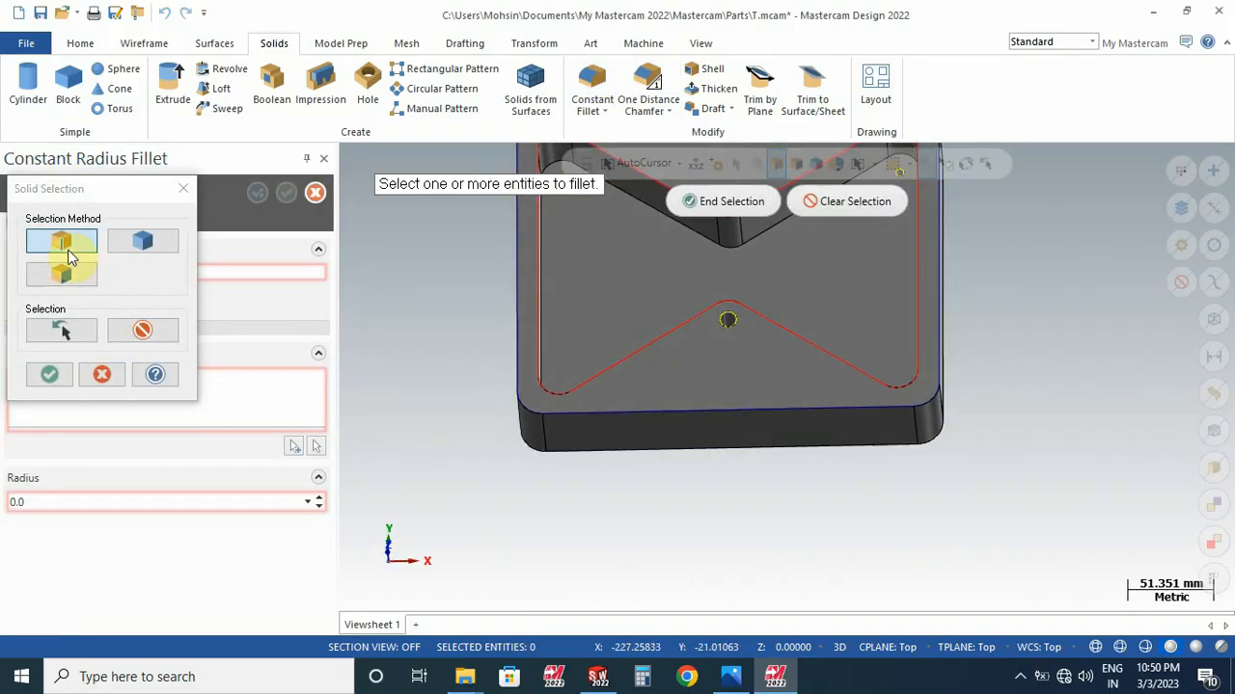
{"action": "middle_click_drag", "start_coordinate": [457, 344], "coordinate": [425, 366]}
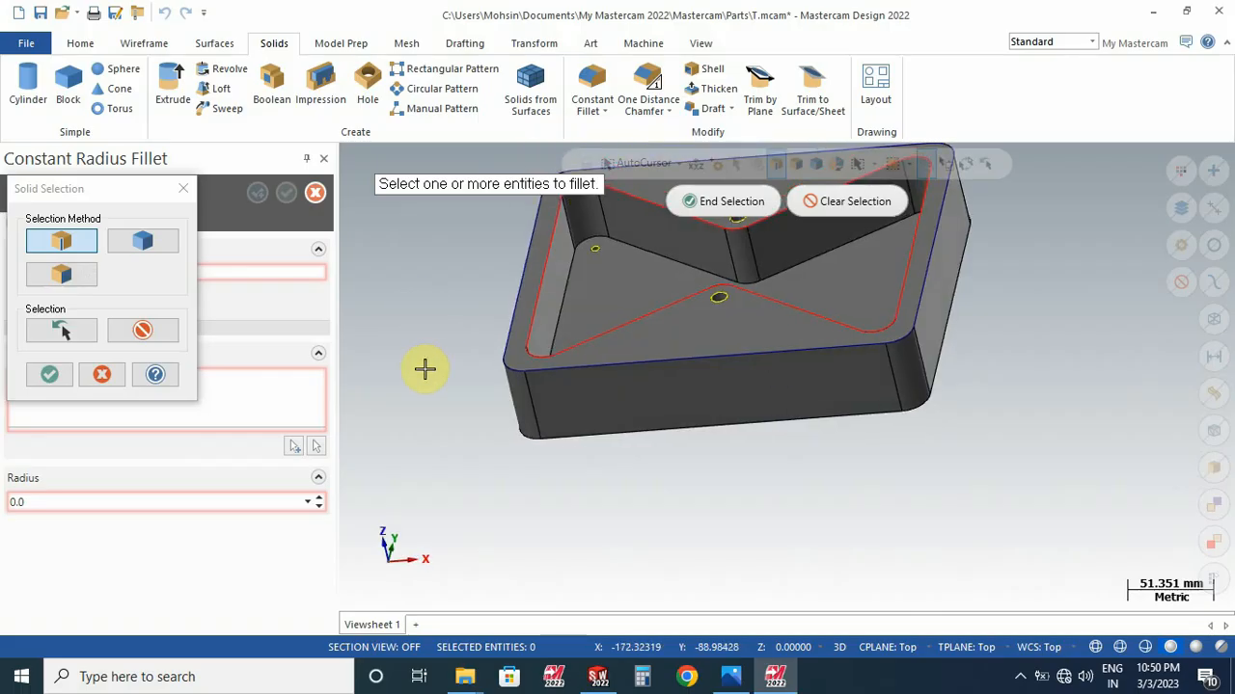
{"action": "left_click", "coordinate": [571, 276]}
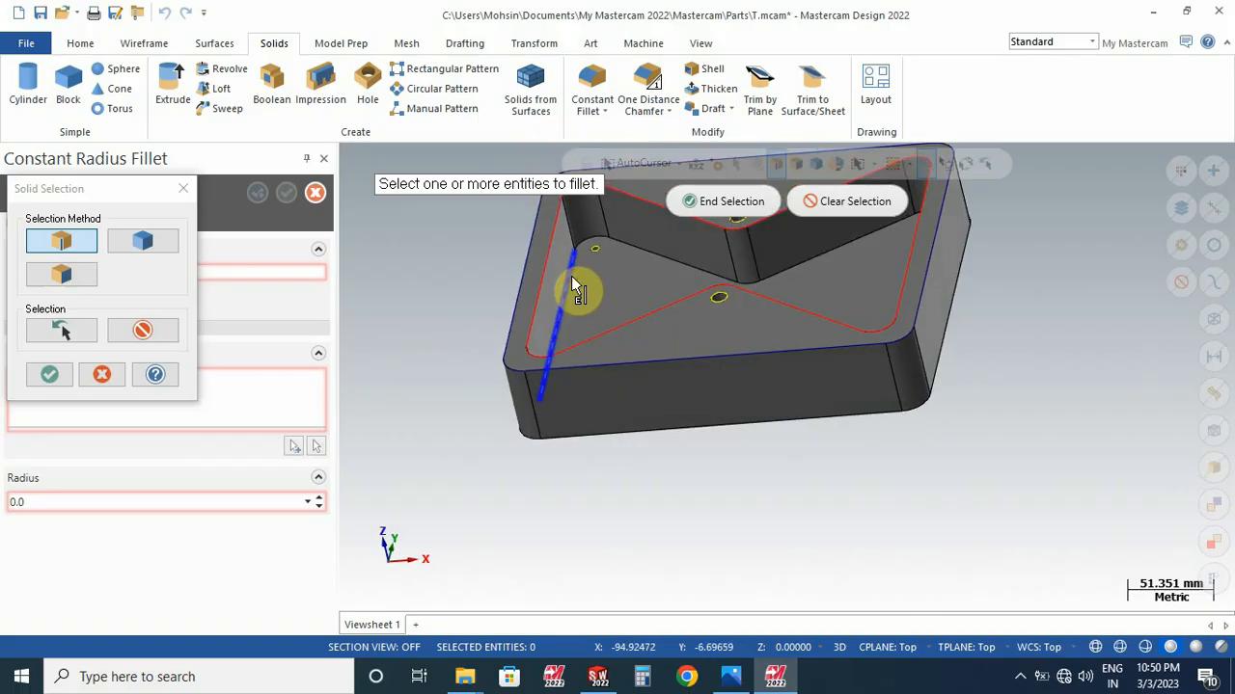
{"action": "left_click", "coordinate": [639, 255]}
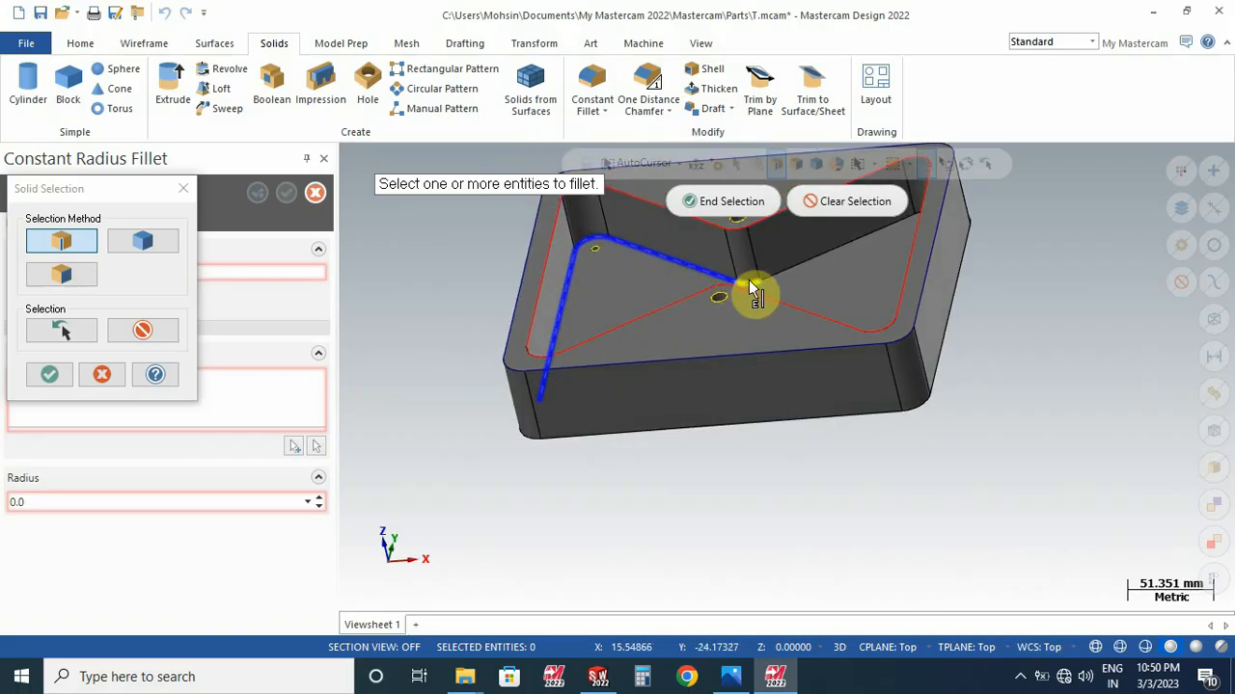
{"action": "left_click", "coordinate": [799, 276]}
Step: Add the pocket floor's right edge, lower V-shaped edges and remaining corner arcs to the fillet and finish the edge selection
{"action": "middle_click_drag", "start_coordinate": [662, 377], "coordinate": [758, 269]}
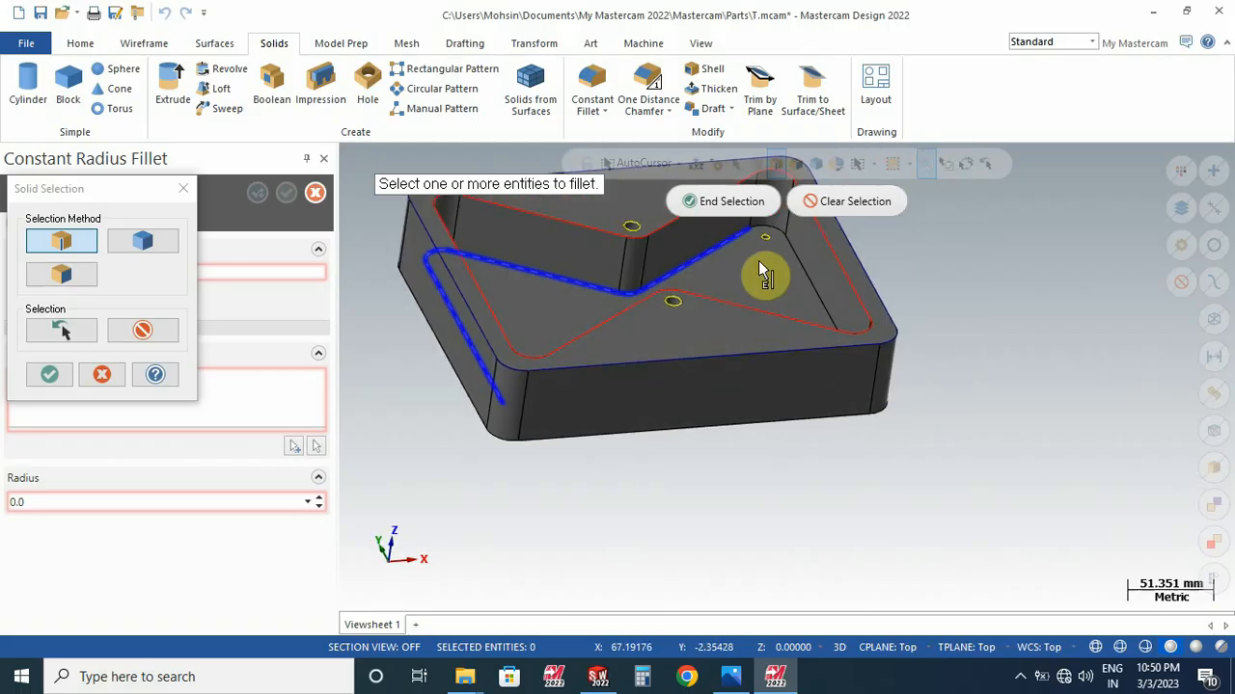
{"action": "left_click", "coordinate": [806, 282]}
{"action": "middle_click_drag", "start_coordinate": [739, 289], "coordinate": [750, 392]}
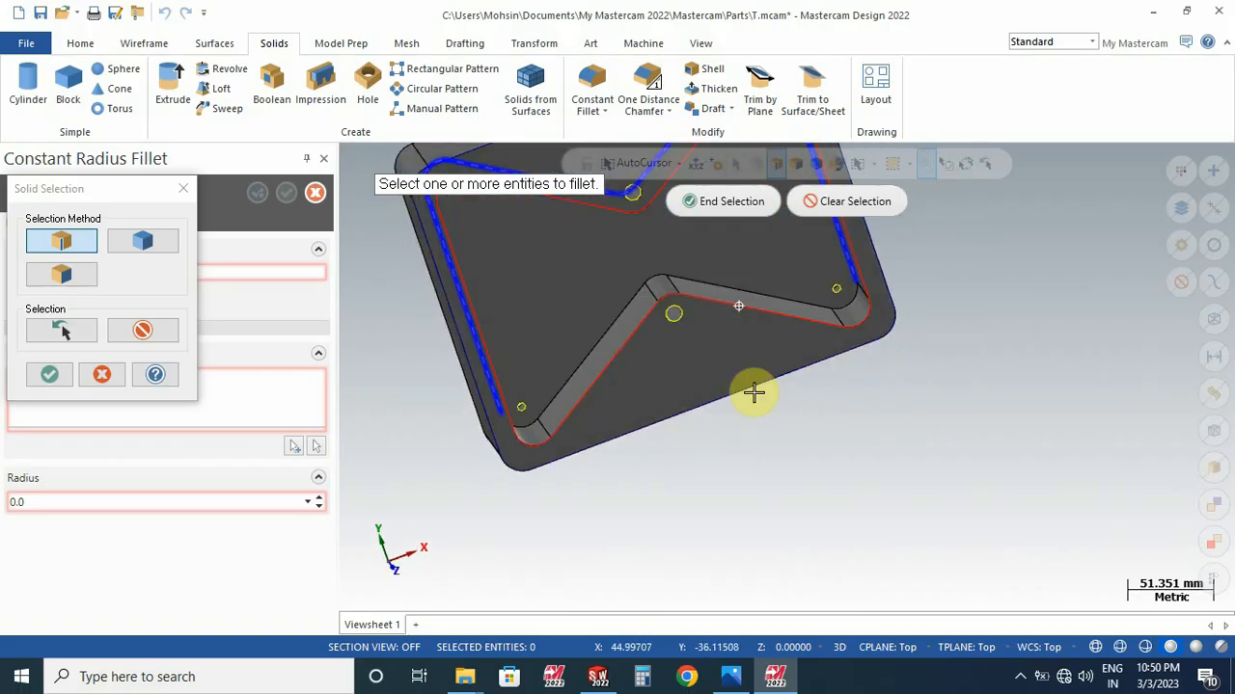
{"action": "left_click", "coordinate": [830, 300]}
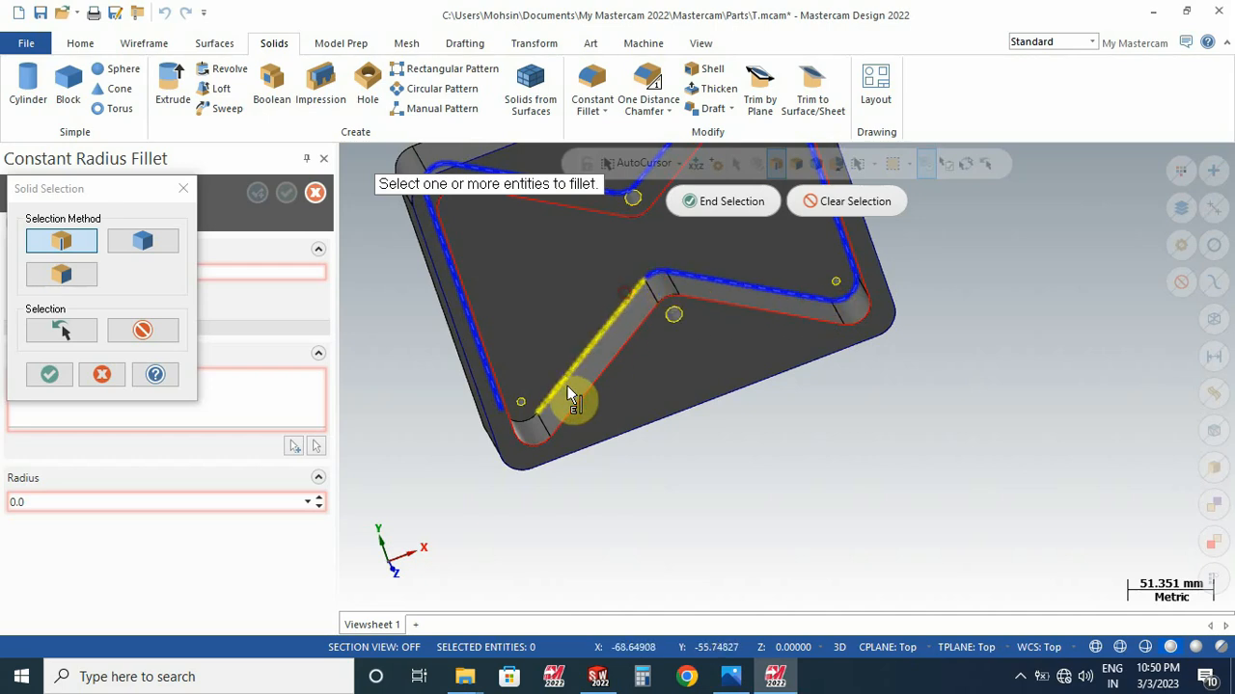
{"action": "left_click", "coordinate": [526, 416]}
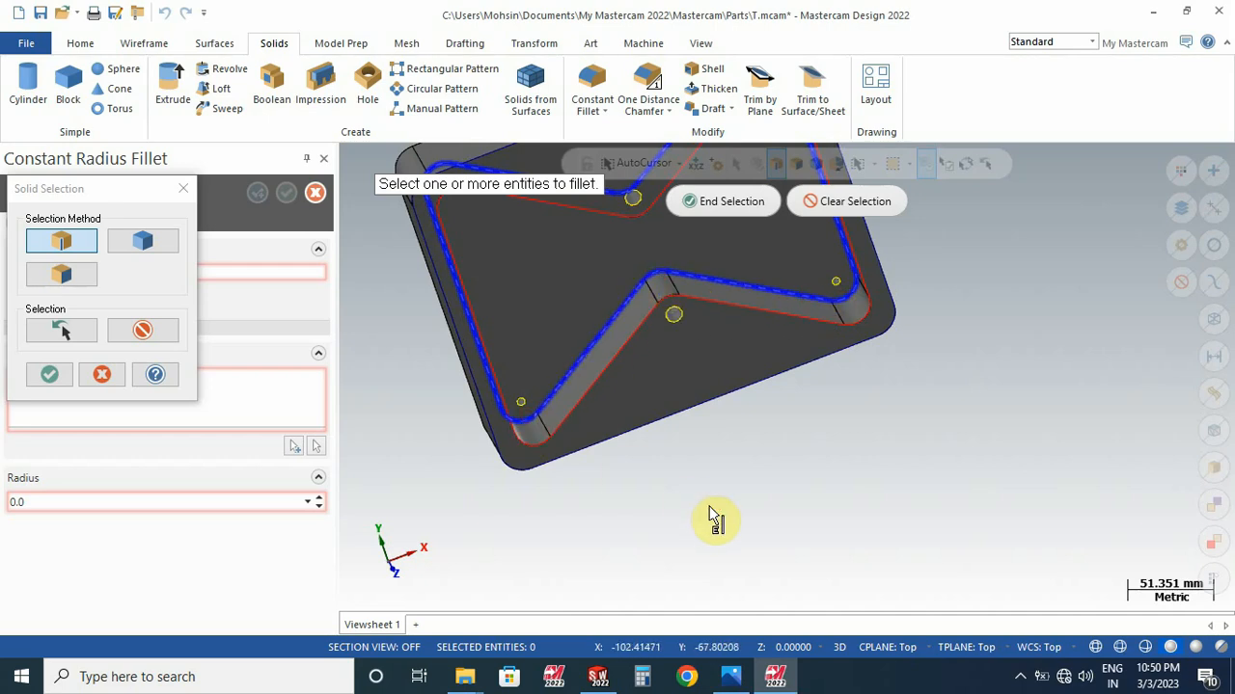
{"action": "scroll", "coordinate": [710, 507], "scroll_direction": "down", "scroll_amount": 1}
{"action": "scroll", "coordinate": [757, 448], "scroll_direction": "down", "scroll_amount": 3}
{"action": "middle_click_drag", "start_coordinate": [749, 435], "coordinate": [669, 389]}
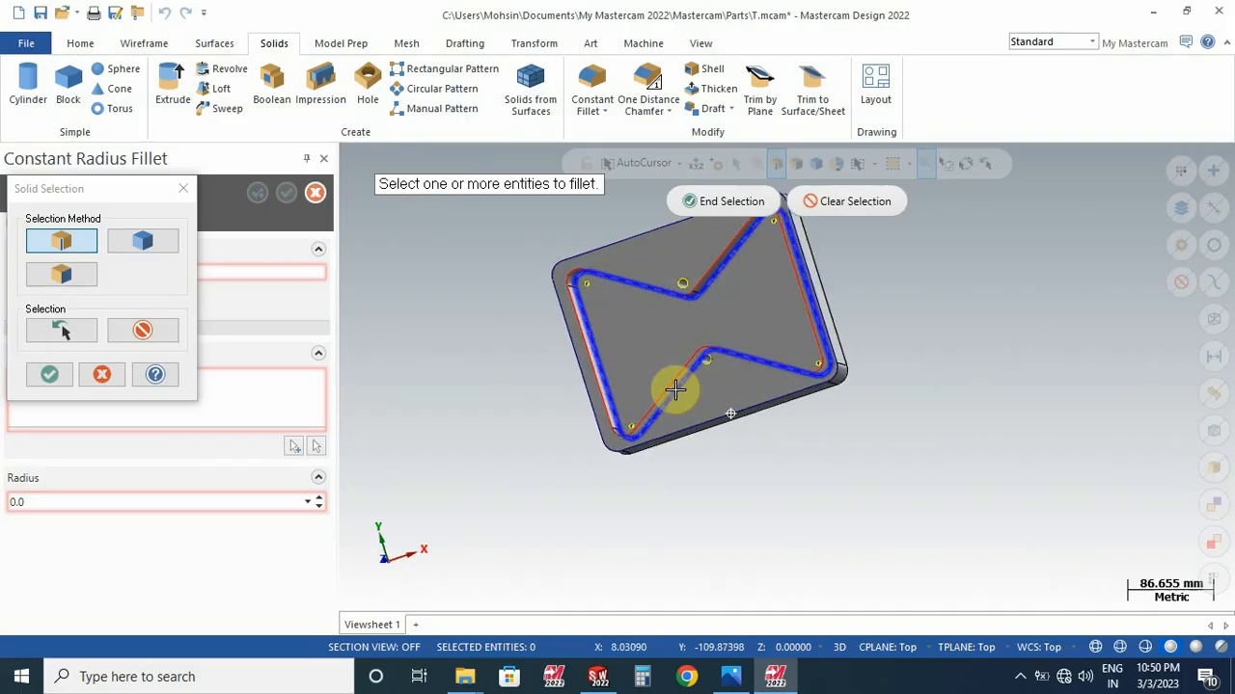
{"action": "left_click", "coordinate": [691, 198]}
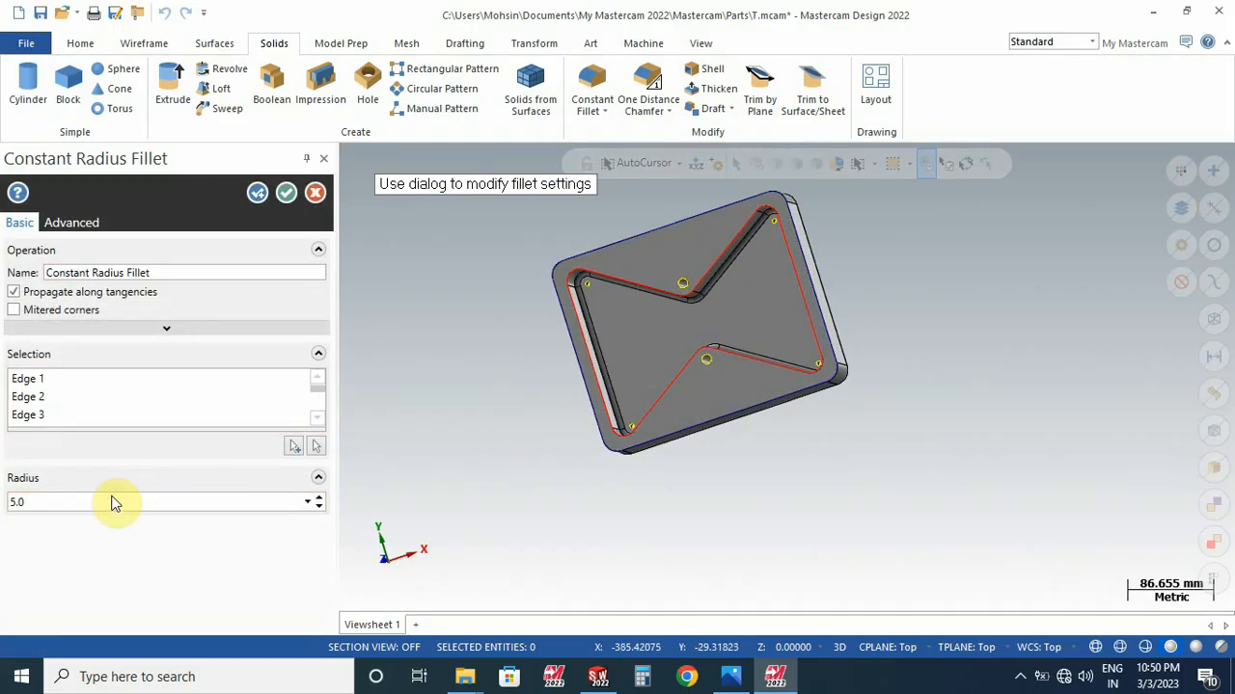
Step: Set the pocket floor fillet radius to 8.0 mm, apply the fillet and inspect the rounded edges
{"action": "double_click", "coordinate": [53, 510]}
{"action": "type", "text": "8.0"}
{"action": "left_click", "coordinate": [285, 193]}
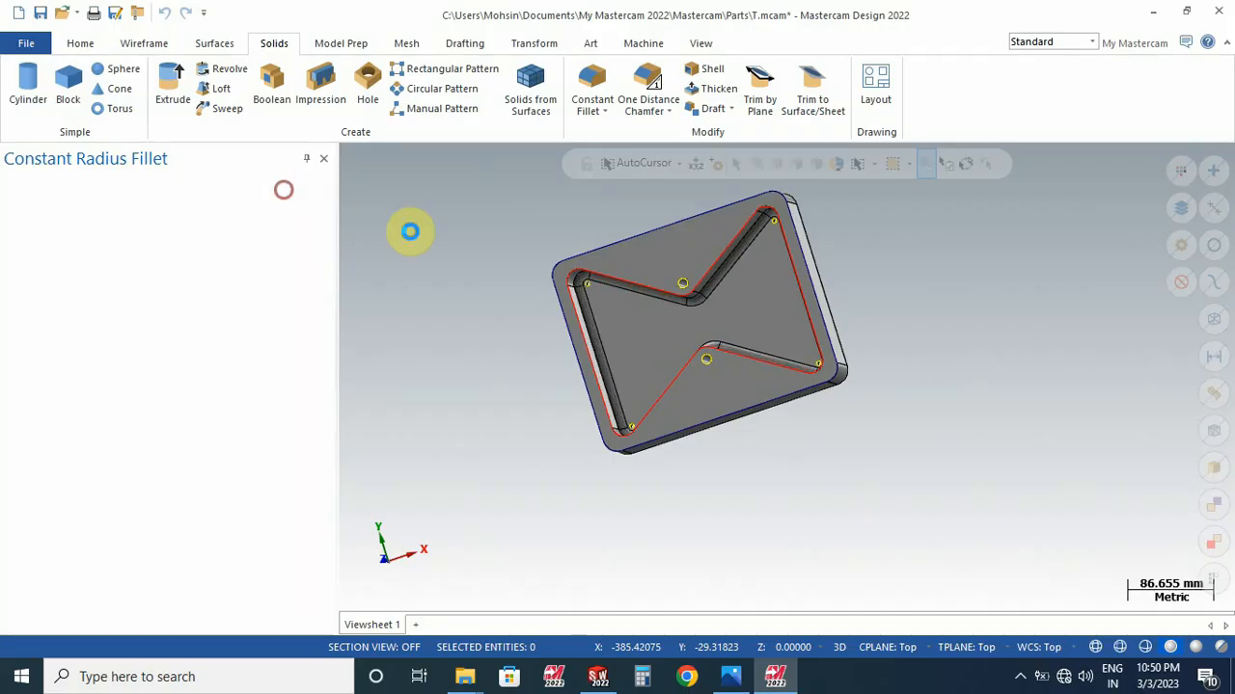
{"action": "middle_click_drag", "start_coordinate": [408, 228], "coordinate": [431, 296]}
{"action": "scroll", "coordinate": [431, 296], "scroll_direction": "up", "scroll_amount": 2}
{"action": "scroll", "coordinate": [431, 296], "scroll_direction": "up", "scroll_amount": 4}
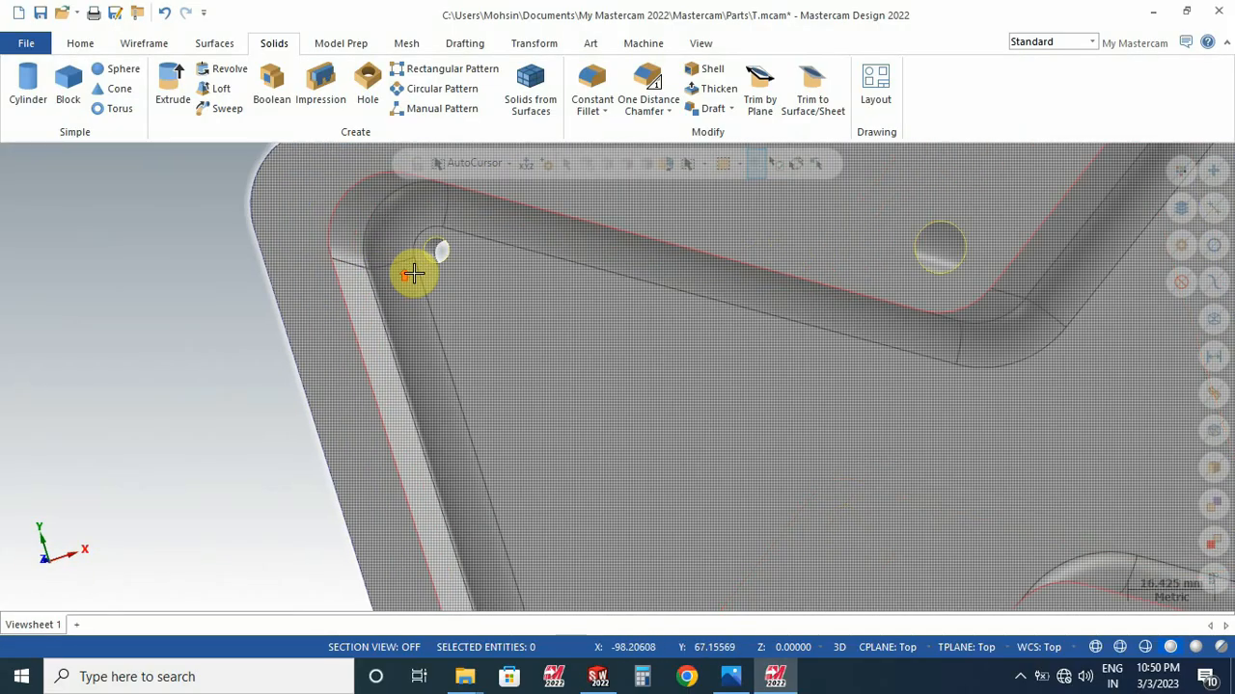
{"action": "scroll", "coordinate": [433, 240], "scroll_direction": "down", "scroll_amount": 2}
{"action": "scroll", "coordinate": [453, 273], "scroll_direction": "down", "scroll_amount": 4}
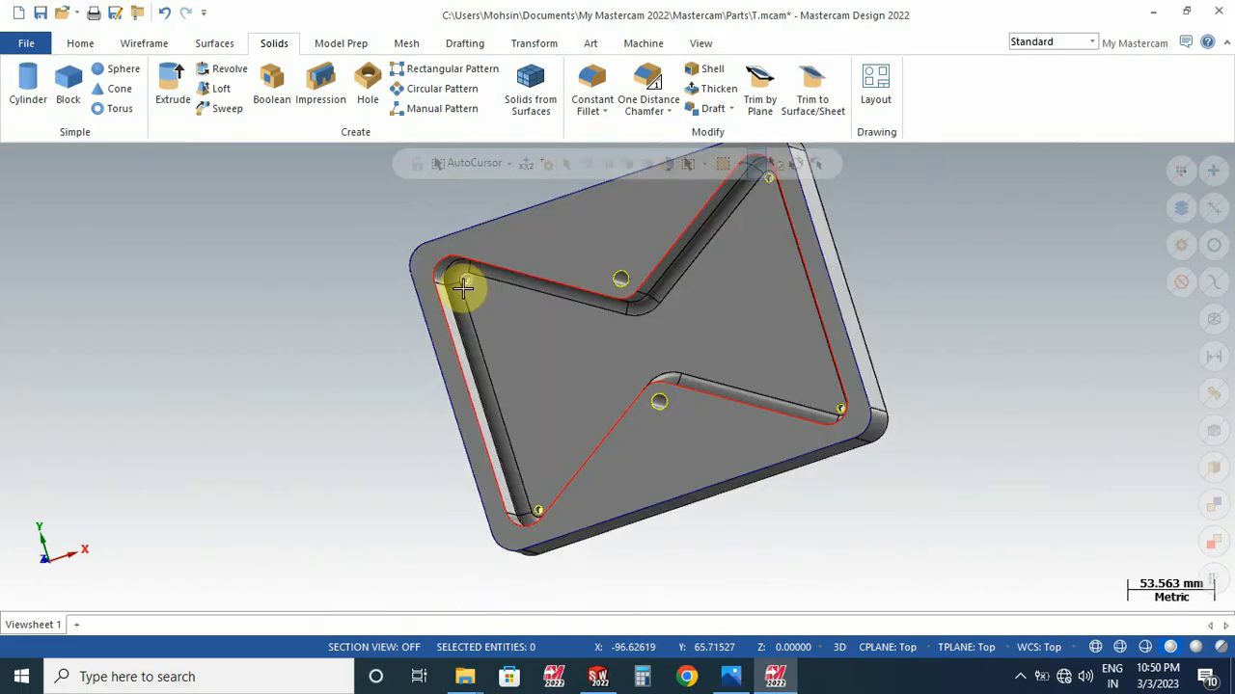
{"action": "mouse_move", "coordinate": [684, 455]}
{"action": "middle_mouse_down"}
{"action": "mouse_move", "coordinate": [689, 358]}
{"action": "mouse_move", "coordinate": [694, 496]}
{"action": "middle_mouse_up"}
Step: Consult the 2nd 3d example drawing and set the wireframe color to green
{"action": "left_click", "coordinate": [741, 677]}
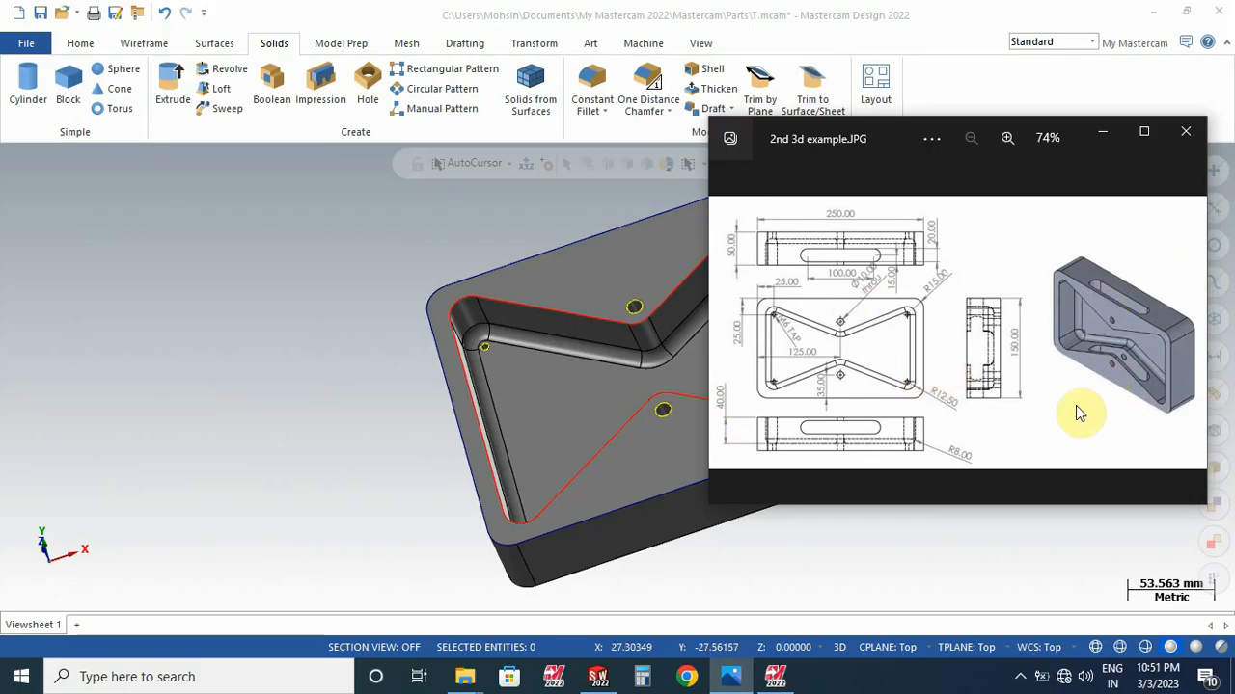
{"action": "left_click", "coordinate": [1105, 130]}
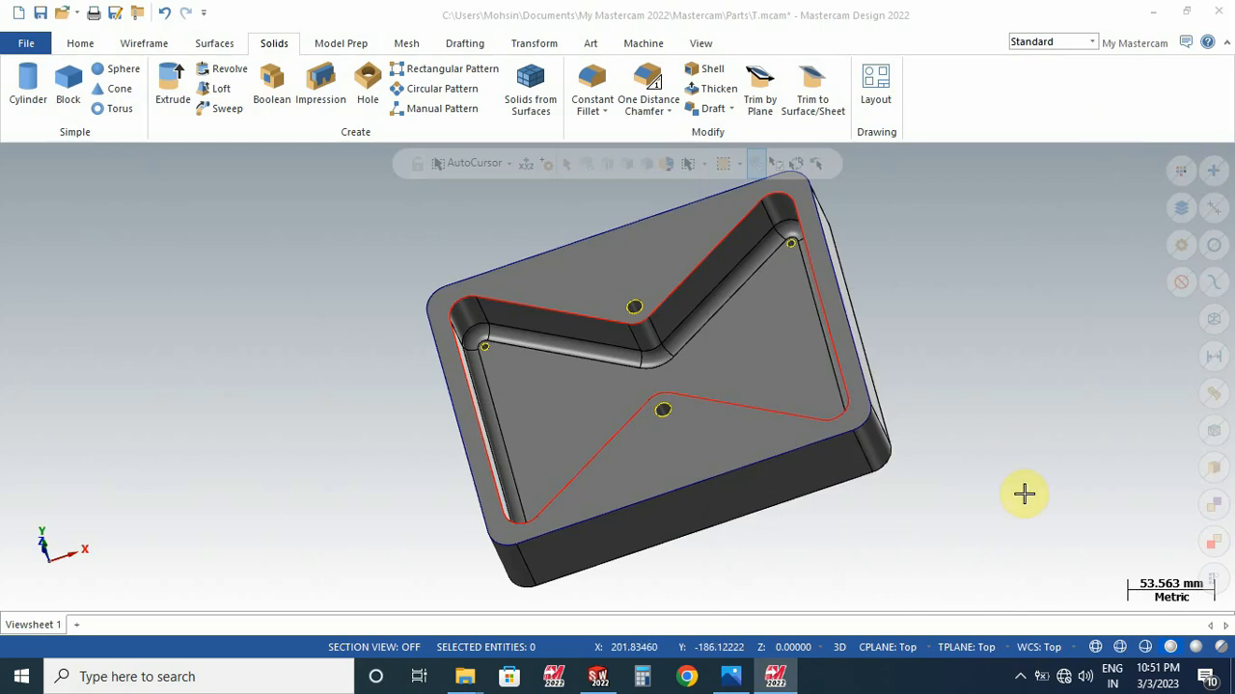
{"action": "left_click", "coordinate": [1033, 267]}
{"action": "right_click", "coordinate": [1102, 291]}
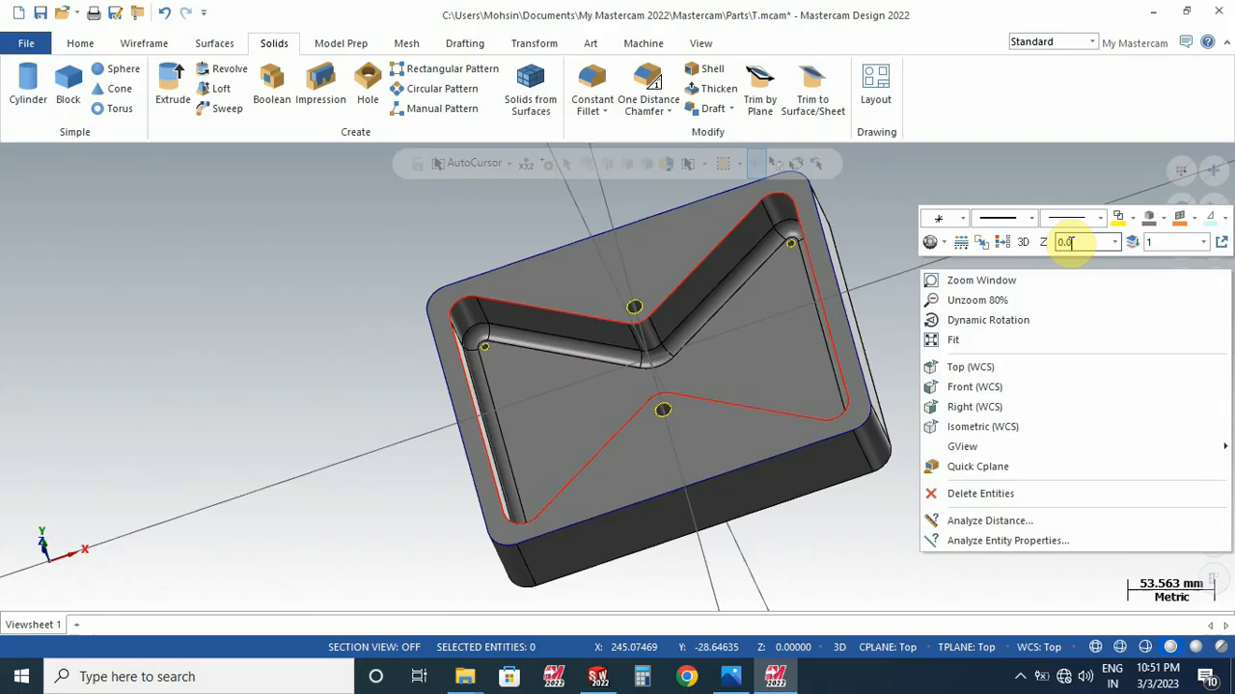
{"action": "left_click", "coordinate": [1126, 220]}
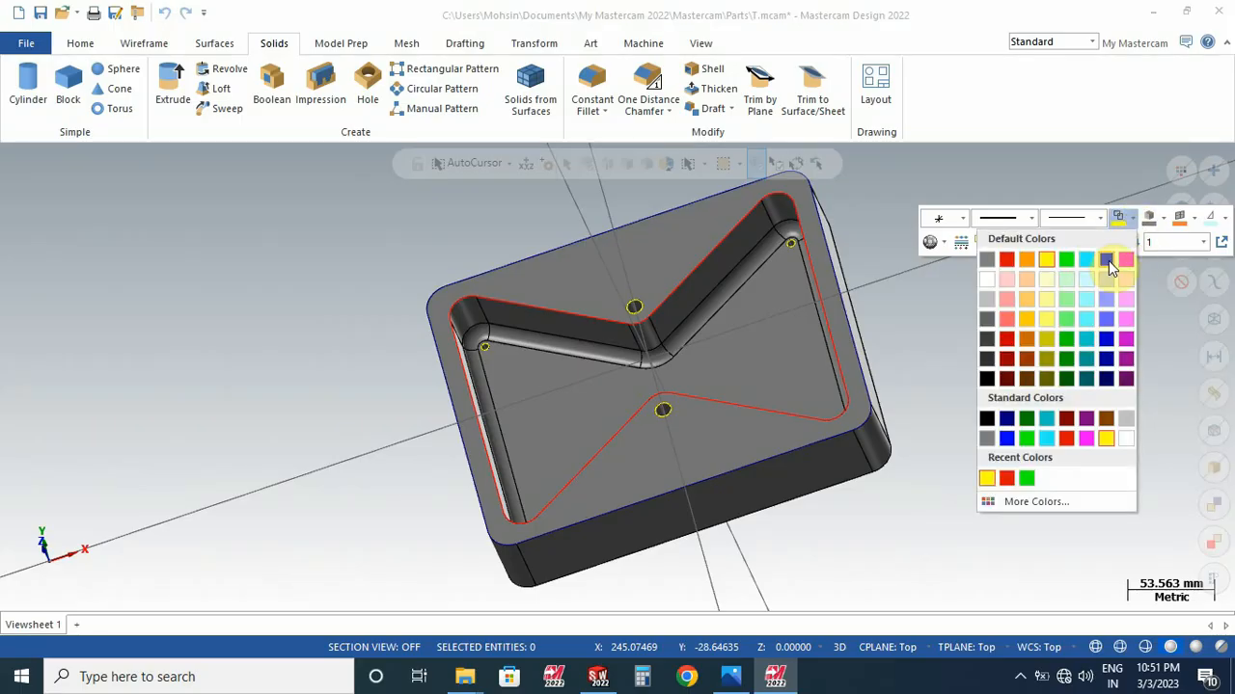
{"action": "left_click", "coordinate": [1067, 260]}
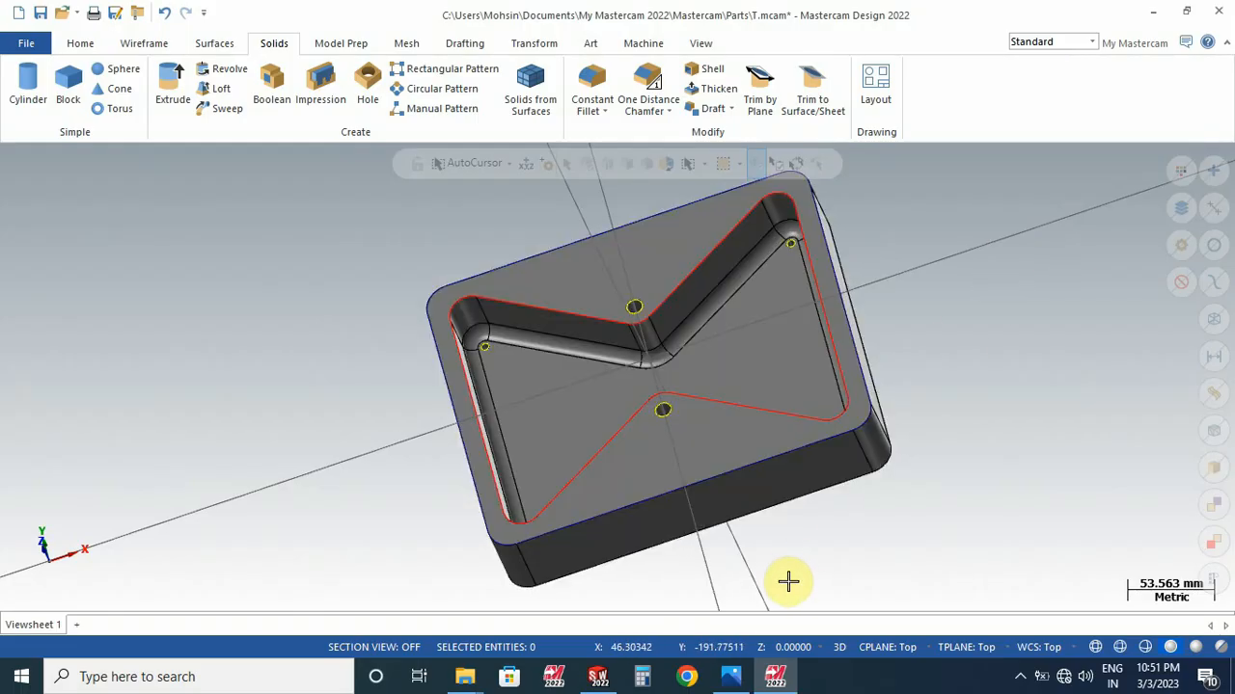
Step: Show the part in Isometric (WCS) view and set the construction plane to Front
{"action": "middle_click_drag", "start_coordinate": [788, 580], "coordinate": [807, 524]}
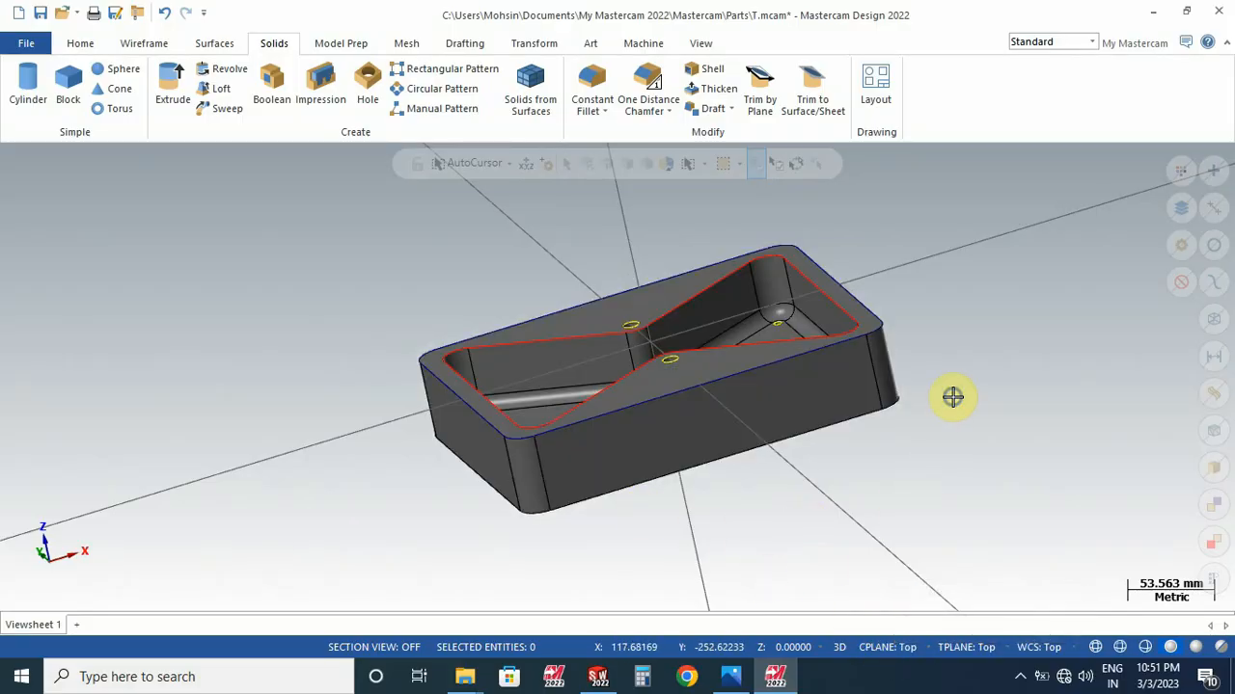
{"action": "right_click", "coordinate": [991, 434]}
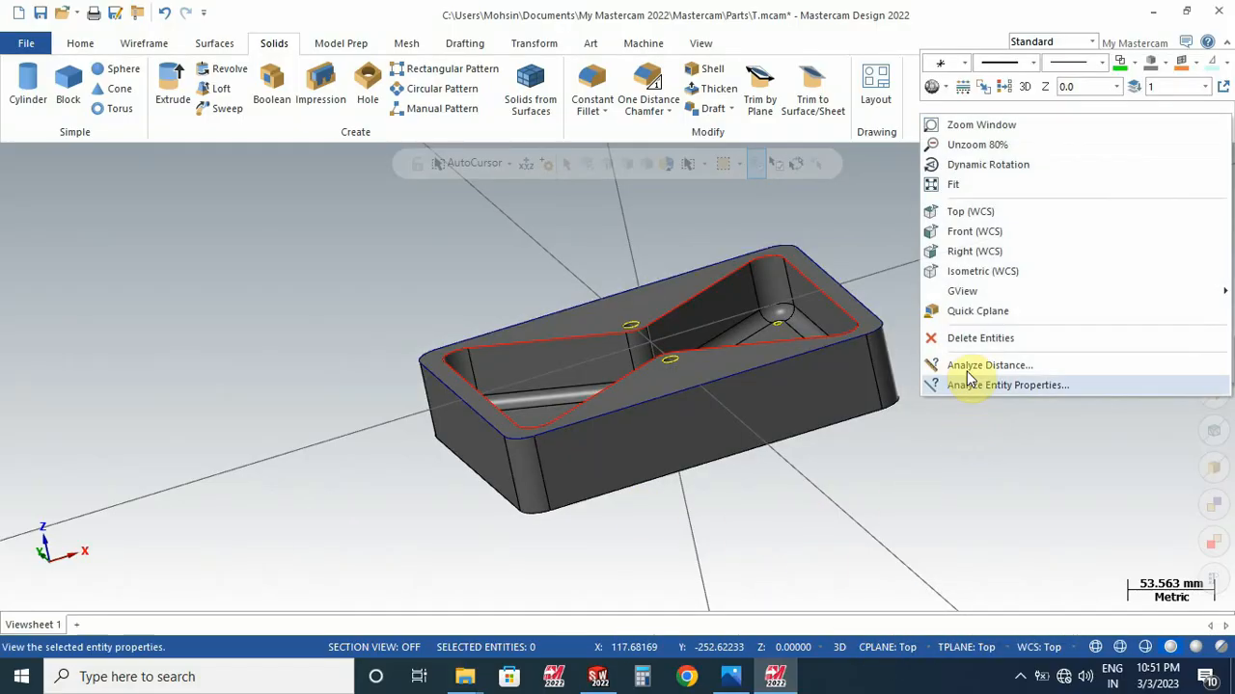
{"action": "left_click", "coordinate": [972, 276]}
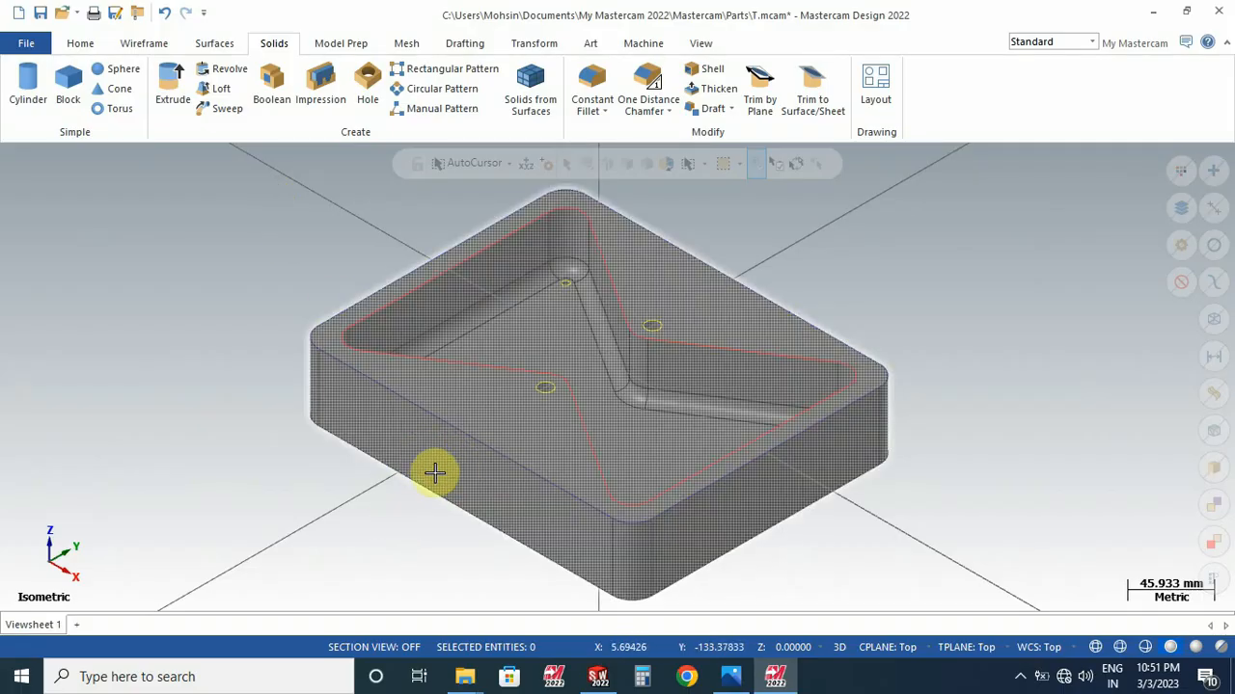
{"action": "left_click", "coordinate": [895, 654]}
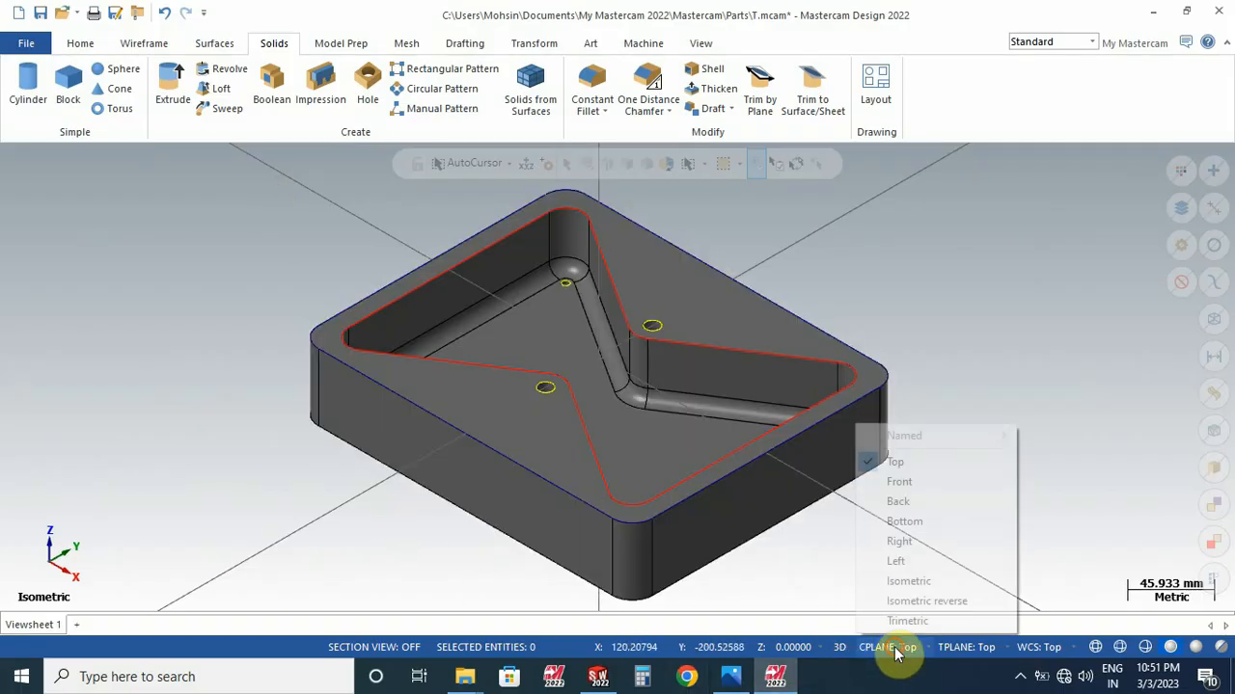
{"action": "left_click", "coordinate": [901, 482]}
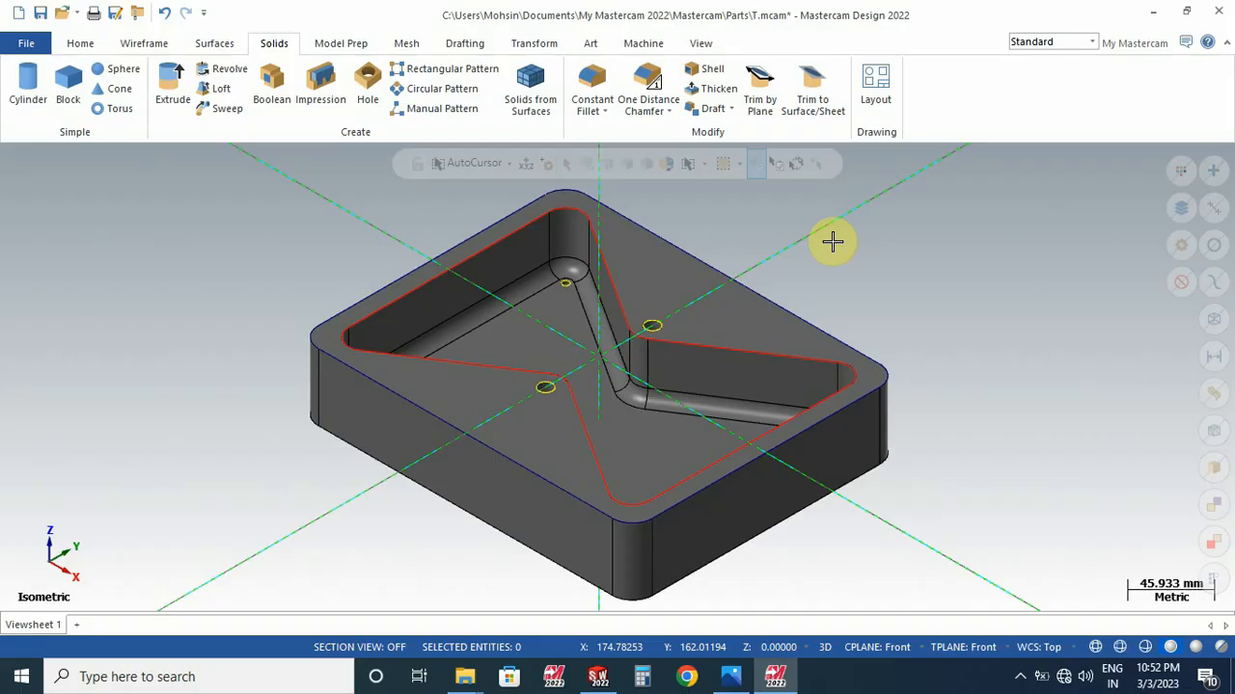
{"action": "left_click", "coordinate": [143, 44]}
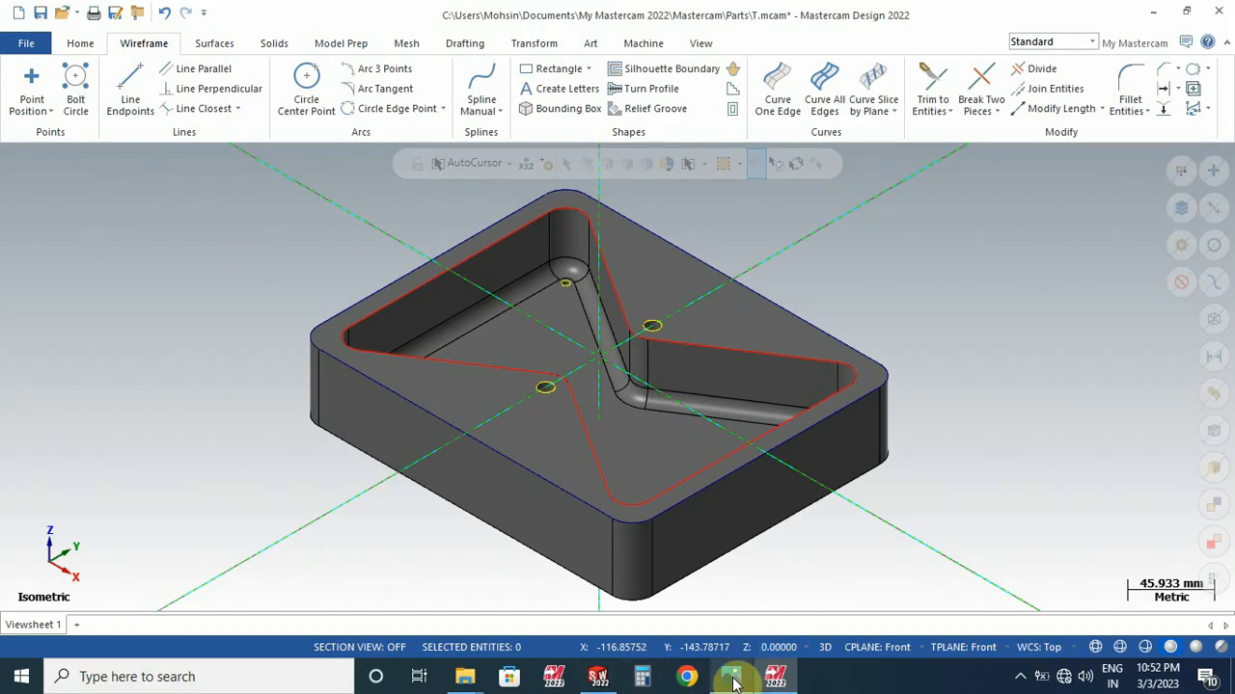
Step: Examine the side slot's length, height and position dimensions in the 2nd 3d example drawing
{"action": "mouse_move", "coordinate": [733, 683]}
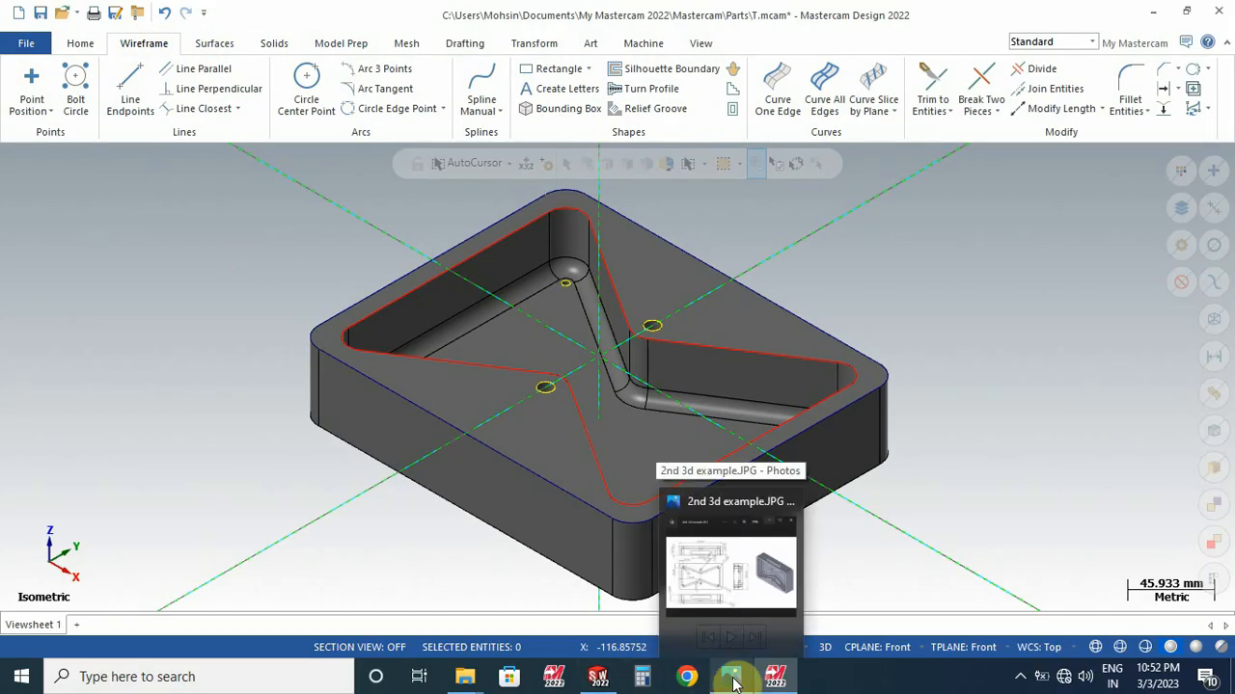
{"action": "left_click", "coordinate": [743, 569]}
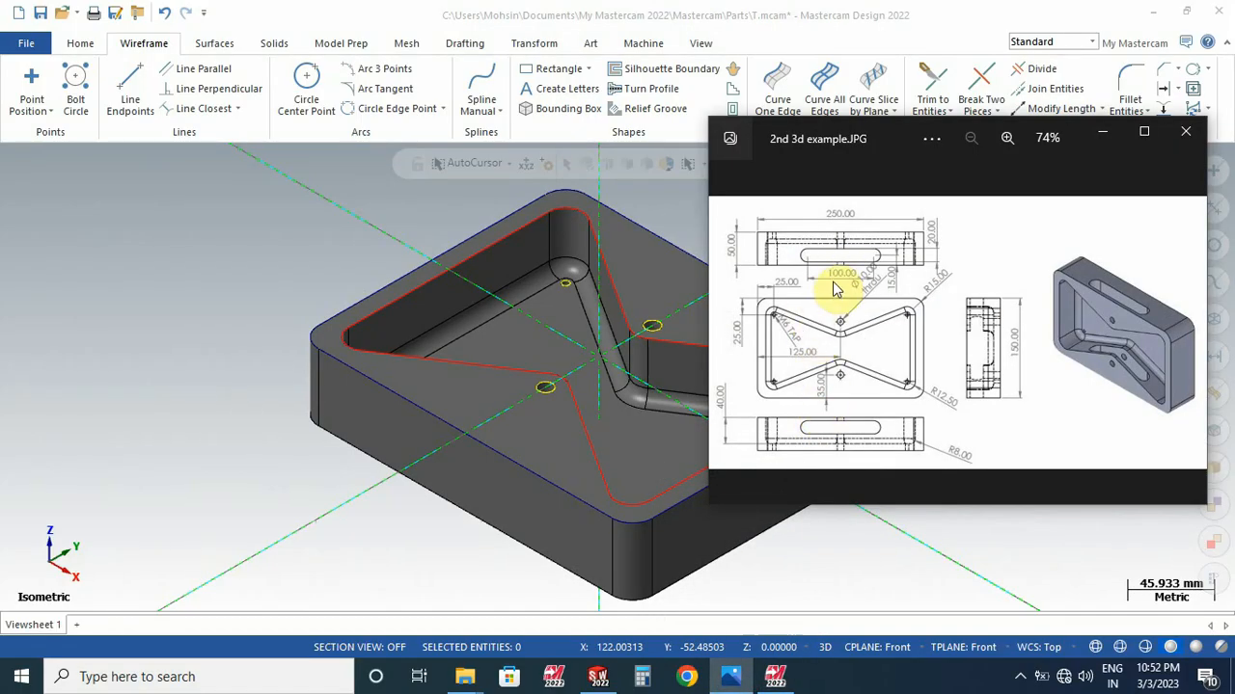
{"action": "scroll", "coordinate": [872, 276], "scroll_direction": "up", "scroll_amount": 3}
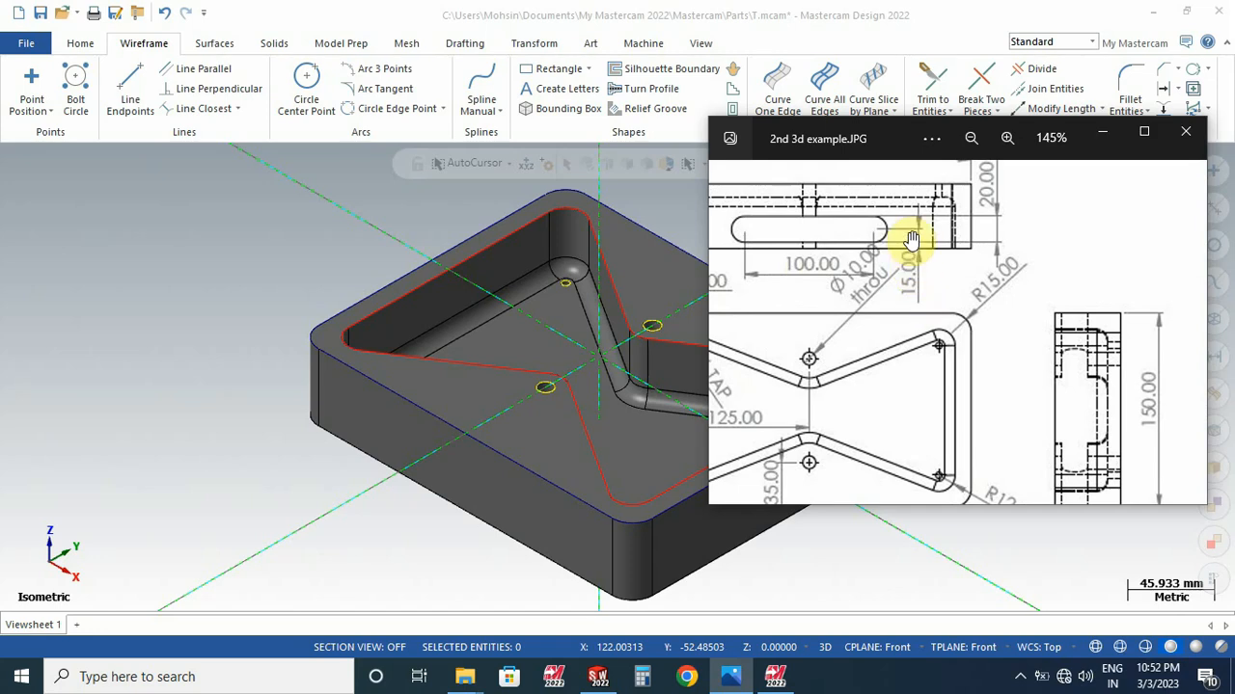
{"action": "scroll", "coordinate": [911, 240], "scroll_direction": "down", "scroll_amount": 3}
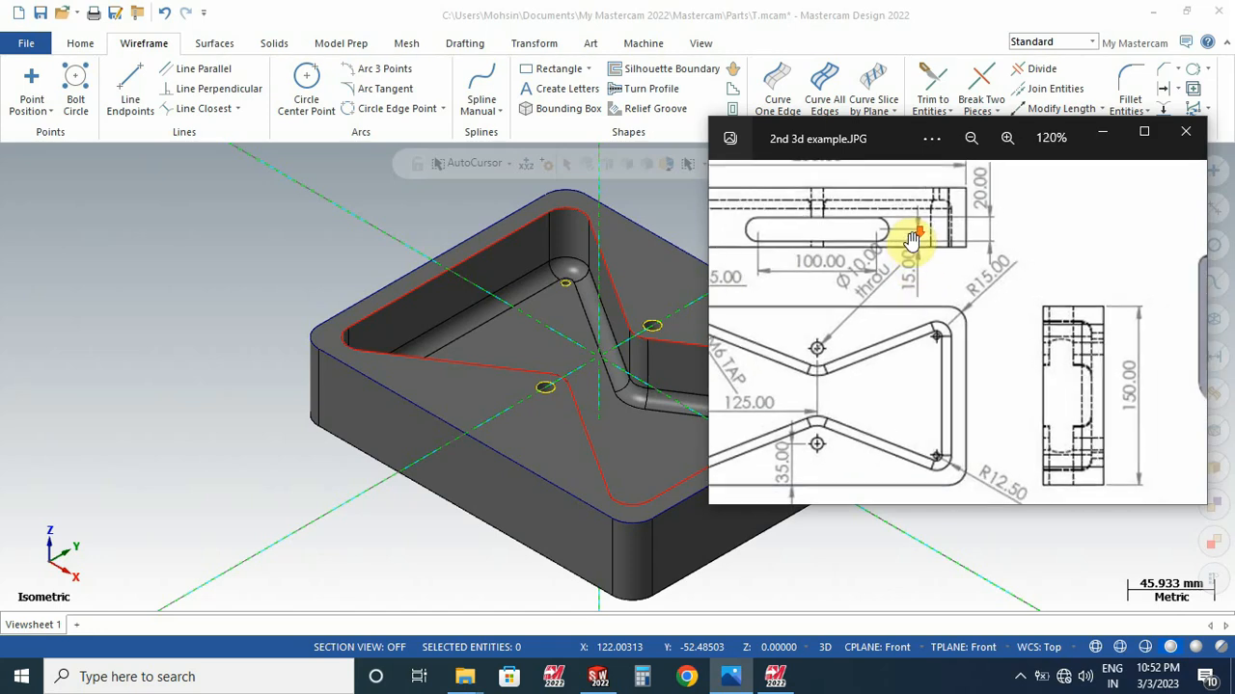
{"action": "scroll", "coordinate": [910, 240], "scroll_direction": "down", "scroll_amount": 1}
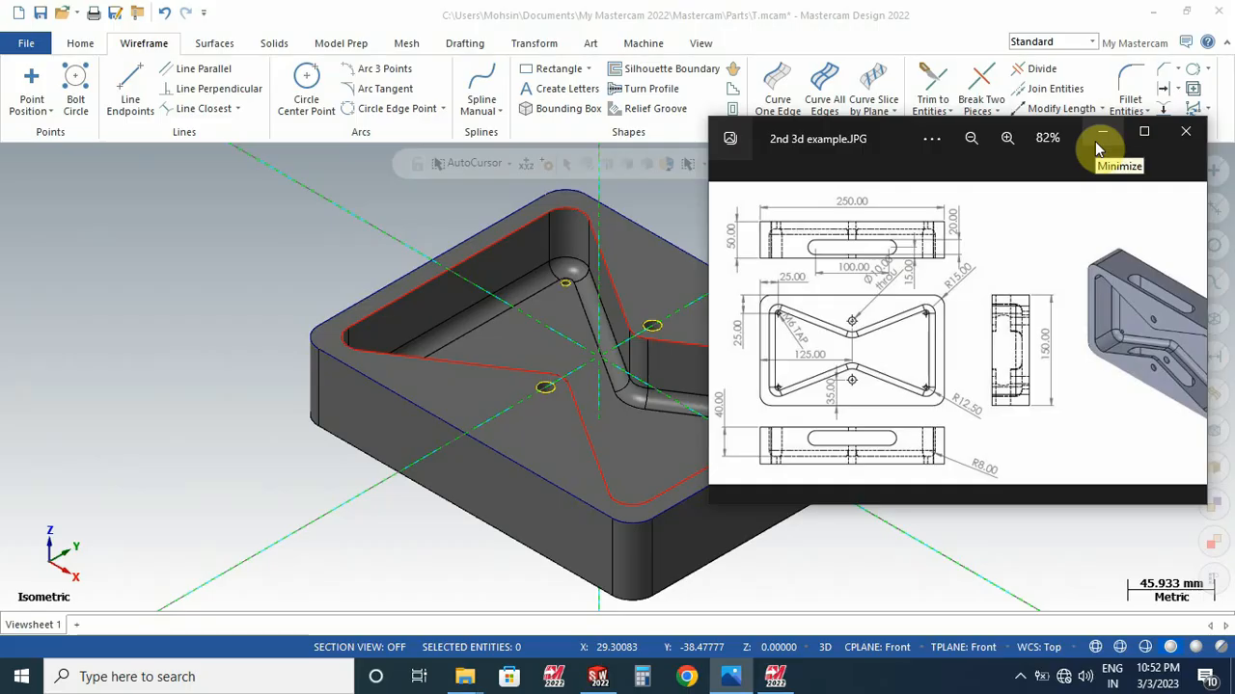
{"action": "left_click", "coordinate": [1097, 144]}
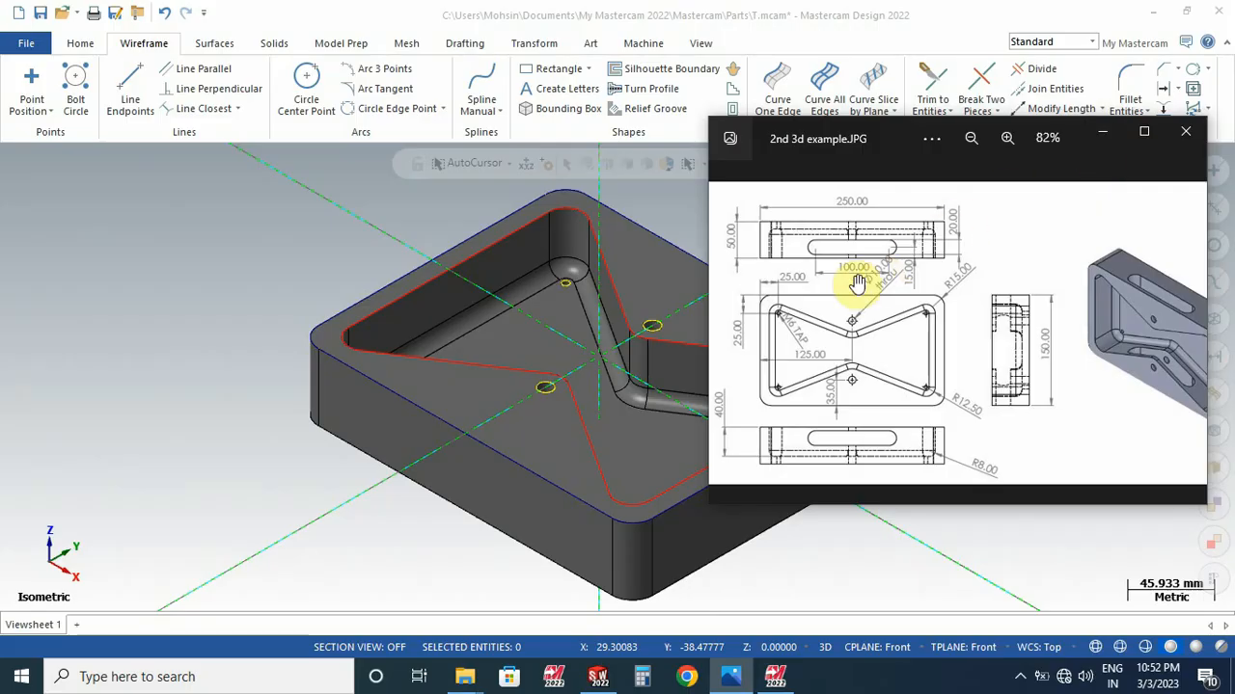
{"action": "scroll", "coordinate": [829, 267], "scroll_direction": "up", "scroll_amount": 5}
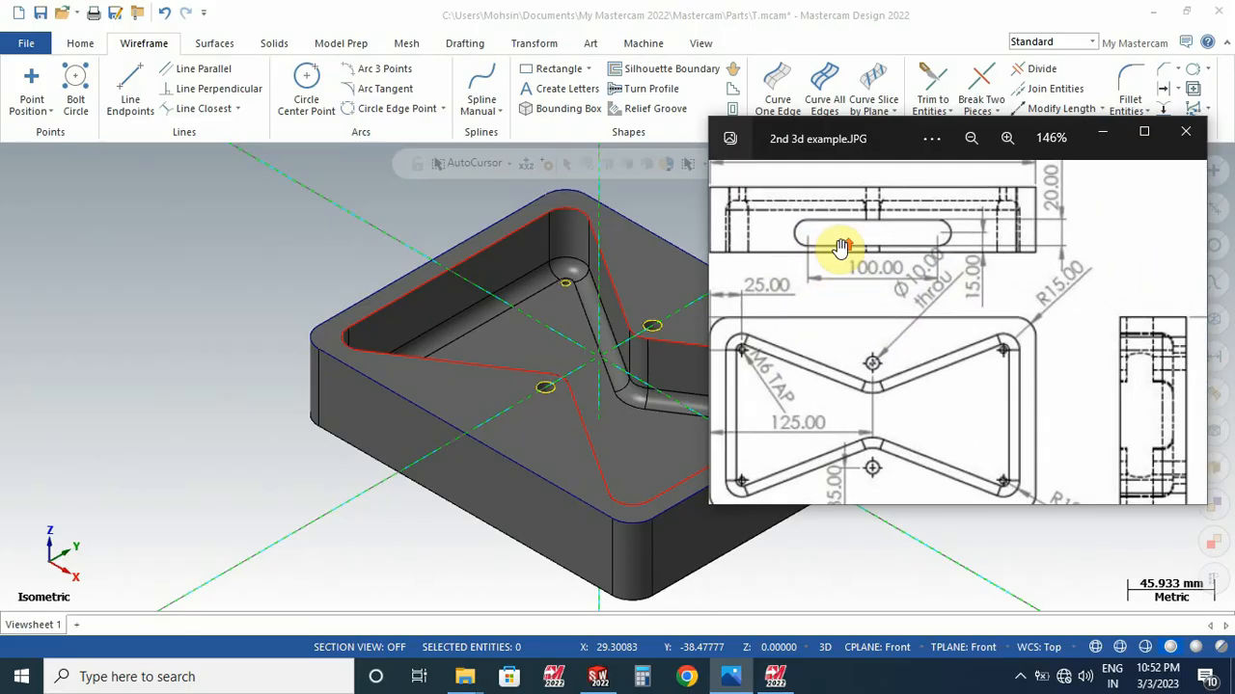
{"action": "scroll", "coordinate": [950, 289], "scroll_direction": "down", "scroll_amount": 2}
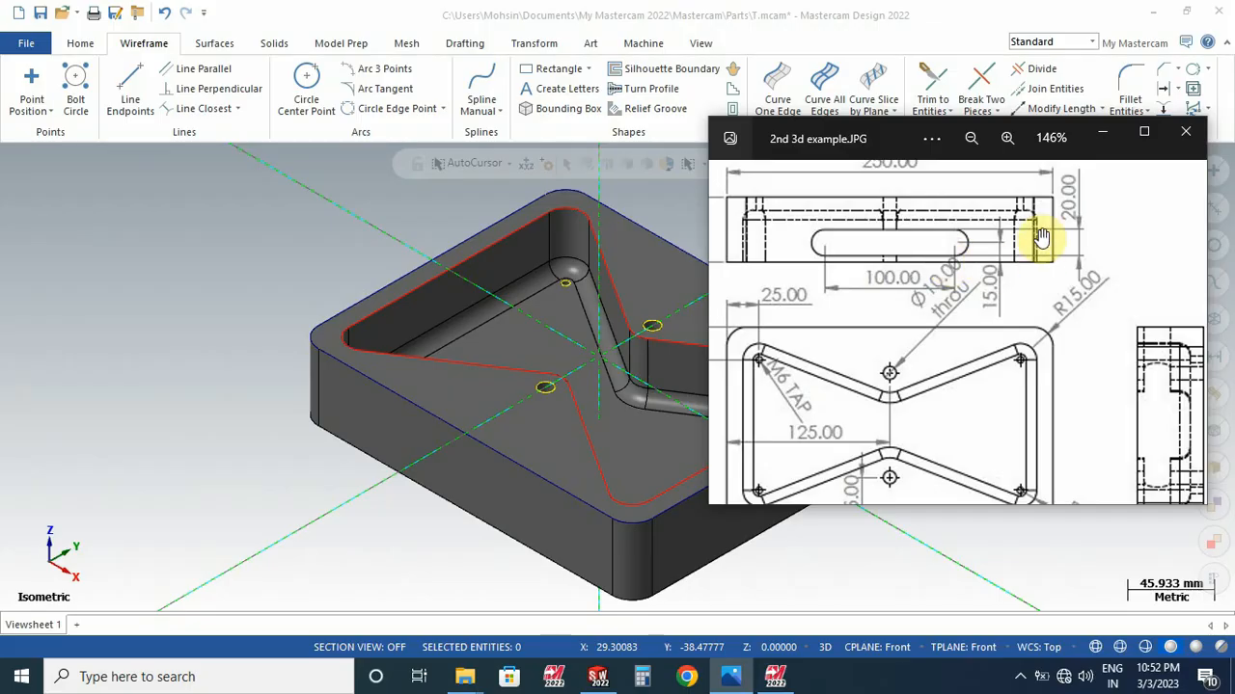
{"action": "left_click", "coordinate": [1098, 138]}
Step: Try to offset a copy of the block's front top line 15 mm downward with Offset Entity
{"action": "scroll", "coordinate": [983, 308], "scroll_direction": "down", "scroll_amount": 1}
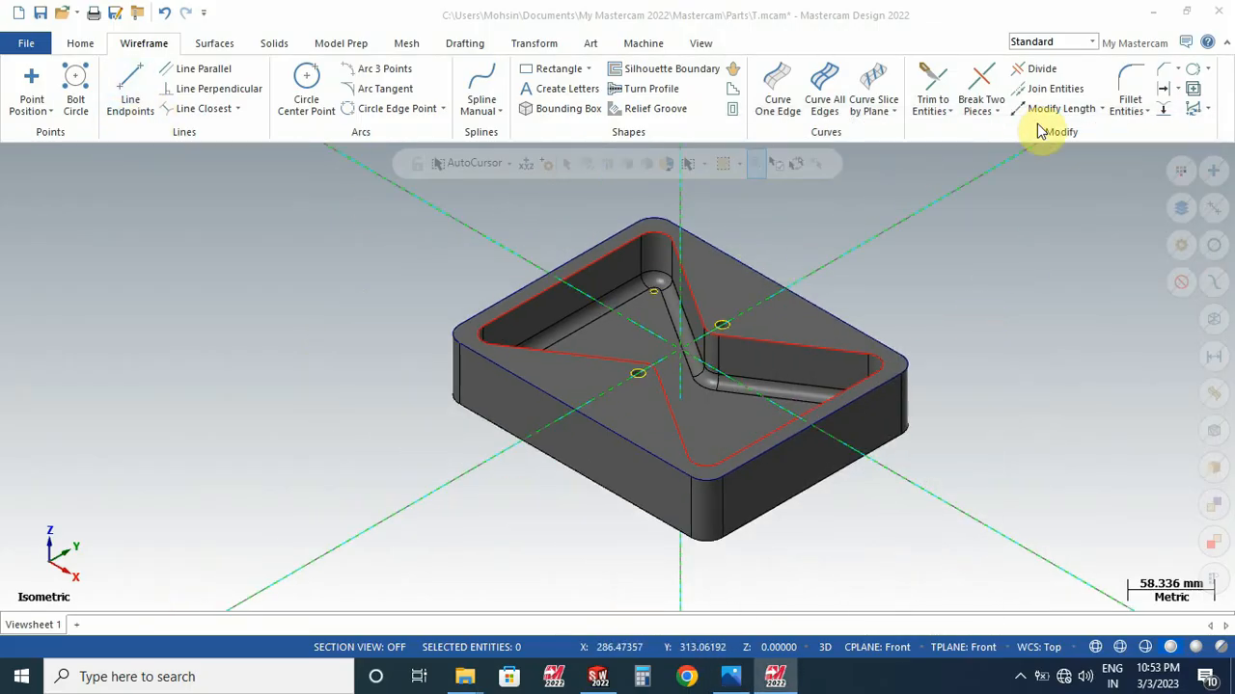
{"action": "left_click", "coordinate": [1161, 89]}
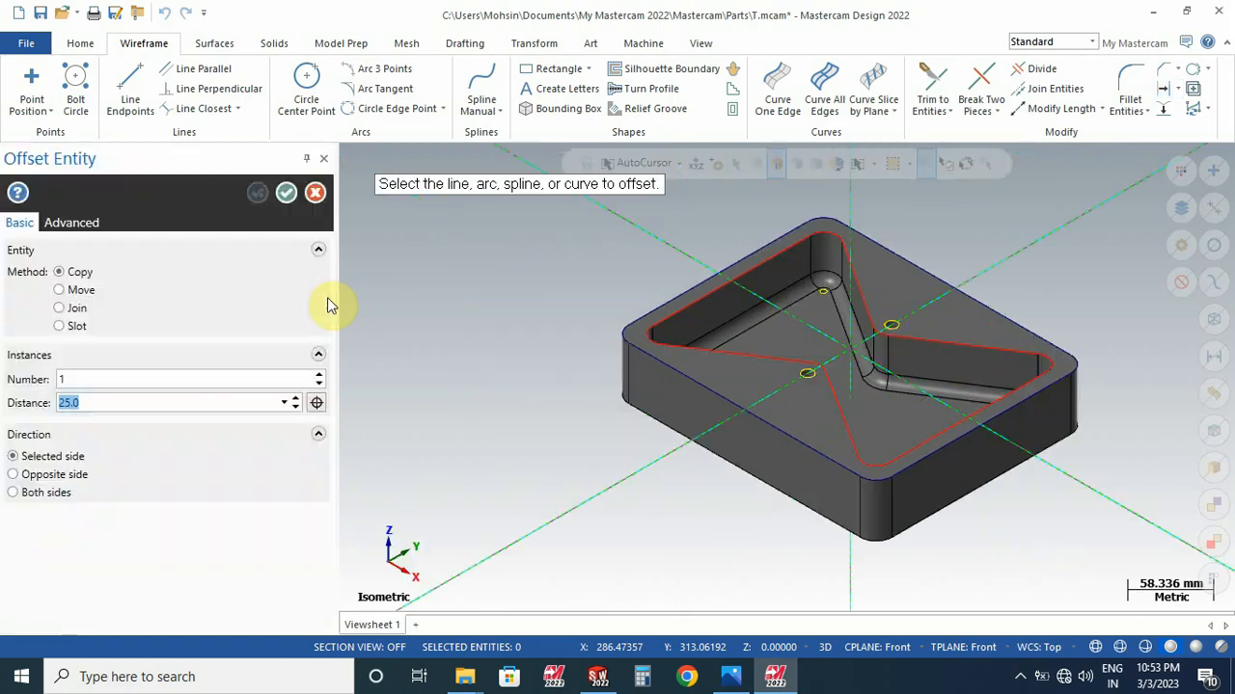
{"action": "type", "text": "1"}
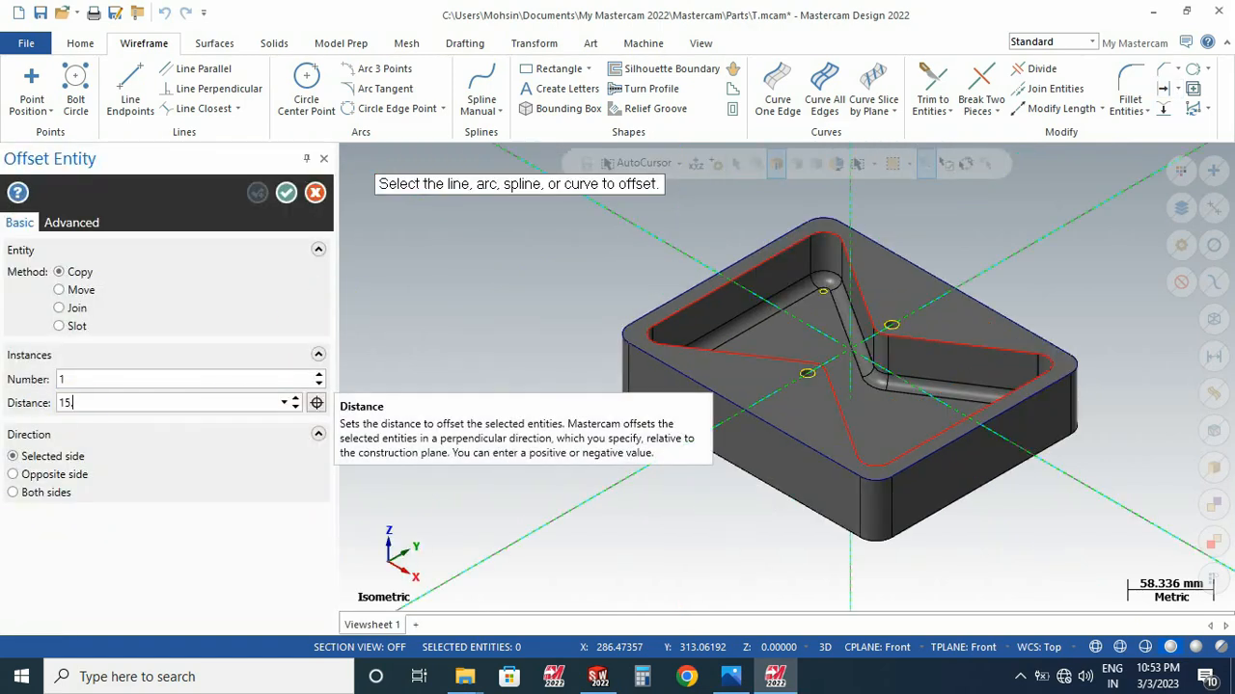
{"action": "type", "text": "5"}
{"action": "key", "text": "Return"}
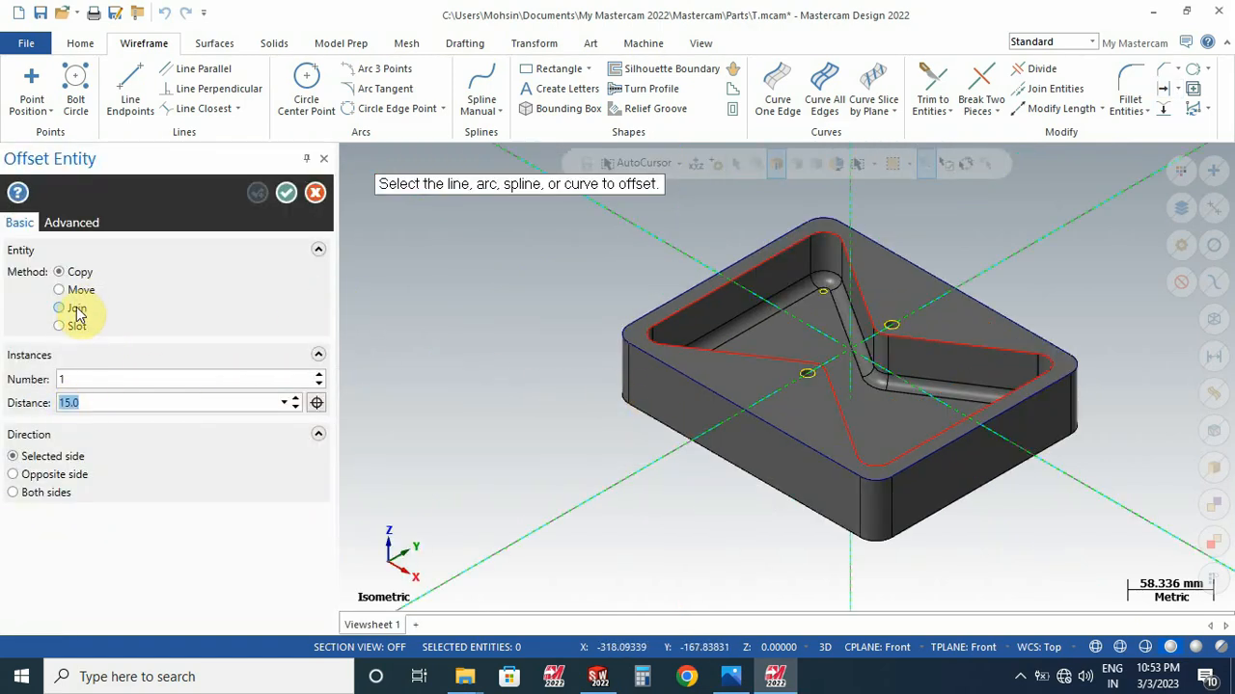
{"action": "left_click", "coordinate": [705, 377]}
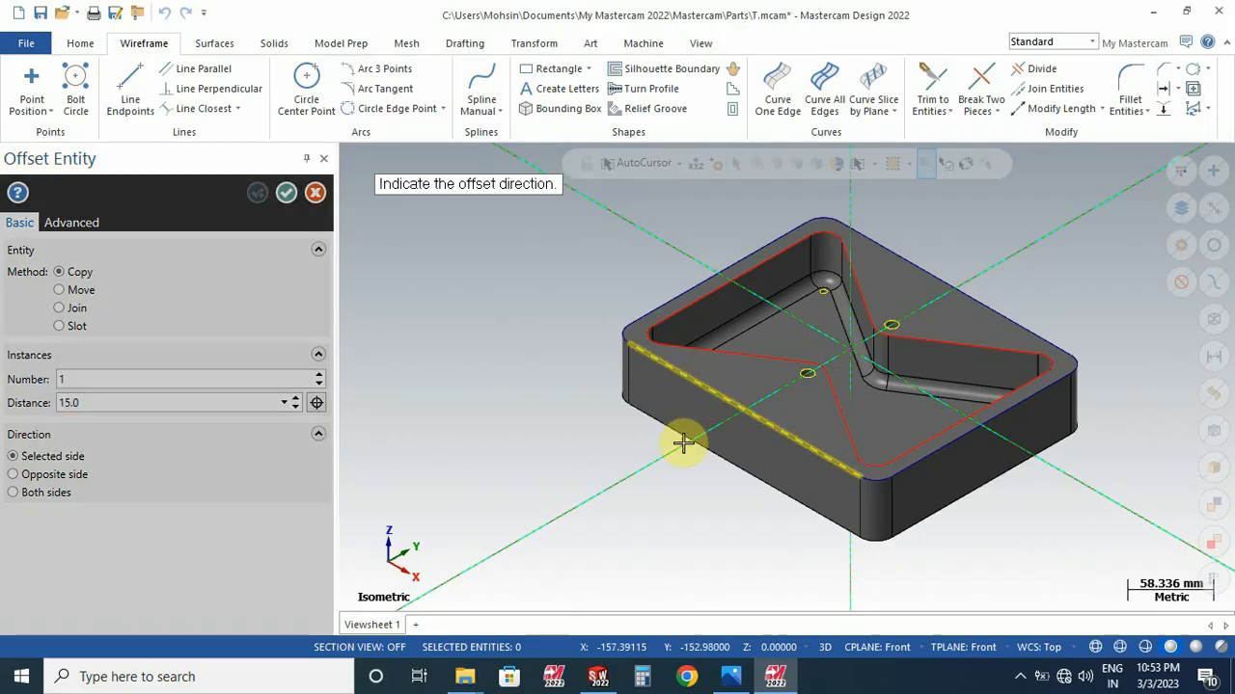
{"action": "left_click", "coordinate": [693, 538]}
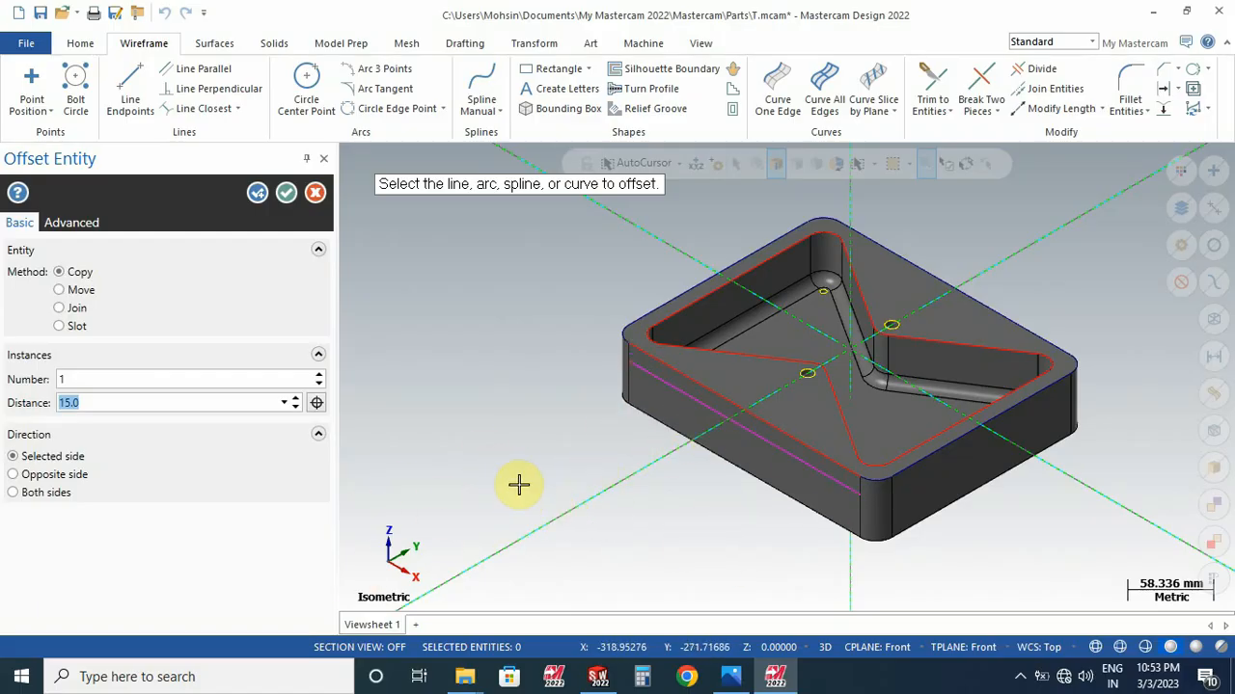
{"action": "right_click", "coordinate": [464, 383]}
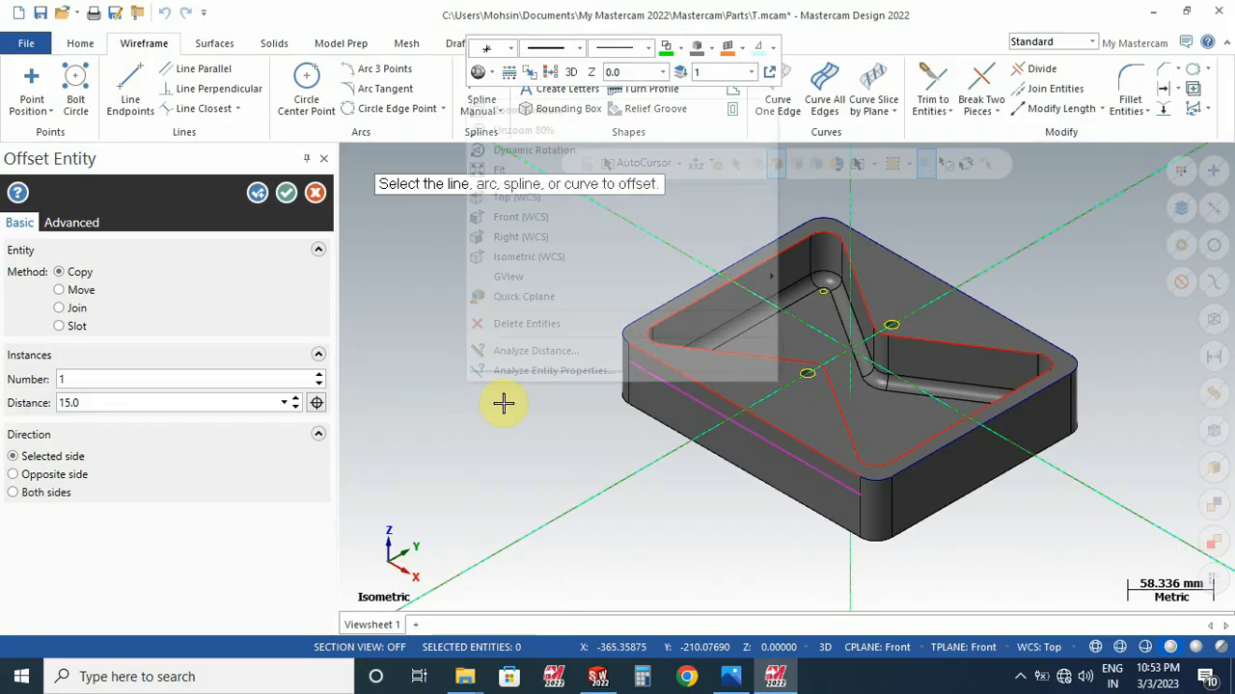
{"action": "left_click", "coordinate": [536, 218]}
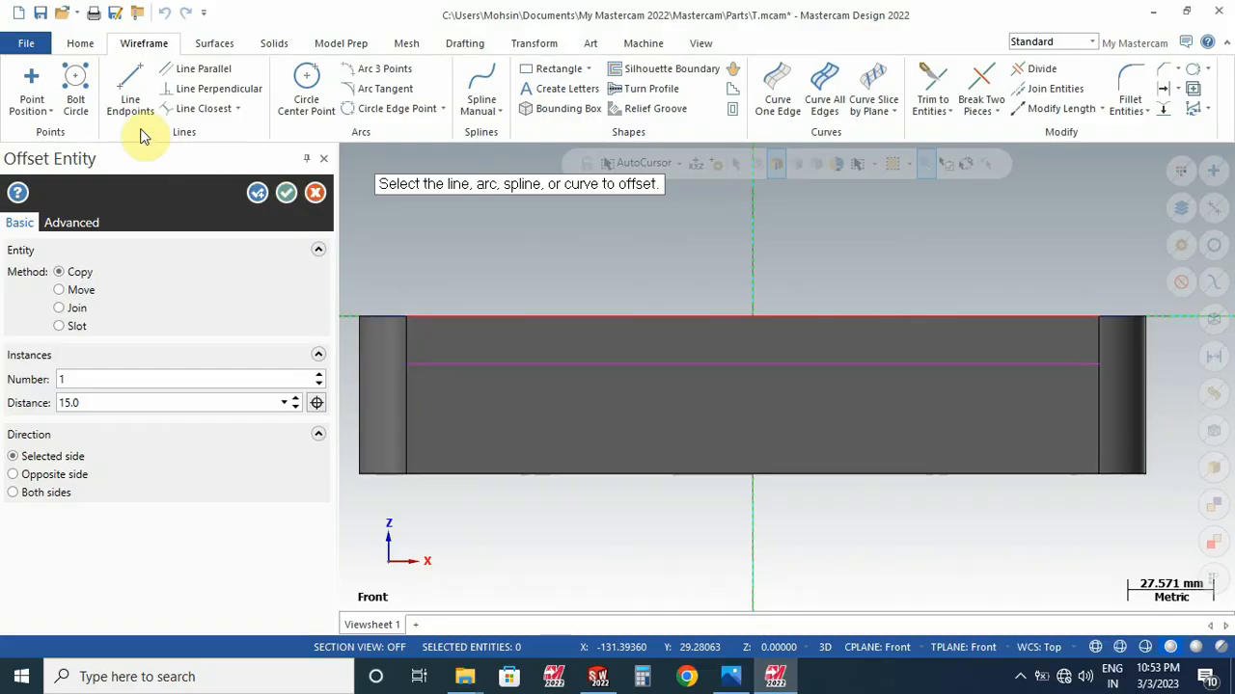
{"action": "left_click", "coordinate": [130, 96]}
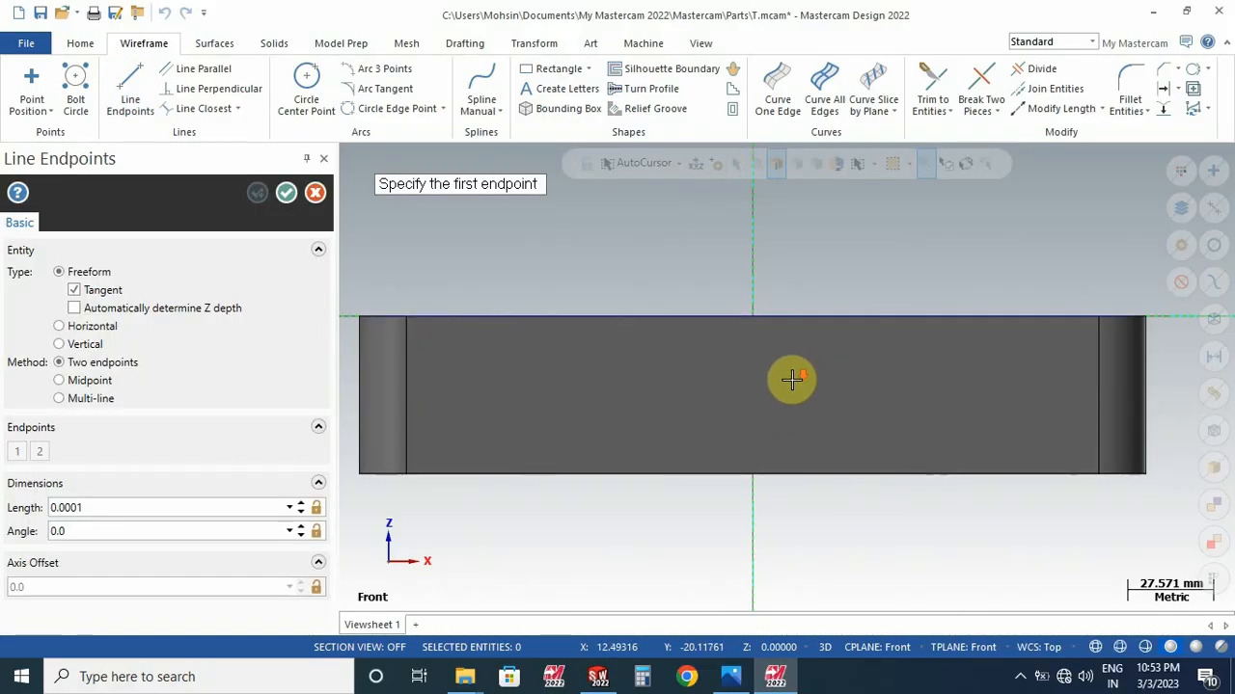
{"action": "scroll", "coordinate": [769, 361], "scroll_direction": "down", "scroll_amount": 4}
{"action": "mouse_move", "coordinate": [801, 273]}
{"action": "middle_mouse_down"}
{"action": "mouse_move", "coordinate": [792, 483]}
{"action": "mouse_move", "coordinate": [805, 286]}
{"action": "middle_mouse_up"}
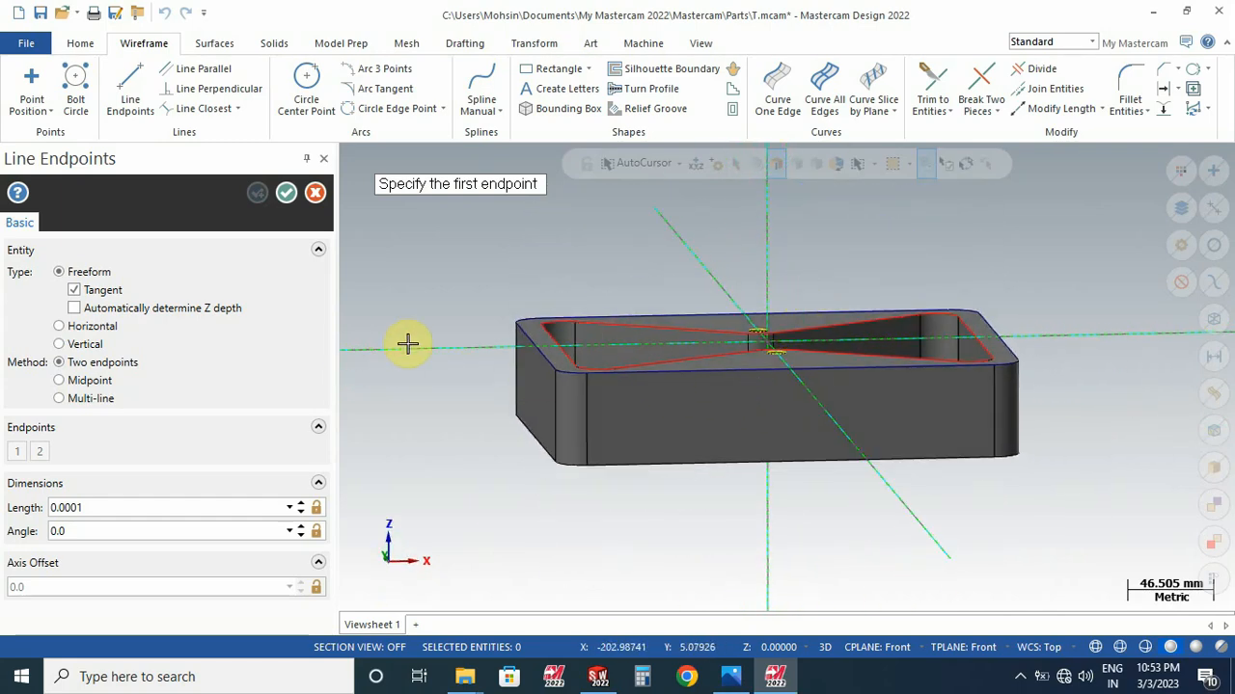
{"action": "key", "text": "Escape"}
Step: Offset a copy of the block's front top line 15 mm downward on the Front plane
{"action": "middle_click_drag", "start_coordinate": [844, 331], "coordinate": [821, 342]}
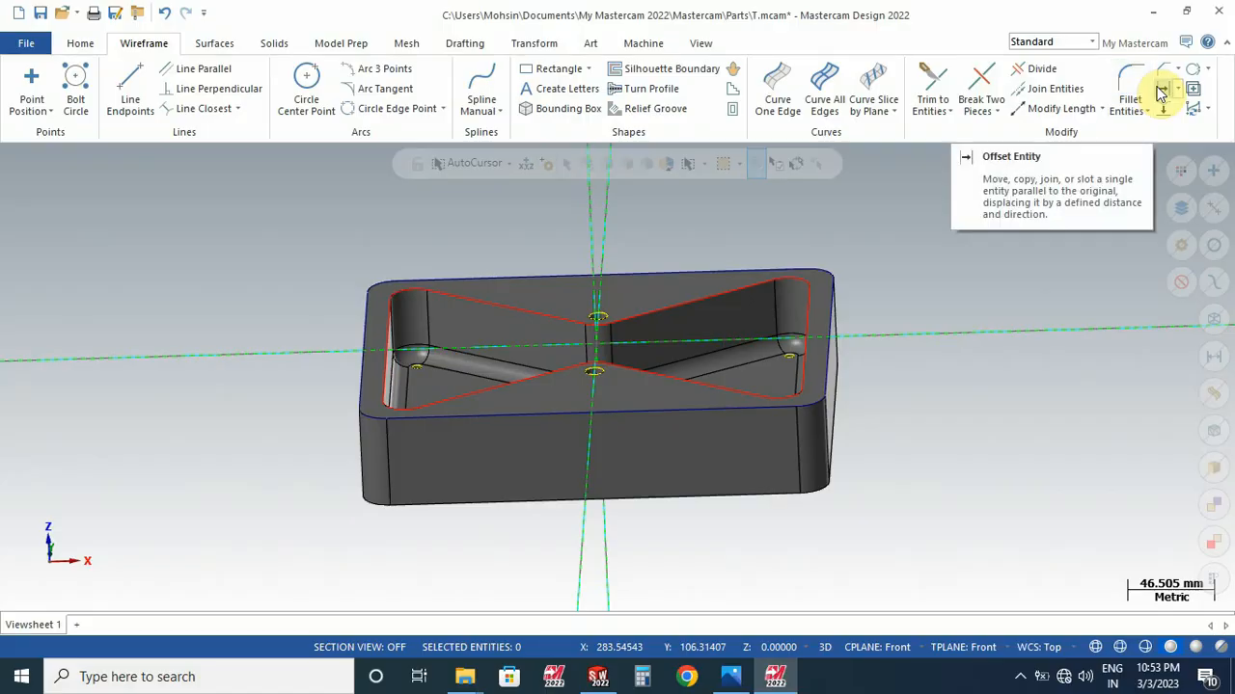
{"action": "left_click", "coordinate": [1162, 91]}
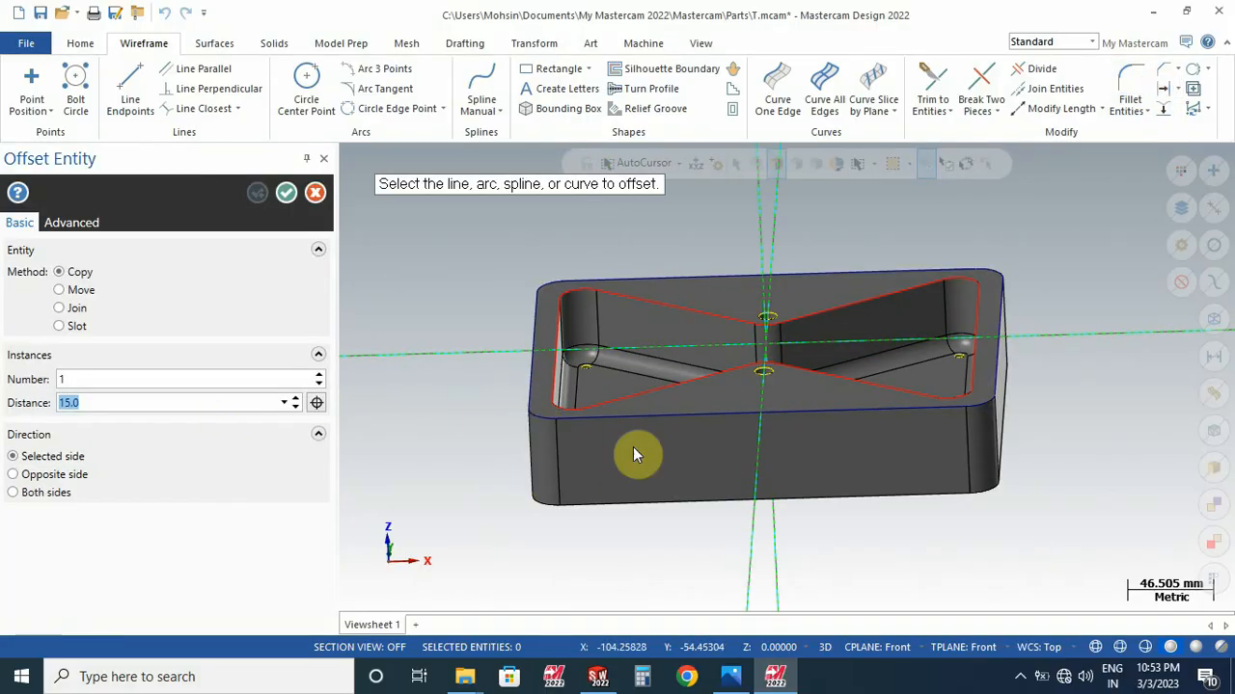
{"action": "left_click", "coordinate": [813, 410]}
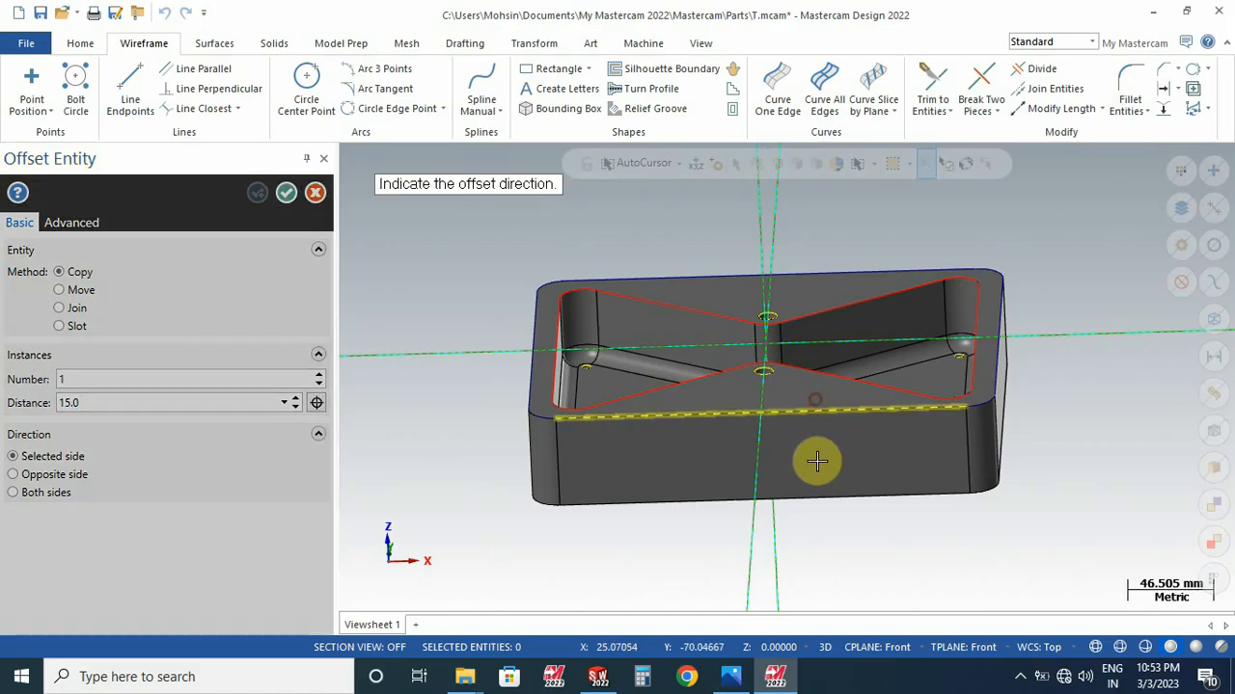
{"action": "left_click", "coordinate": [817, 466]}
{"action": "left_click", "coordinate": [286, 194]}
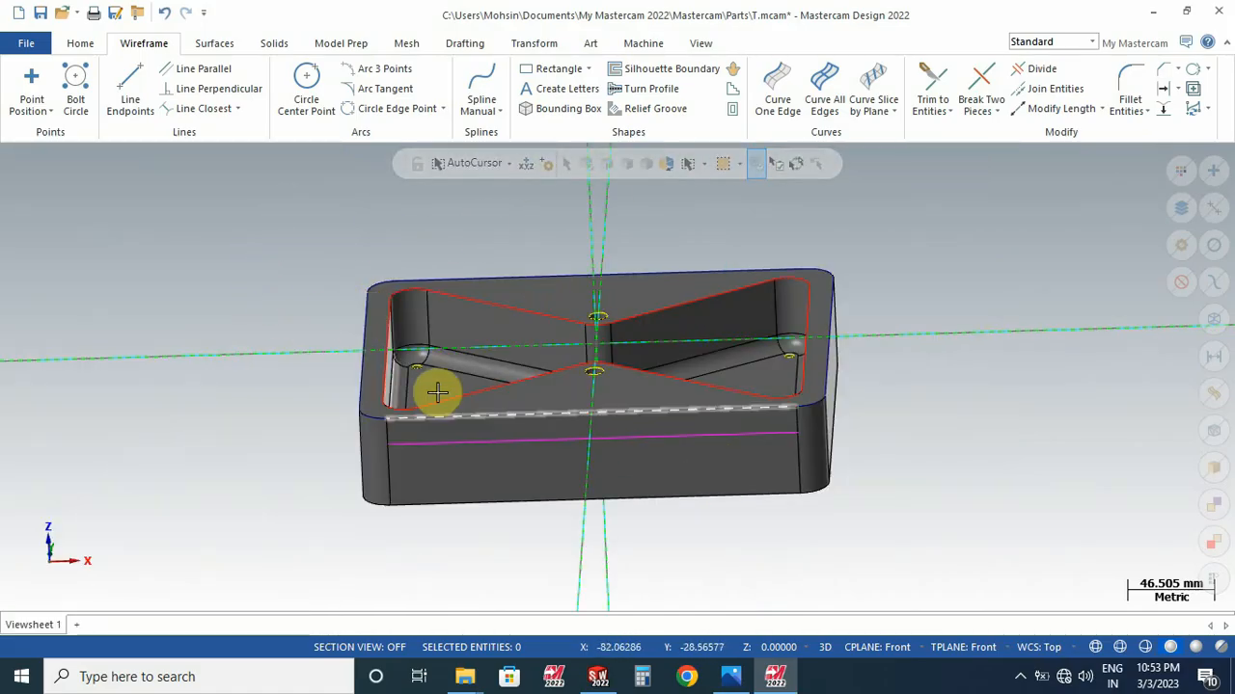
Step: In the Front view, draw a vertical reference line about 12.6 mm down from the offset line's midpoint, and delete the offset line
{"action": "right_click", "coordinate": [293, 310]}
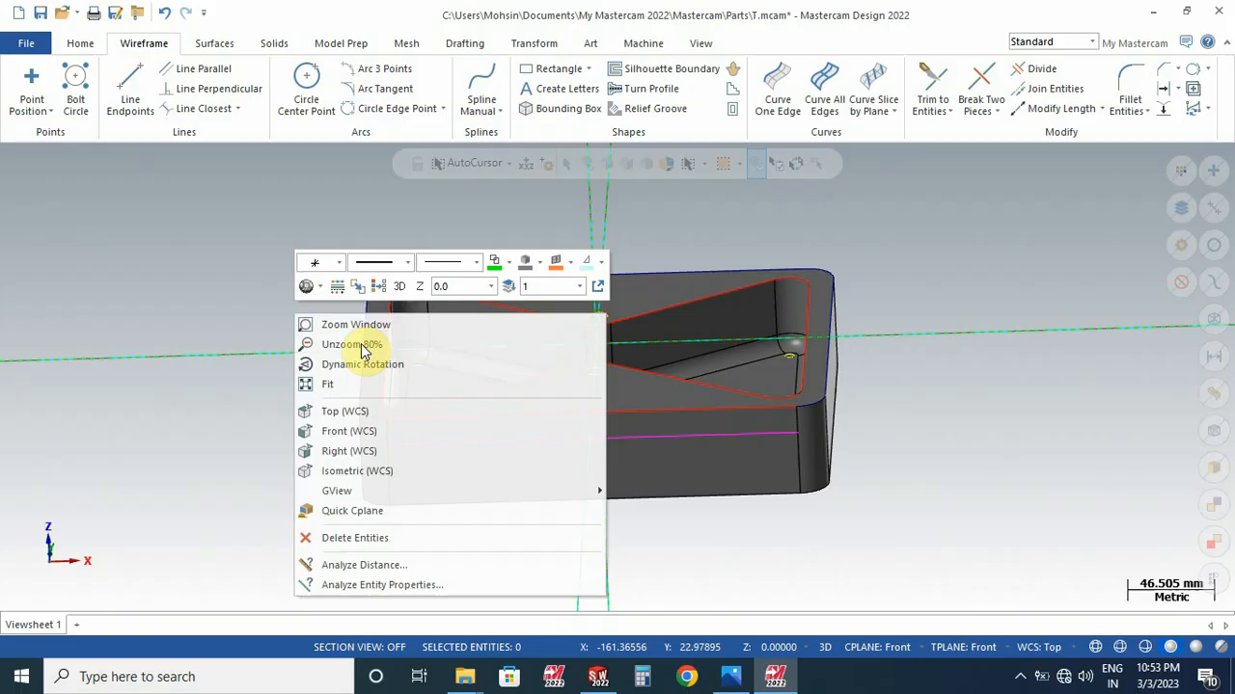
{"action": "left_click", "coordinate": [355, 429]}
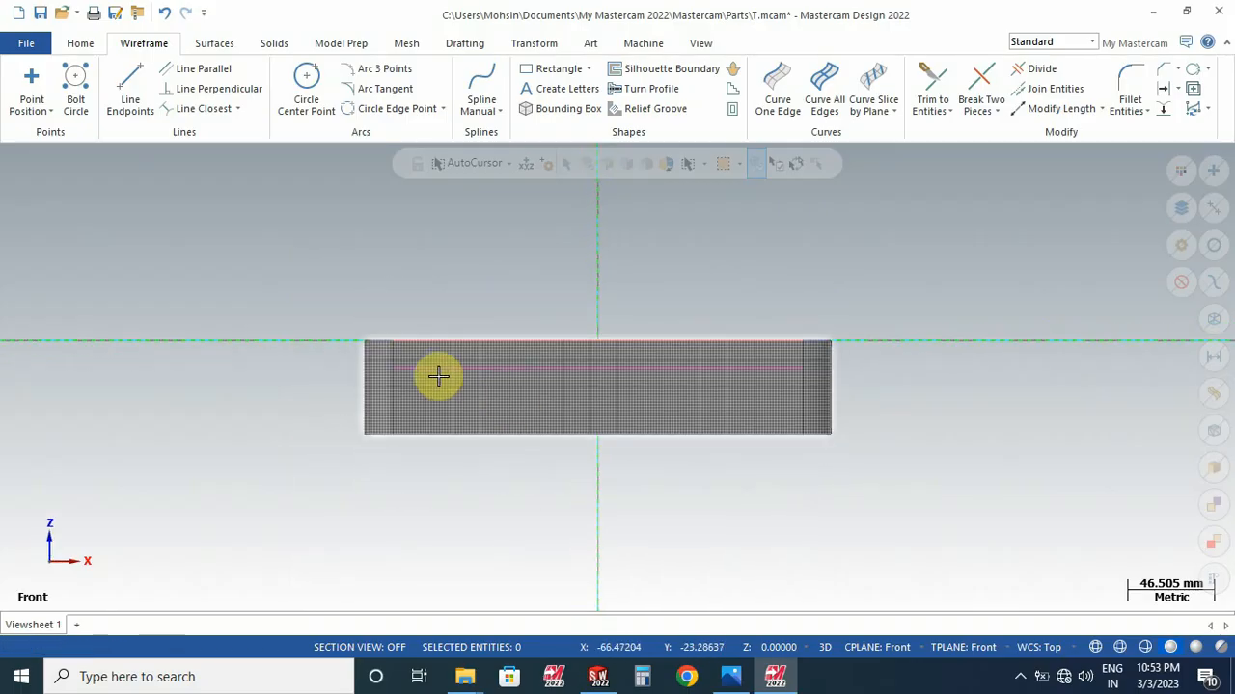
{"action": "left_click", "coordinate": [129, 94]}
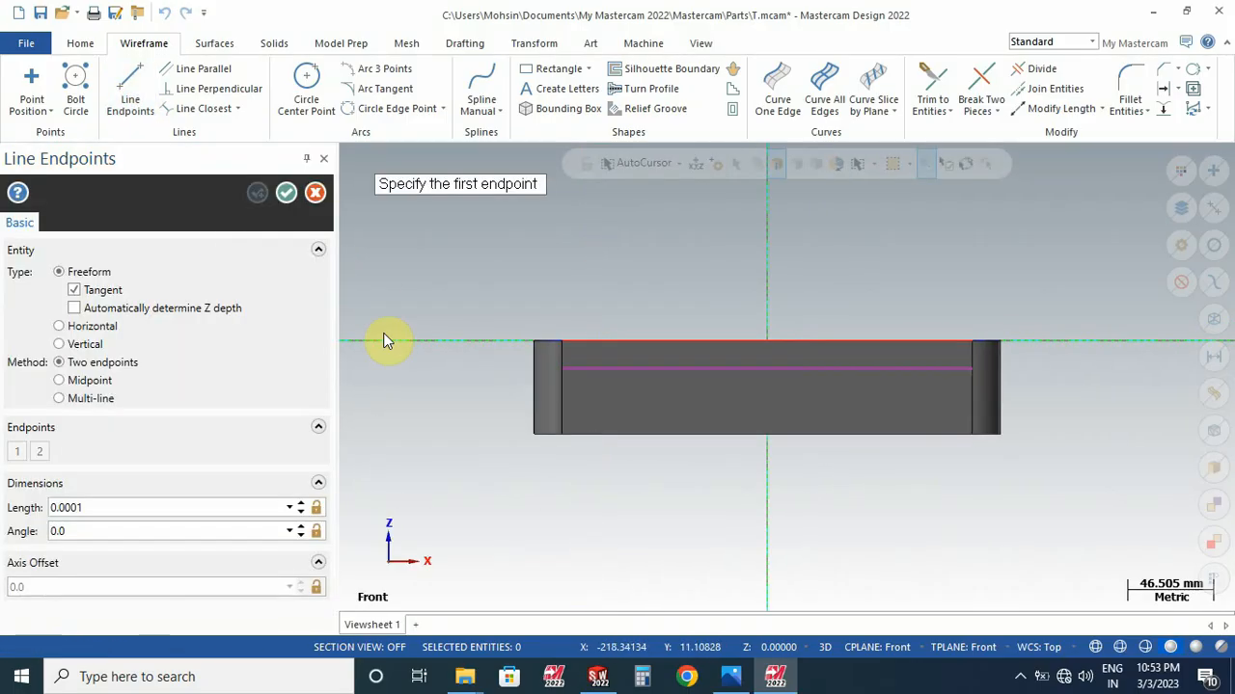
{"action": "left_click", "coordinate": [768, 370]}
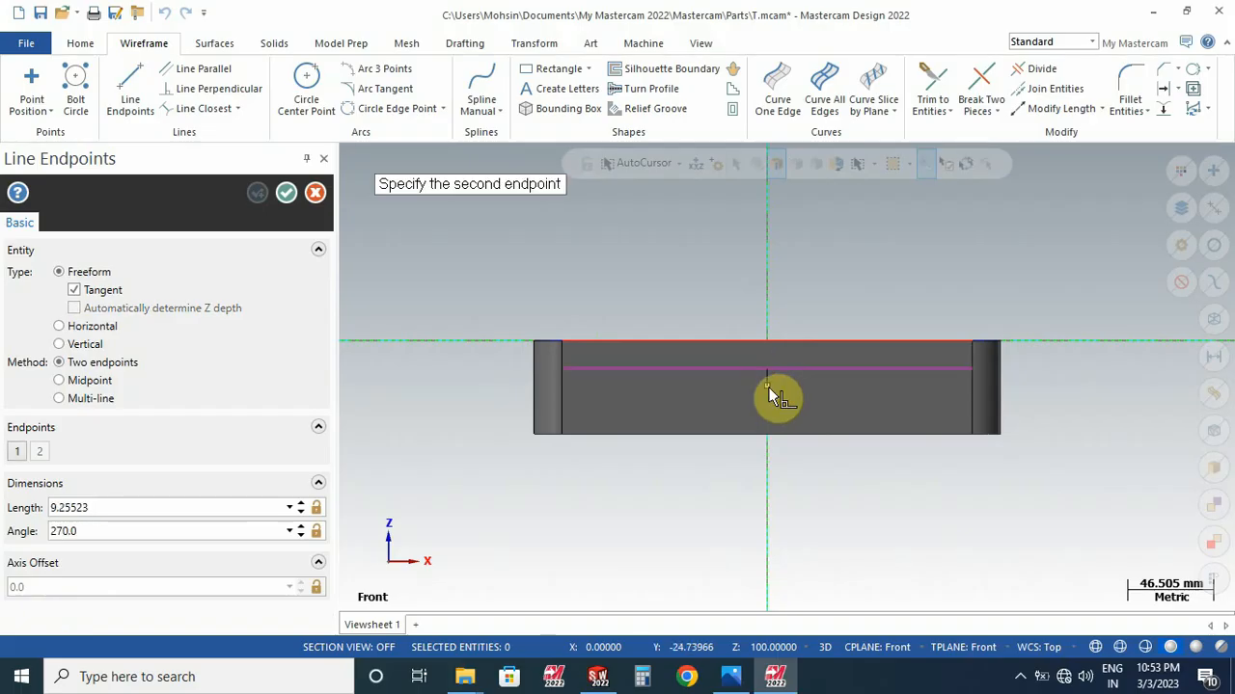
{"action": "left_click", "coordinate": [769, 393]}
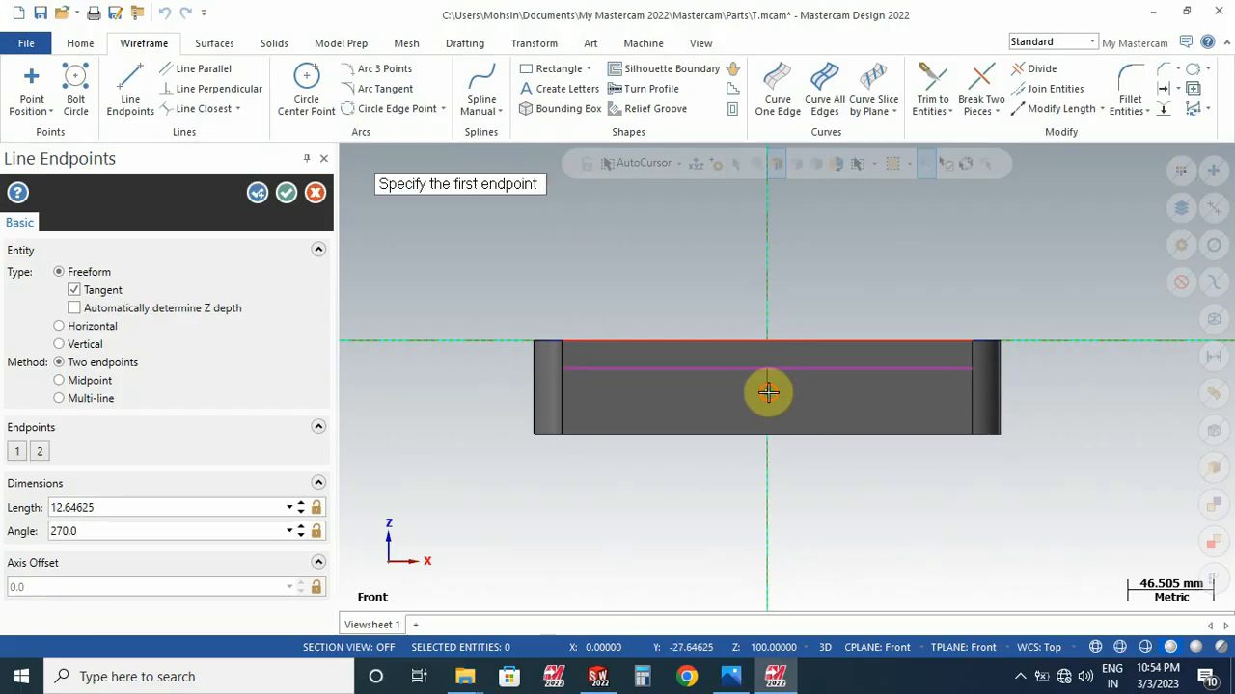
{"action": "left_click", "coordinate": [286, 193]}
{"action": "left_click", "coordinate": [696, 376]}
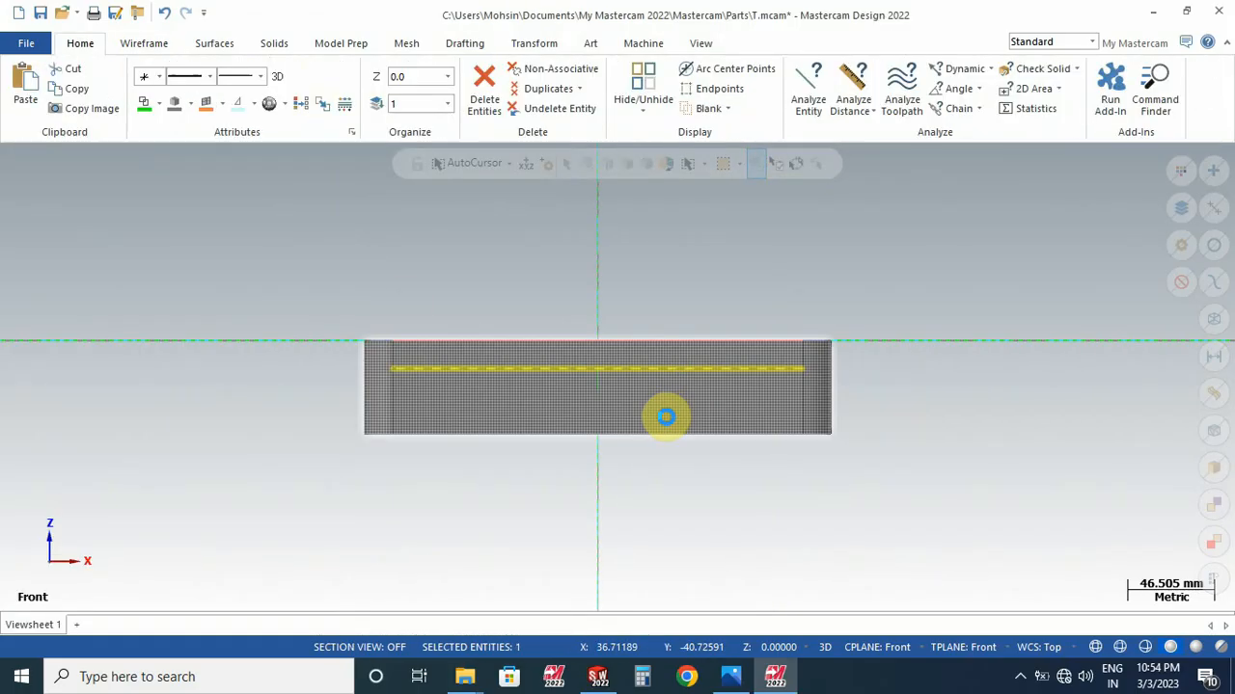
{"action": "key", "text": "Delete"}
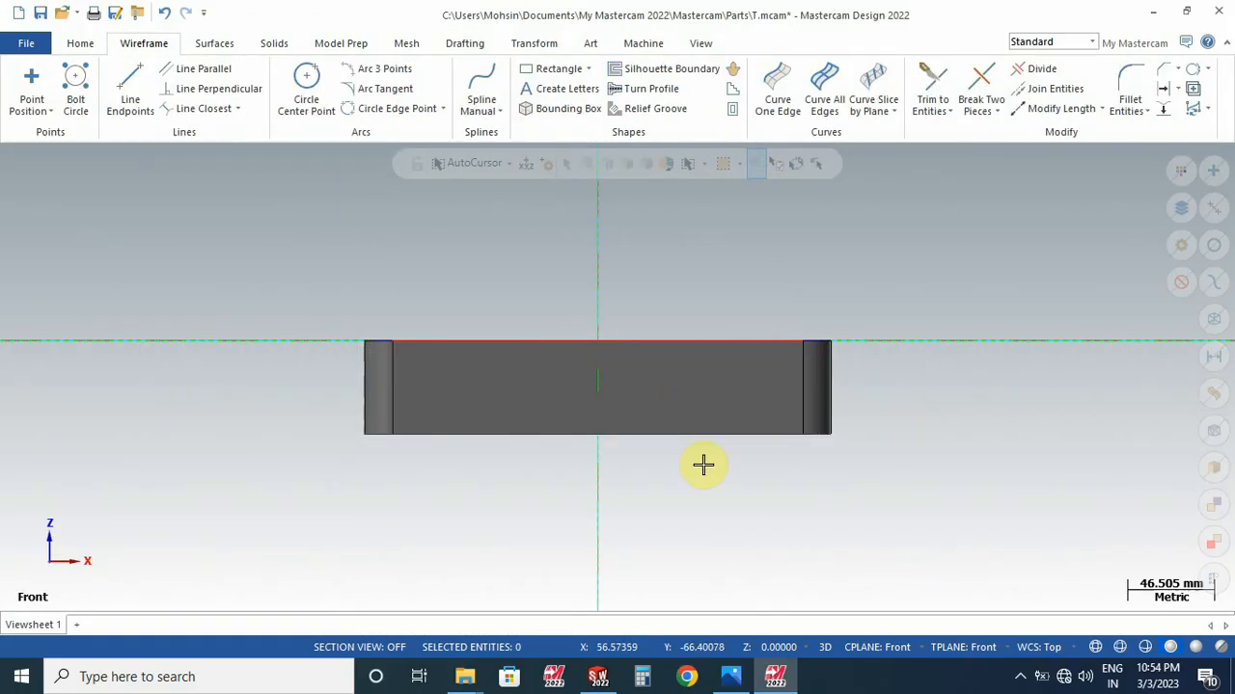
Step: Draw a 100 mm horizontal line with the Midpoint method, centred on the upper end of the vertical reference line
{"action": "left_click", "coordinate": [135, 96]}
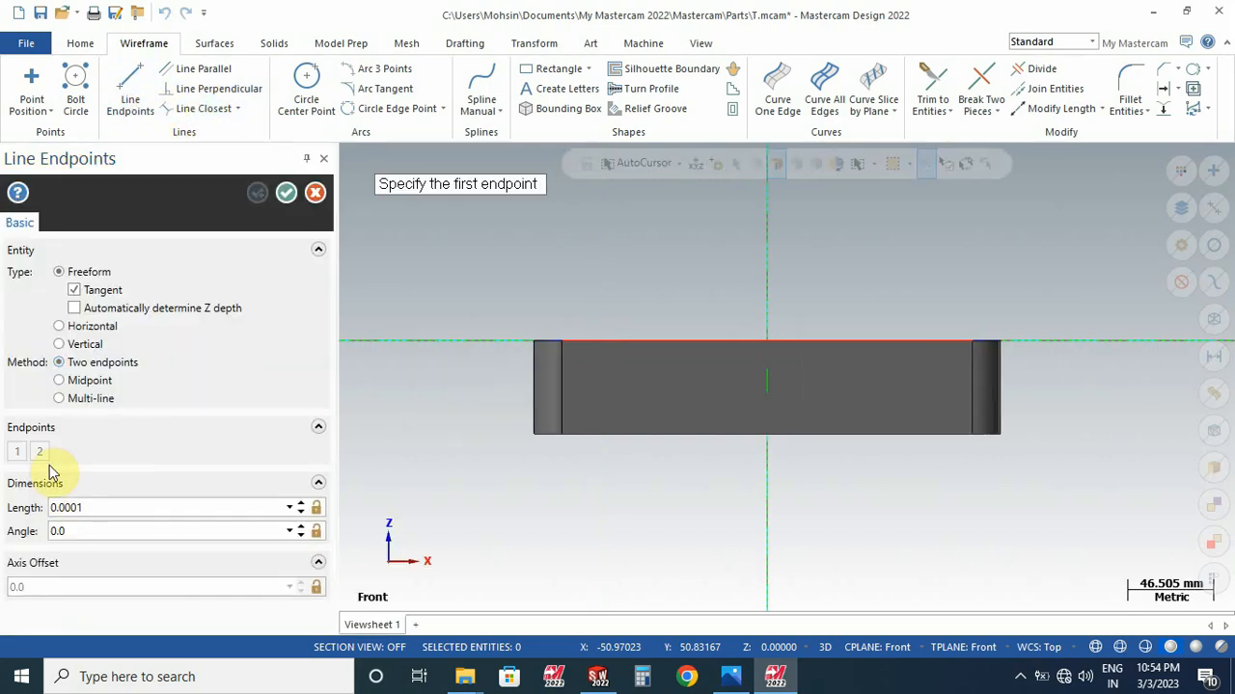
{"action": "left_click", "coordinate": [67, 381]}
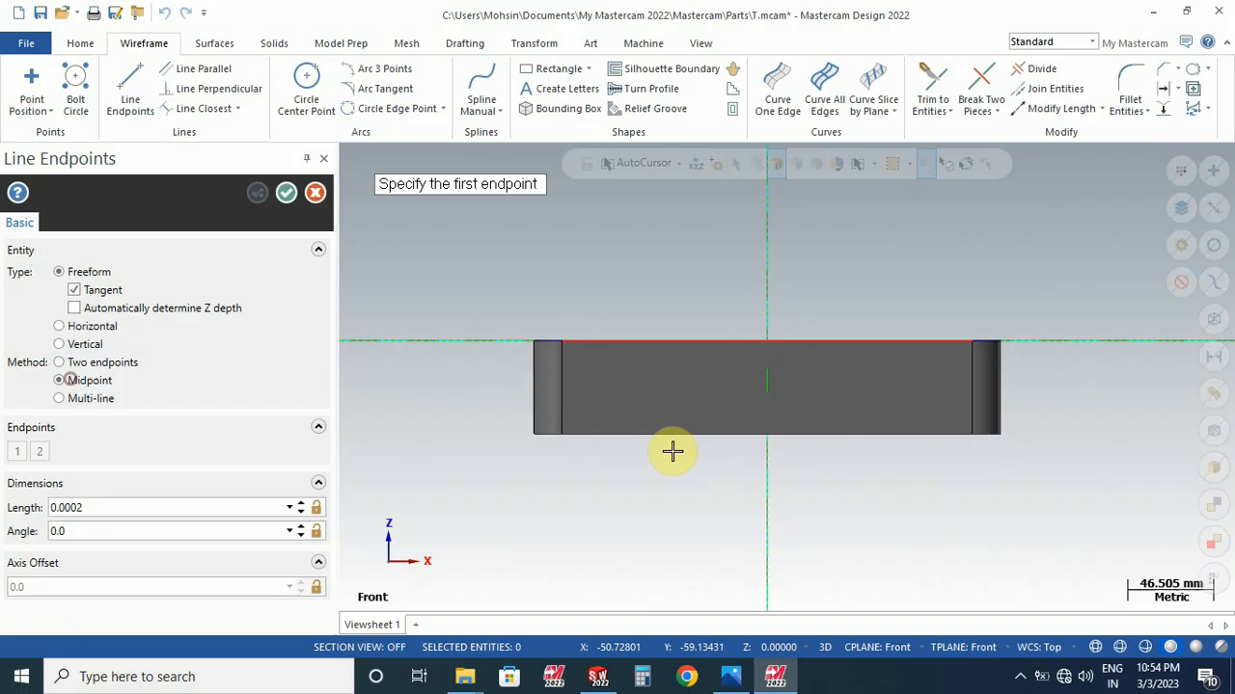
{"action": "left_click", "coordinate": [768, 370]}
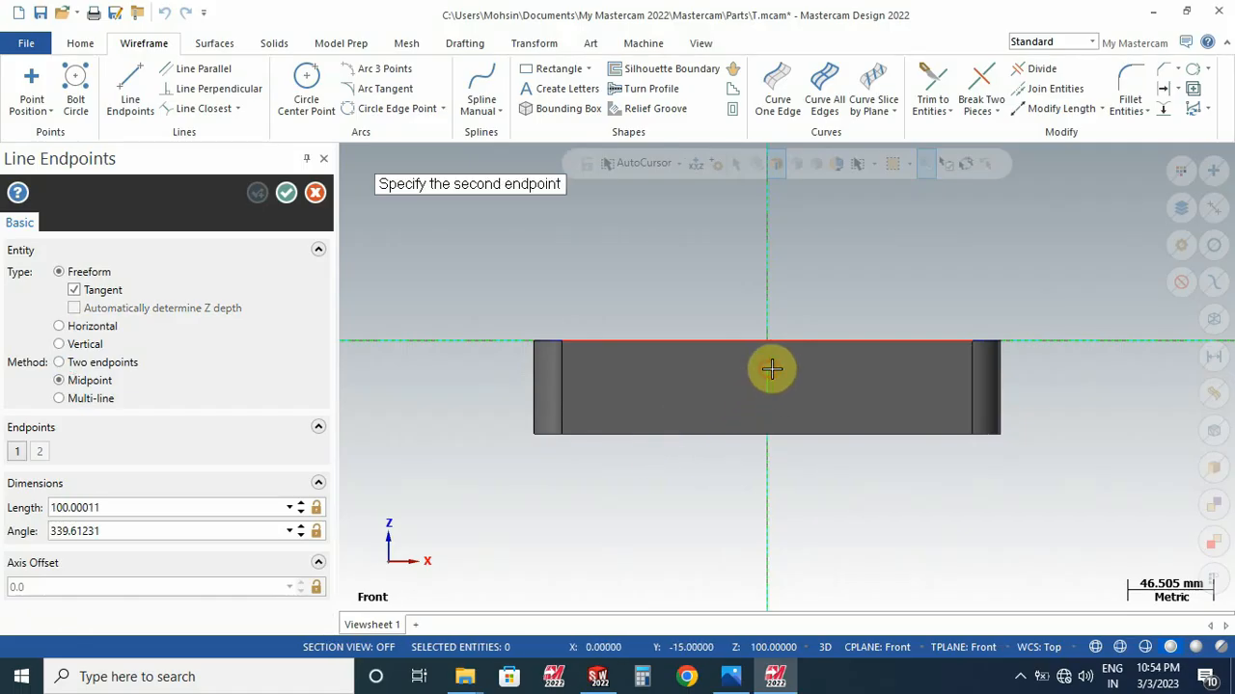
{"action": "left_click", "coordinate": [863, 369]}
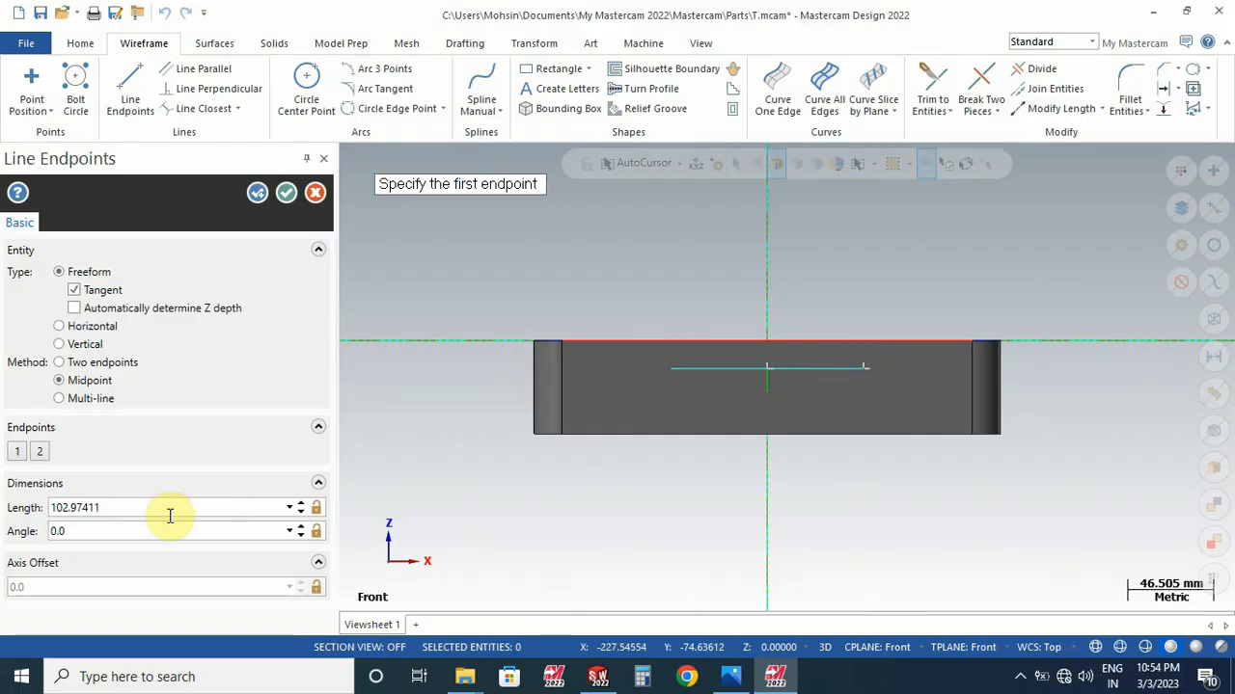
{"action": "double_click", "coordinate": [140, 513]}
{"action": "type", "text": "100.0"}
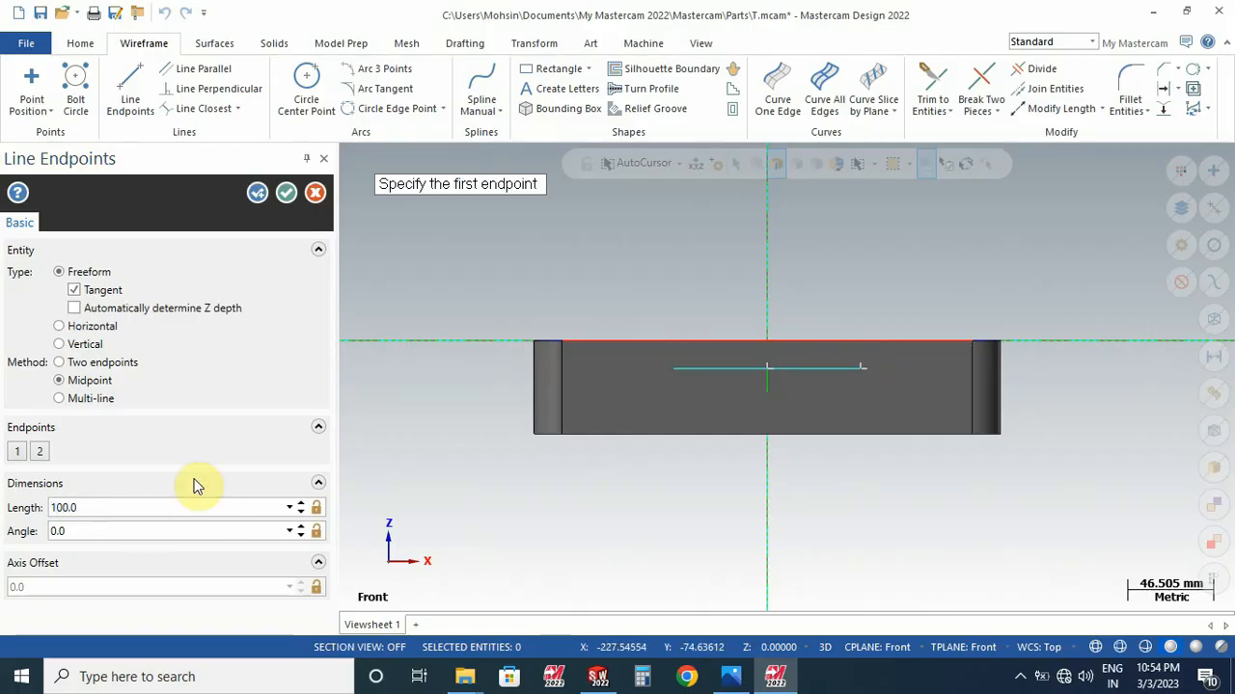
{"action": "left_click", "coordinate": [314, 192]}
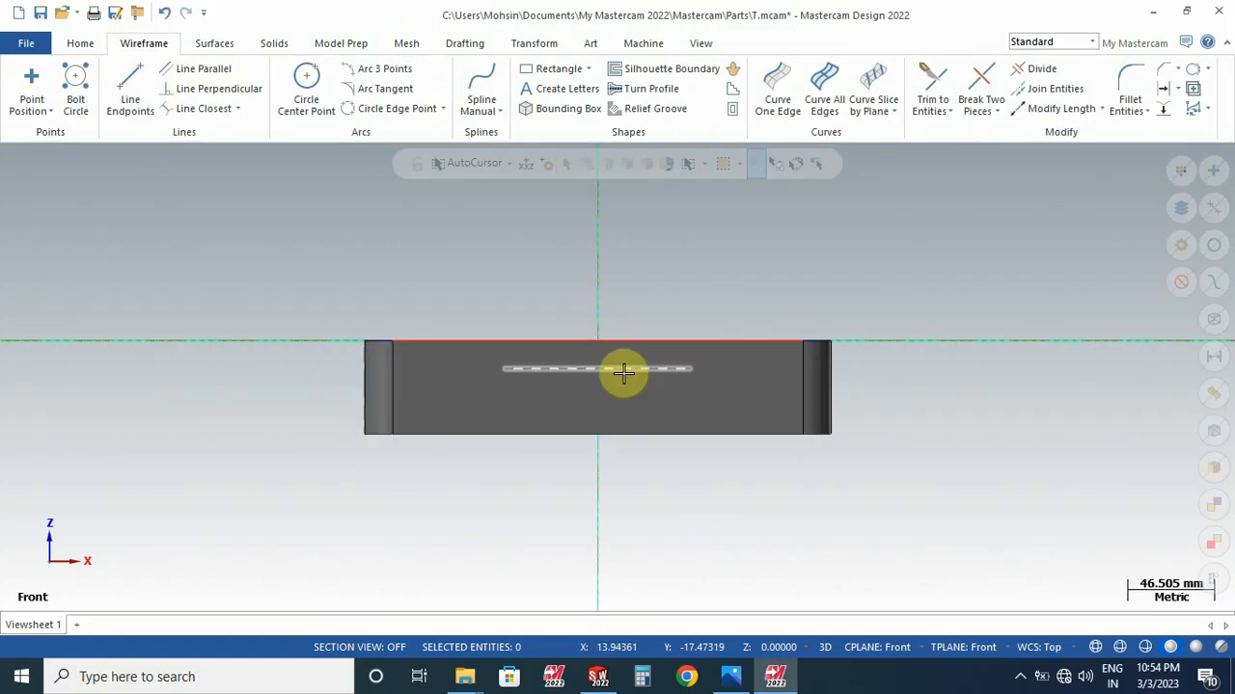
Step: Analyze the horizontal line's properties to check its length and endpoint coordinates
{"action": "left_click", "coordinate": [80, 44]}
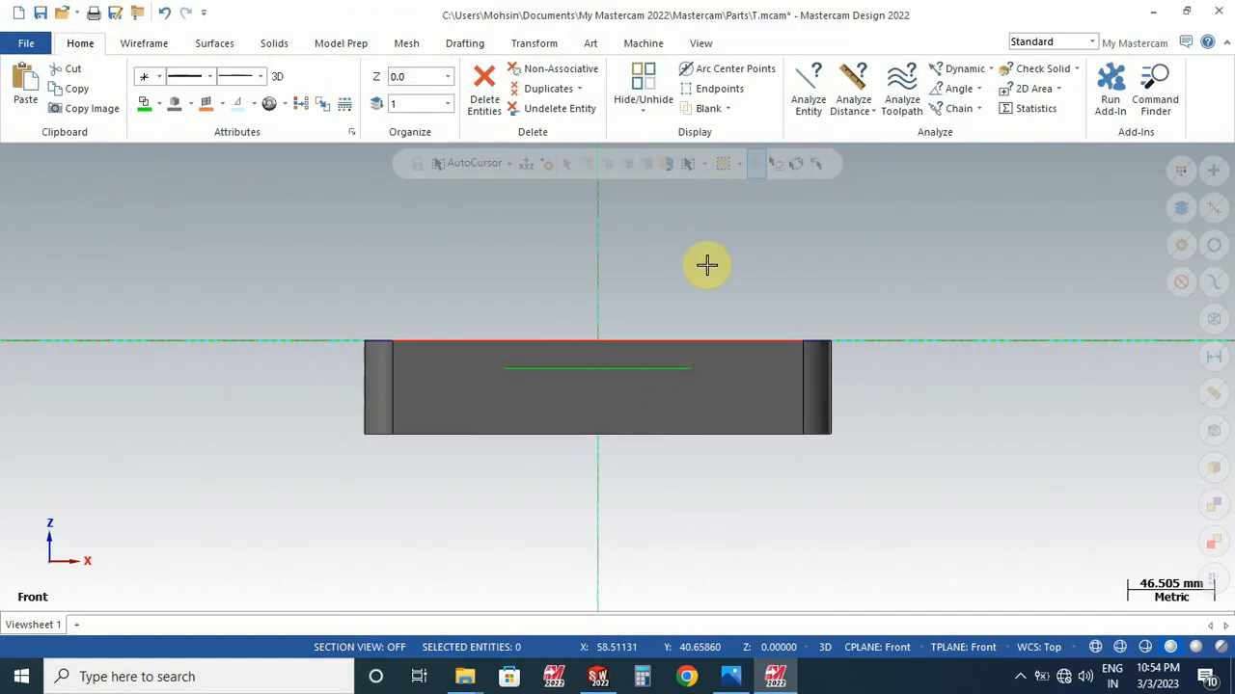
{"action": "left_click", "coordinate": [809, 104]}
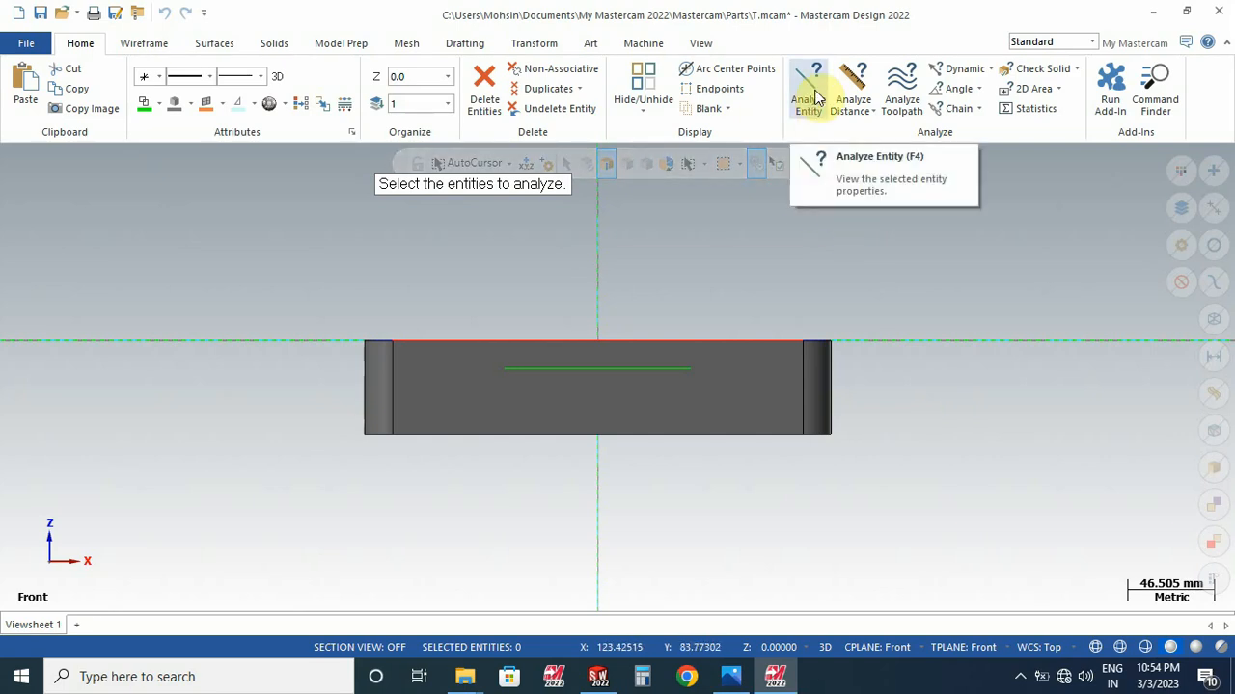
{"action": "left_click", "coordinate": [643, 372]}
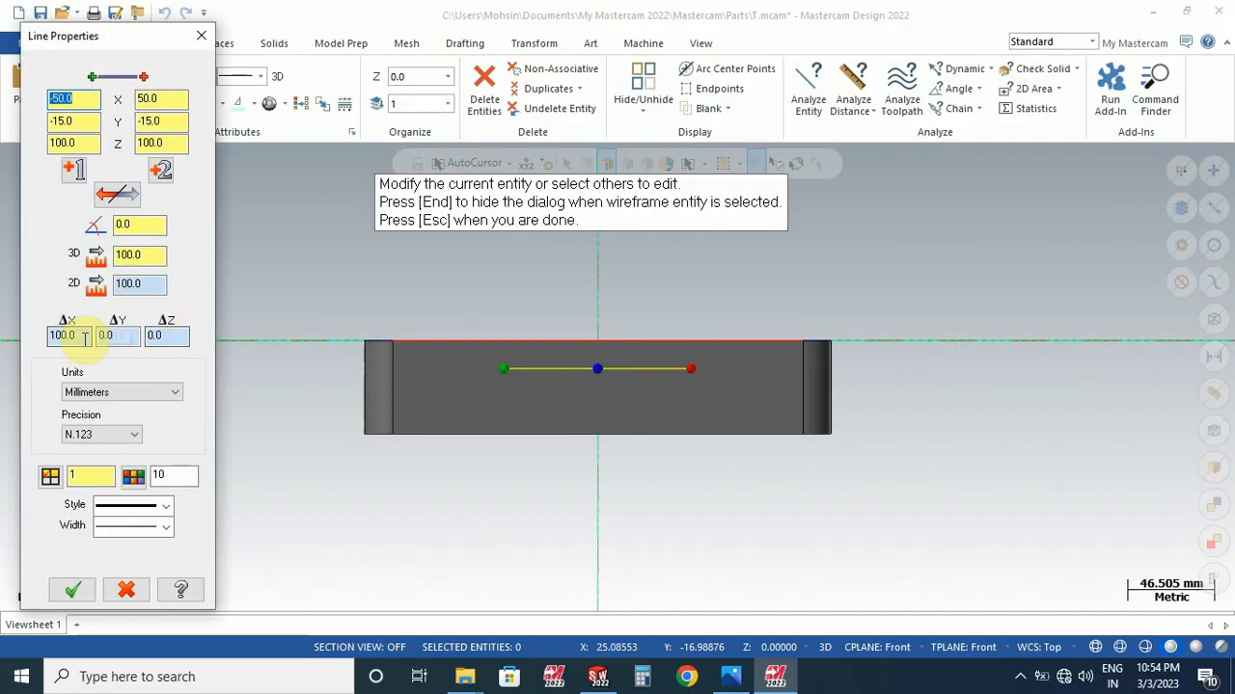
{"action": "left_click_drag", "start_coordinate": [82, 337], "coordinate": [42, 340]}
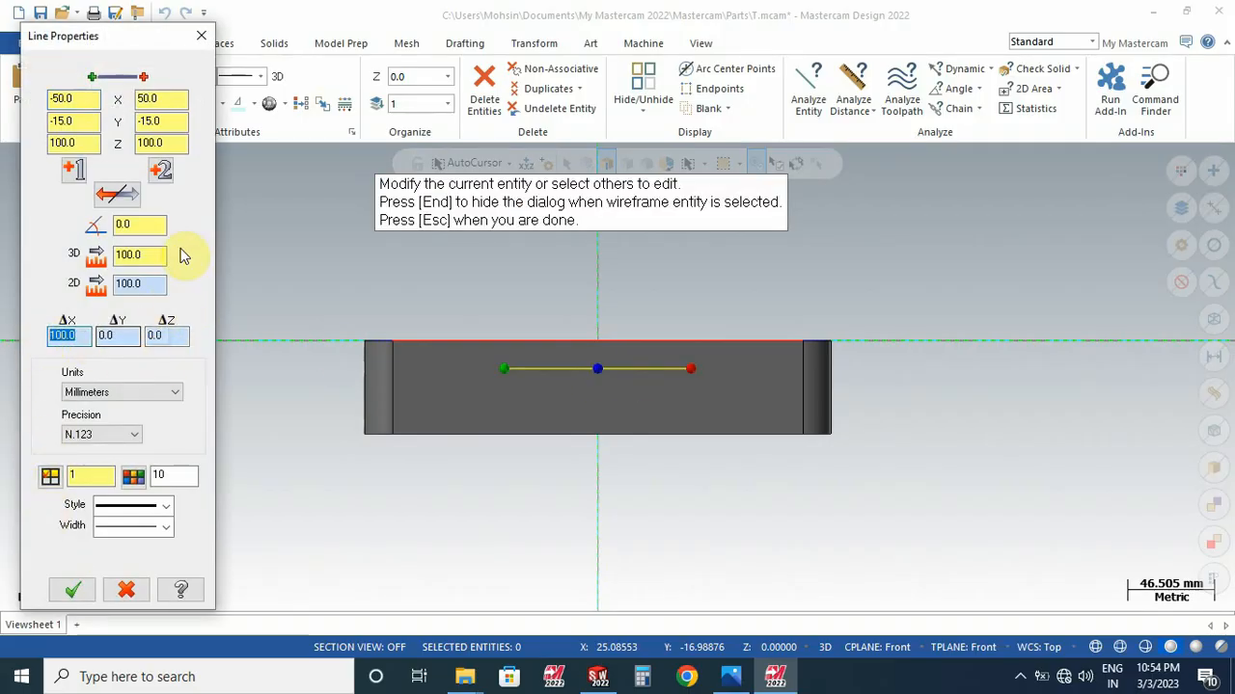
{"action": "left_click", "coordinate": [200, 36]}
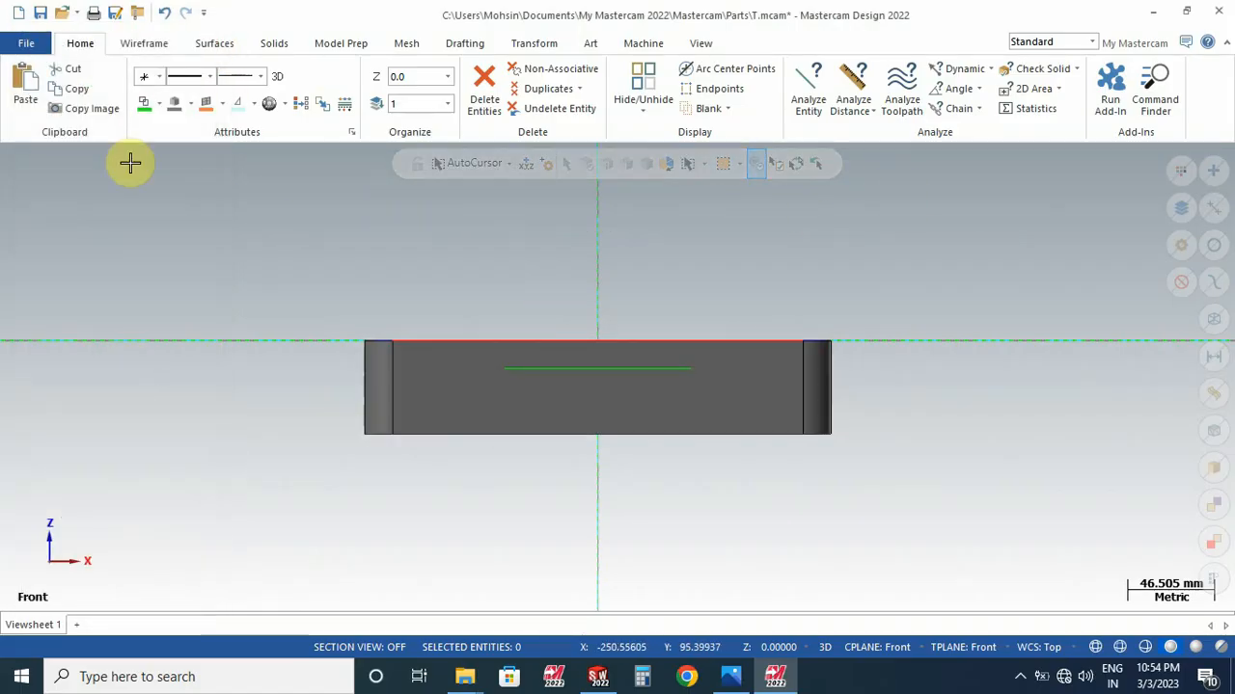
Step: Consult the slot height in the 2nd 3d example drawing and offset the horizontal line 10 mm as a Slot on both sides
{"action": "left_click", "coordinate": [149, 42]}
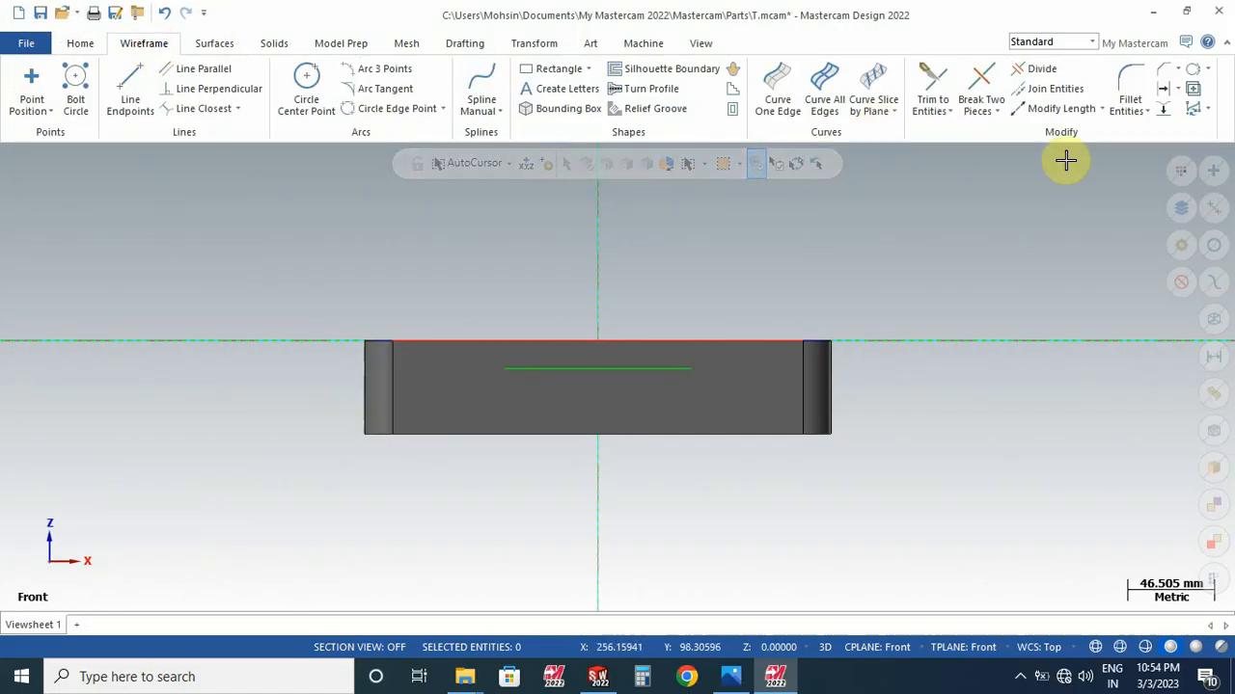
{"action": "left_click", "coordinate": [1163, 88]}
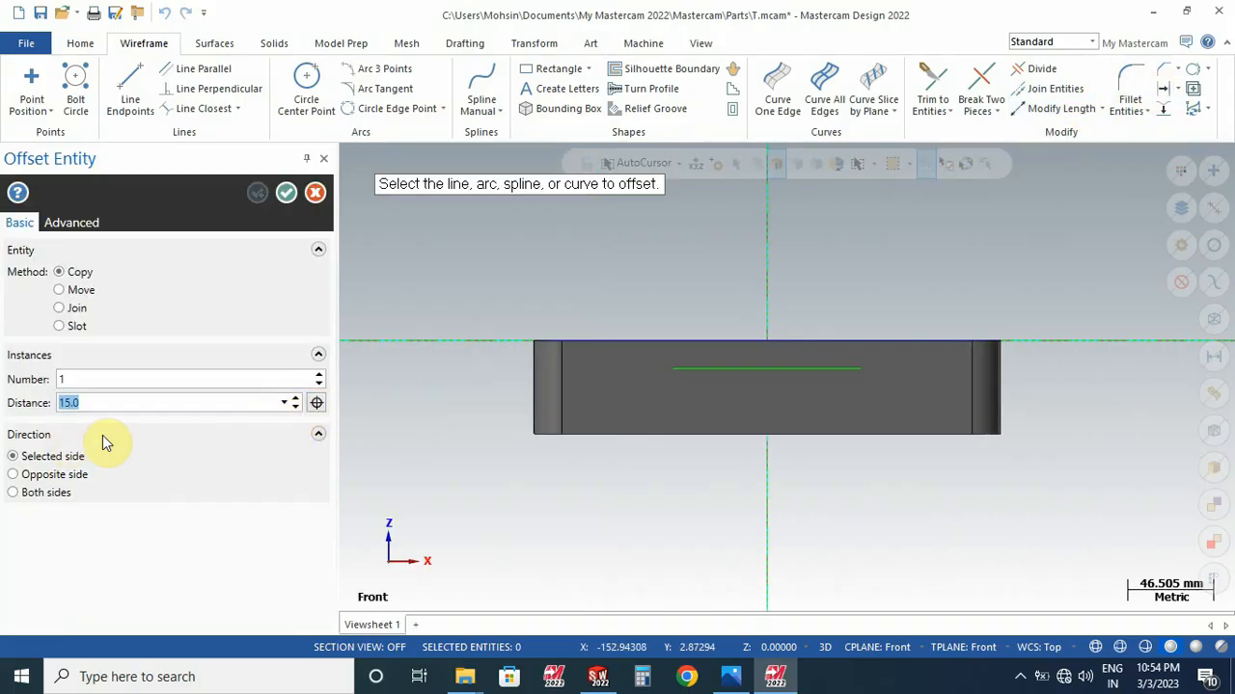
{"action": "left_click", "coordinate": [730, 675]}
{"action": "scroll", "coordinate": [978, 317], "scroll_direction": "down", "scroll_amount": 4}
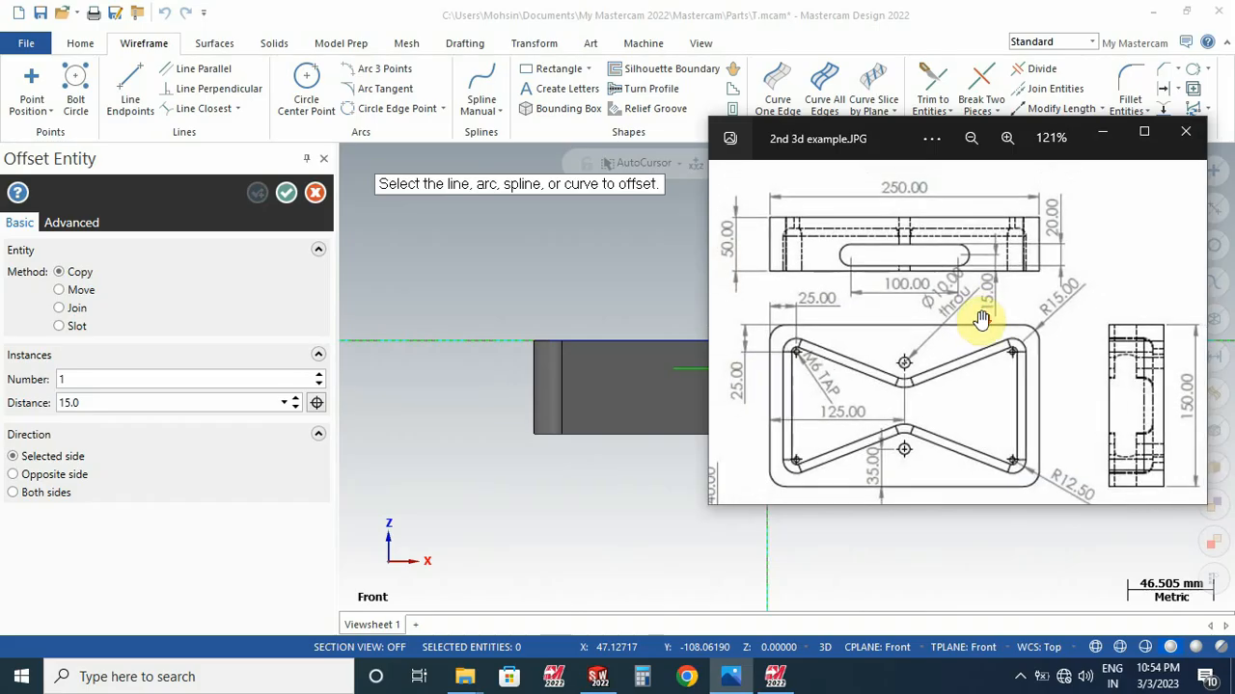
{"action": "left_click", "coordinate": [1099, 140]}
{"action": "double_click", "coordinate": [86, 404]}
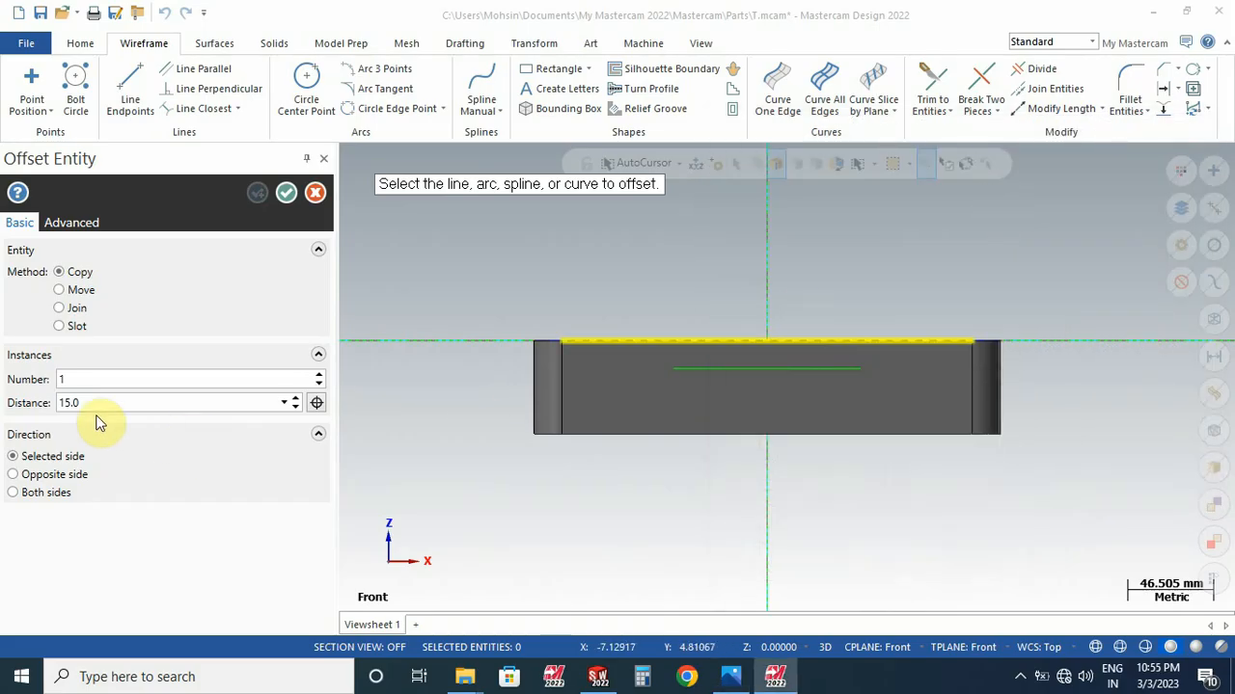
{"action": "type", "text": "1"}
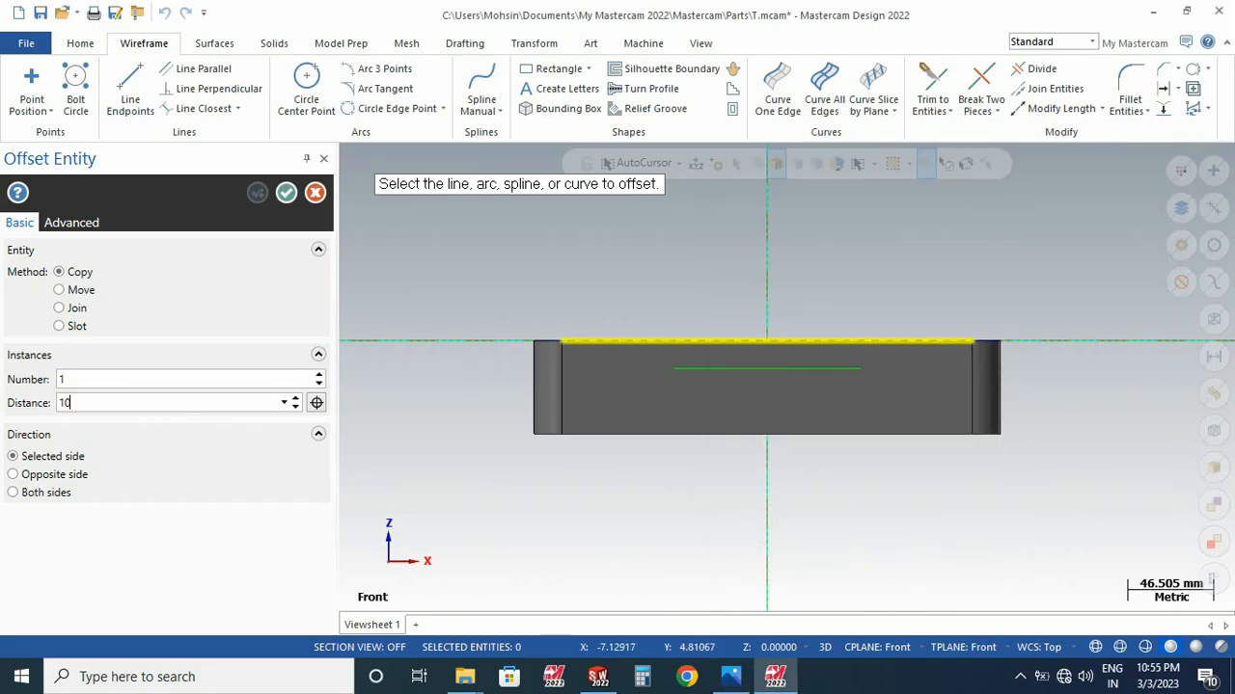
{"action": "type", "text": "0"}
{"action": "key", "text": "Return"}
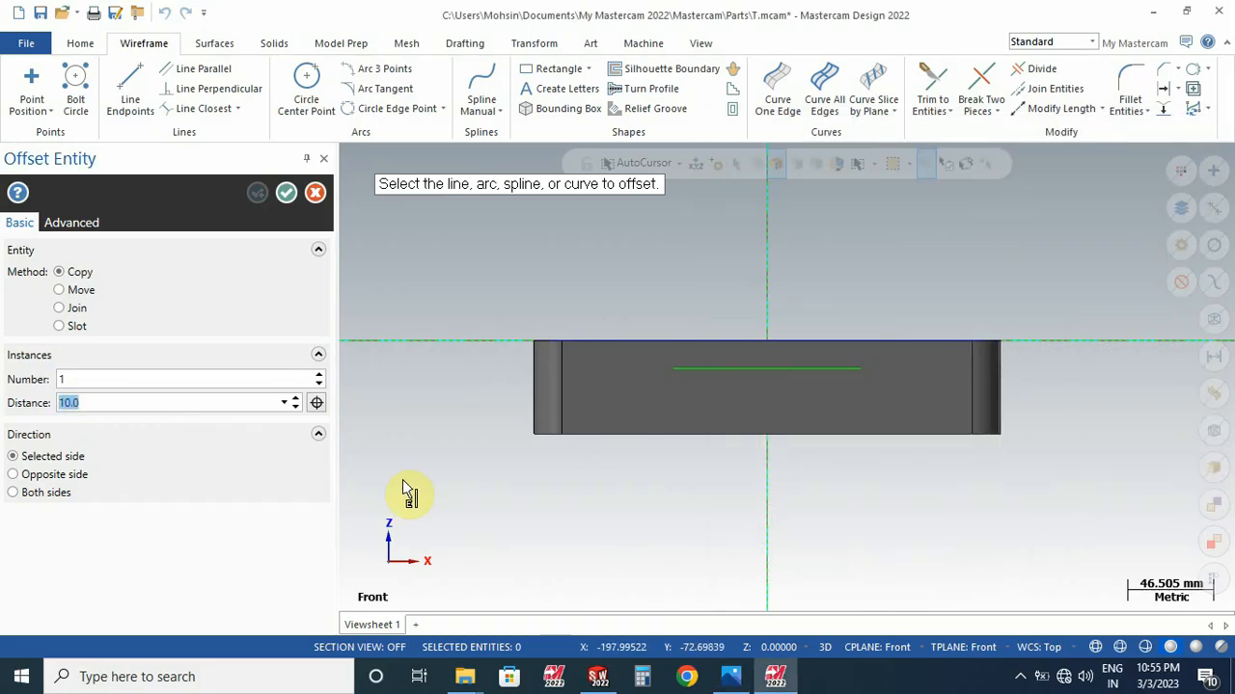
{"action": "left_click", "coordinate": [71, 328]}
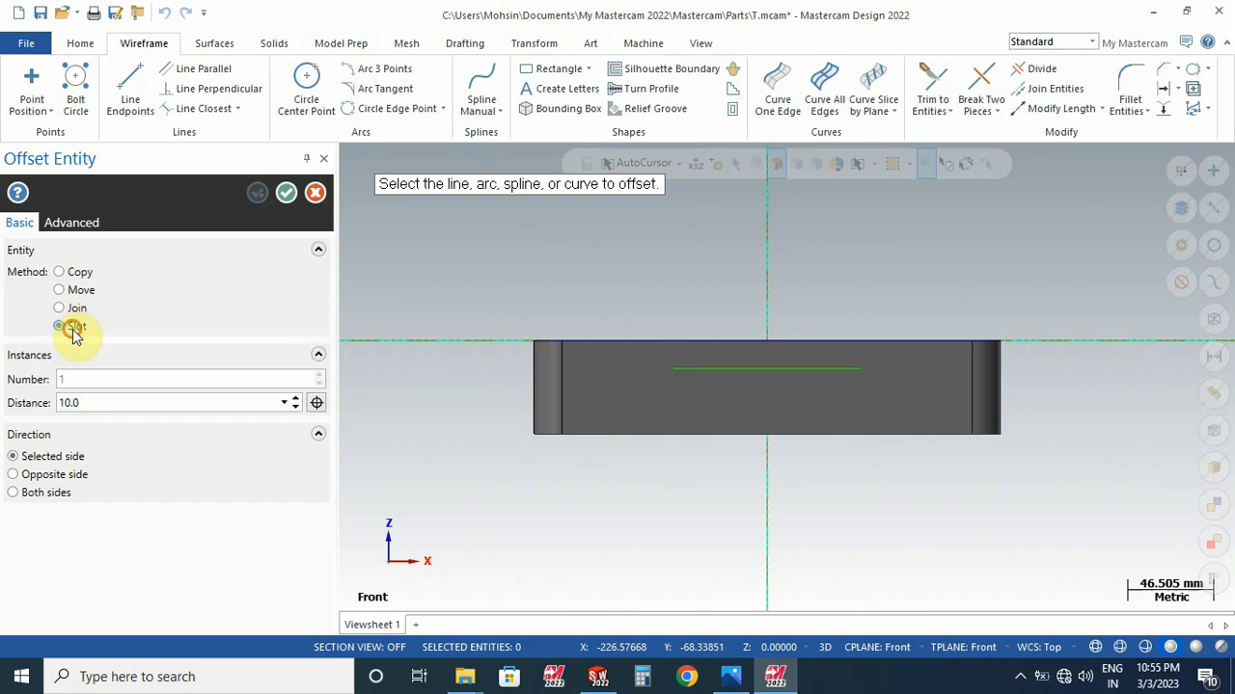
{"action": "left_click", "coordinate": [34, 496]}
{"action": "left_click", "coordinate": [801, 367]}
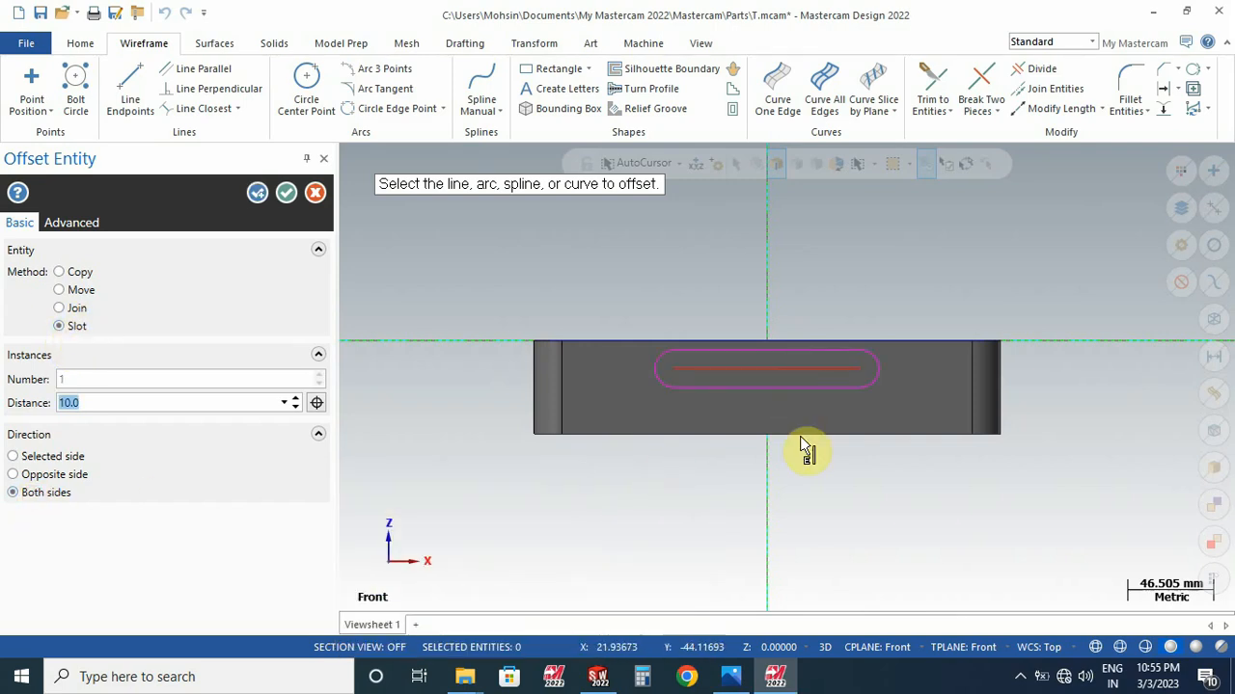
{"action": "left_click", "coordinate": [286, 194]}
Step: Delete the slot's centre line and clear the result colors from the slot outline
{"action": "left_click", "coordinate": [621, 367]}
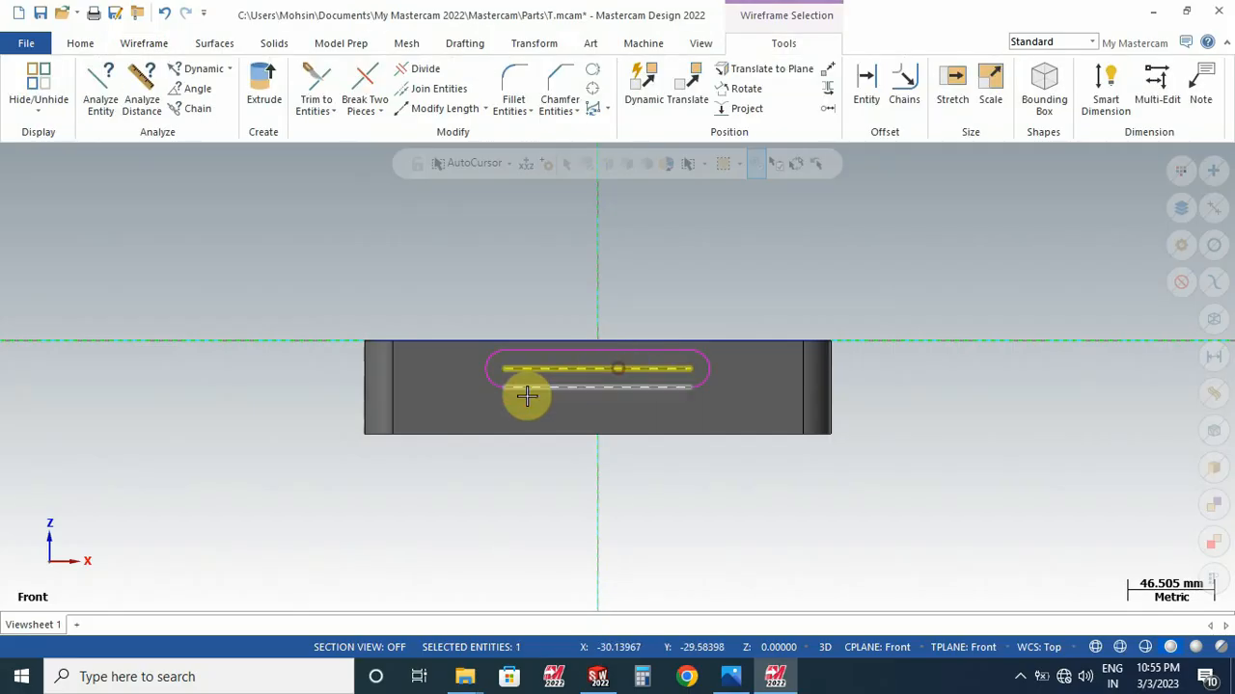
{"action": "key", "text": "Delete"}
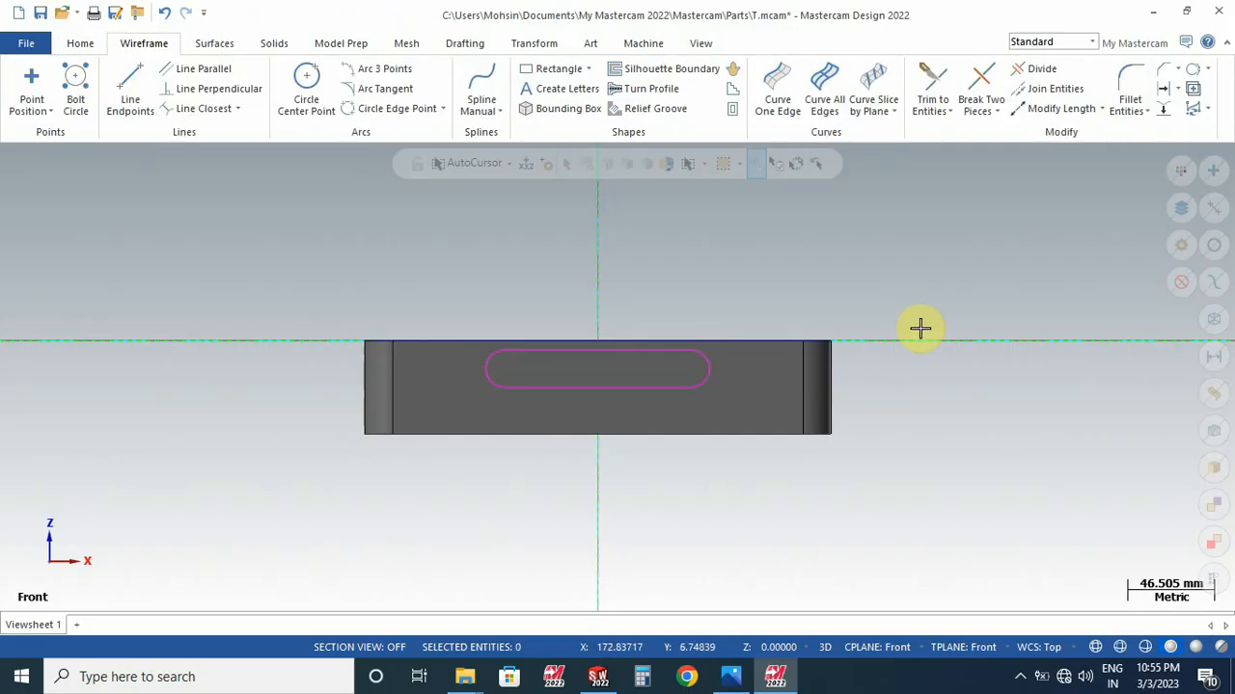
{"action": "right_click", "coordinate": [919, 328]}
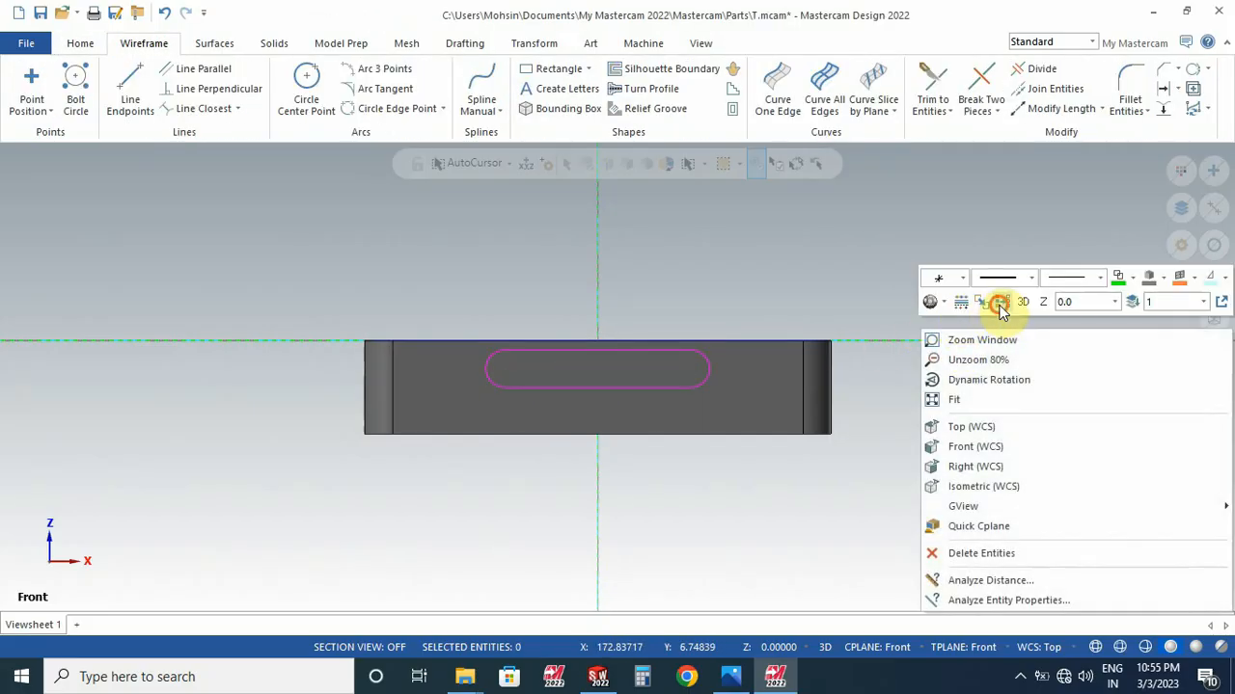
{"action": "left_click", "coordinate": [1003, 306]}
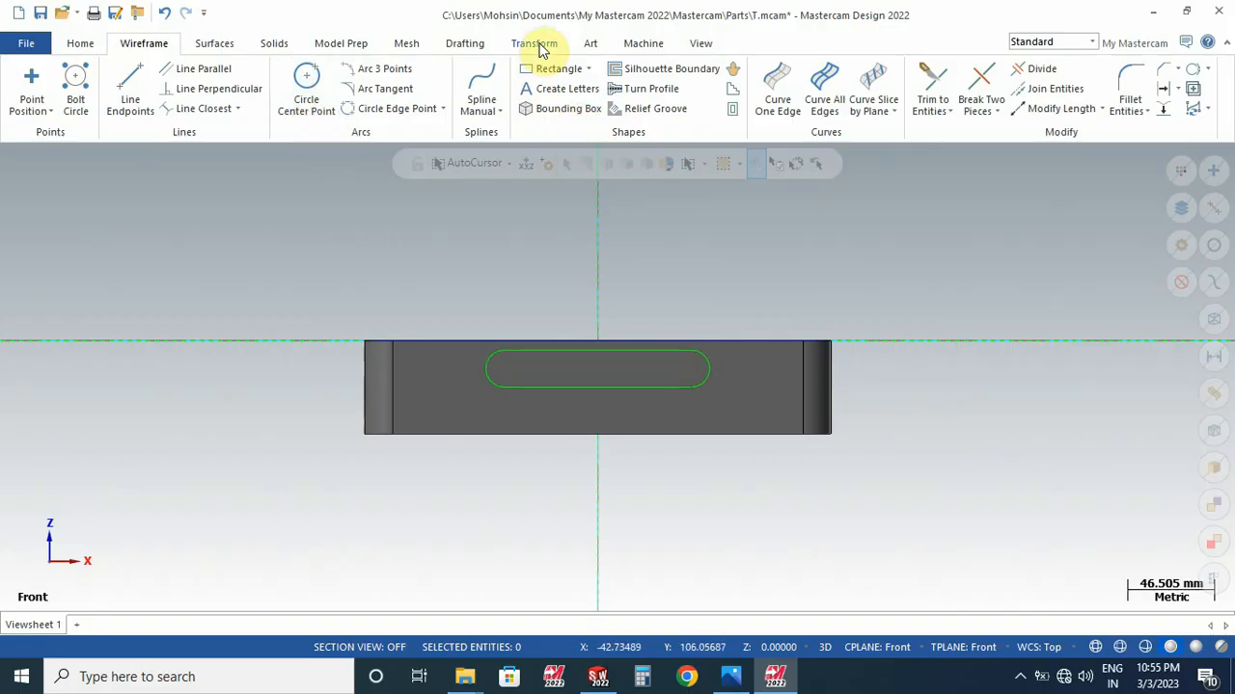
Step: Extrude the closed slot profile on the block's front side as a Cut body, Through all
{"action": "left_click", "coordinate": [274, 43]}
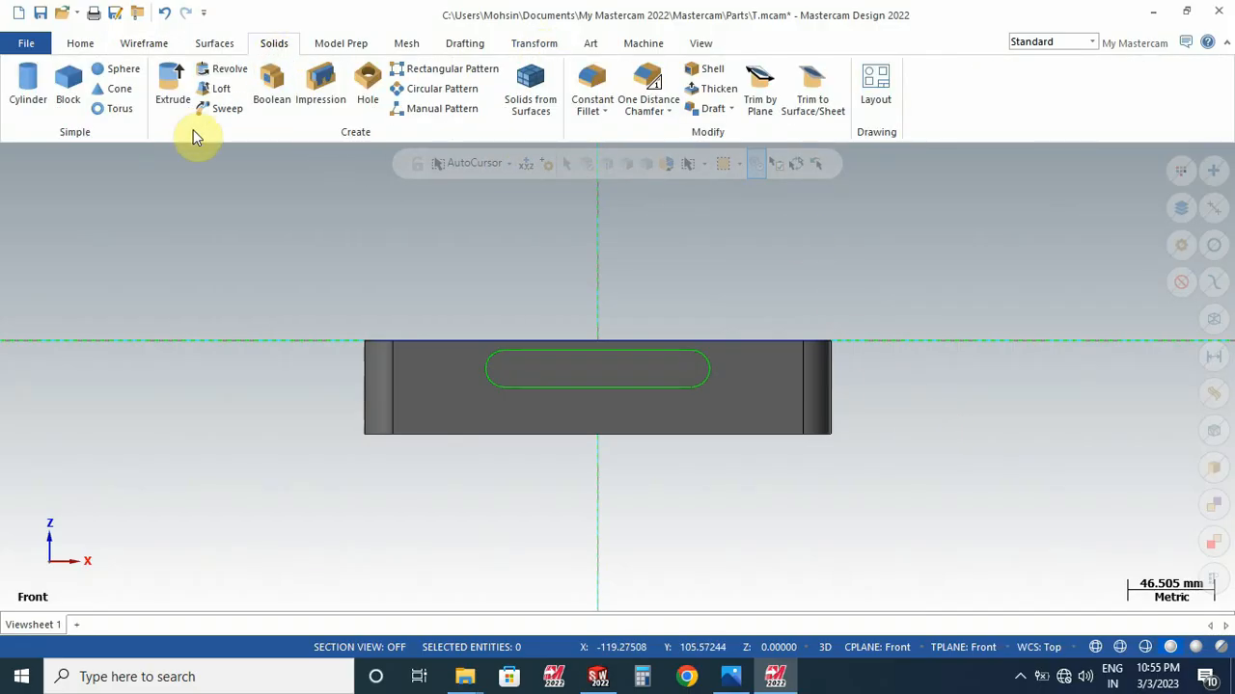
{"action": "left_click", "coordinate": [169, 92]}
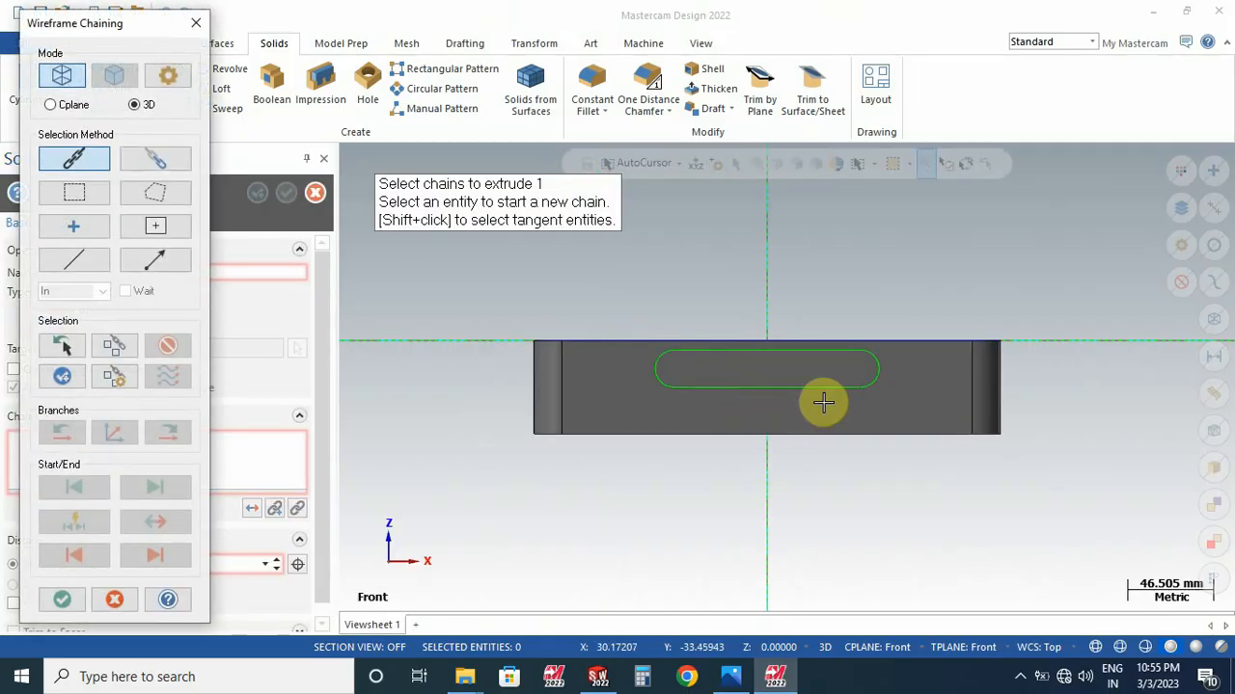
{"action": "left_click", "coordinate": [824, 387]}
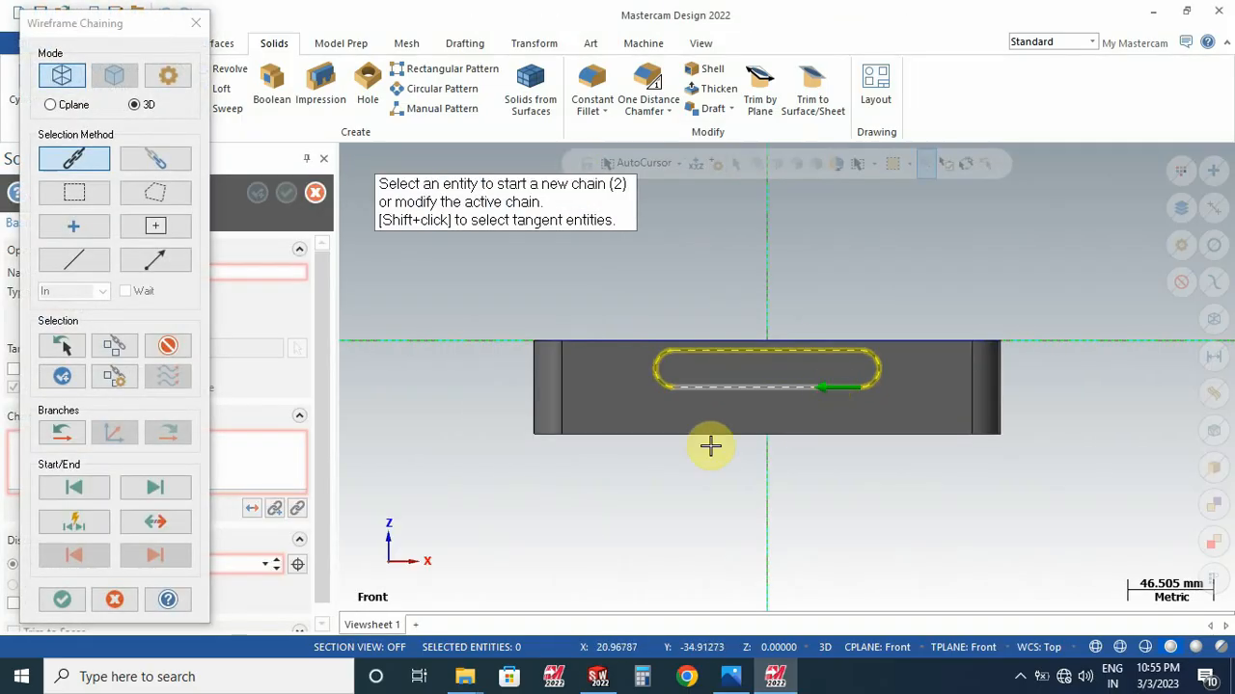
{"action": "left_click", "coordinate": [62, 599]}
{"action": "middle_click_drag", "start_coordinate": [816, 273], "coordinate": [800, 386]}
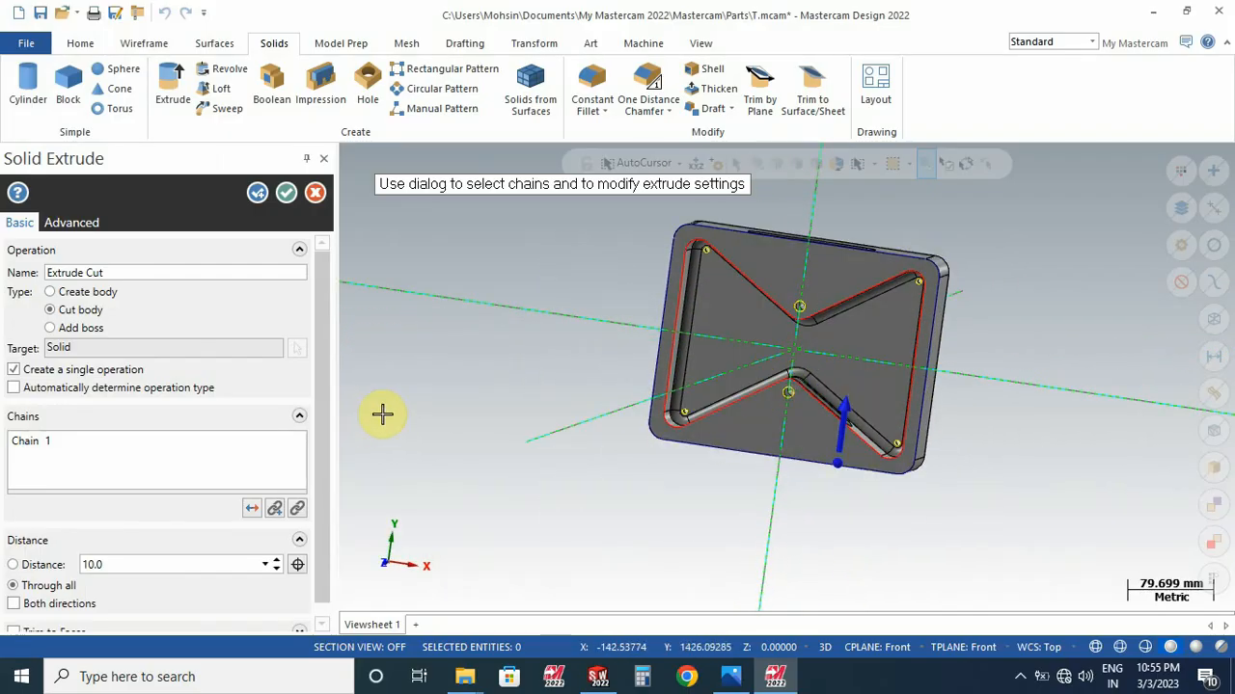
{"action": "left_click", "coordinate": [286, 192]}
{"action": "middle_click_drag", "start_coordinate": [560, 490], "coordinate": [491, 360]}
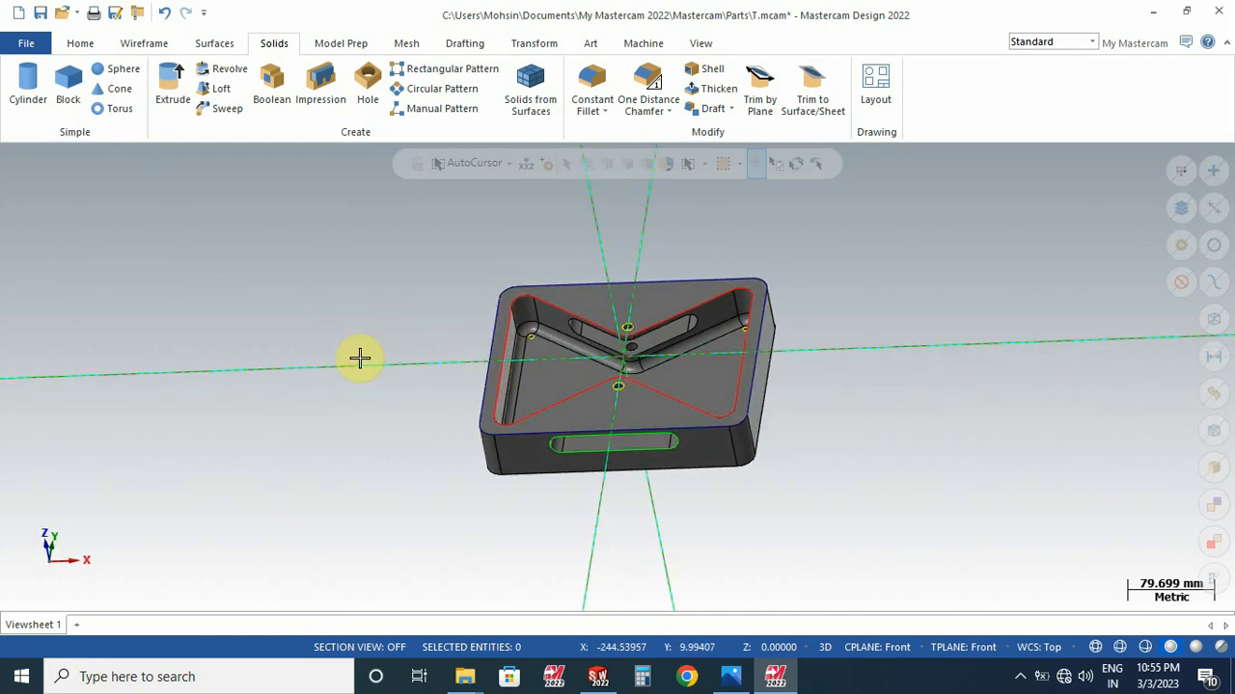
Step: Switch the view, construction plane and tool plane from Front to Top, and inspect the part in 3D
{"action": "left_click", "coordinate": [896, 647]}
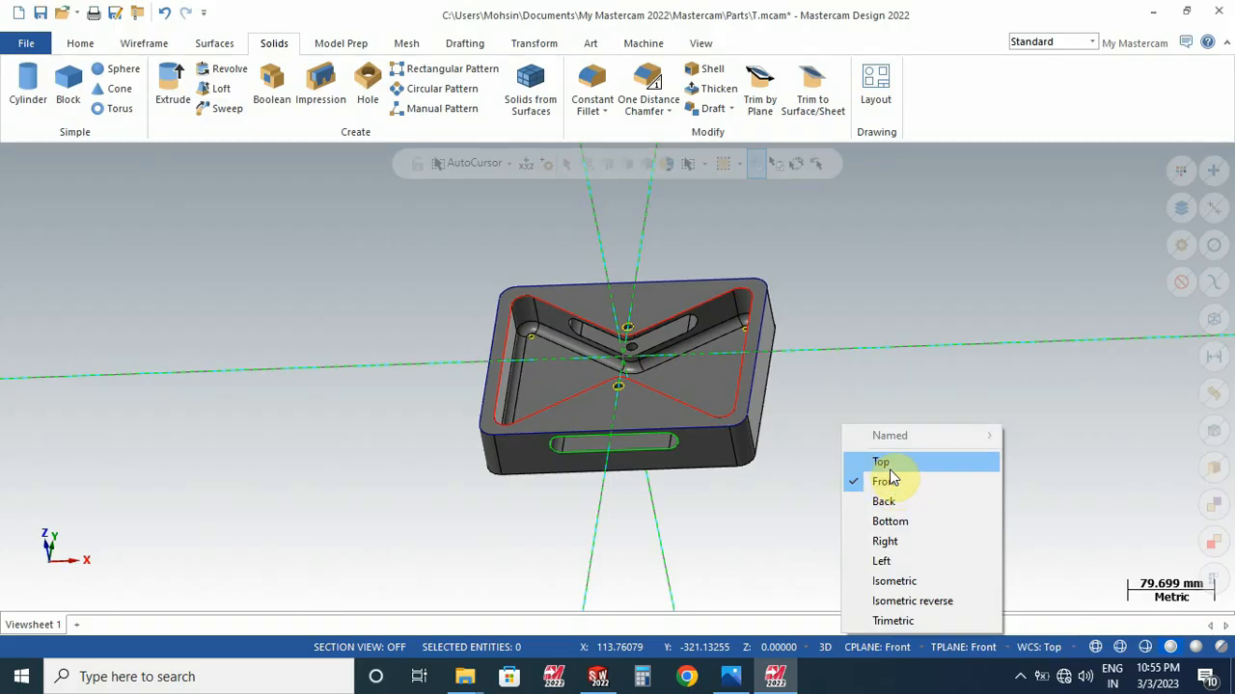
{"action": "left_click", "coordinate": [980, 278]}
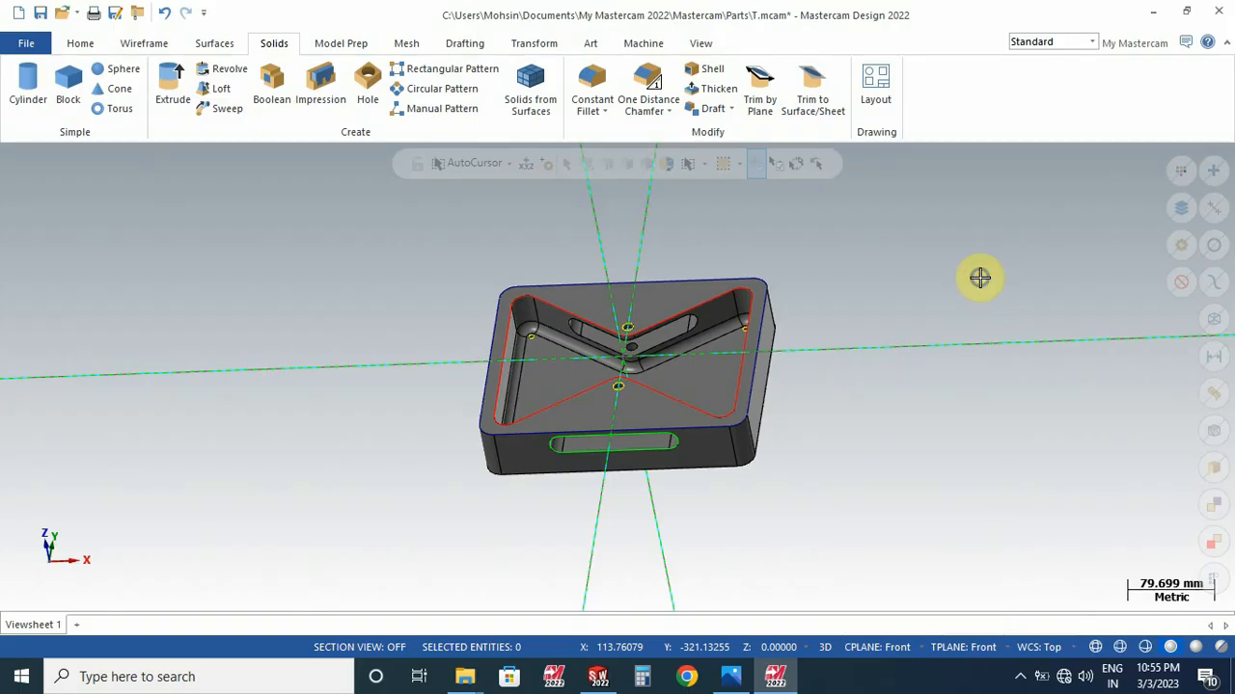
{"action": "right_click", "coordinate": [984, 350]}
{"action": "left_click", "coordinate": [1008, 376]}
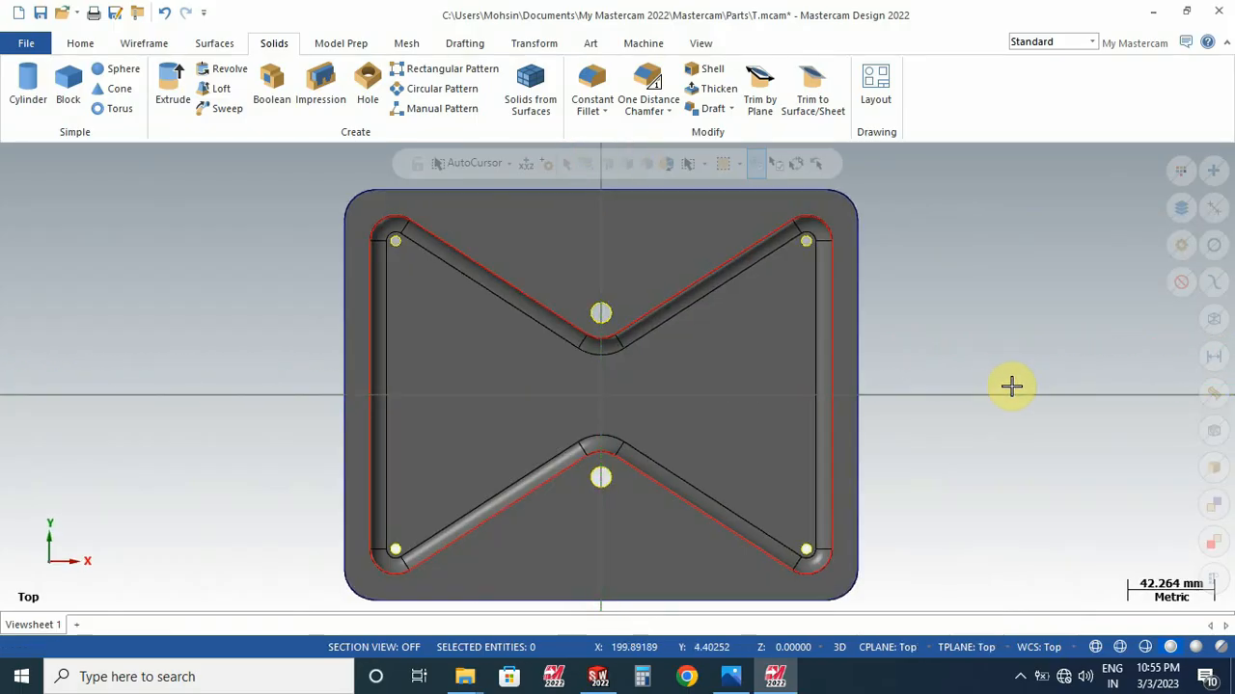
{"action": "scroll", "coordinate": [1011, 386], "scroll_direction": "down", "scroll_amount": 3}
{"action": "middle_click_drag", "start_coordinate": [1014, 388], "coordinate": [917, 428]}
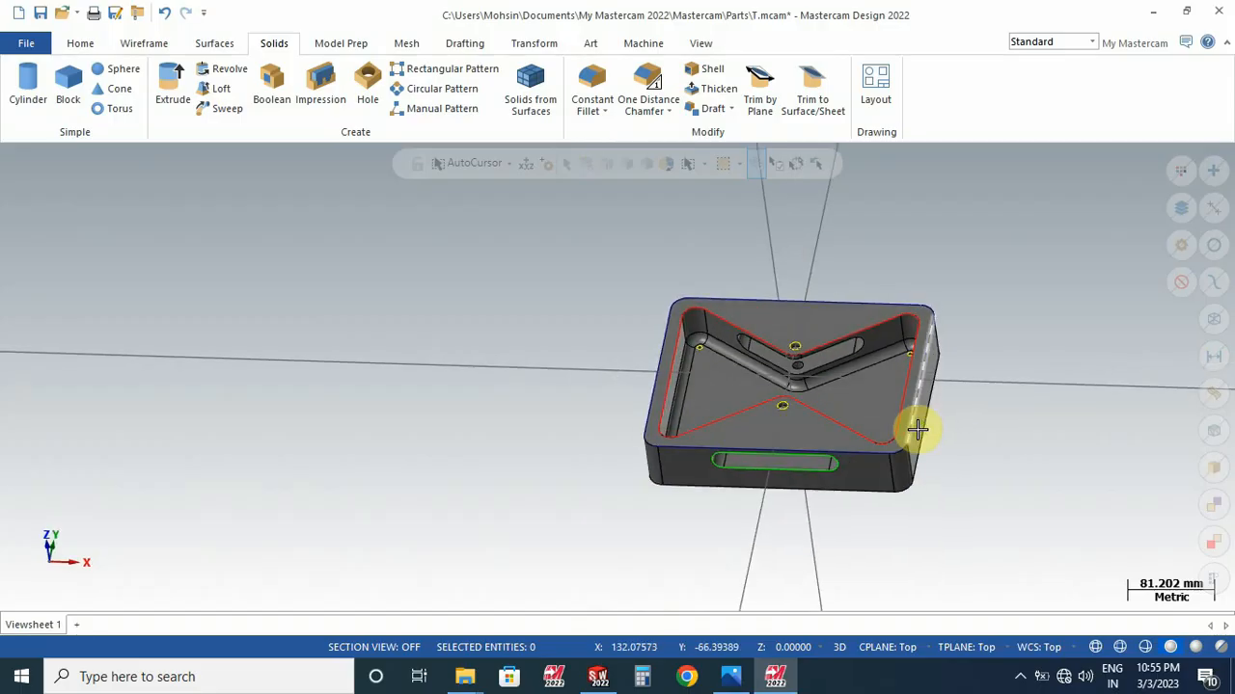